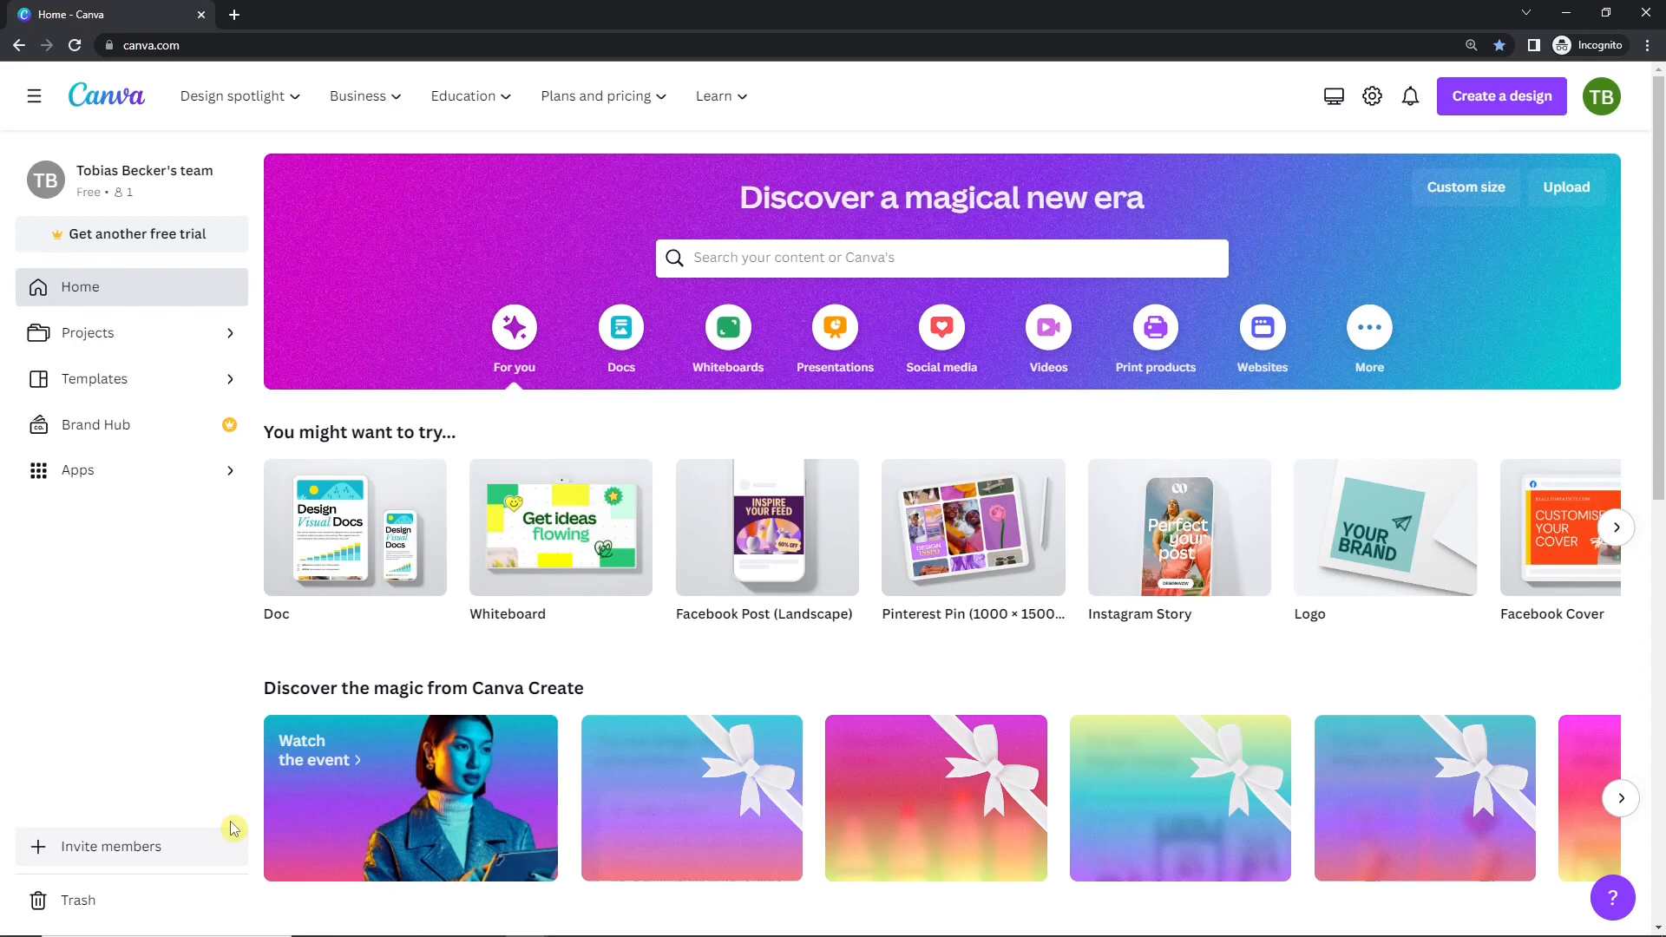
Search for "LinkedIn Single Image Ad" and open the matching design category with its templates
left_click(716, 271)
type("LinkedIn Single Image Ad")
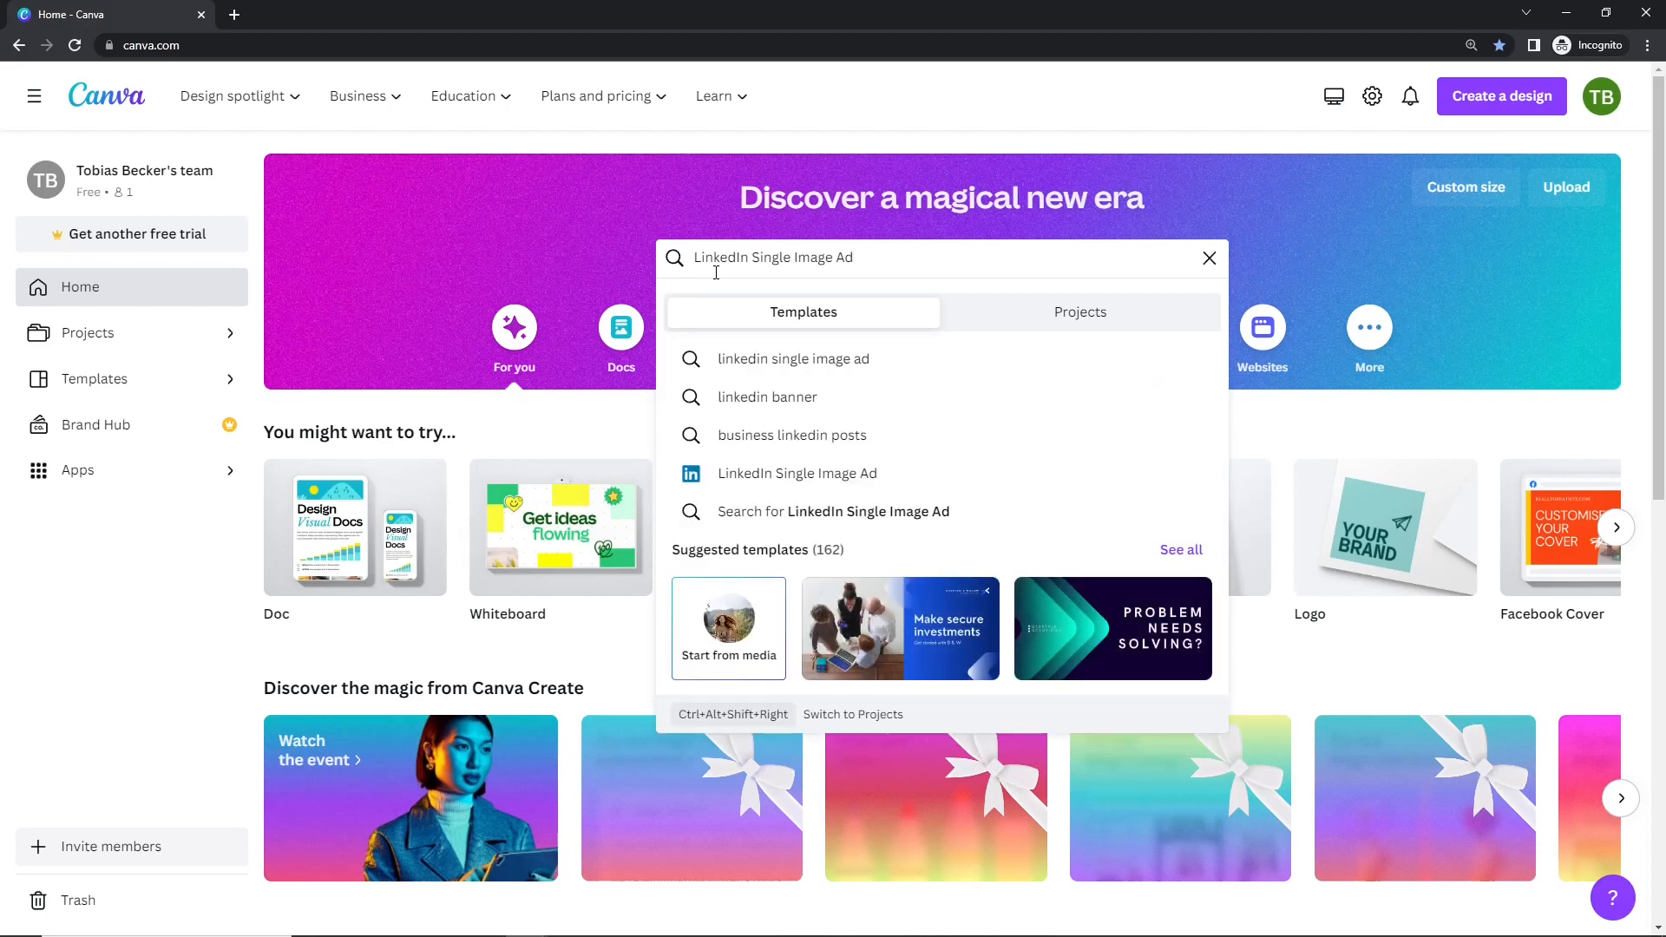
left_click(840, 473)
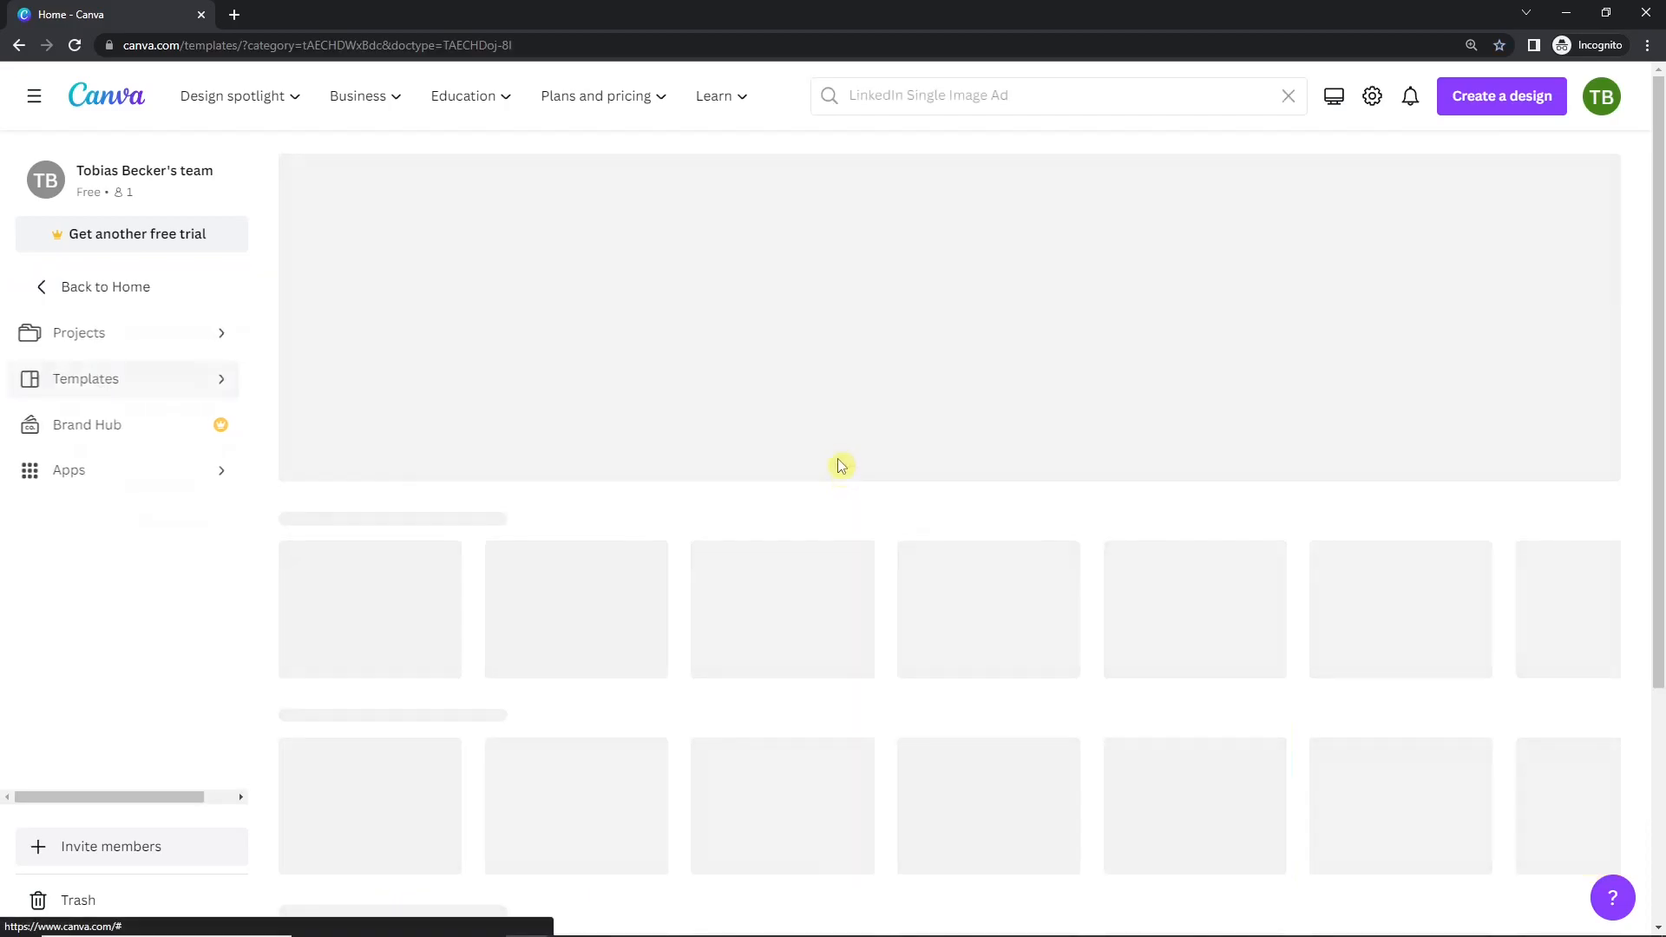
key("ctrl+plus")
scroll(836, 443, "down", 4)
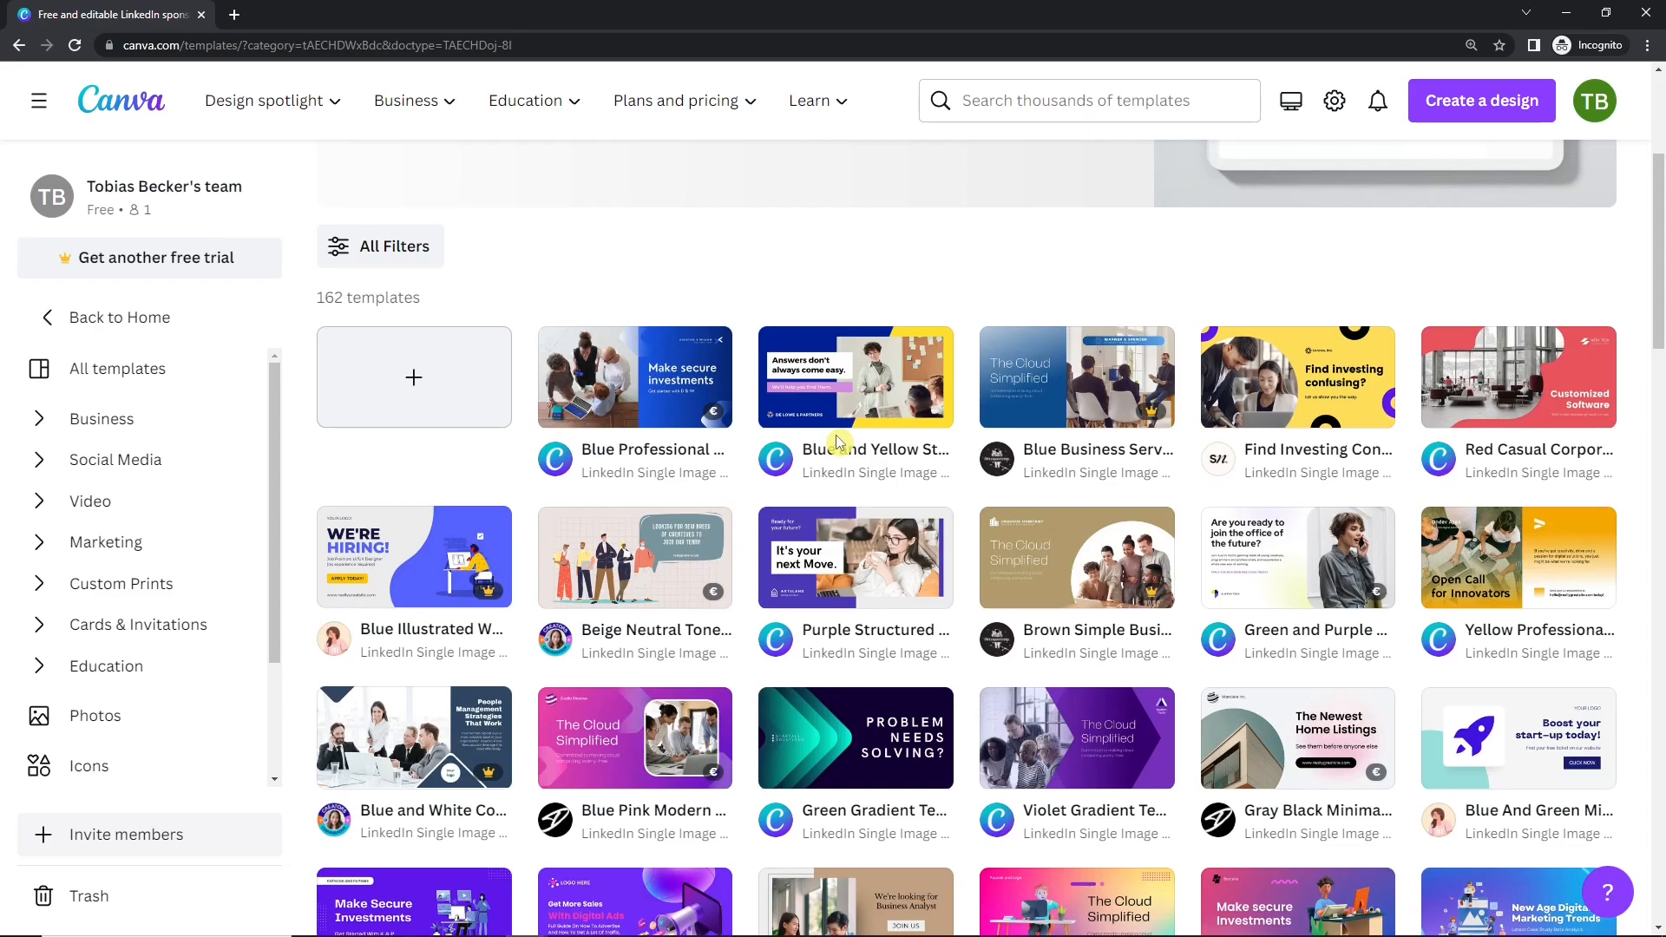
Create a blank LinkedIn Single Image Ad design, view it, and return to the template collection
right_click(409, 387)
left_click(414, 395)
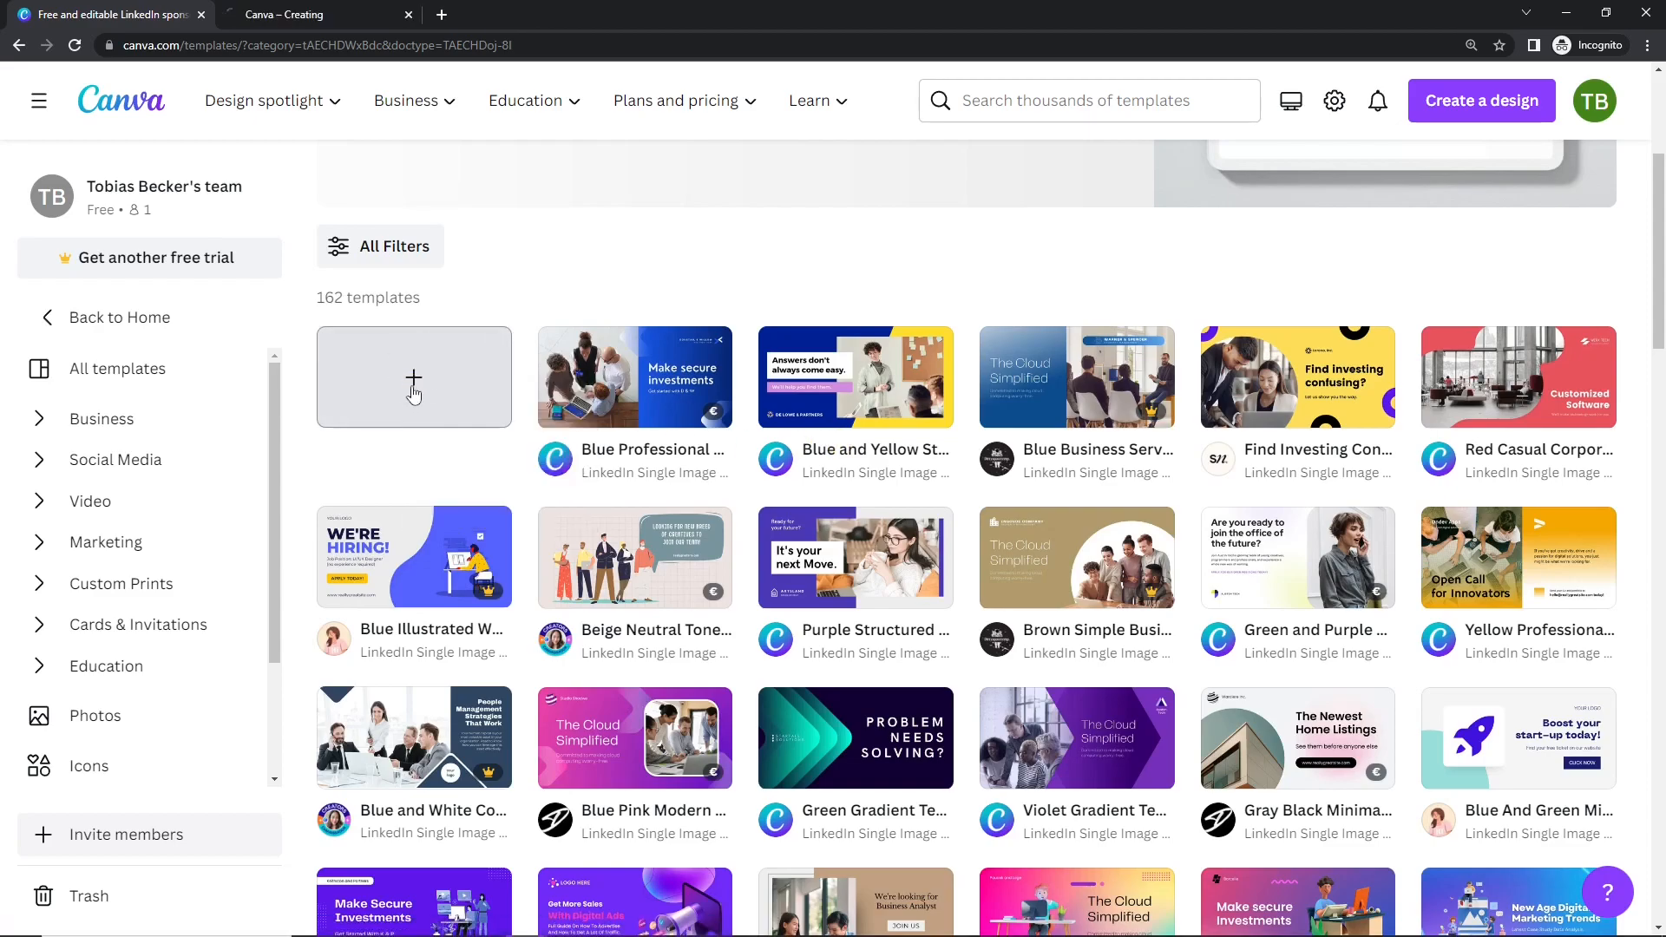
scroll(548, 308, "down", 2)
left_click(356, 14)
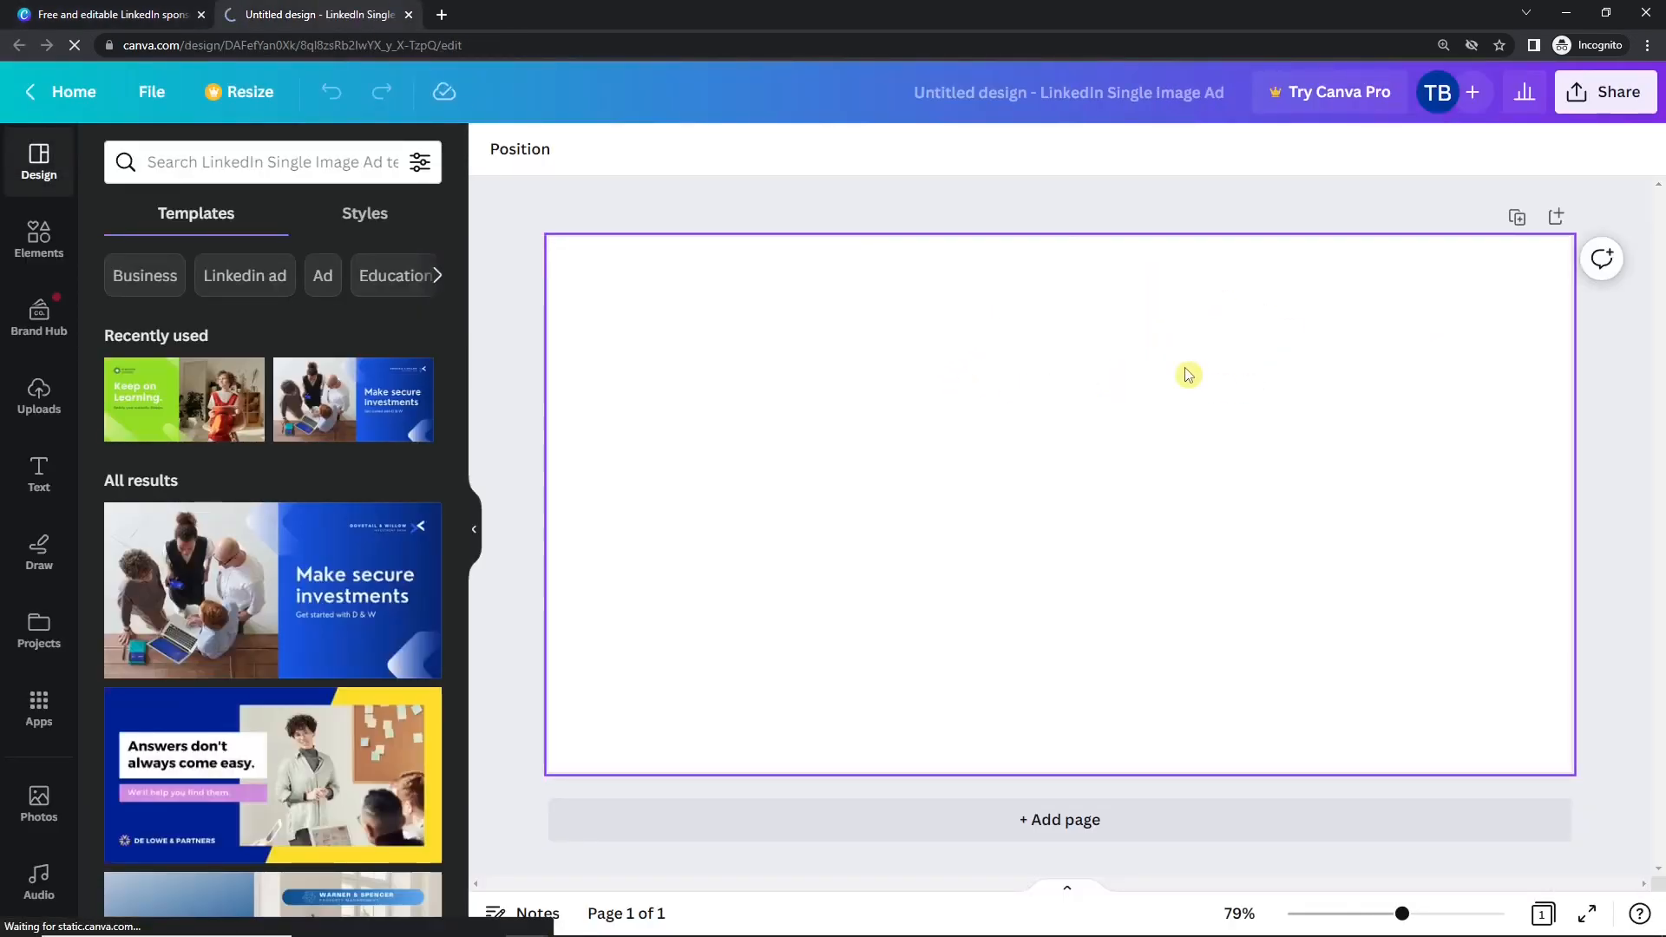
left_click(149, 15)
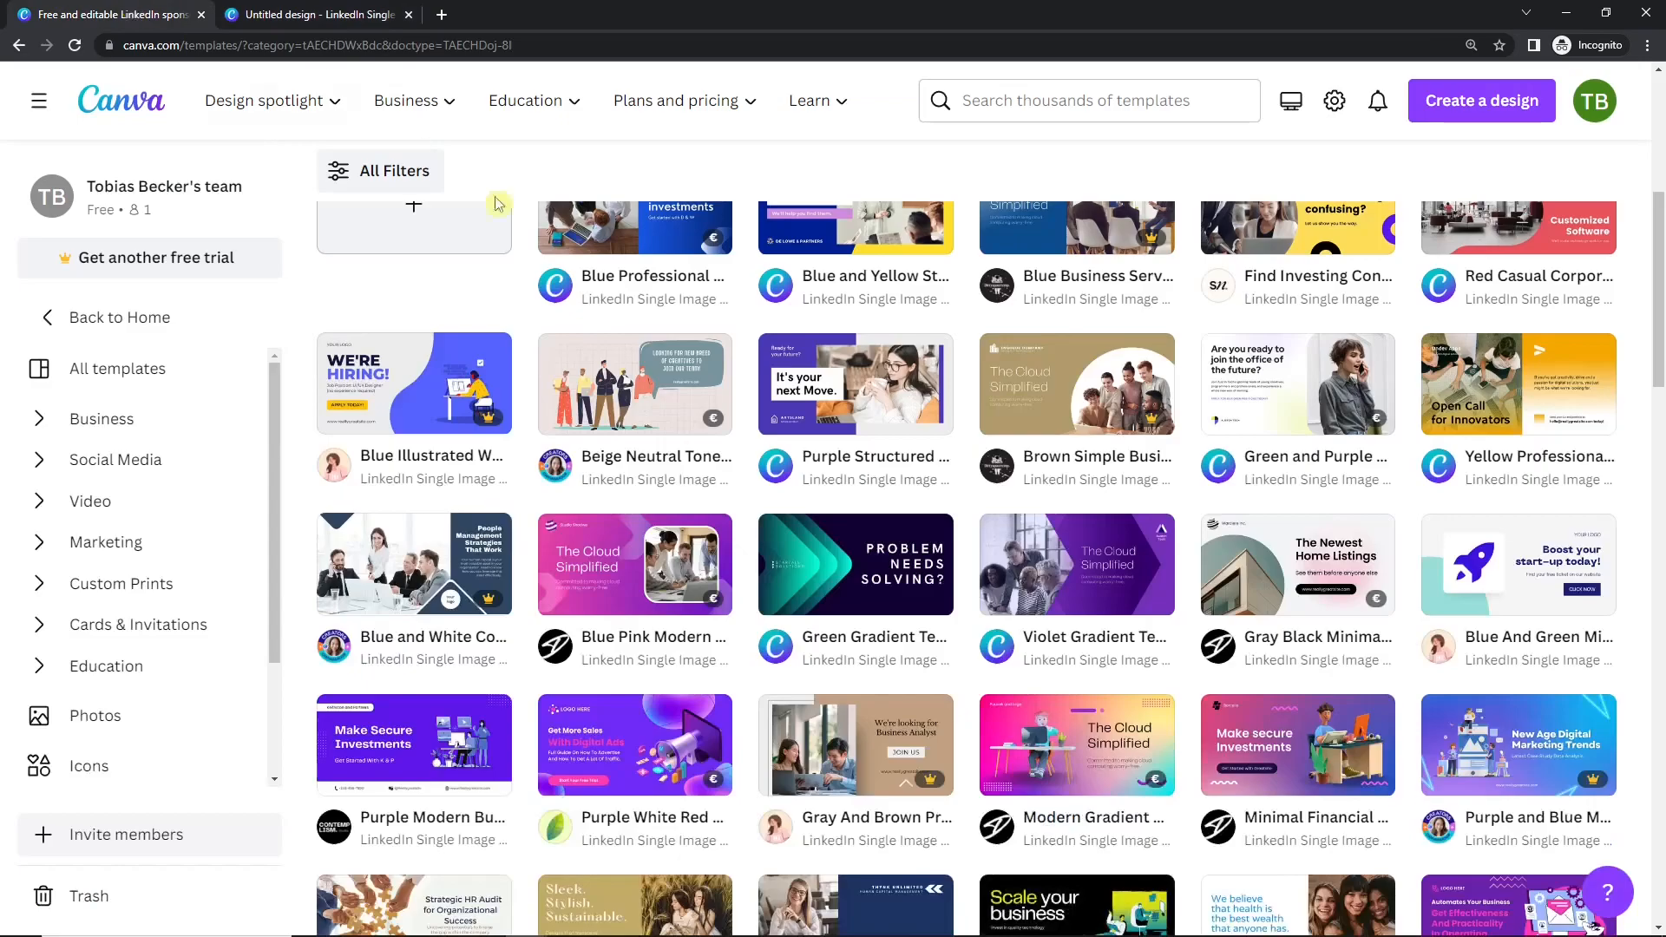
Go back to the home page and reopen the LinkedIn Single Image Ad template collection from the search
scroll(414, 145, "down", 2)
left_click(19, 45)
left_click(755, 285)
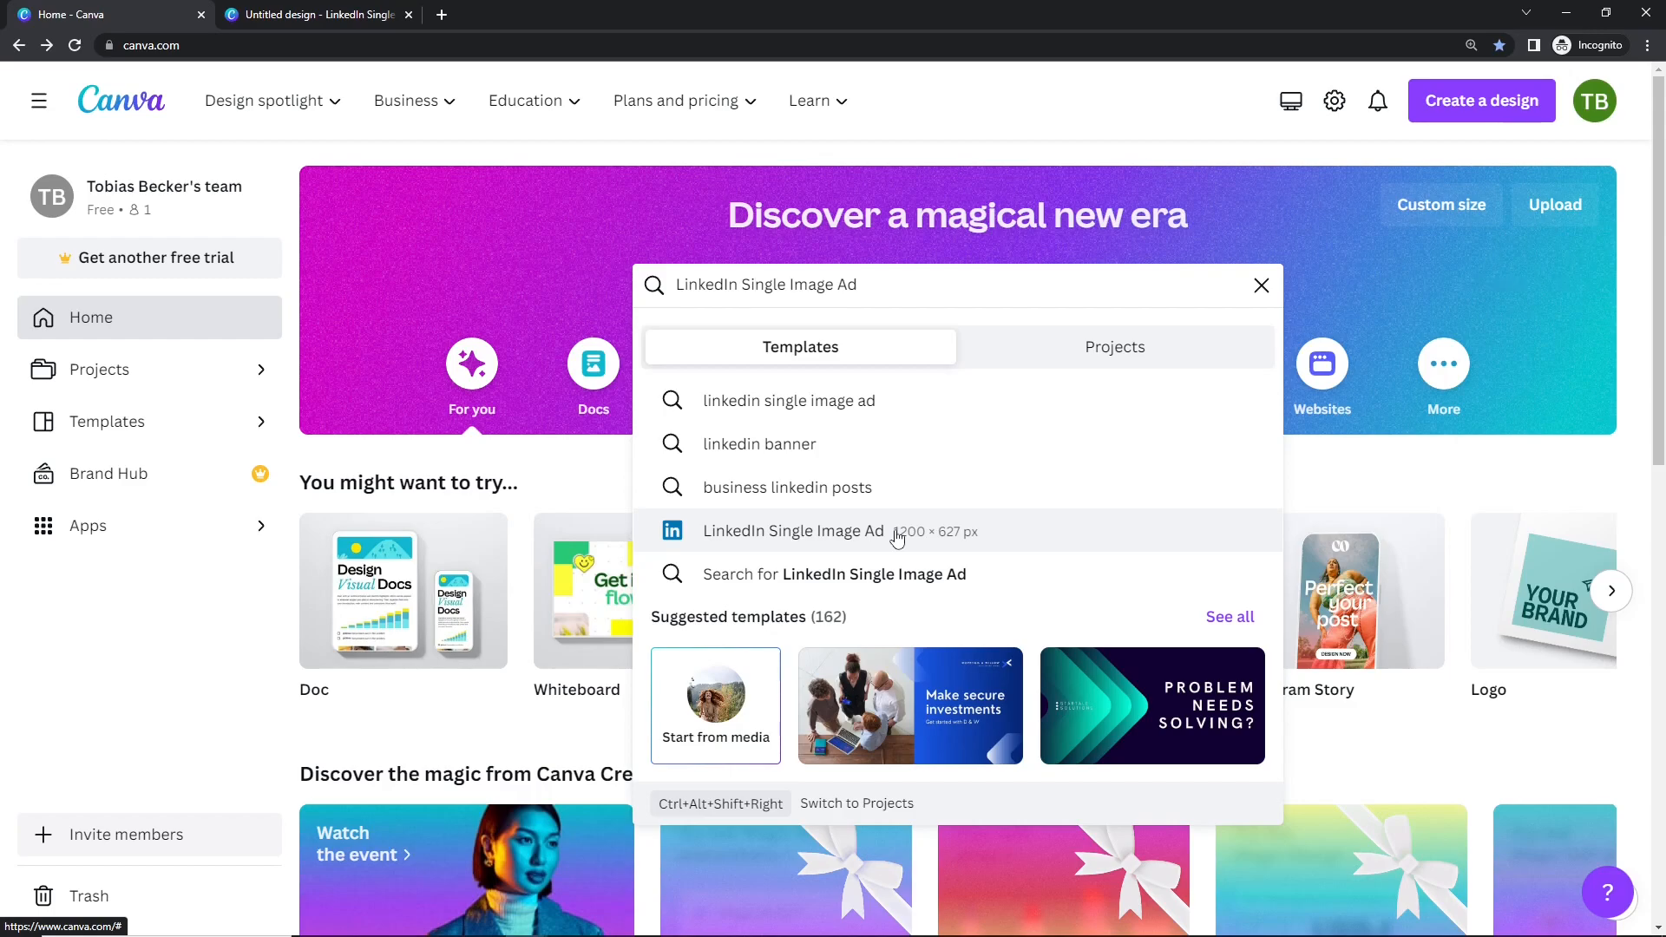
left_click(123, 8)
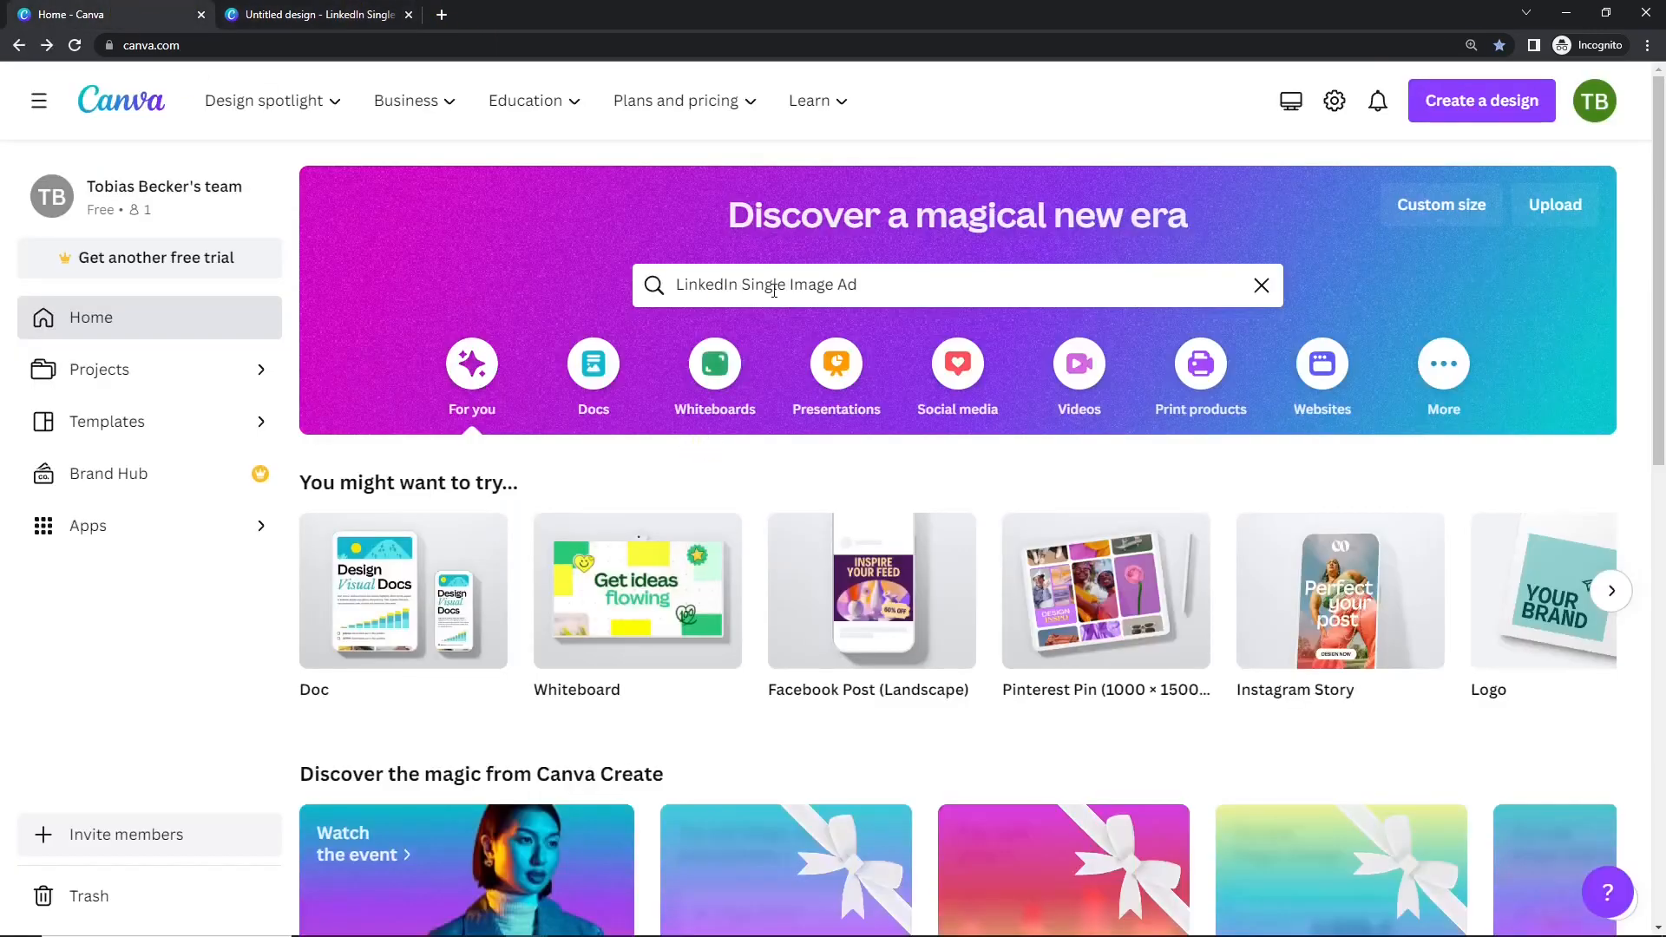
left_click(763, 290)
left_click(800, 529)
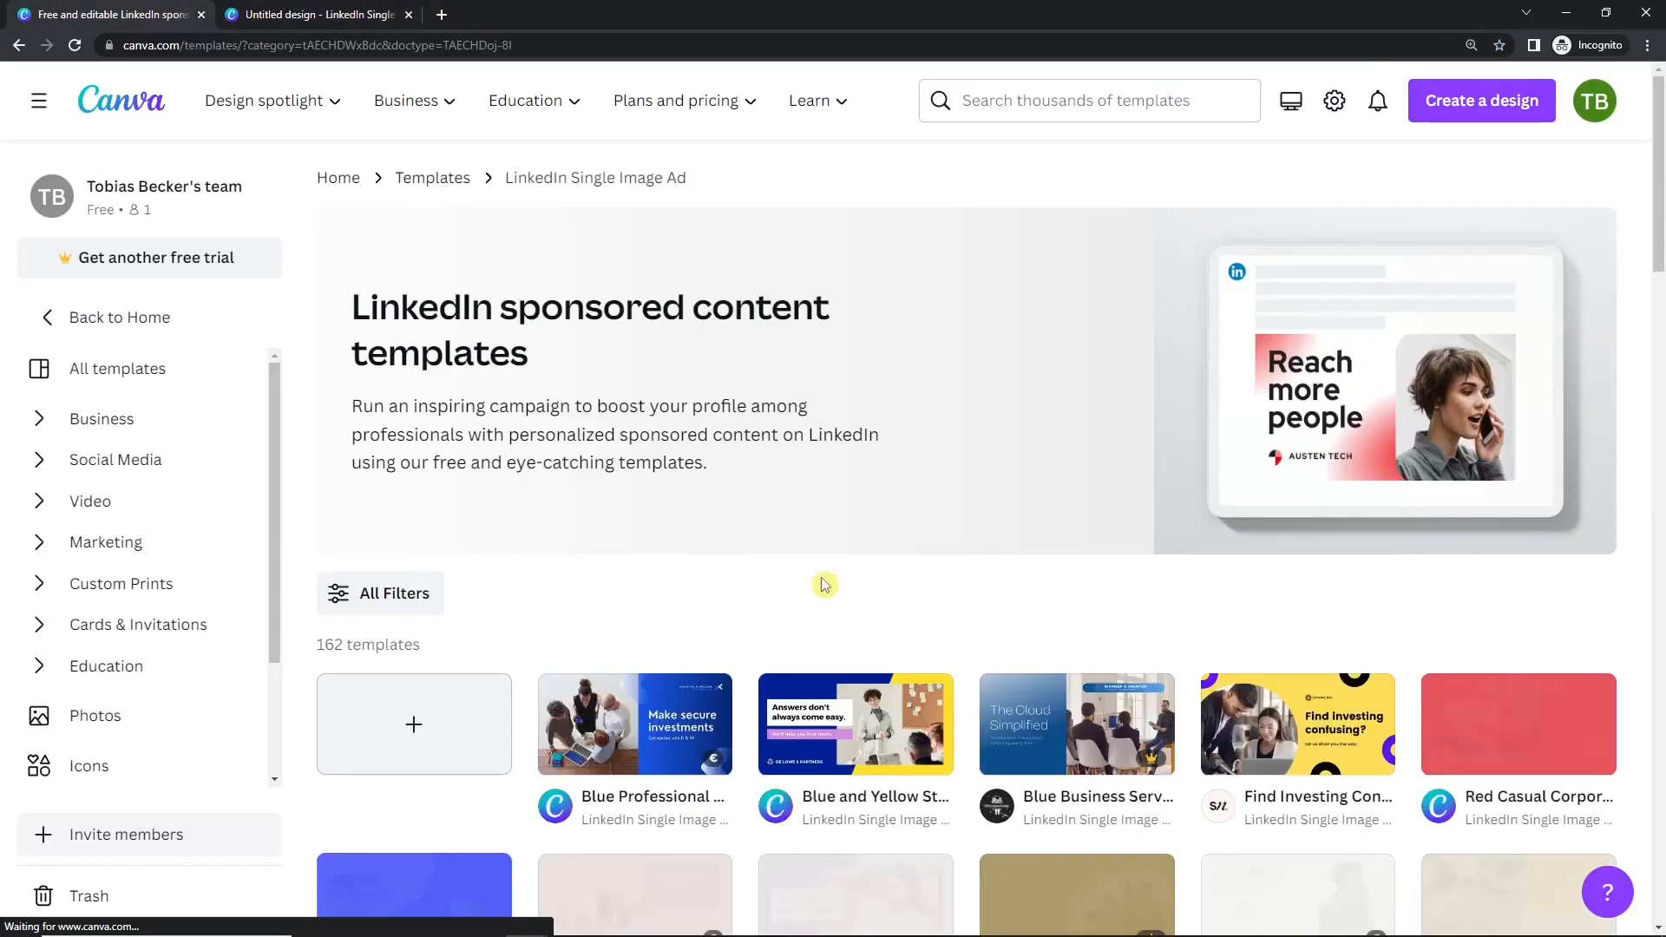
Start a design from the Blue And Green Minimal Boost Your Start-up template, and return to the template collection
scroll(825, 585, "down", 2)
scroll(825, 585, "up", 1)
scroll(826, 585, "down", 2)
scroll(825, 585, "up", 3)
scroll(825, 586, "down", 3)
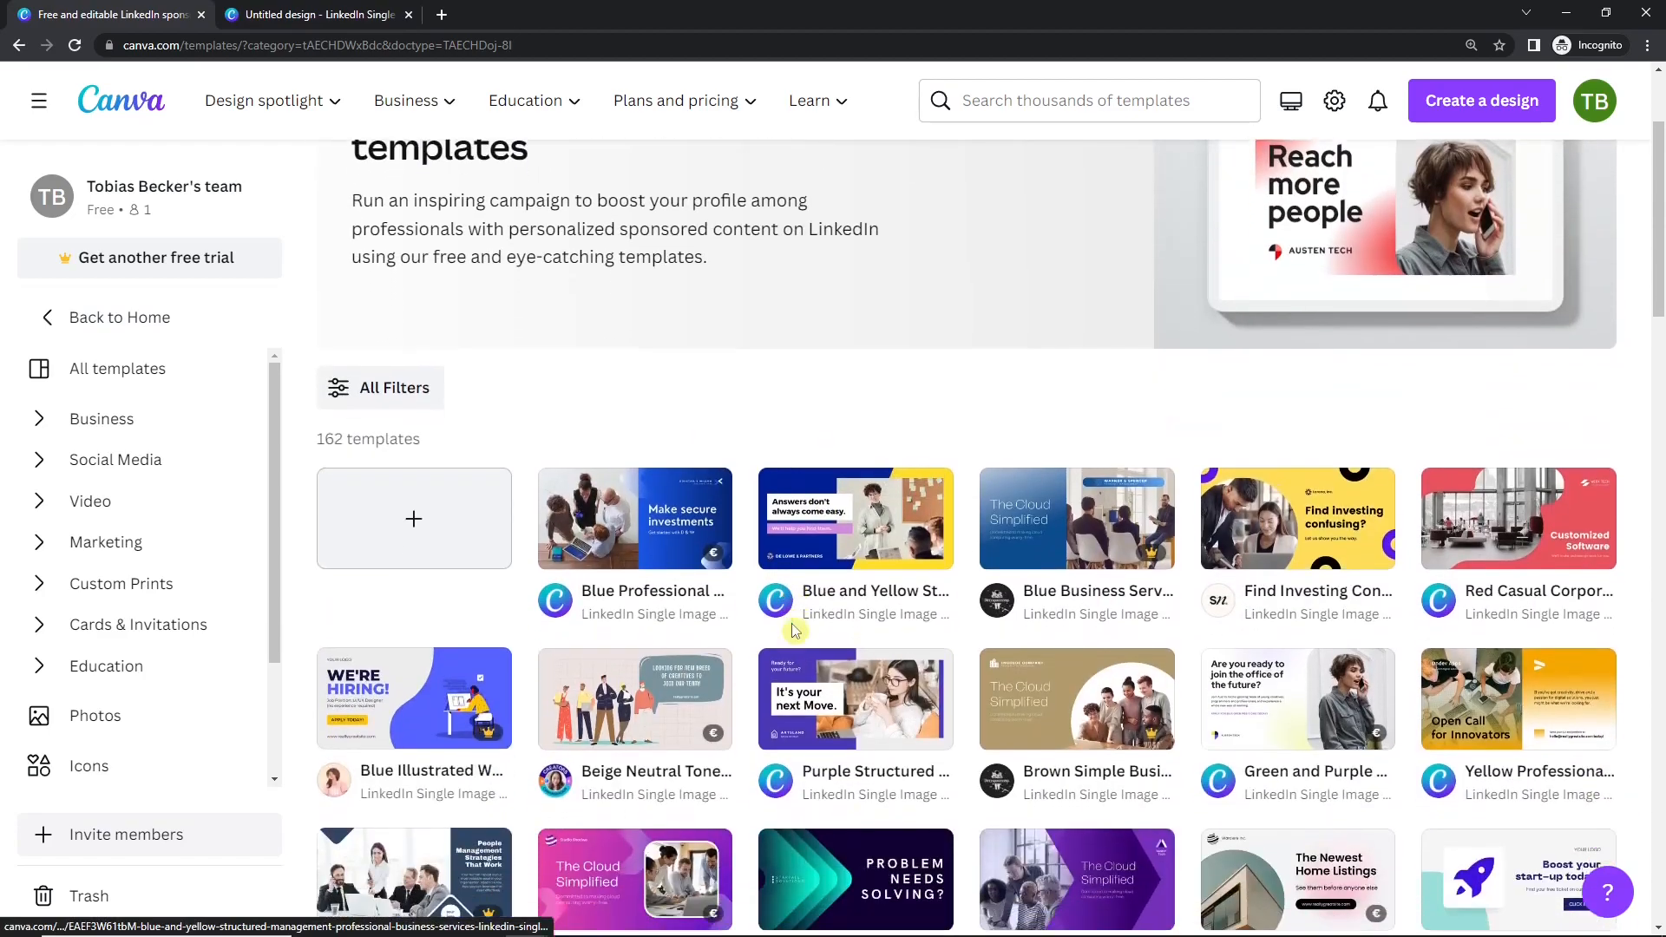
scroll(795, 631, "down", 5)
scroll(823, 618, "up", 4)
scroll(823, 618, "down", 1)
scroll(1476, 356, "down", 5)
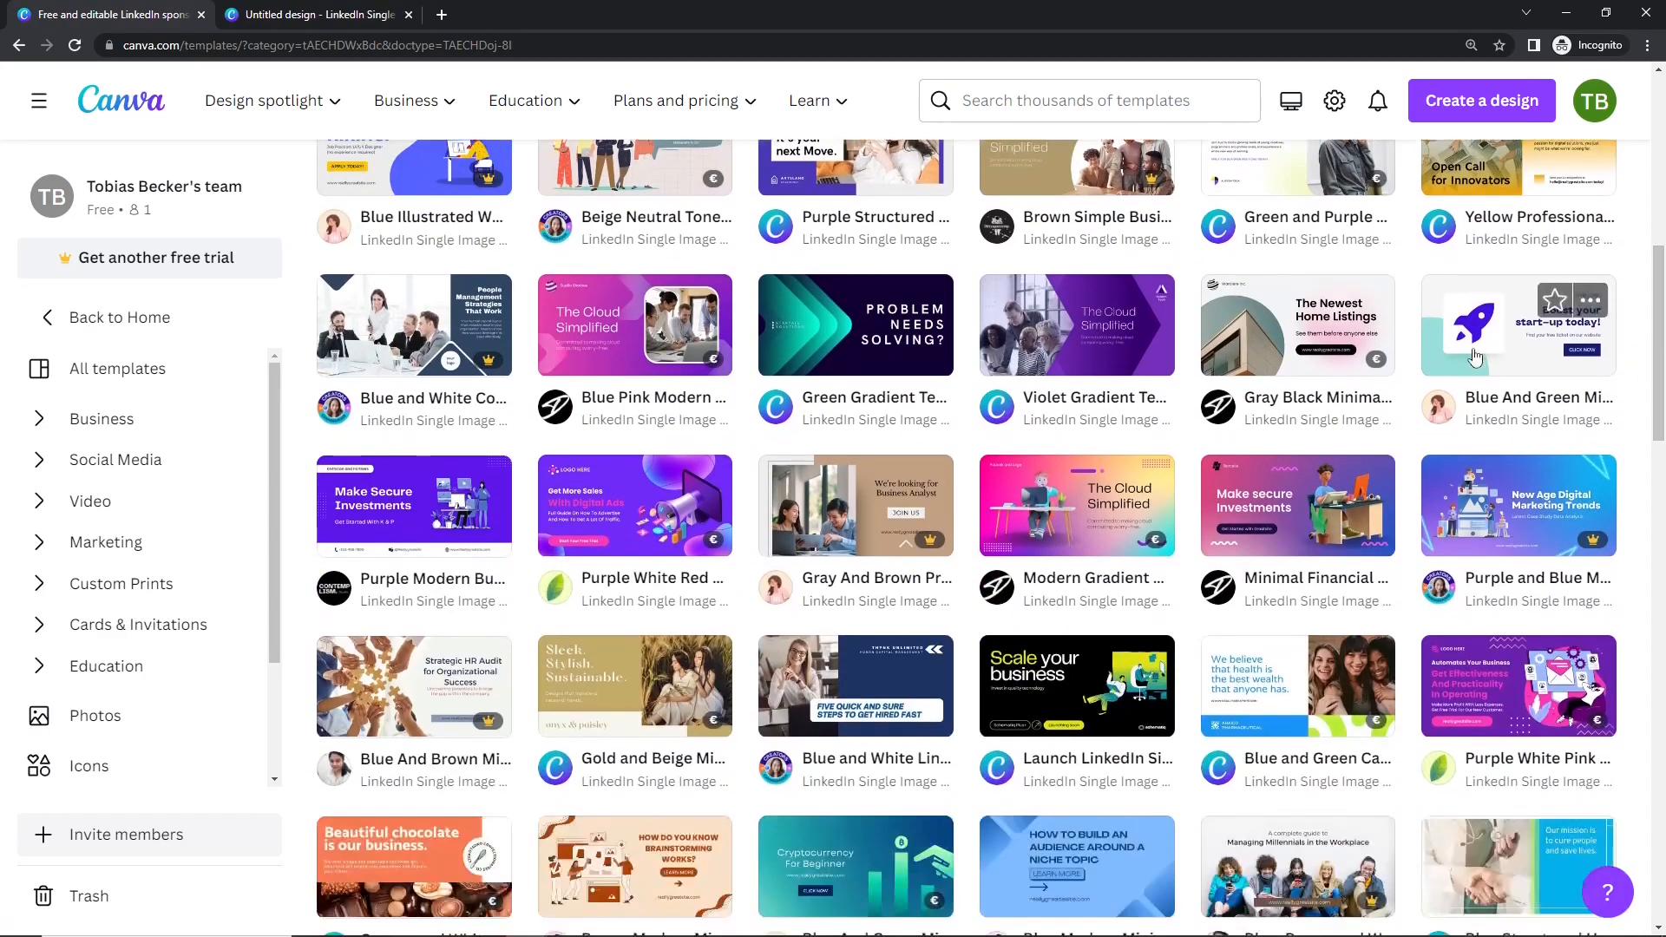
left_click(1474, 353)
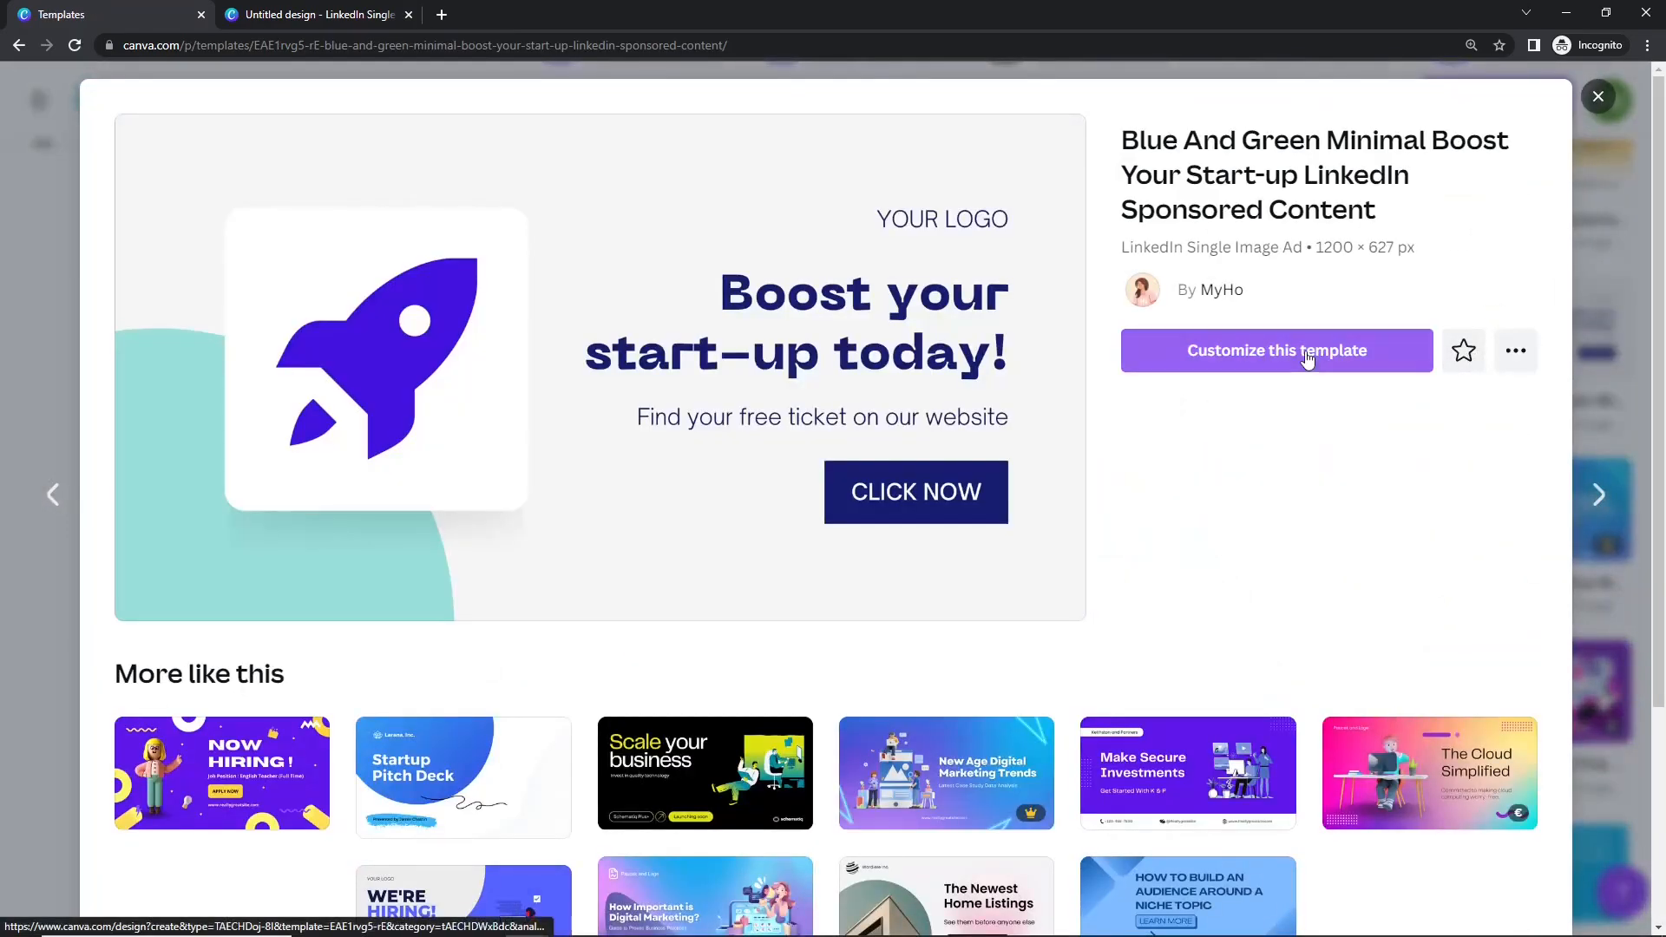
left_click(1306, 359)
left_click(112, 14)
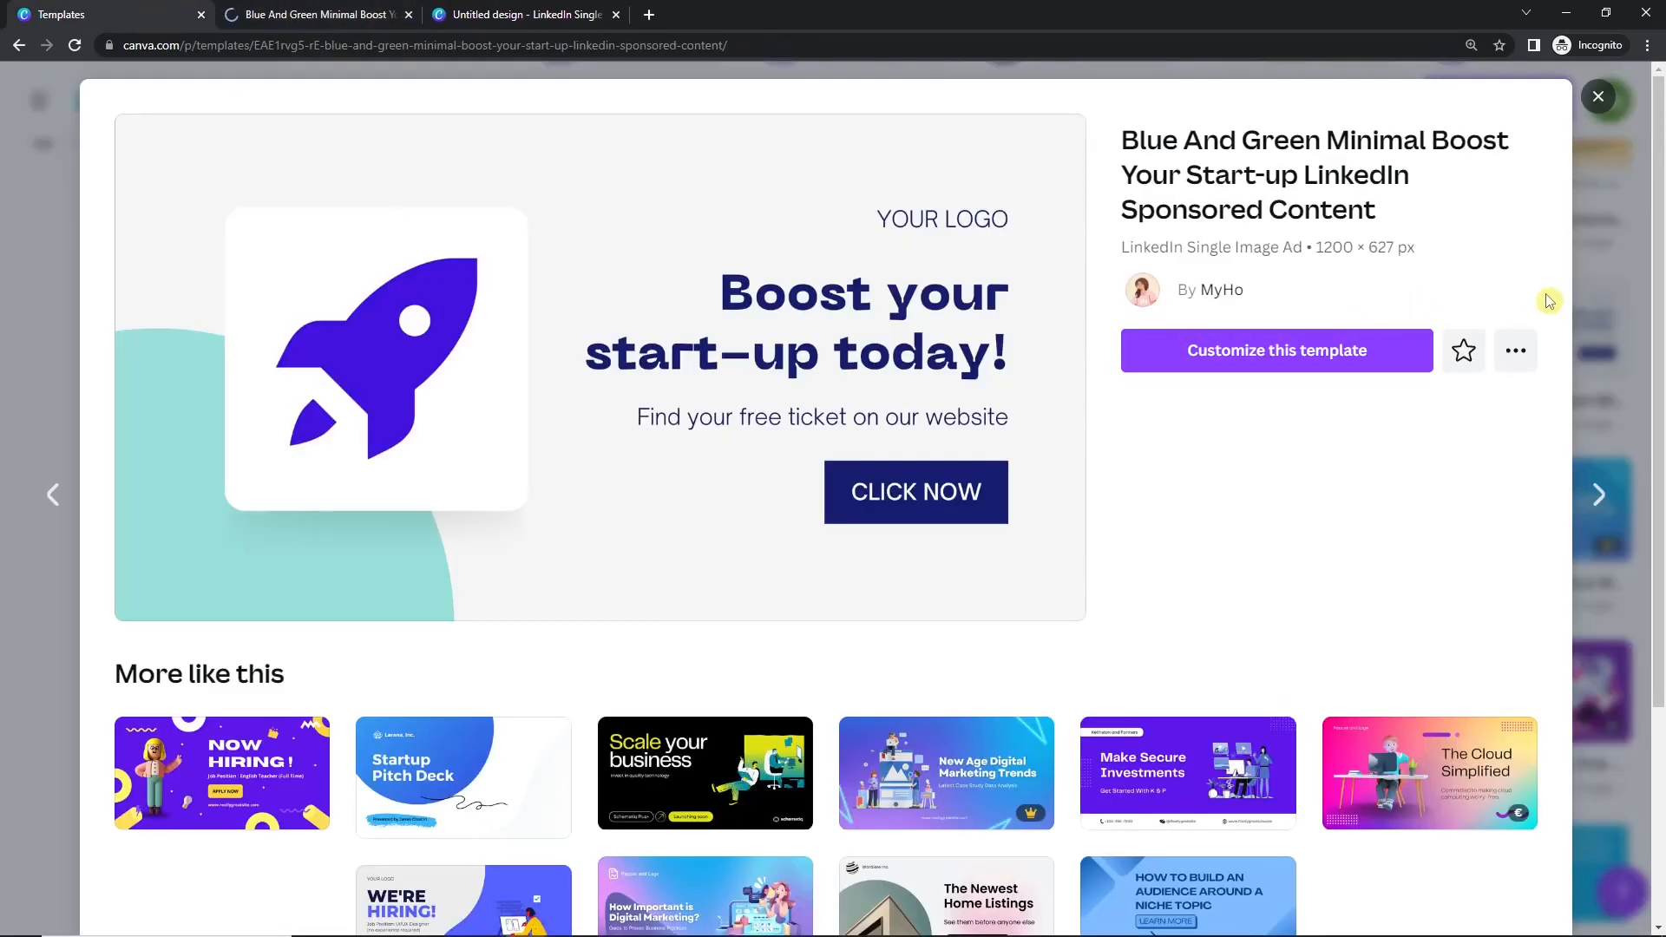
left_click(1600, 299)
Preview the Yellow Gradient Modern Webinar template and close its preview
scroll(1434, 497, "down", 4)
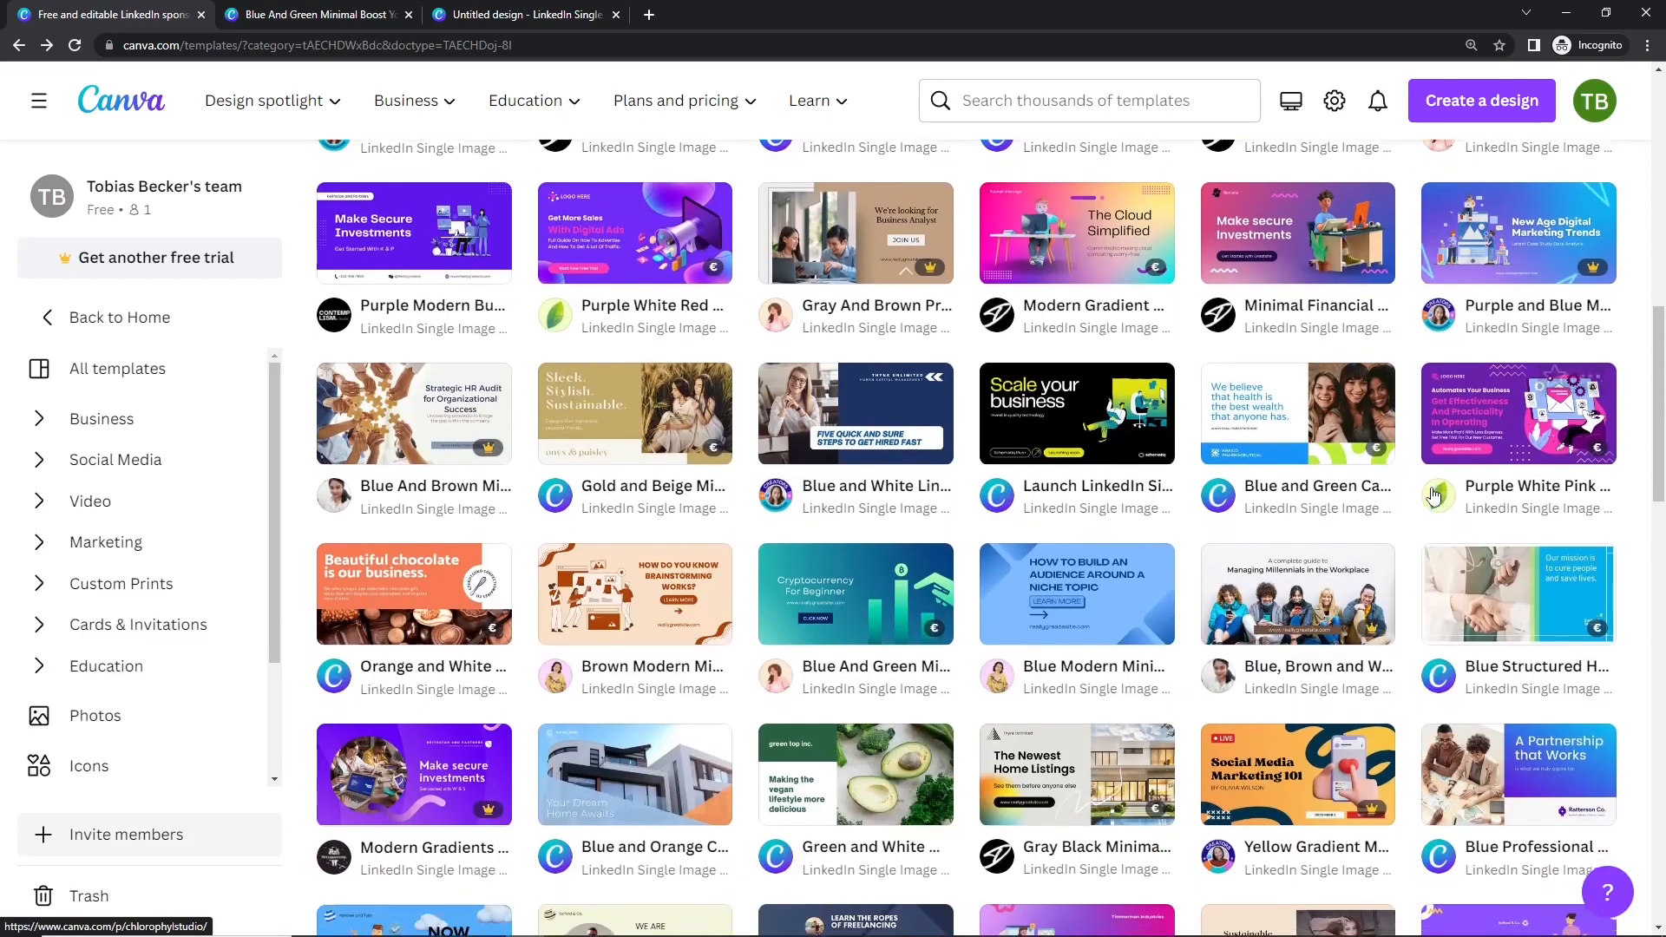
scroll(1433, 497, "down", 4)
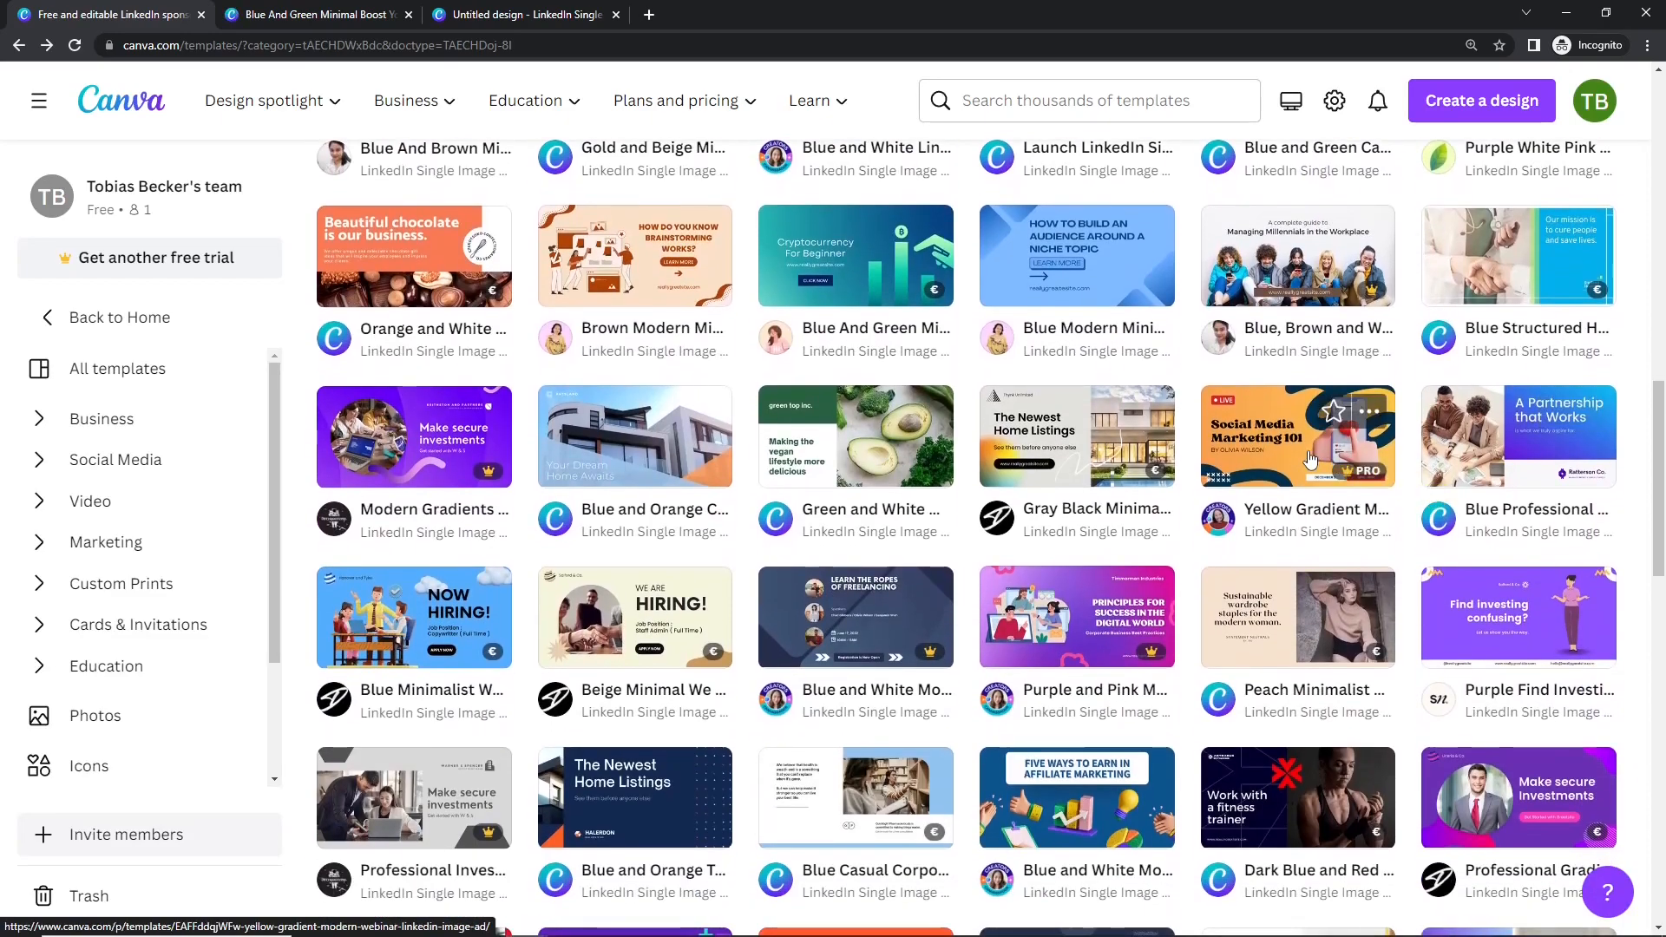
left_click(1246, 450)
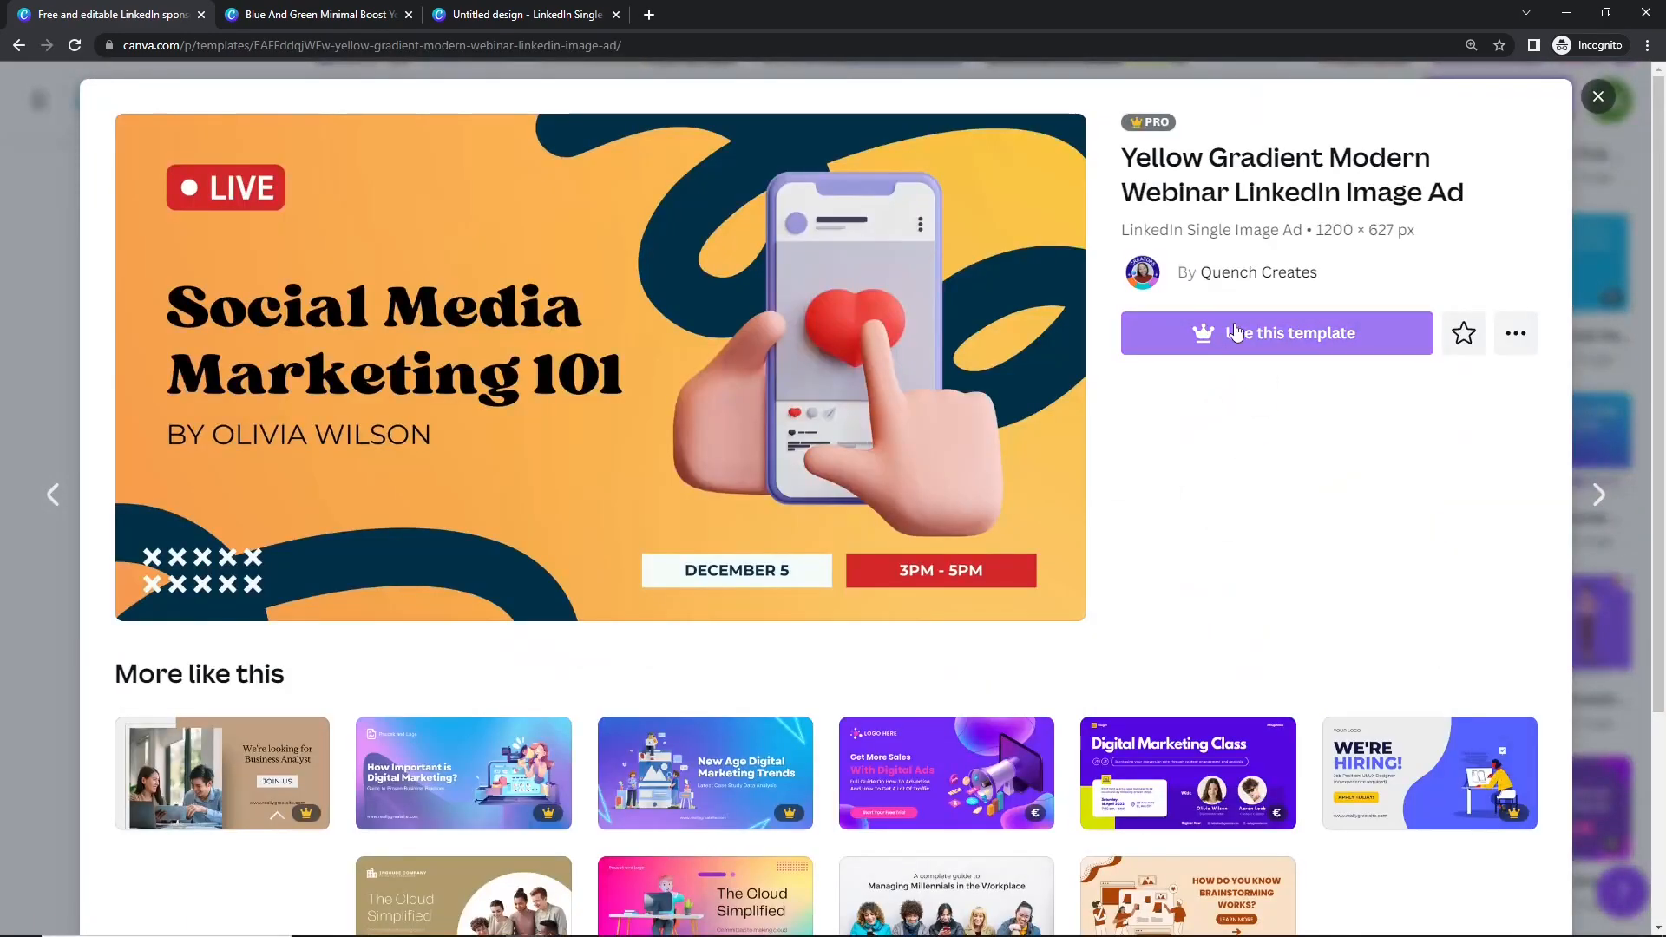
left_click(25, 262)
Start a design from the Green Casual Corporate "CONSULT US." template further down the collection
scroll(715, 551, "down", 3)
scroll(714, 552, "down", 10)
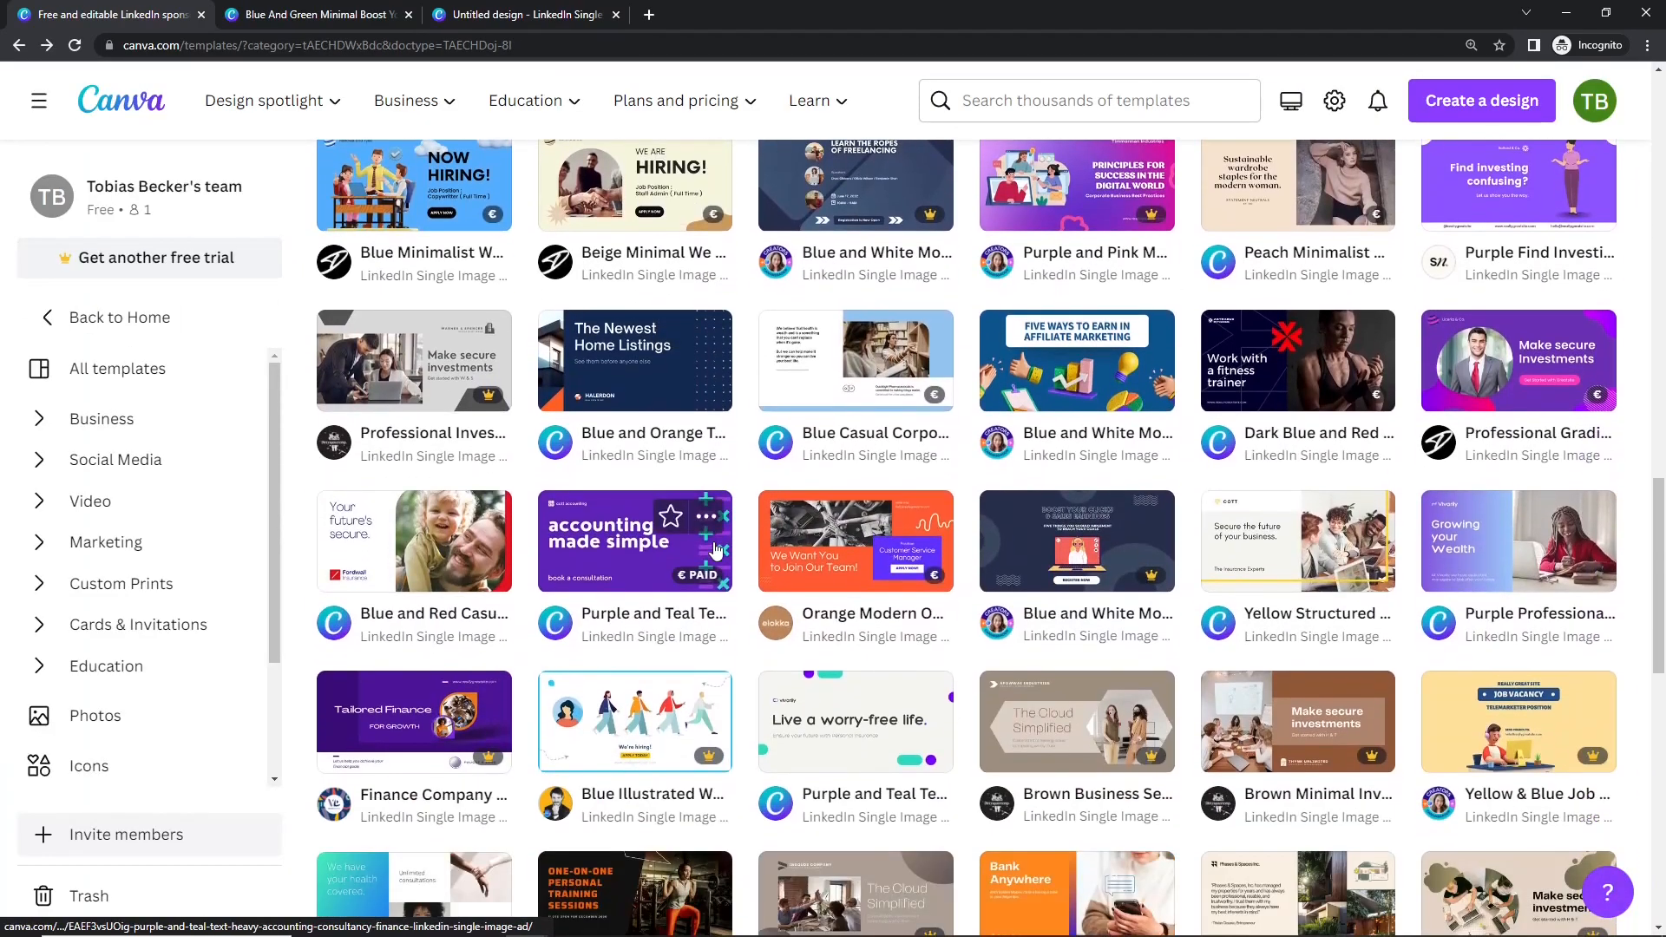
scroll(714, 551, "down", 3)
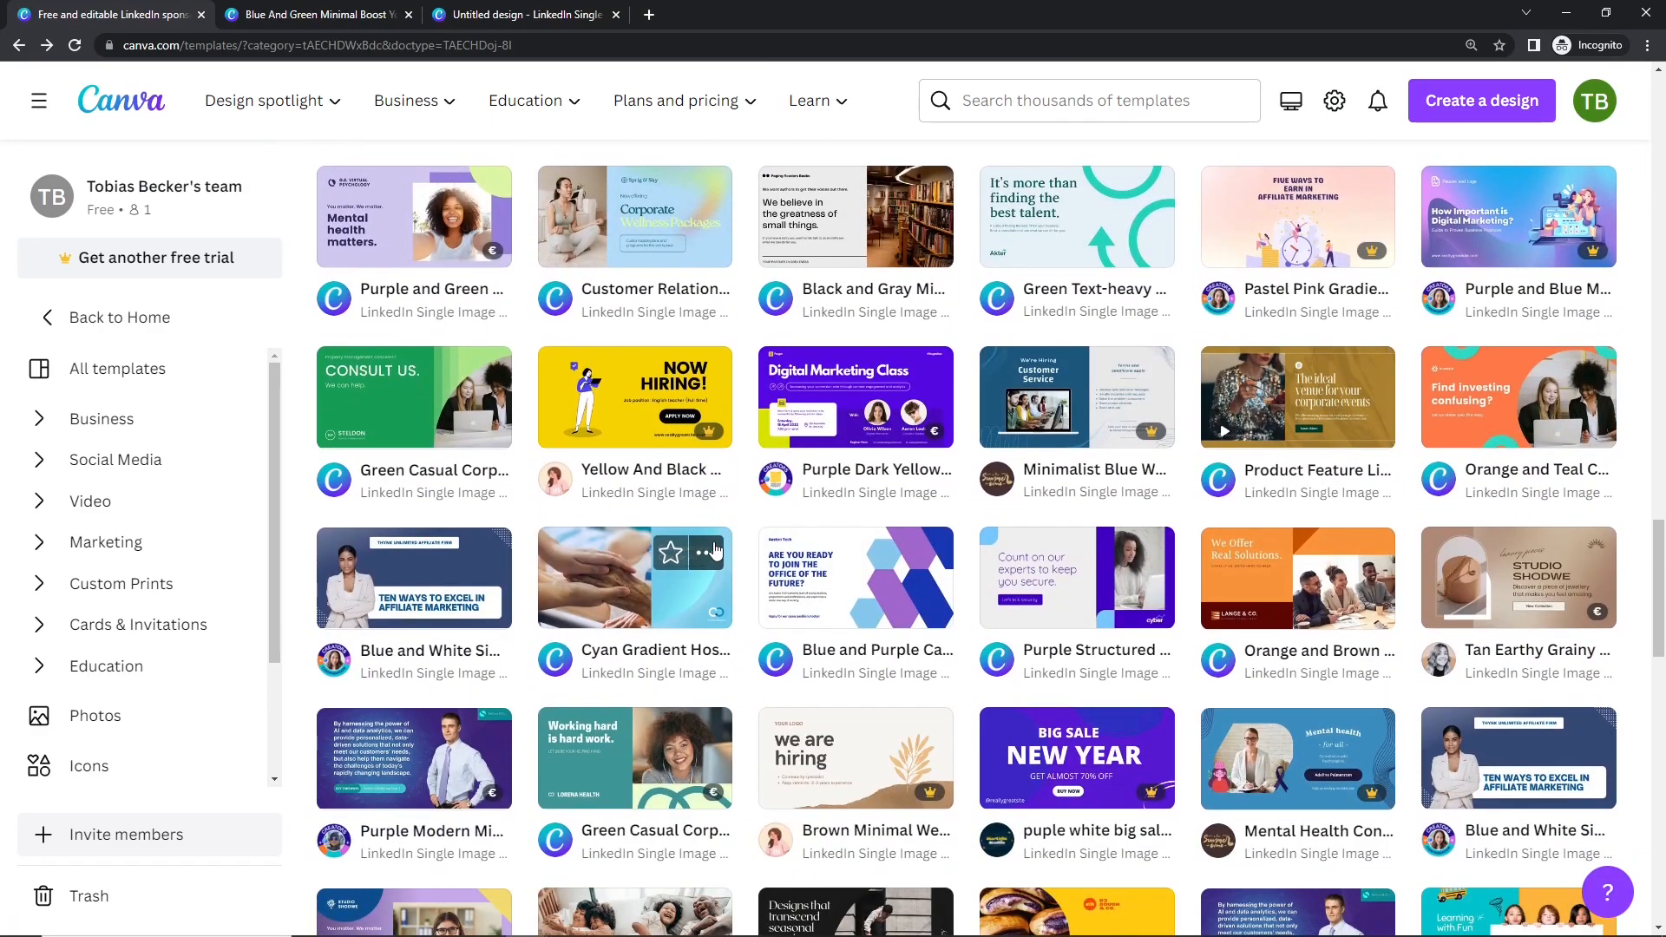
scroll(715, 552, "down", 1)
left_click(408, 313)
left_click(1198, 304)
Look through the open designs and switch to the Blue And Green Minimal Boost Your Start-up design
left_click(202, 15)
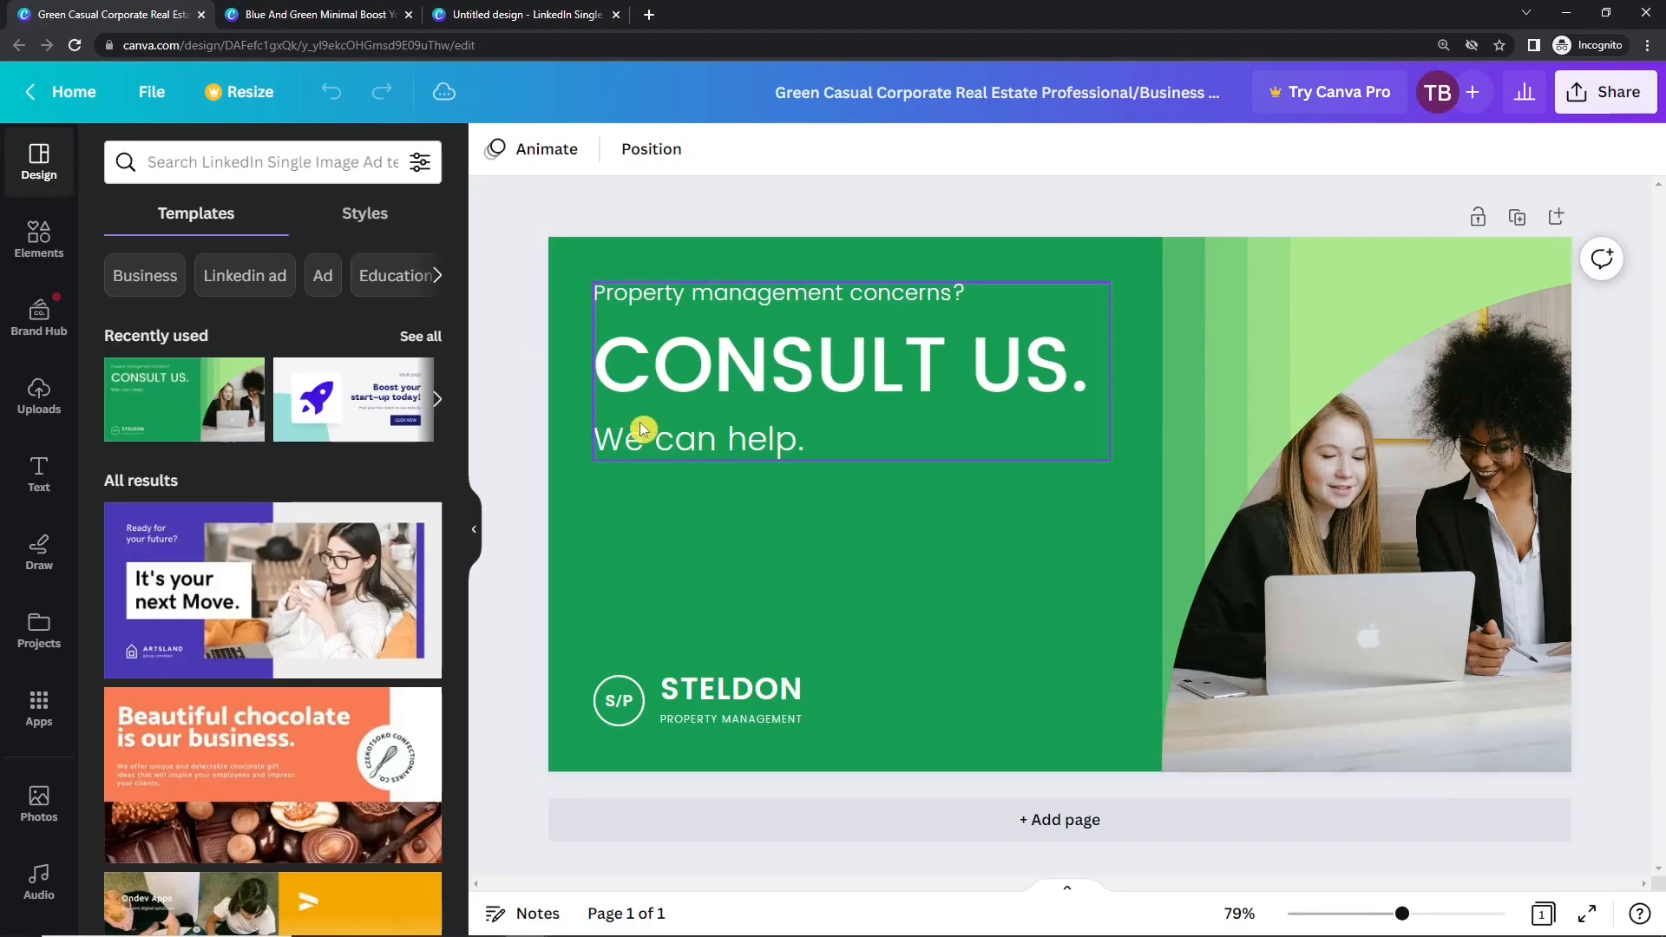
left_click(416, 14)
left_click(564, 14)
left_click(372, 11)
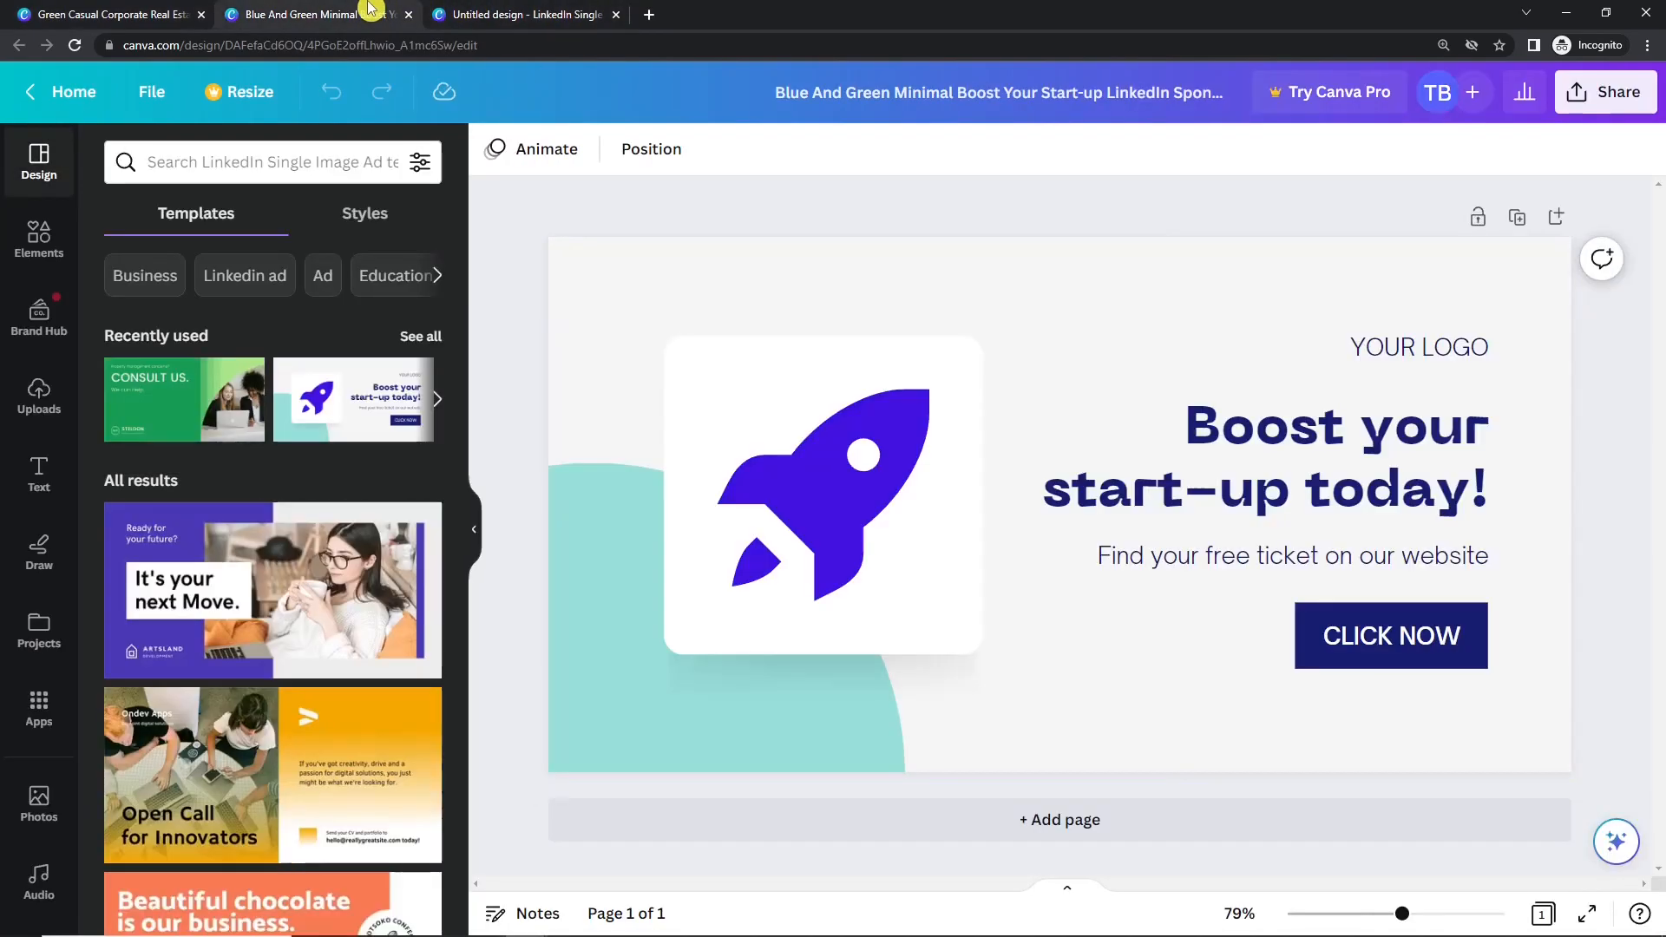
Move the teal circle further into the lower-left corner of the page and select the rocket graphic
left_click(593, 686)
left_click_drag(593, 686, 523, 746)
left_click(867, 435)
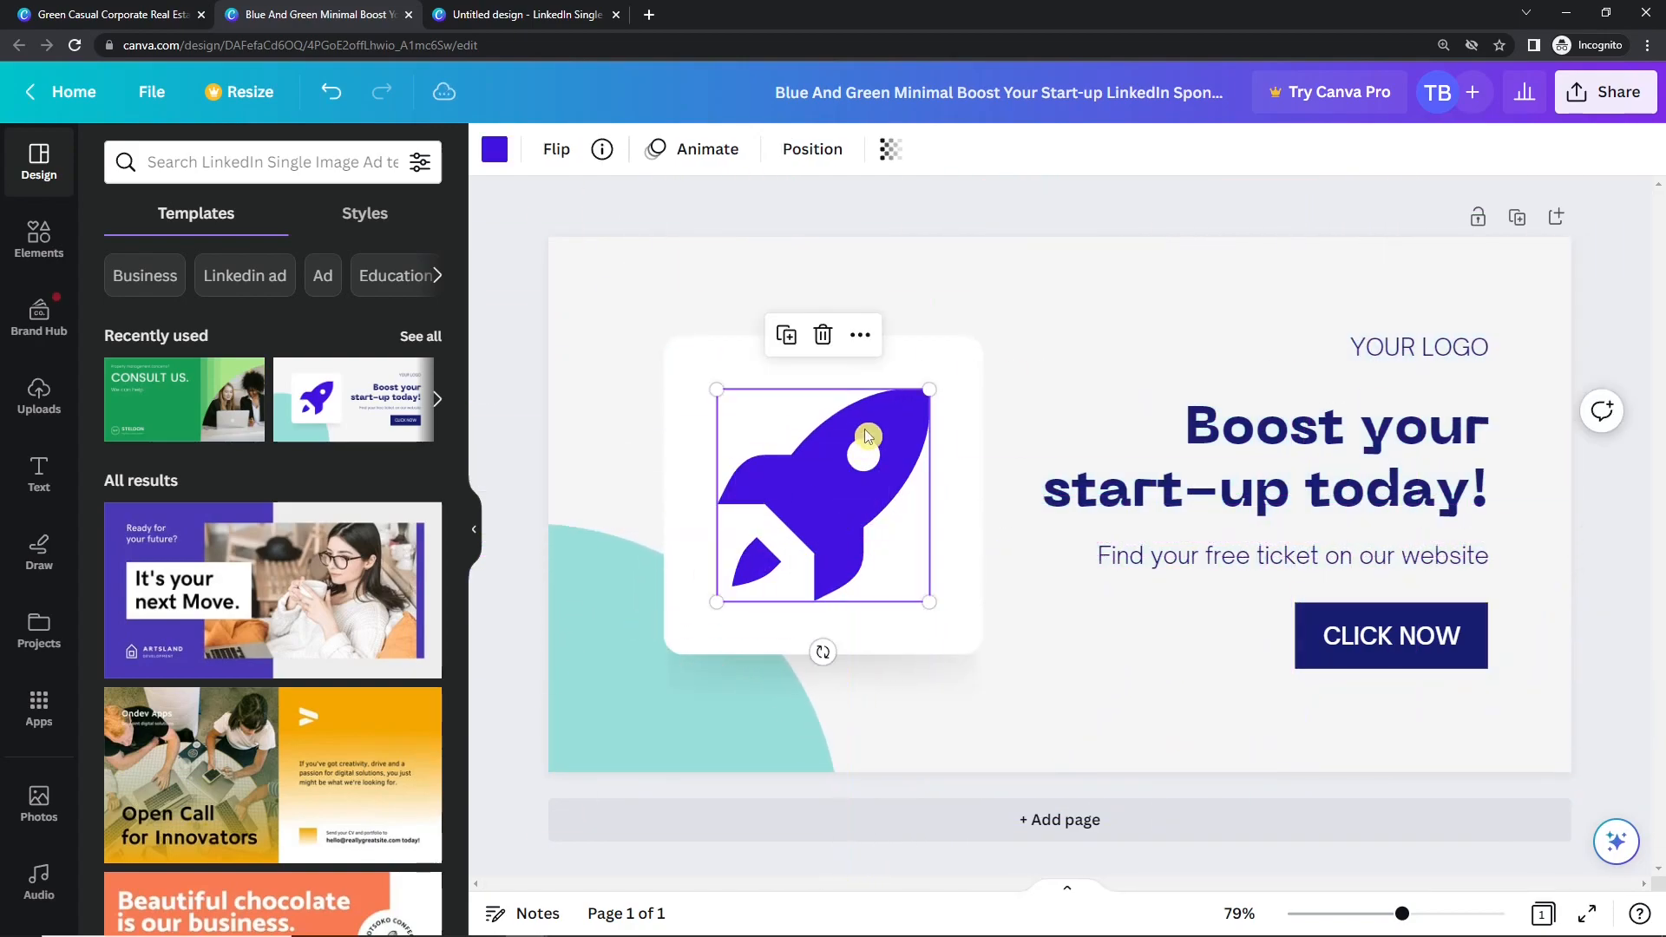
Try moving the white card behind the rocket upward, and undo the move
left_click(692, 362)
left_click_drag(691, 361, 696, 290)
key("ctrl+z")
key("ctrl+z")
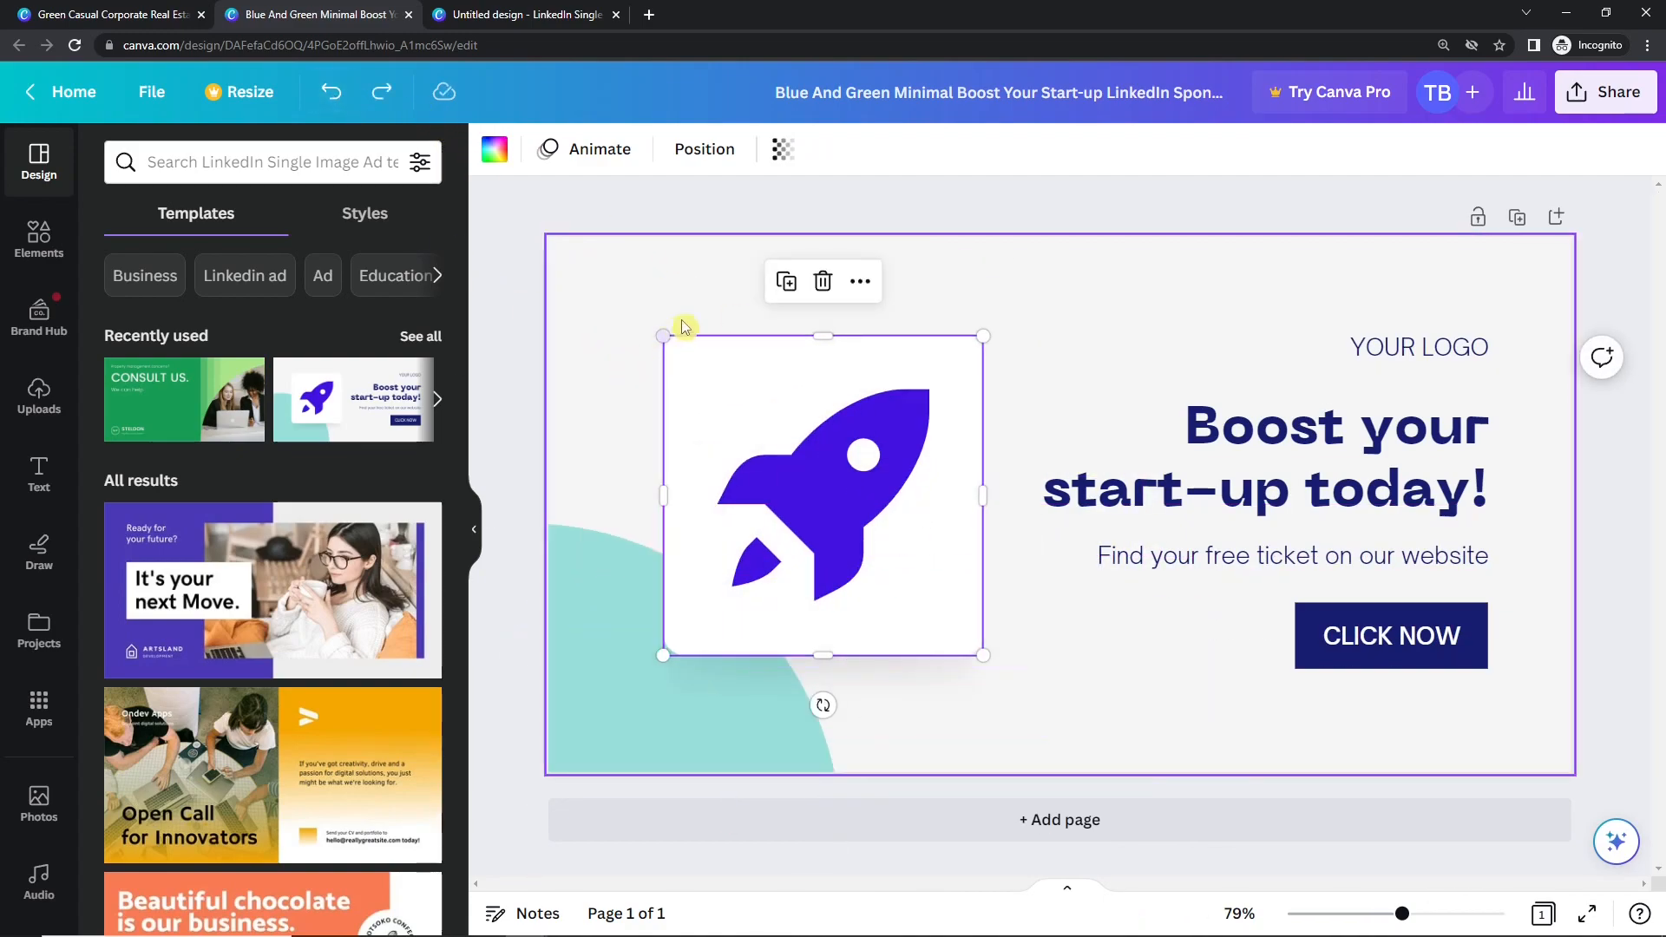
Select the page background and examine its color options, including the custom solid color picker
left_click(640, 375)
left_click_drag(576, 297, 796, 286)
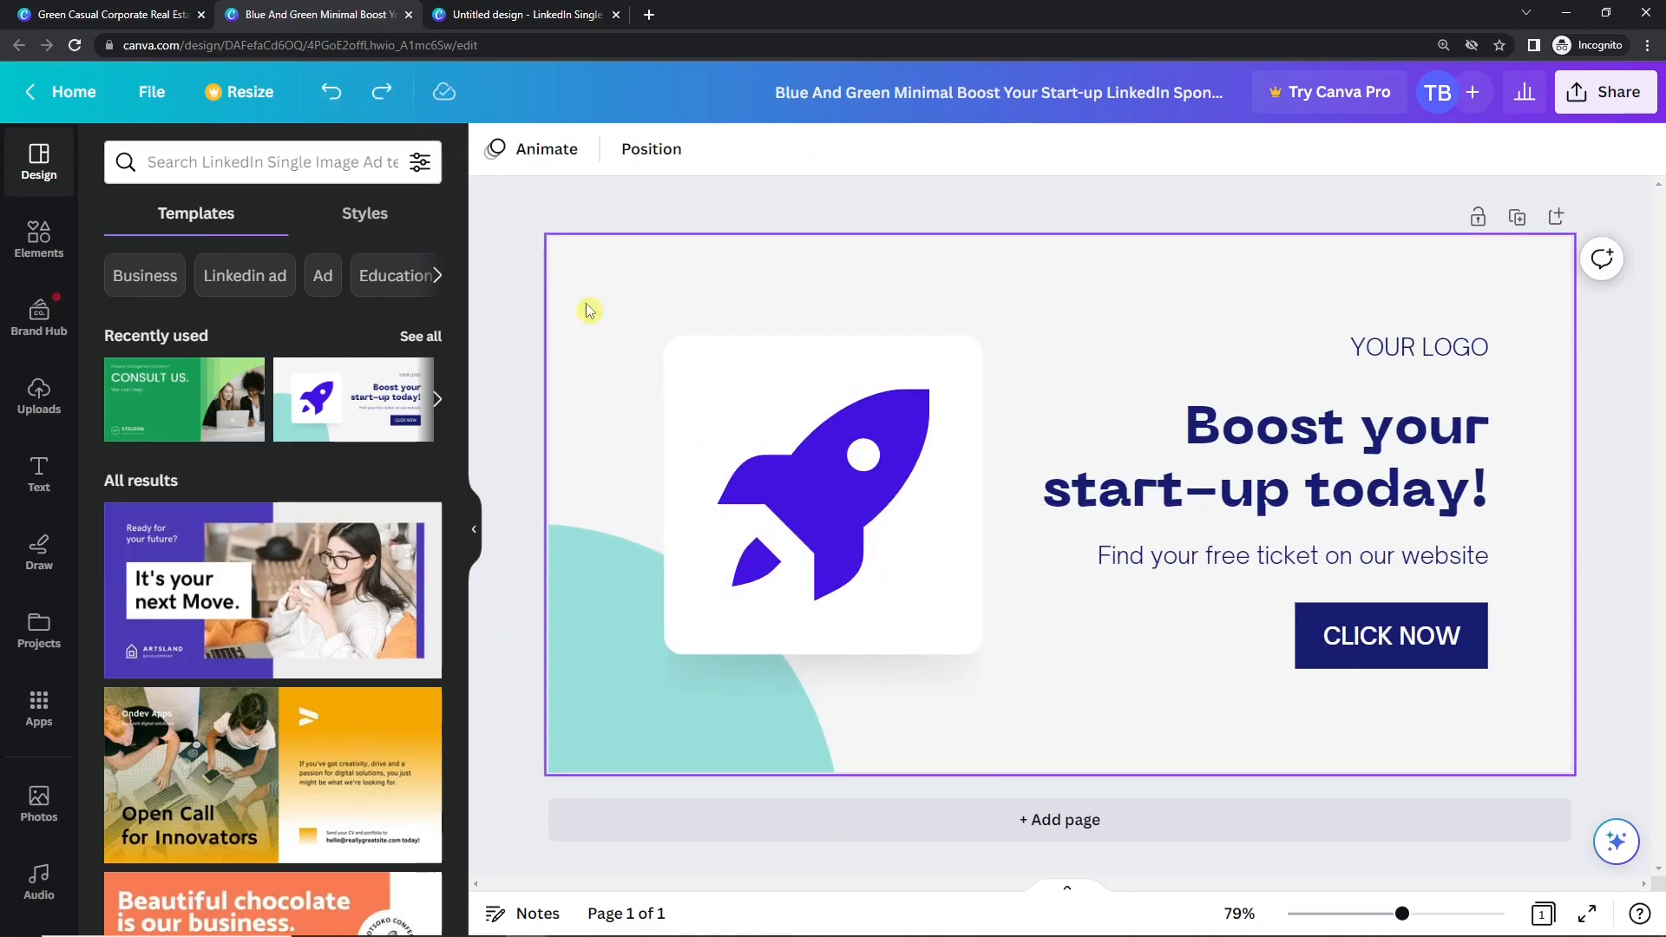
left_click(811, 245)
left_click(495, 149)
left_click(127, 280)
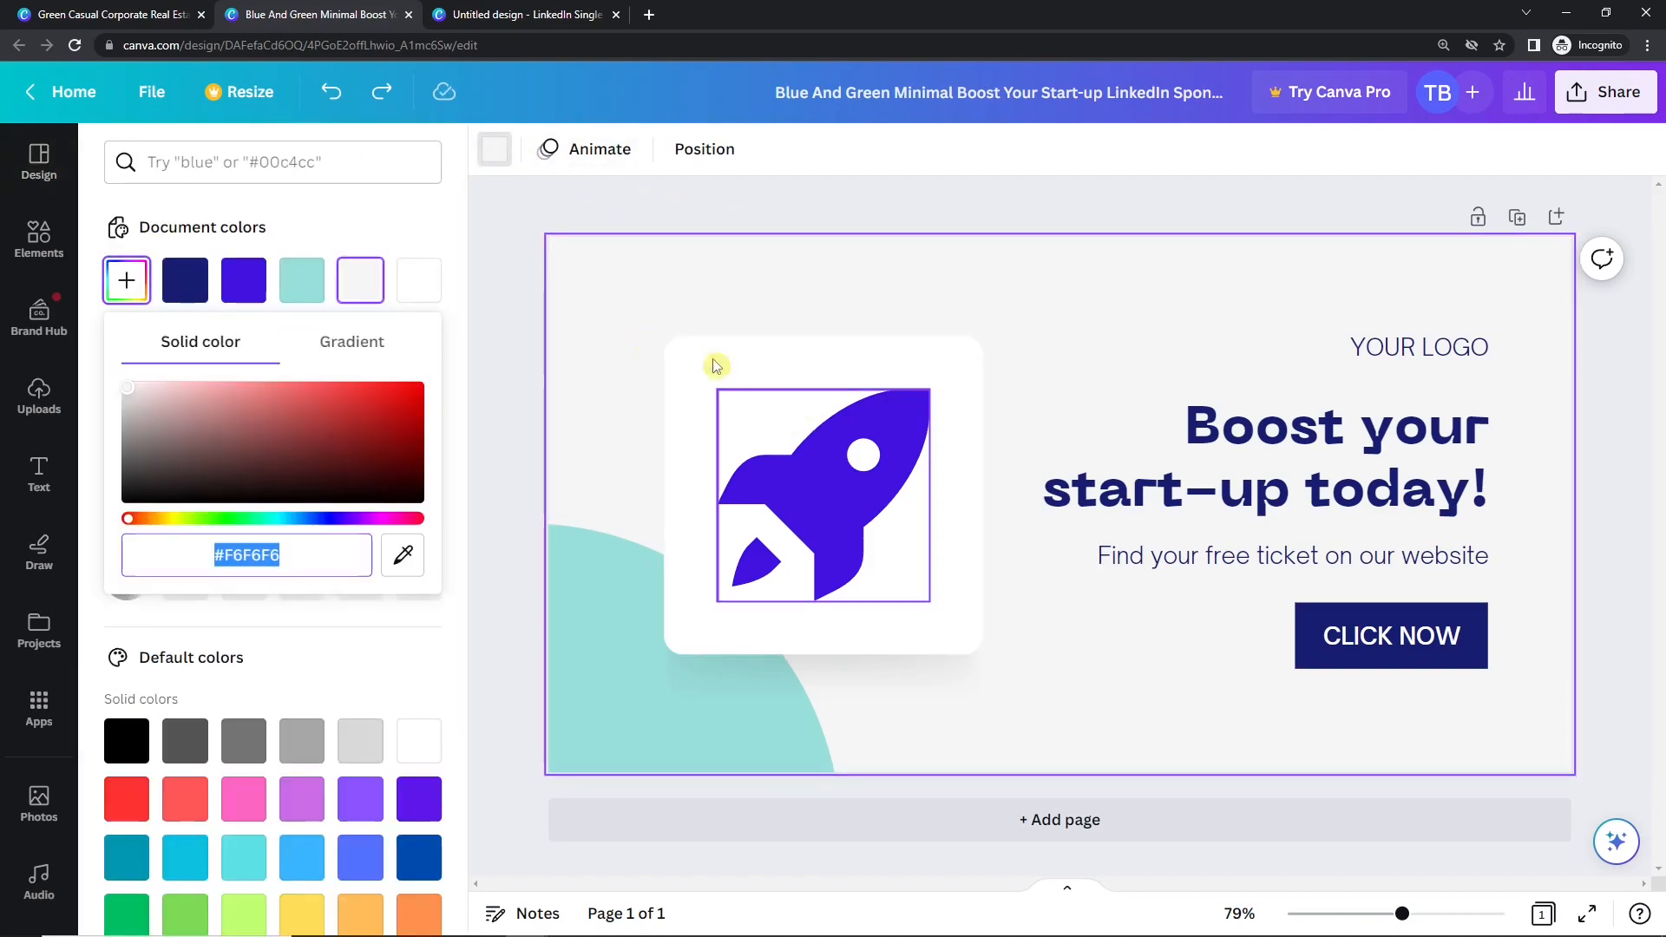
left_click(677, 314)
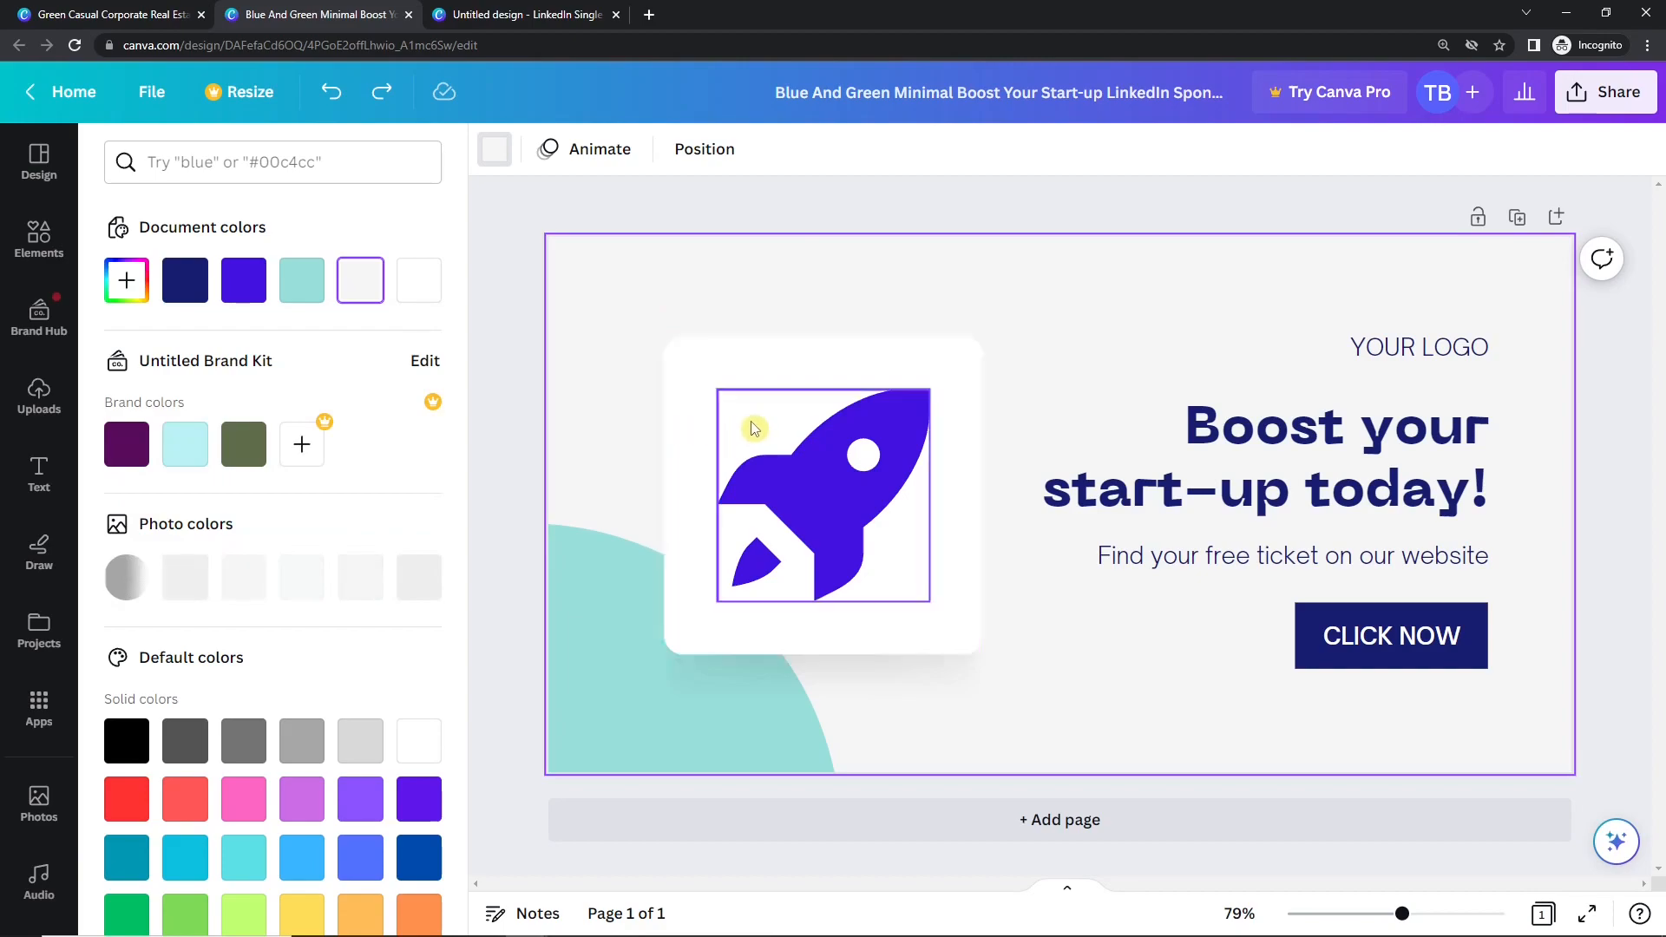
scroll(742, 316, "up", 5)
scroll(972, 323, "down", 2)
scroll(972, 324, "down", 3)
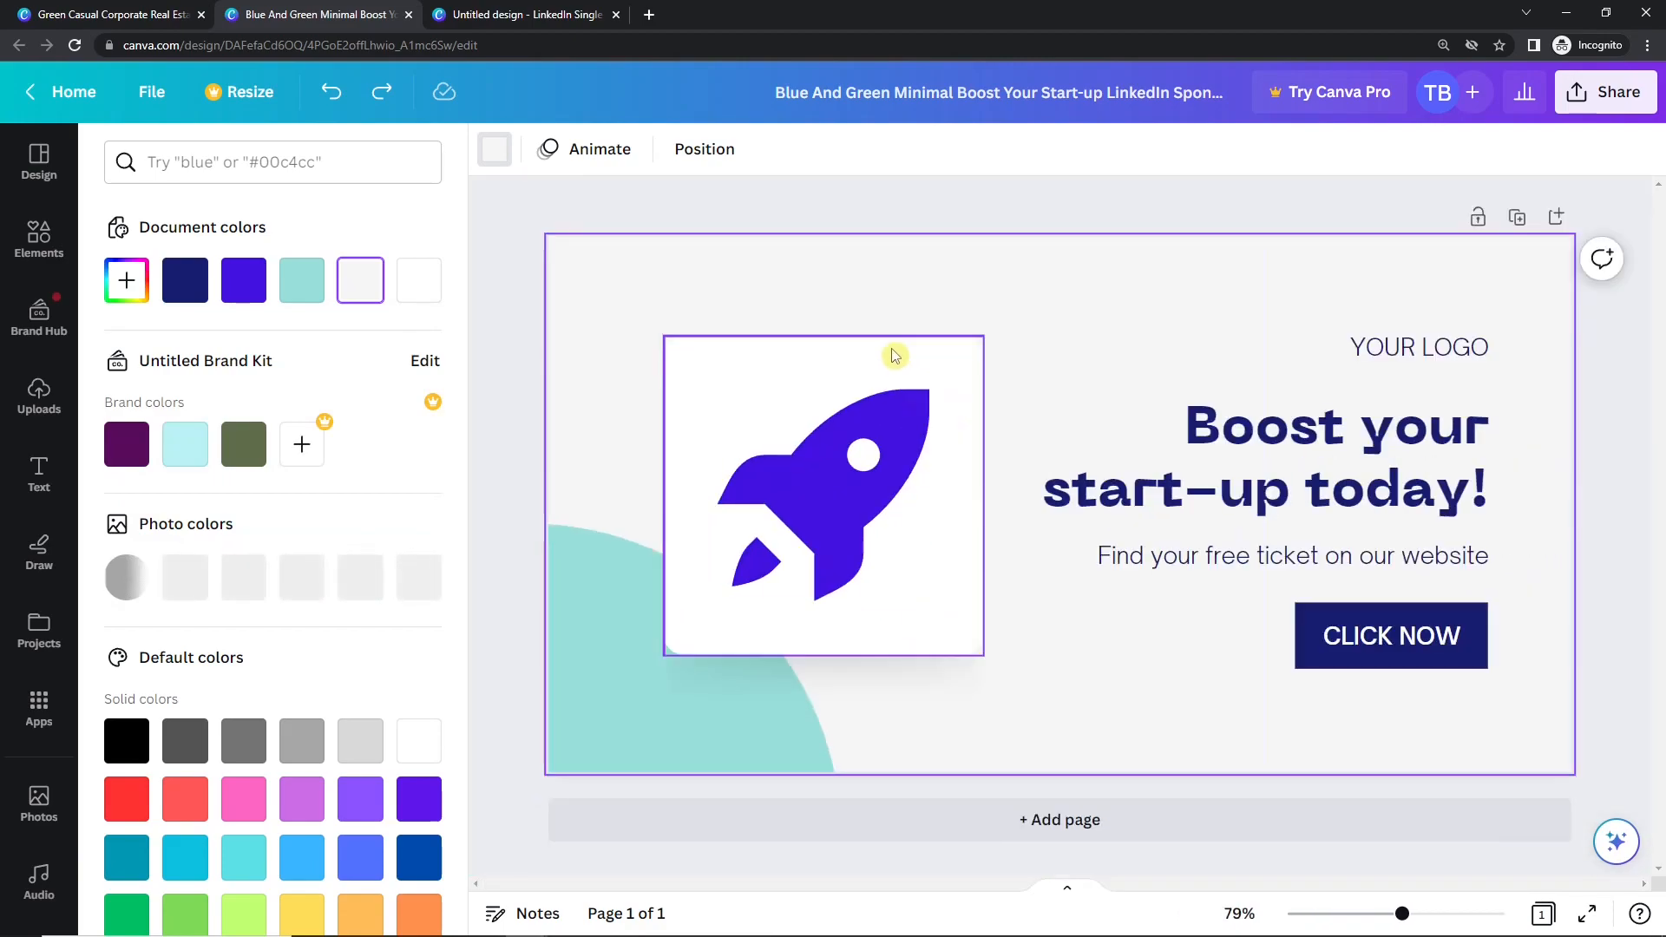
Try shifting the rocket graphic on its white card, and undo the move
left_click(832, 452)
left_click_drag(831, 452, 796, 492)
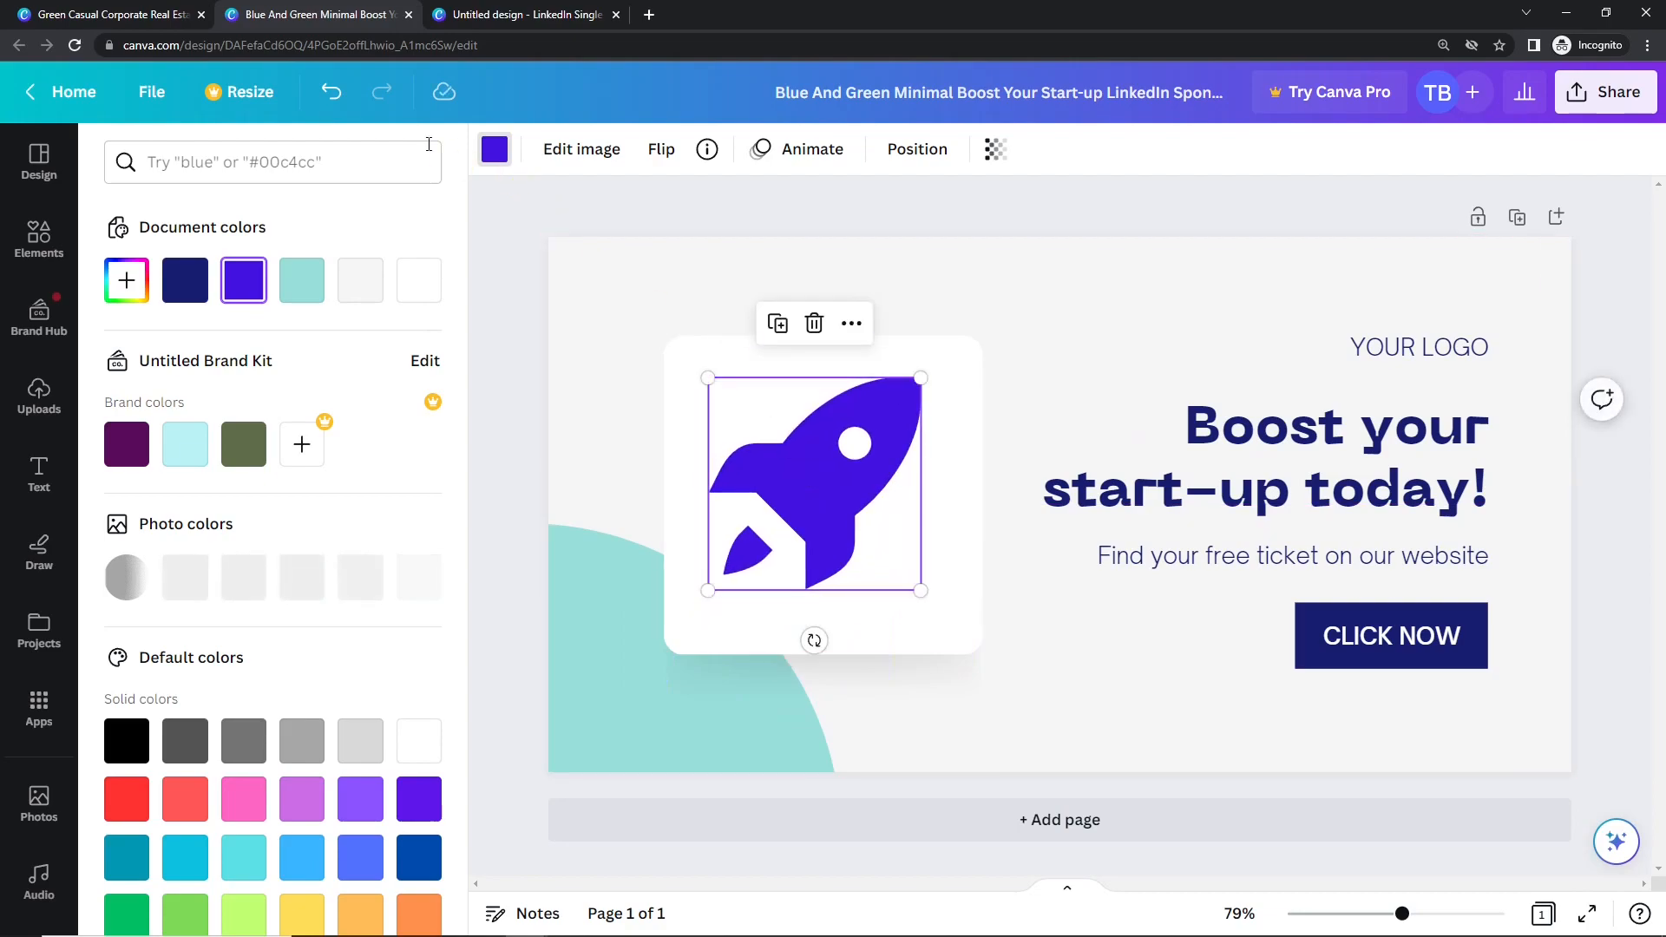
left_click(337, 99)
left_click(338, 99)
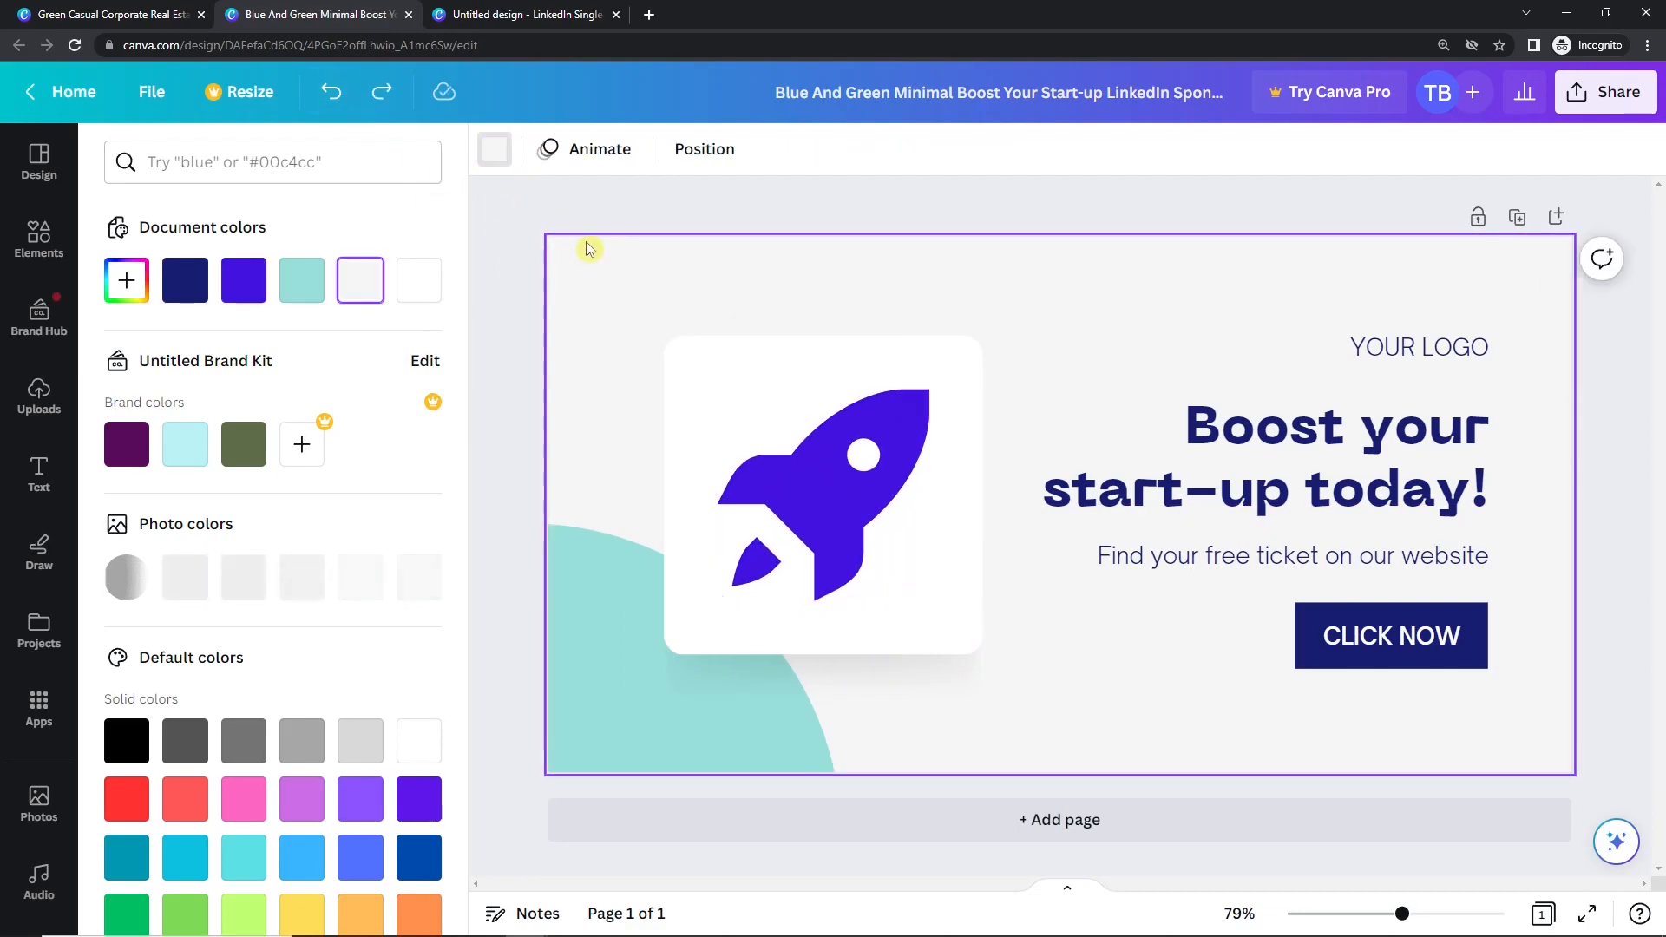
Select the logo text, headline, subtitle and button text in turn to examine the editable elements
left_click(1388, 351)
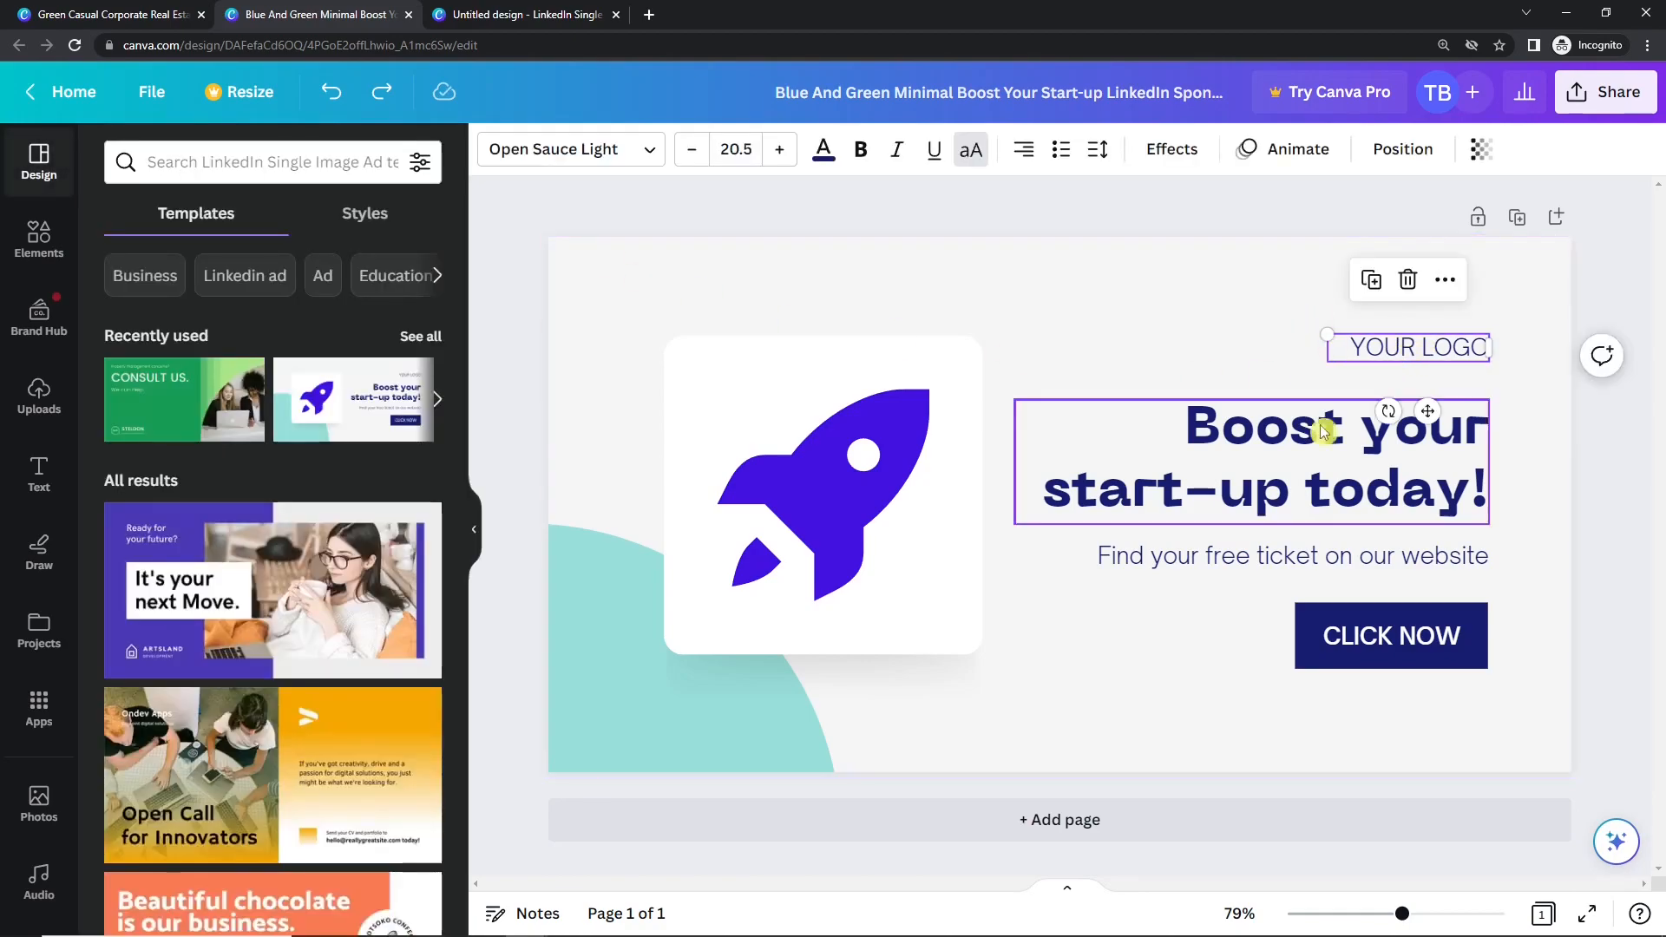
left_click(1345, 415)
left_click(1156, 562)
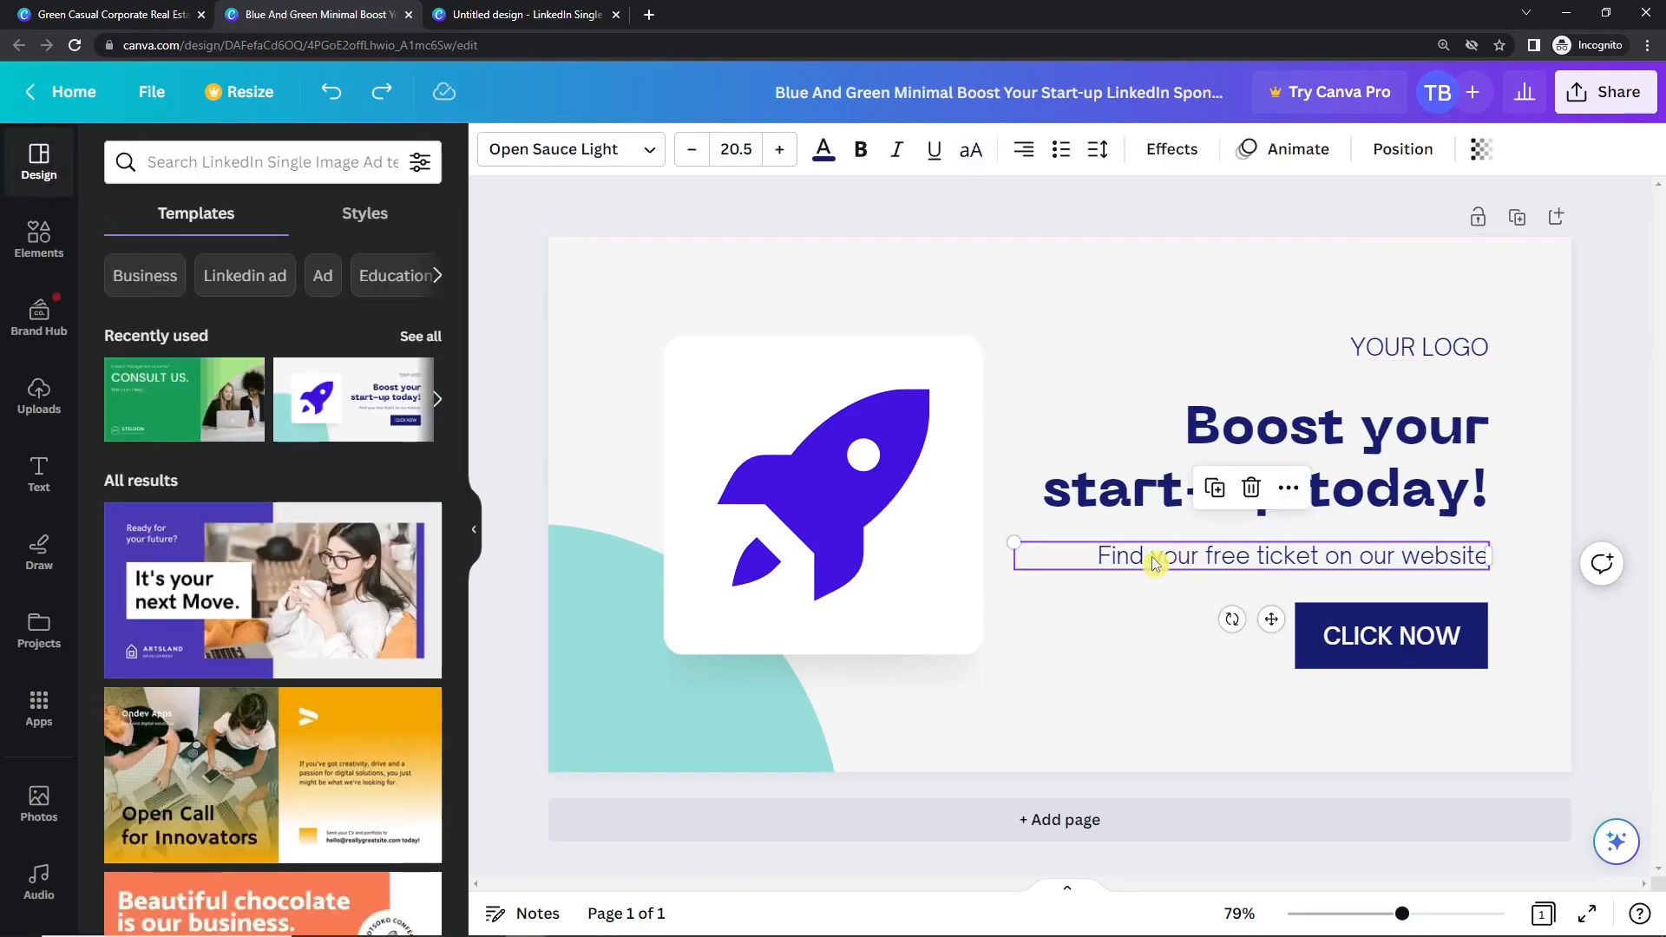
left_click(1420, 637)
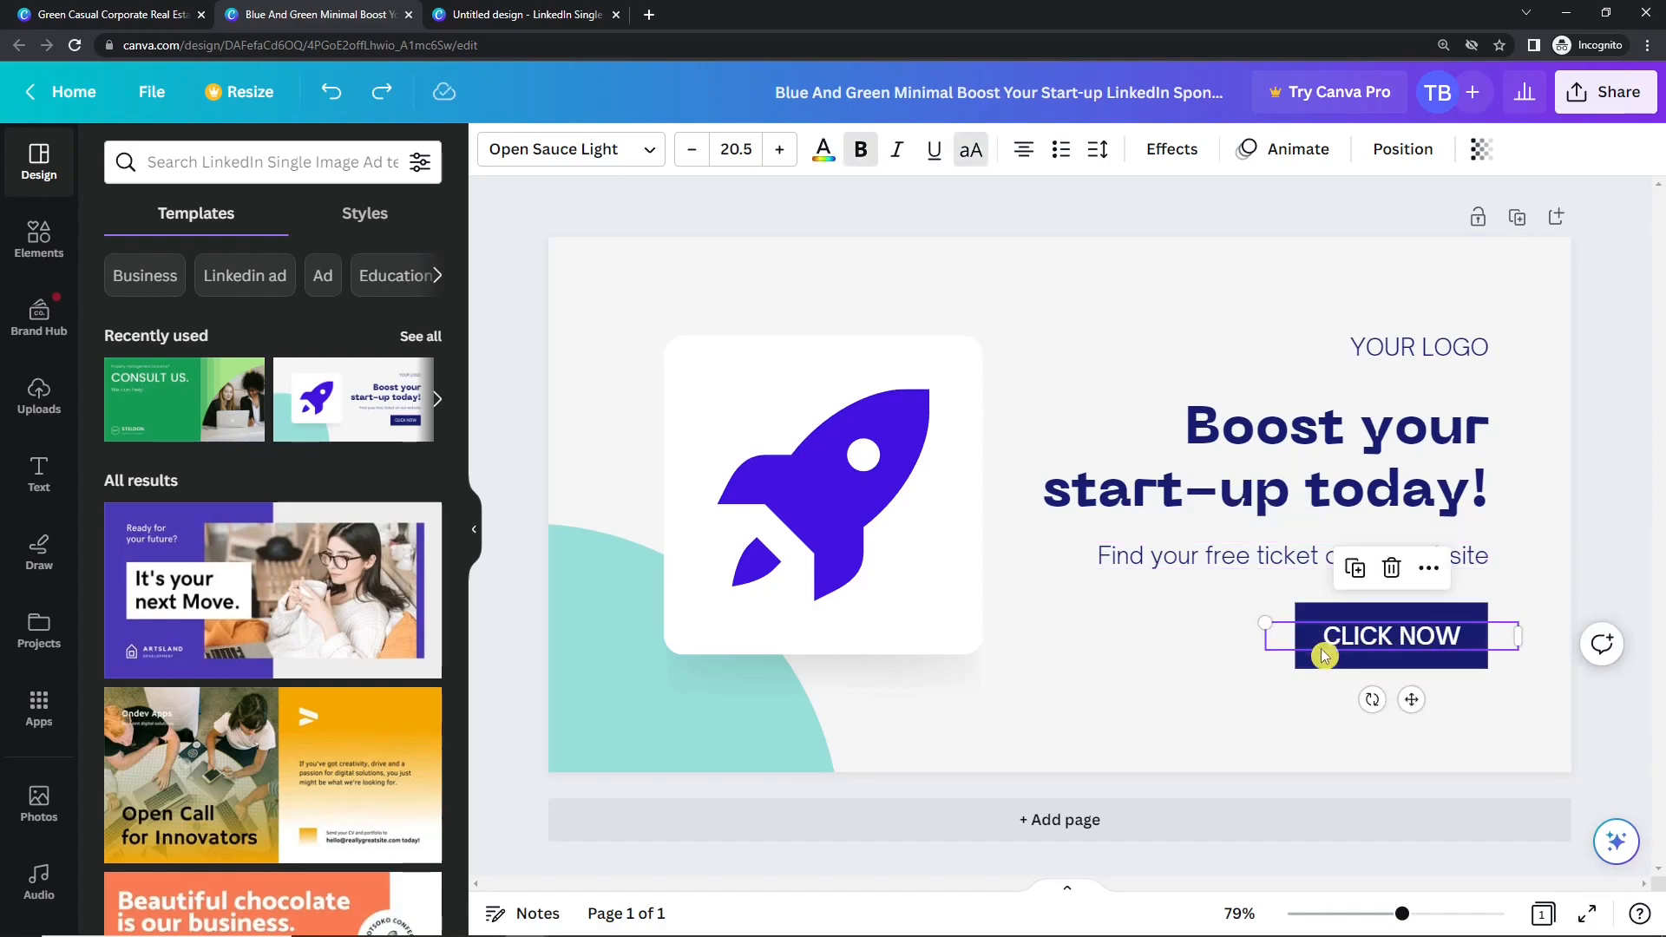
left_click(1195, 675)
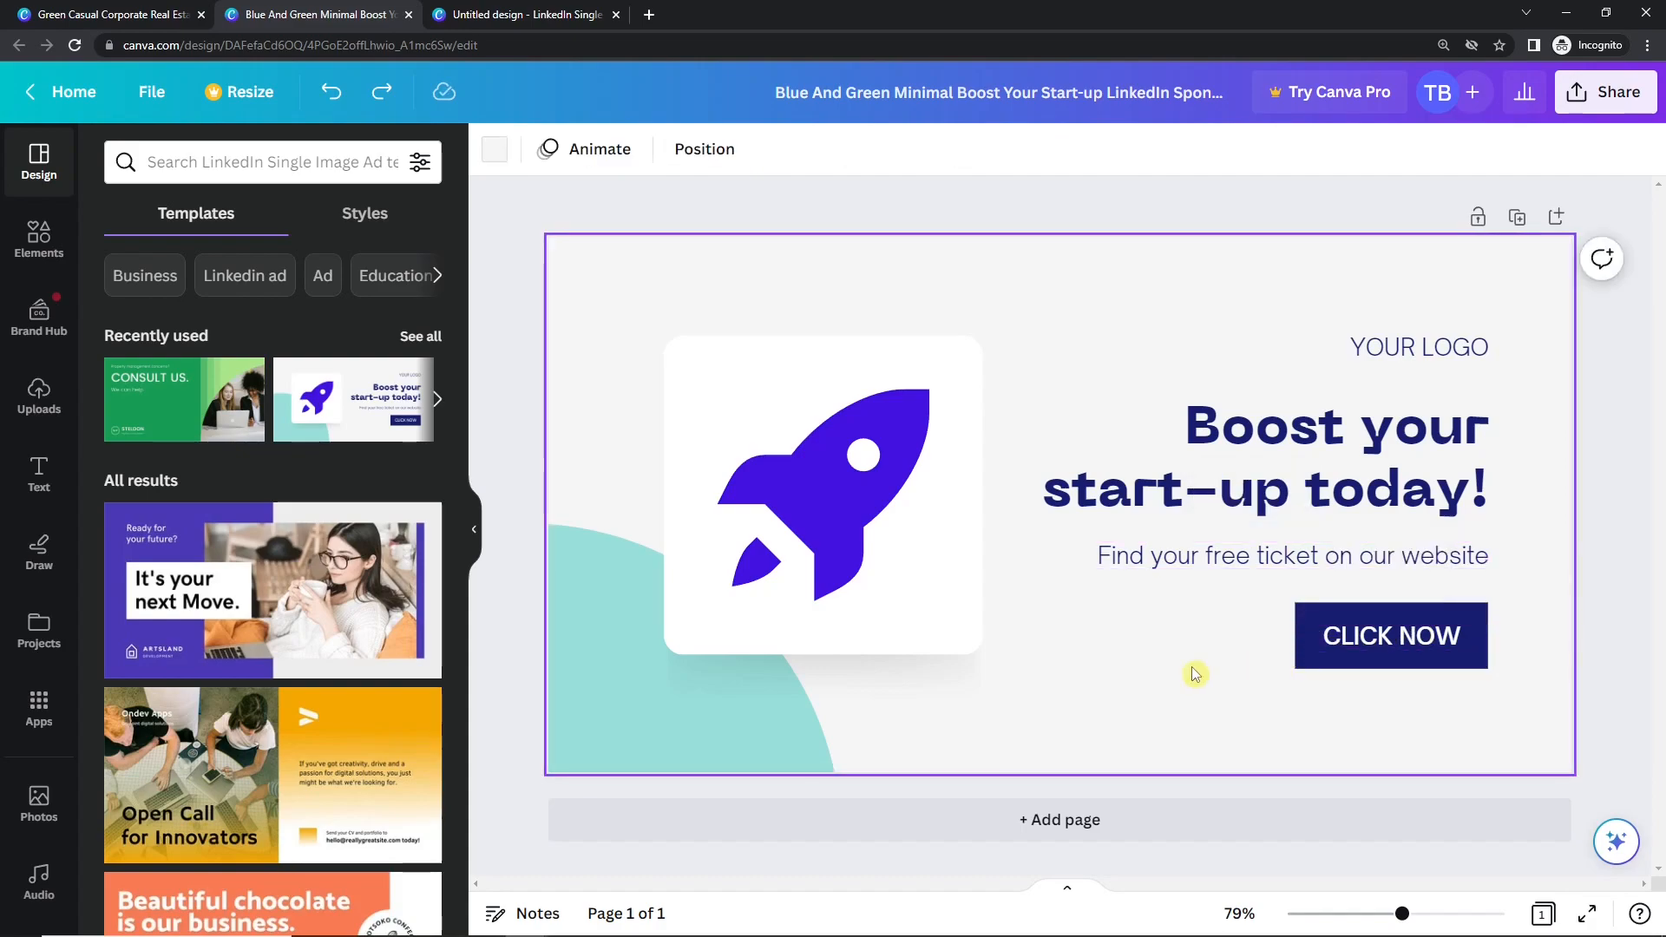
Delete the CLICK NOW button, and move the remaining logo, headline and subtitle texts together slightly down and to the right
left_click(1389, 636)
key("Delete")
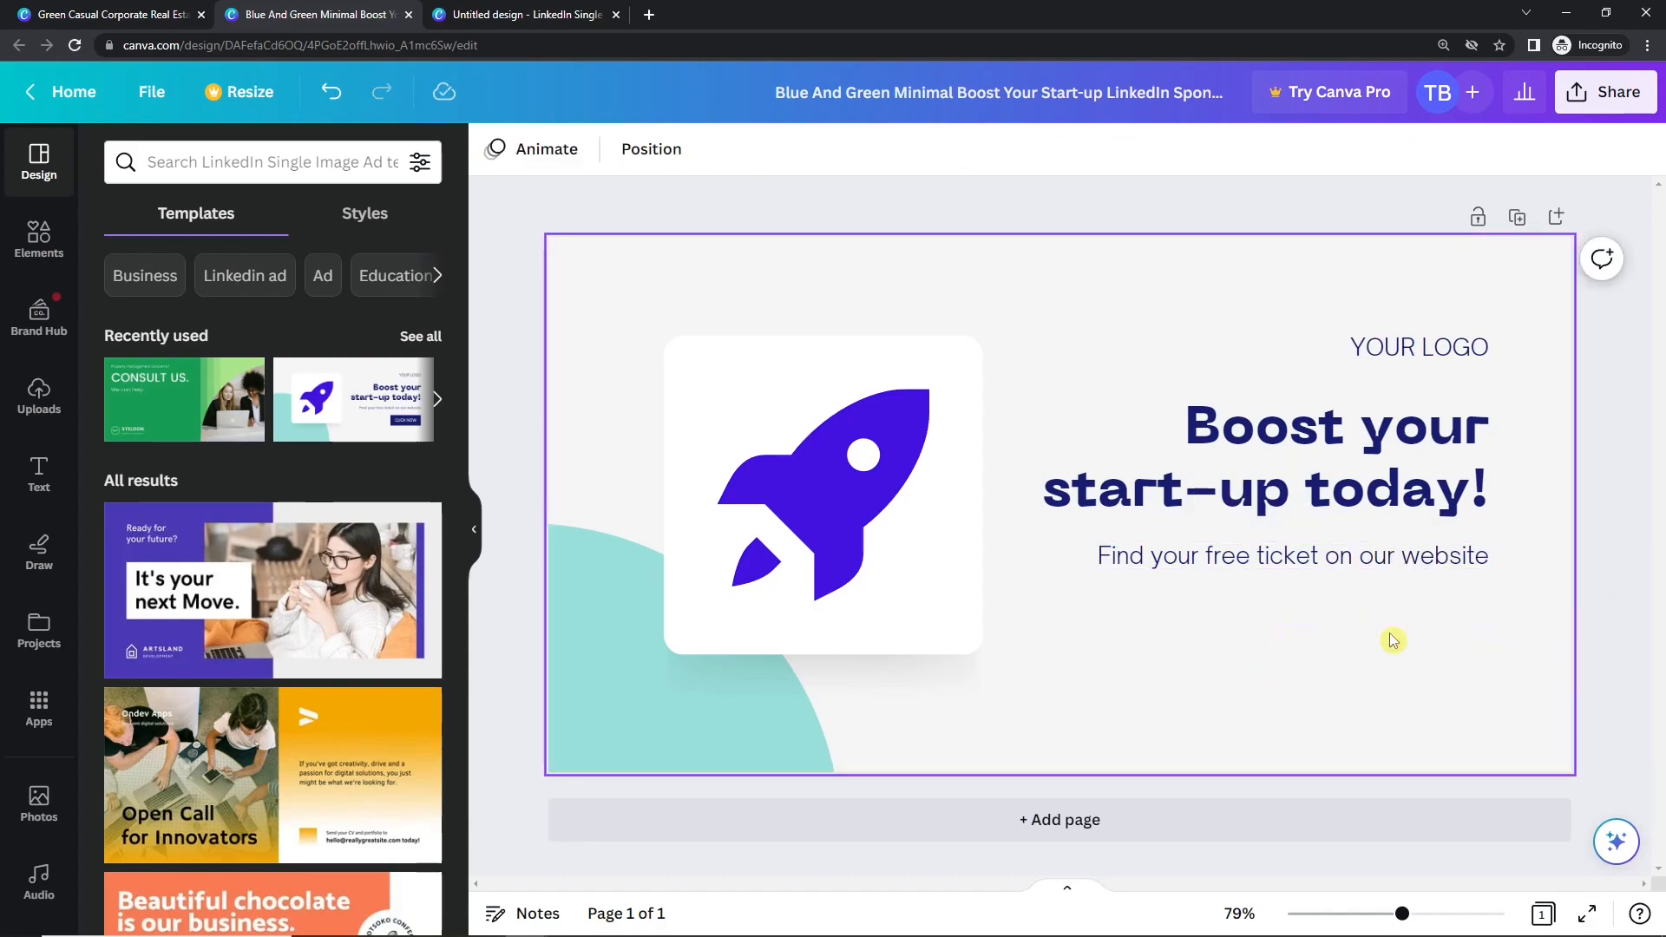
left_click_drag(1504, 653, 1419, 392)
left_click(1281, 670)
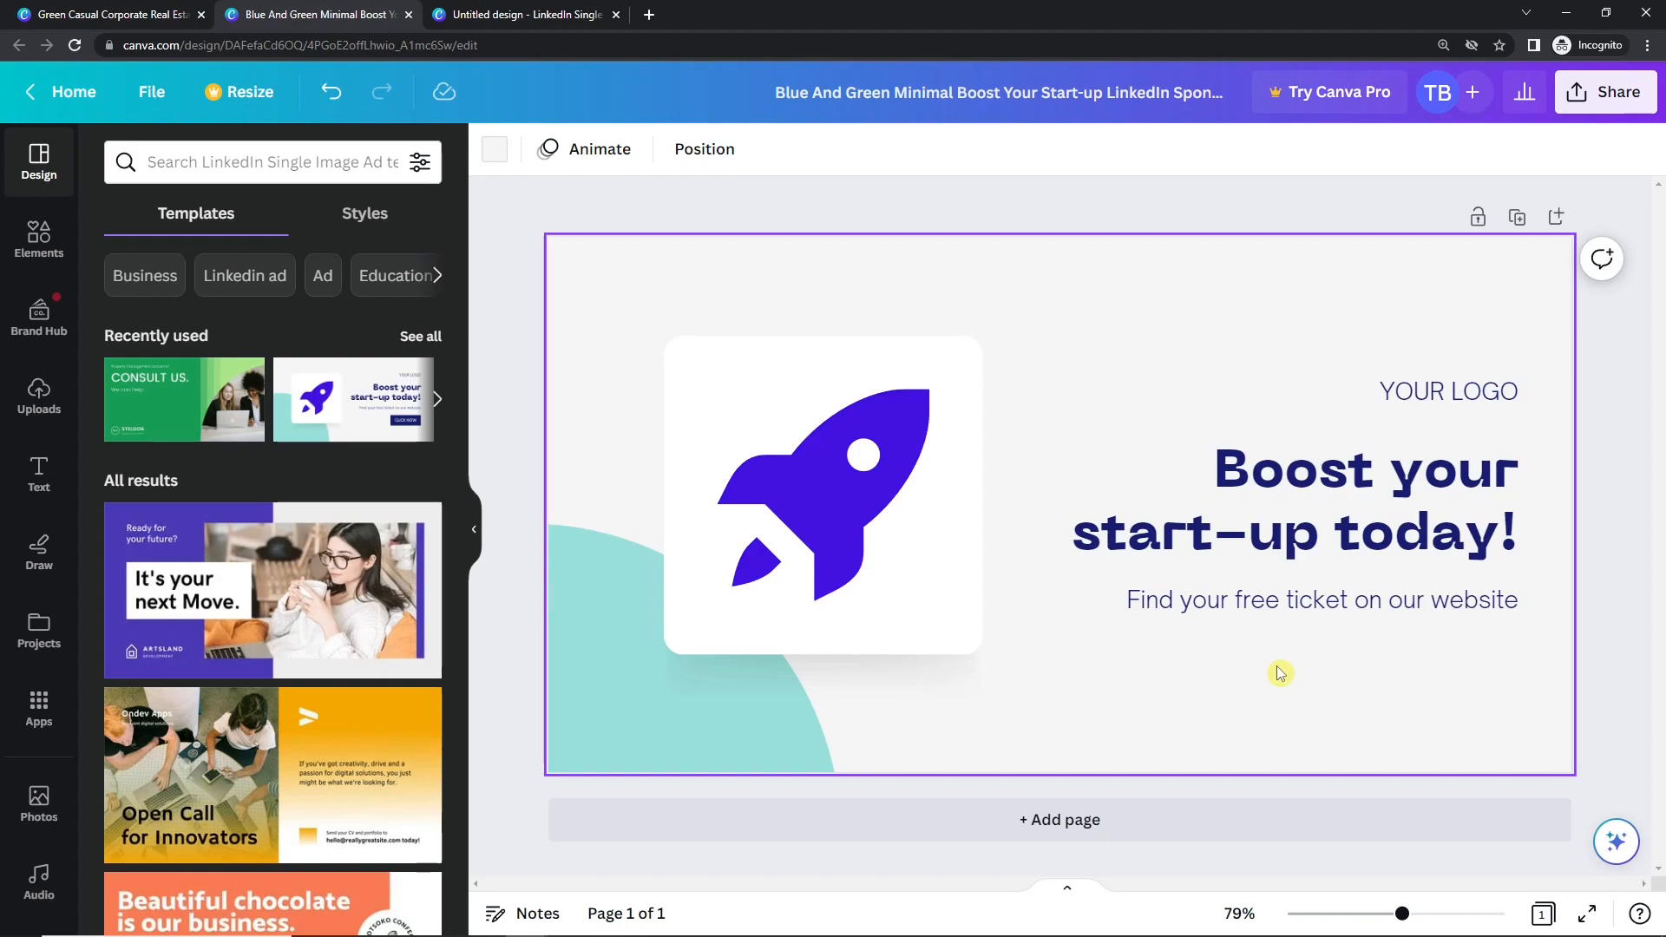
left_click(1371, 390)
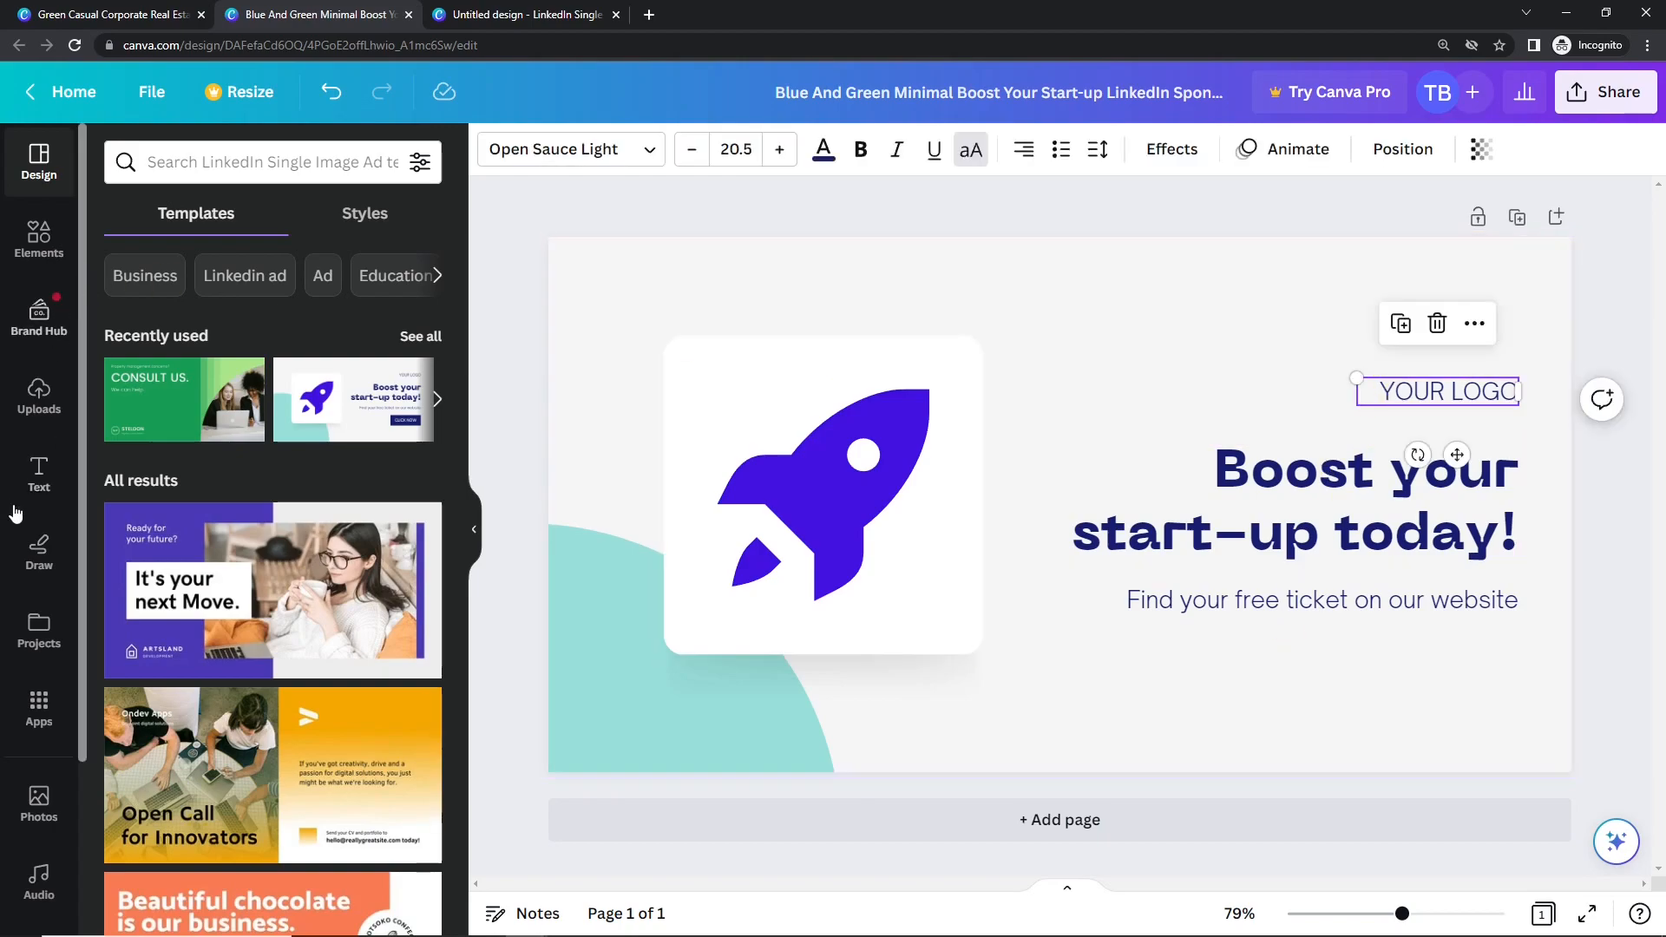
Replace the YOUR LOGO text with a small circular image frame above the end of the headline
left_click(19, 382)
left_click(29, 253)
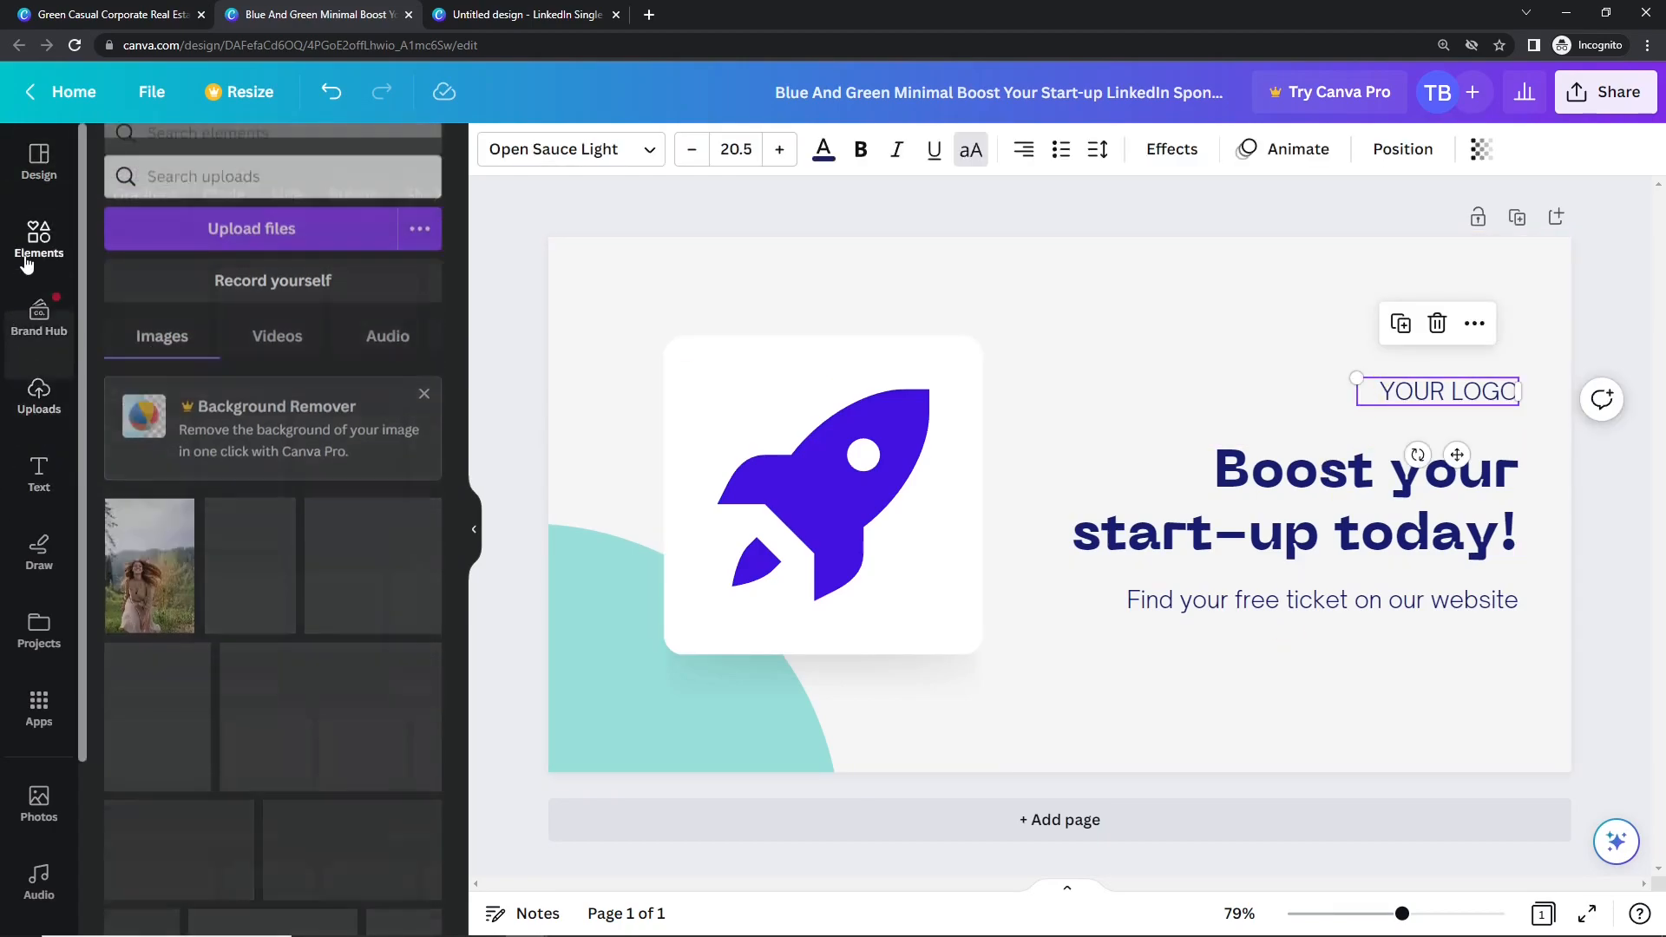
scroll(212, 500, "down", 5)
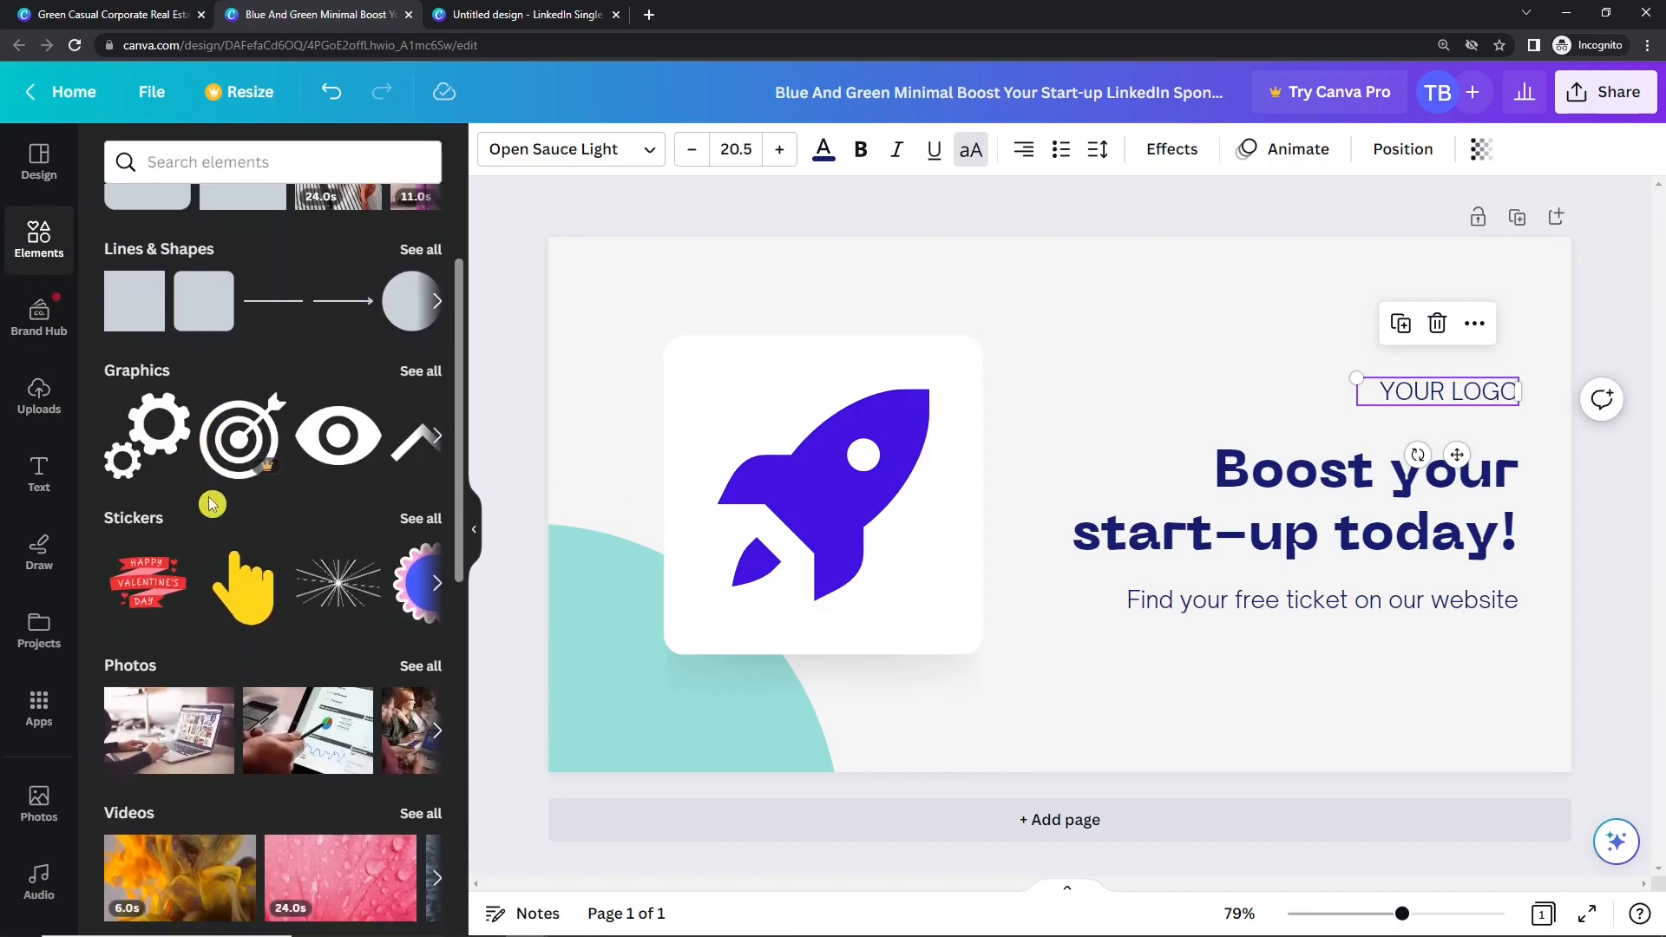
scroll(212, 503, "down", 7)
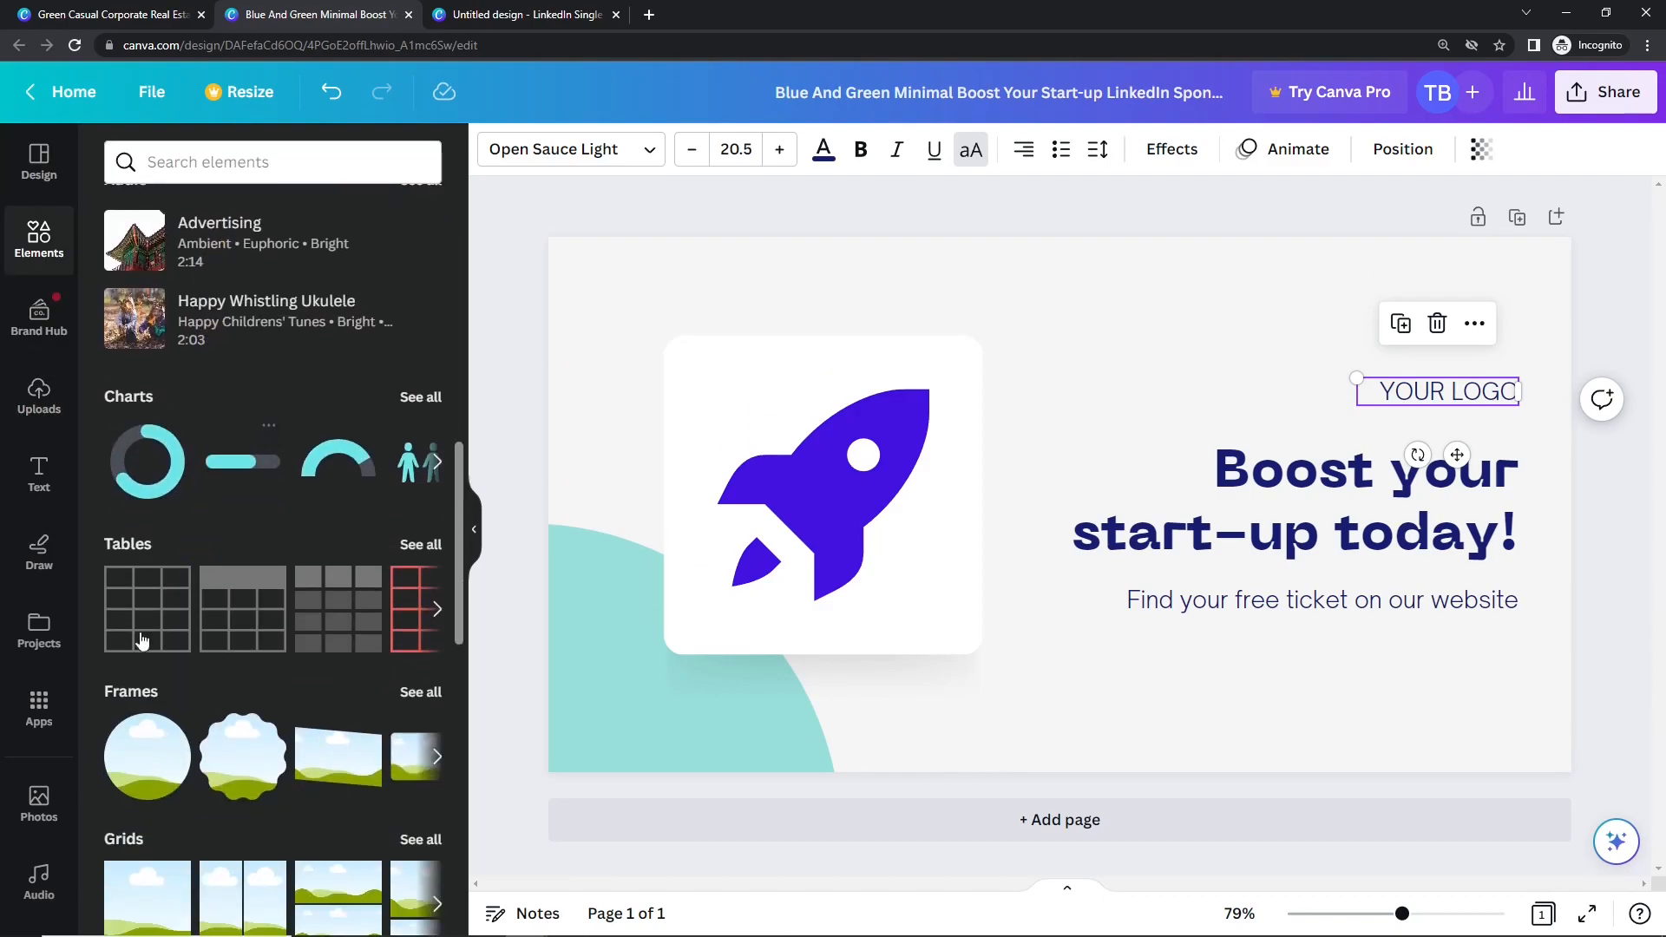
left_click(155, 753)
left_click_drag(926, 638, 1482, 399)
left_click(1431, 396)
key("Delete")
left_click(1491, 399)
Fill the circular frame with the uploaded photo of a person among yellow autumn leaves
left_click(39, 397)
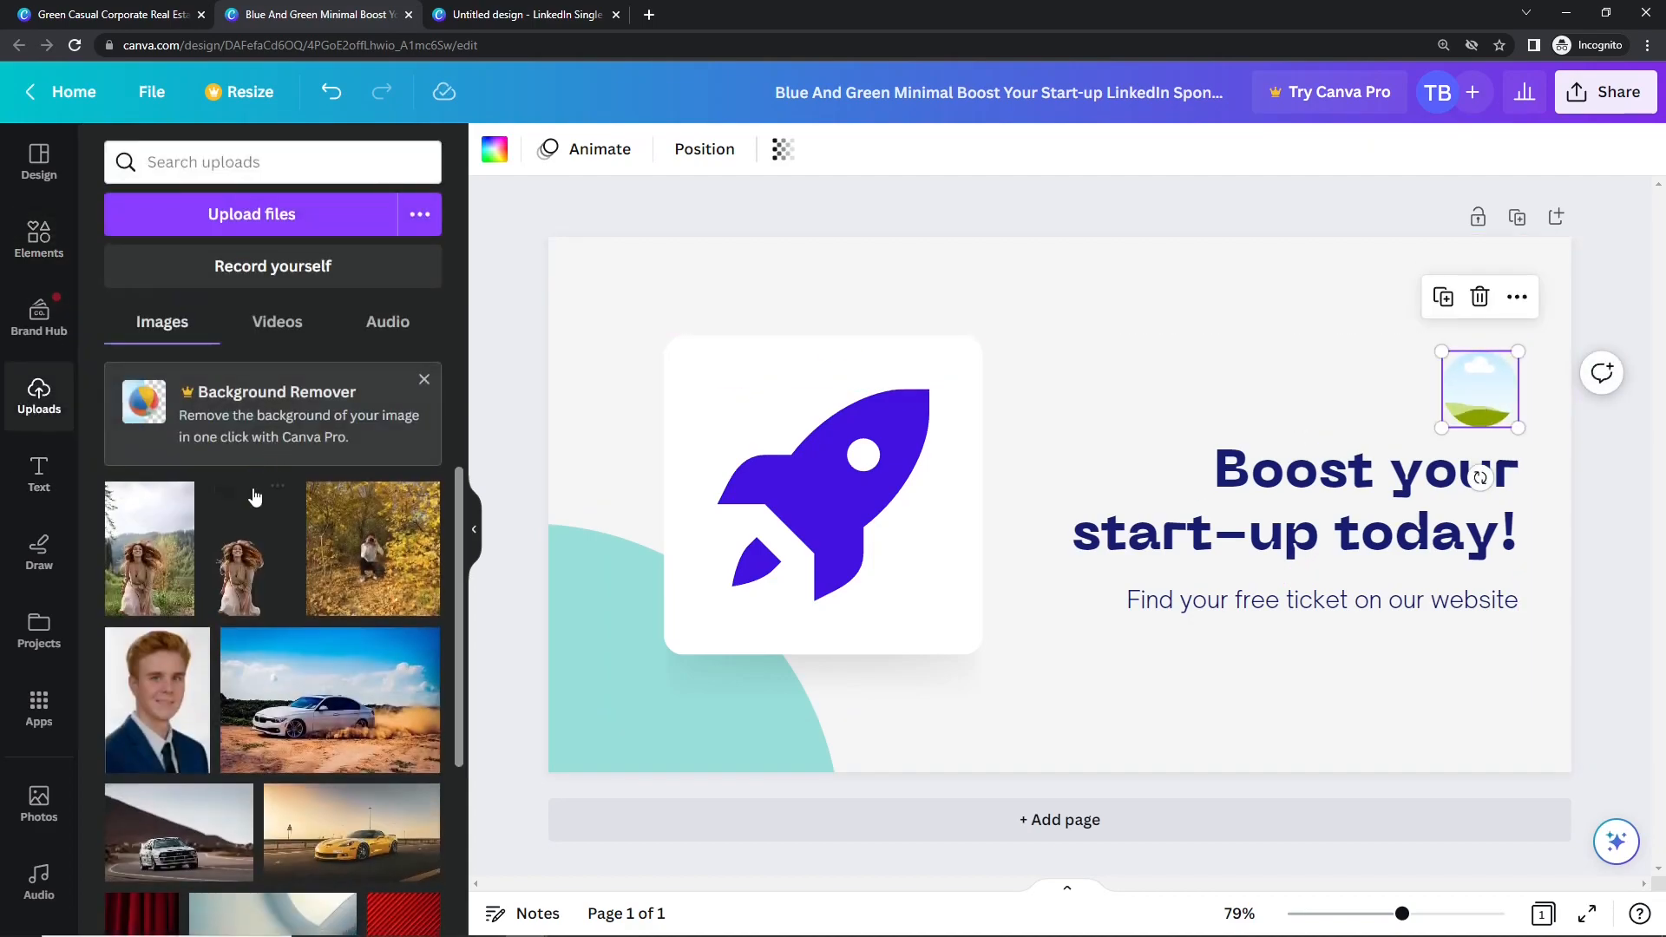
left_click_drag(369, 548, 1447, 390)
left_click(1224, 395)
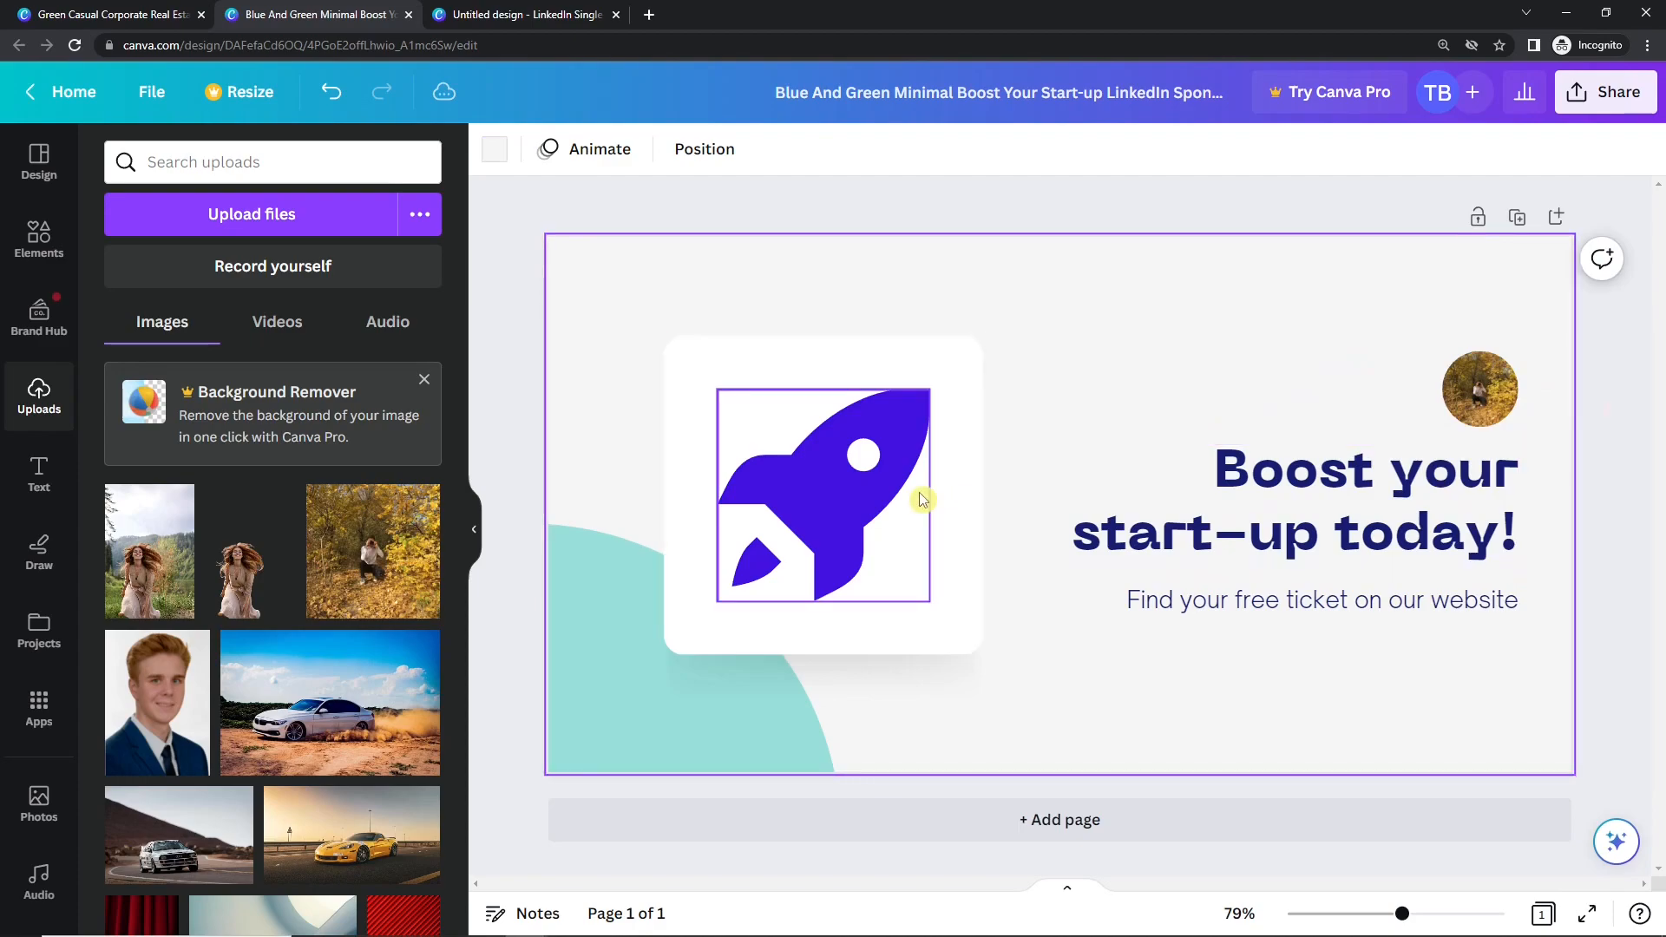
Replace the headline text with "Upgrage your social media now!"
double_click(1296, 486)
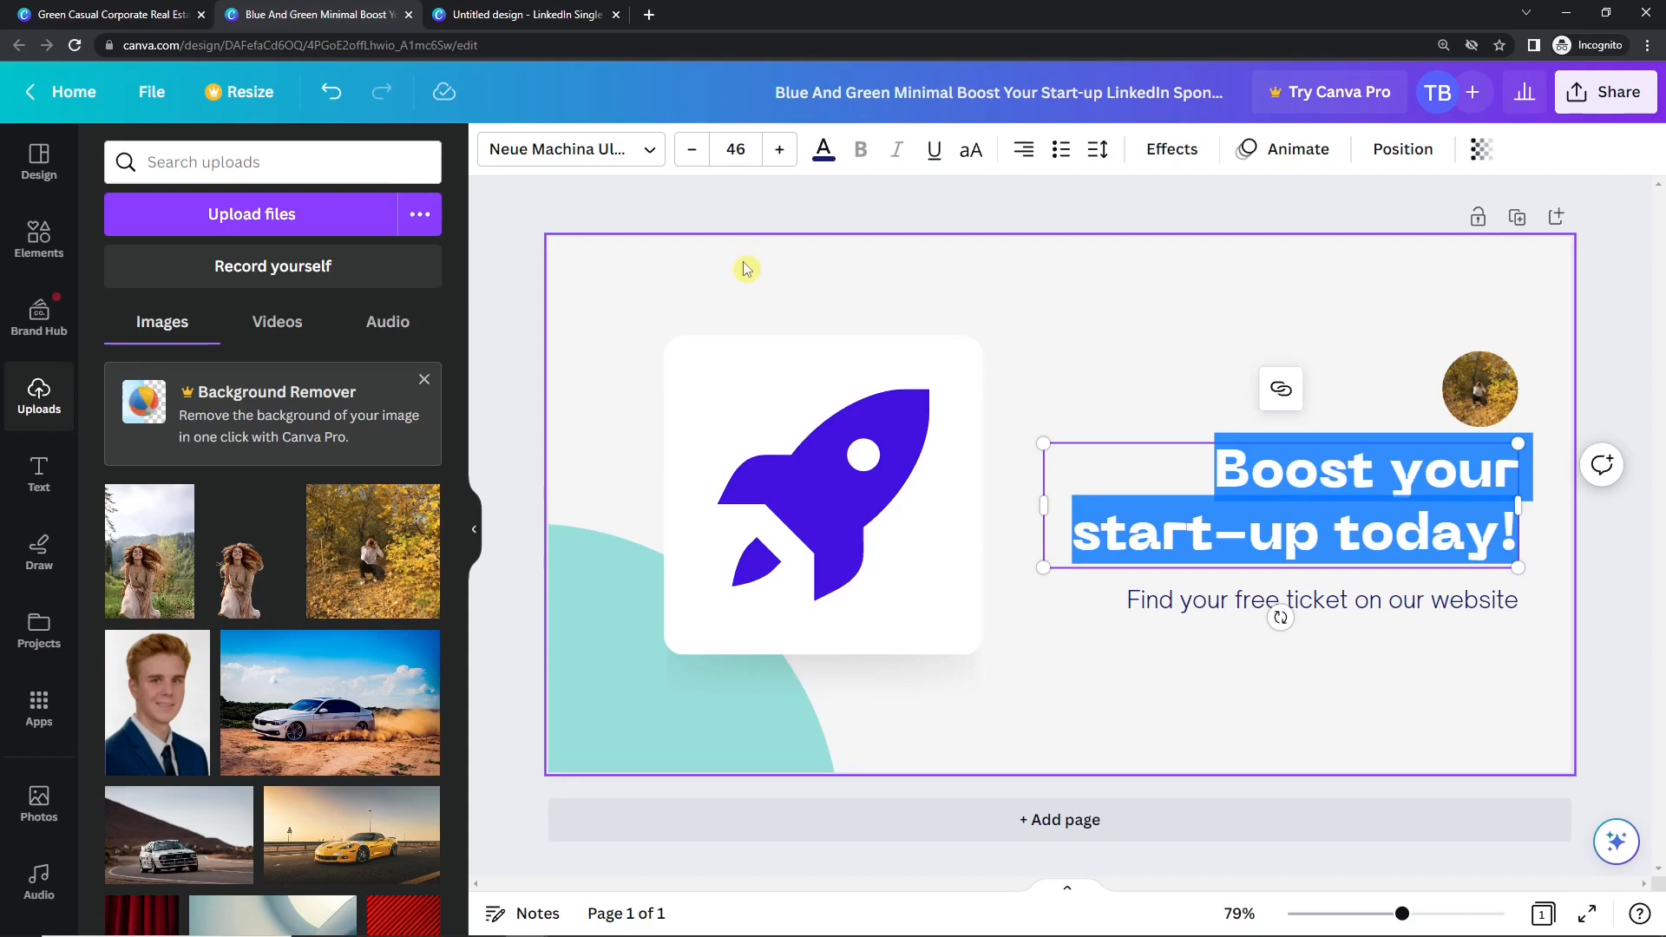
type("Up")
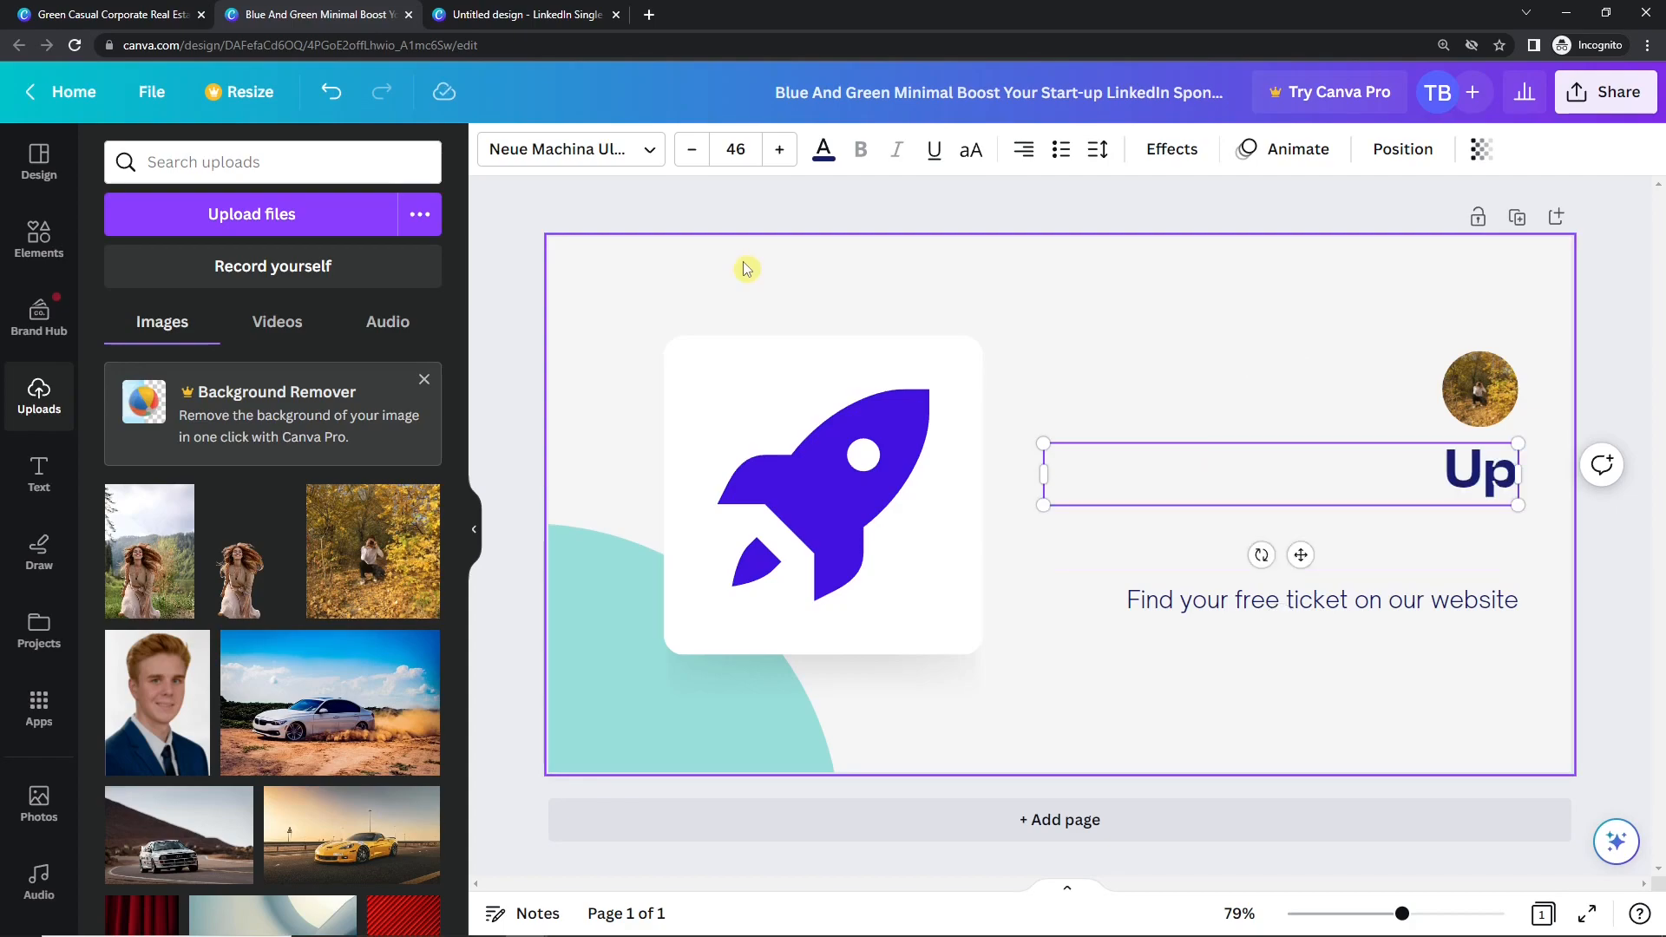
type("gragfe")
key("BackSpace")
key("BackSpace")
type("e d")
key("BackSpace")
type("f")
key("BackSpace")
type("your social media now!")
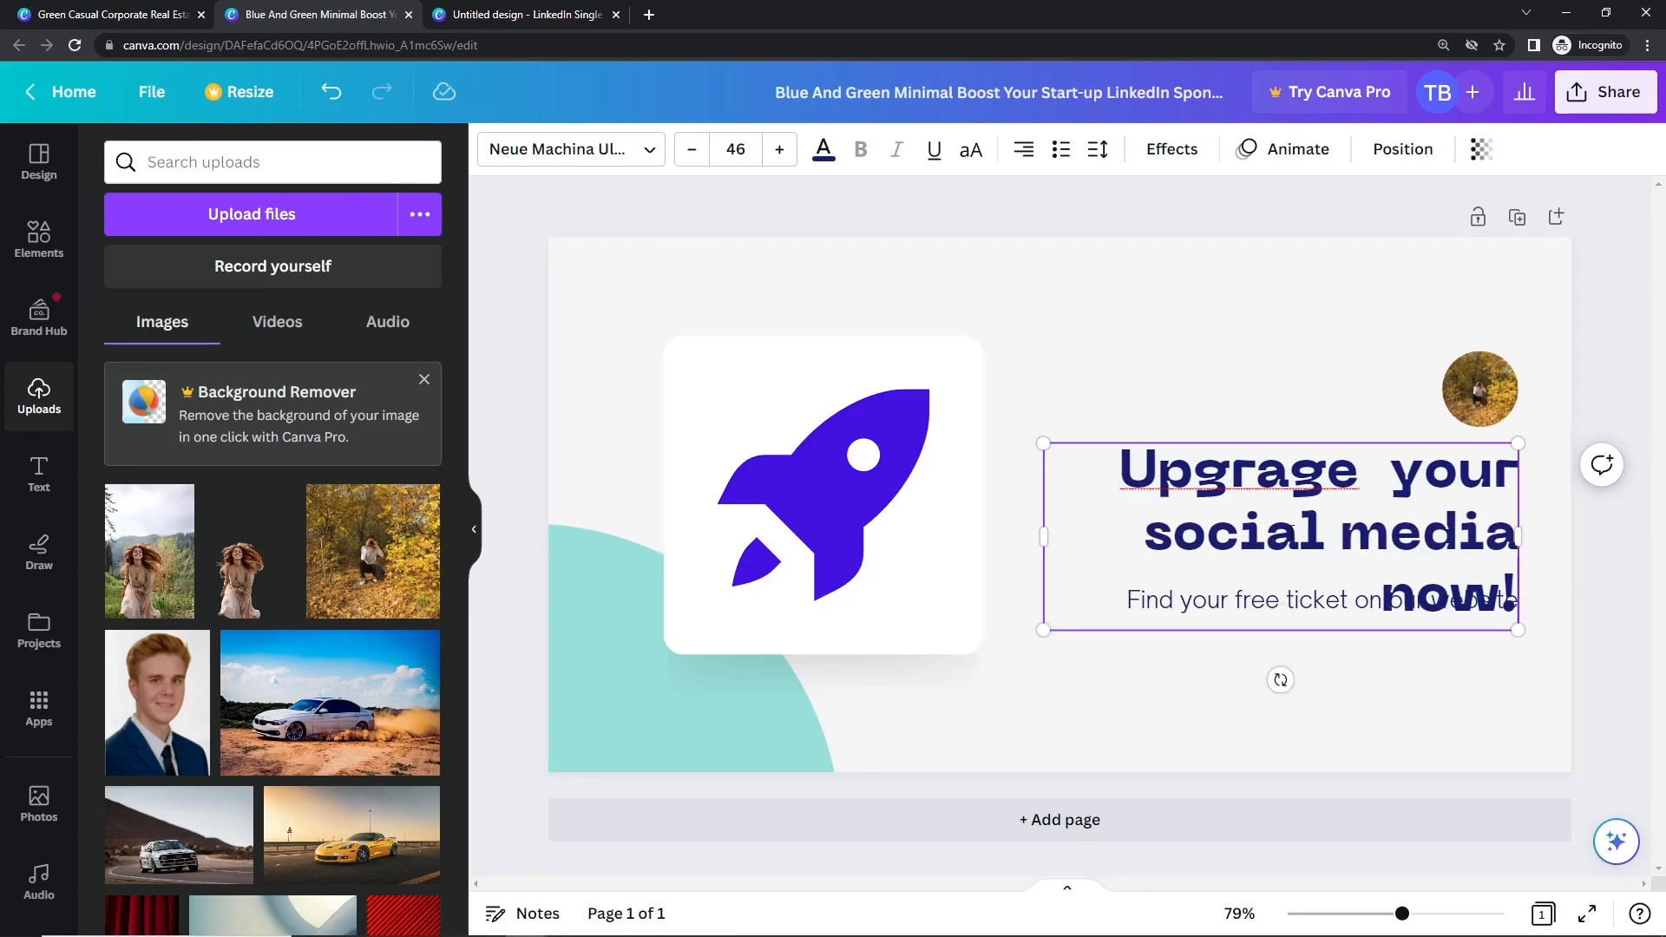
Widen the headline's text box to fit two lines, justify its text and shift it to the right
left_click_drag(1042, 534, 936, 534)
key("ctrl+a")
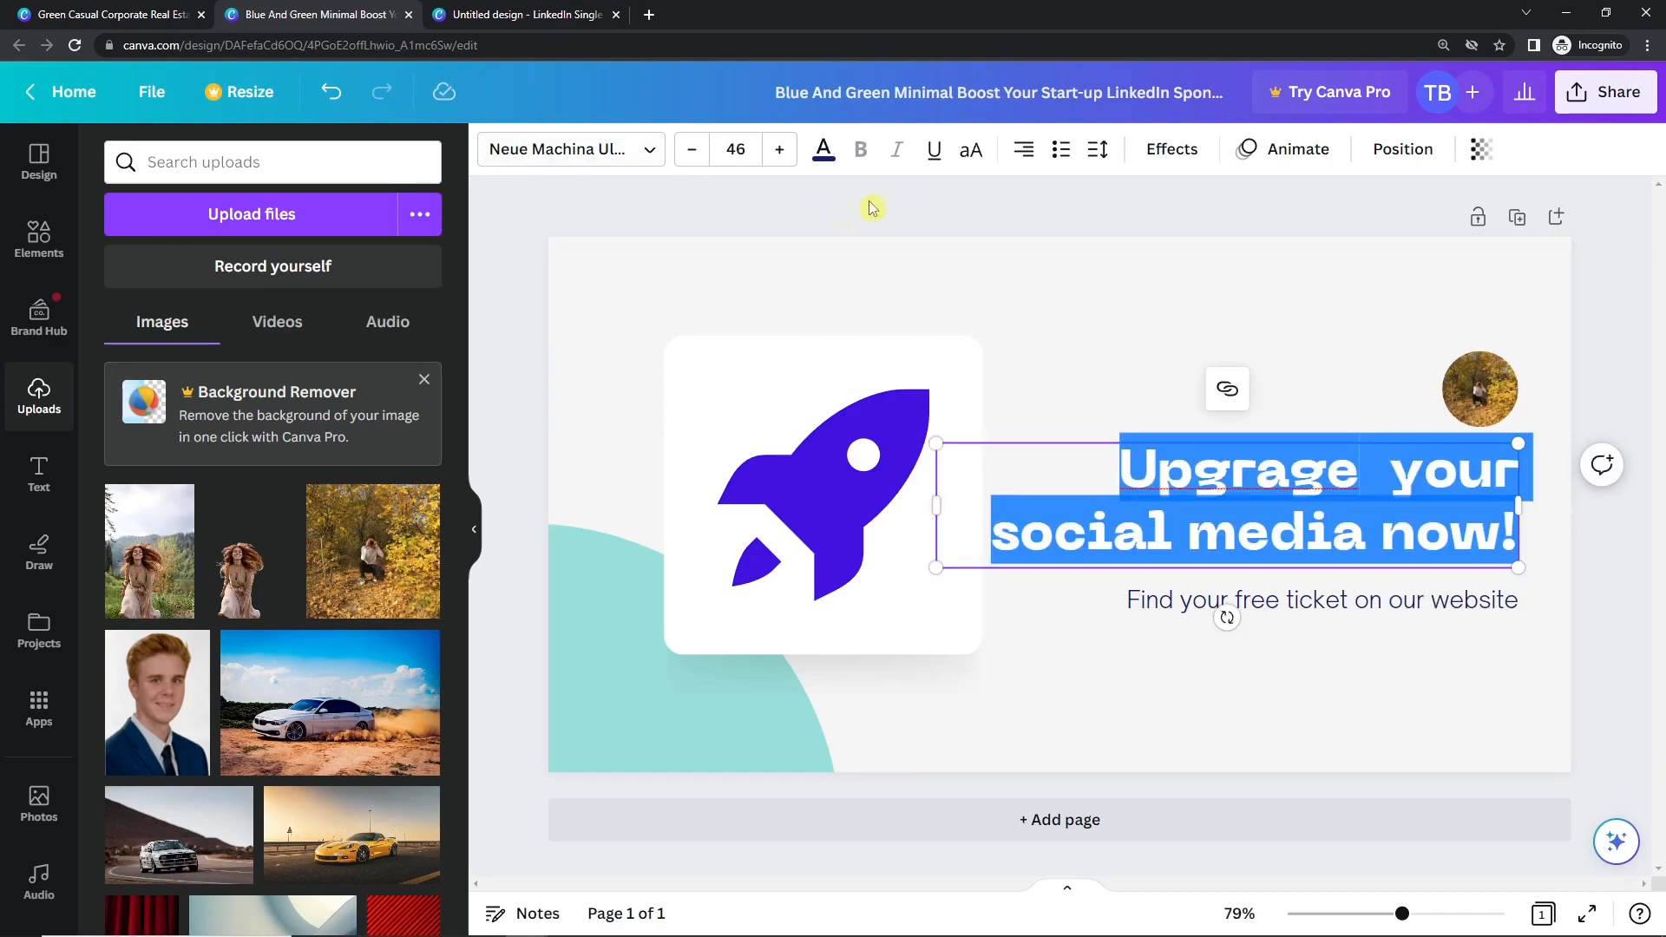
left_click(1024, 149)
left_click_drag(1055, 484, 1109, 481)
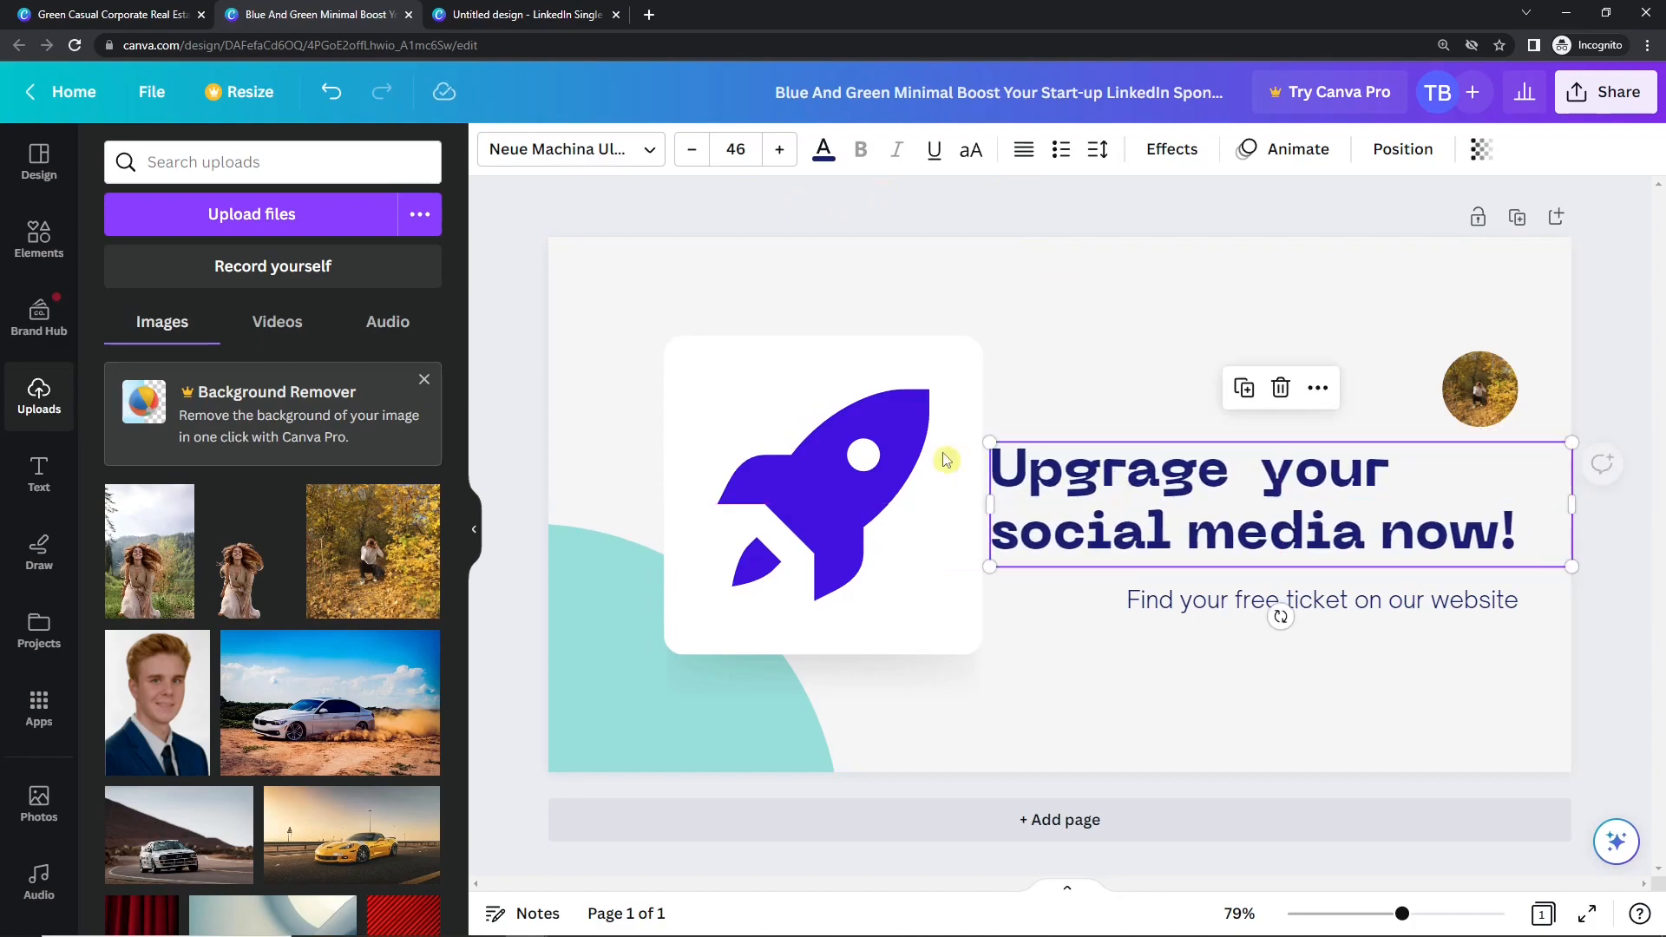
Move the rocket graphic and its white card slightly left, away from the headline
left_click(705, 484)
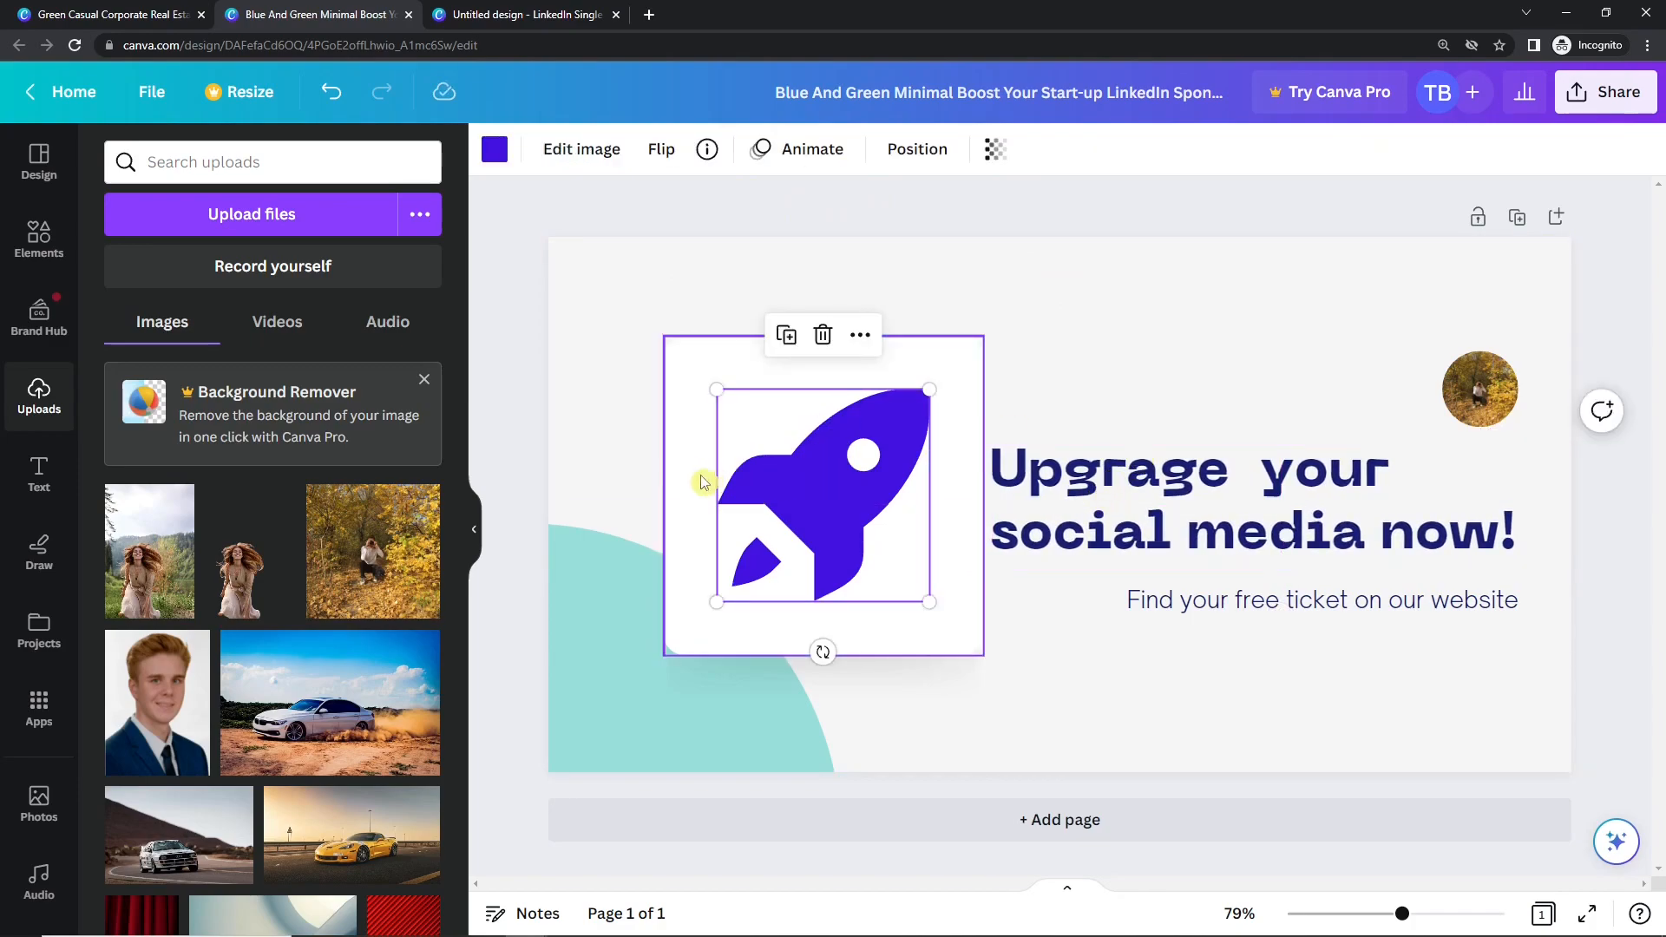
left_click_drag(717, 489, 693, 489)
left_click_drag(830, 506, 824, 468)
left_click(945, 669)
left_click_drag(945, 669, 931, 674)
left_click(1033, 688)
Try Barlow Black and Archivo Black on the headline, and set its font to Garet ExtraBold
left_click(1045, 560)
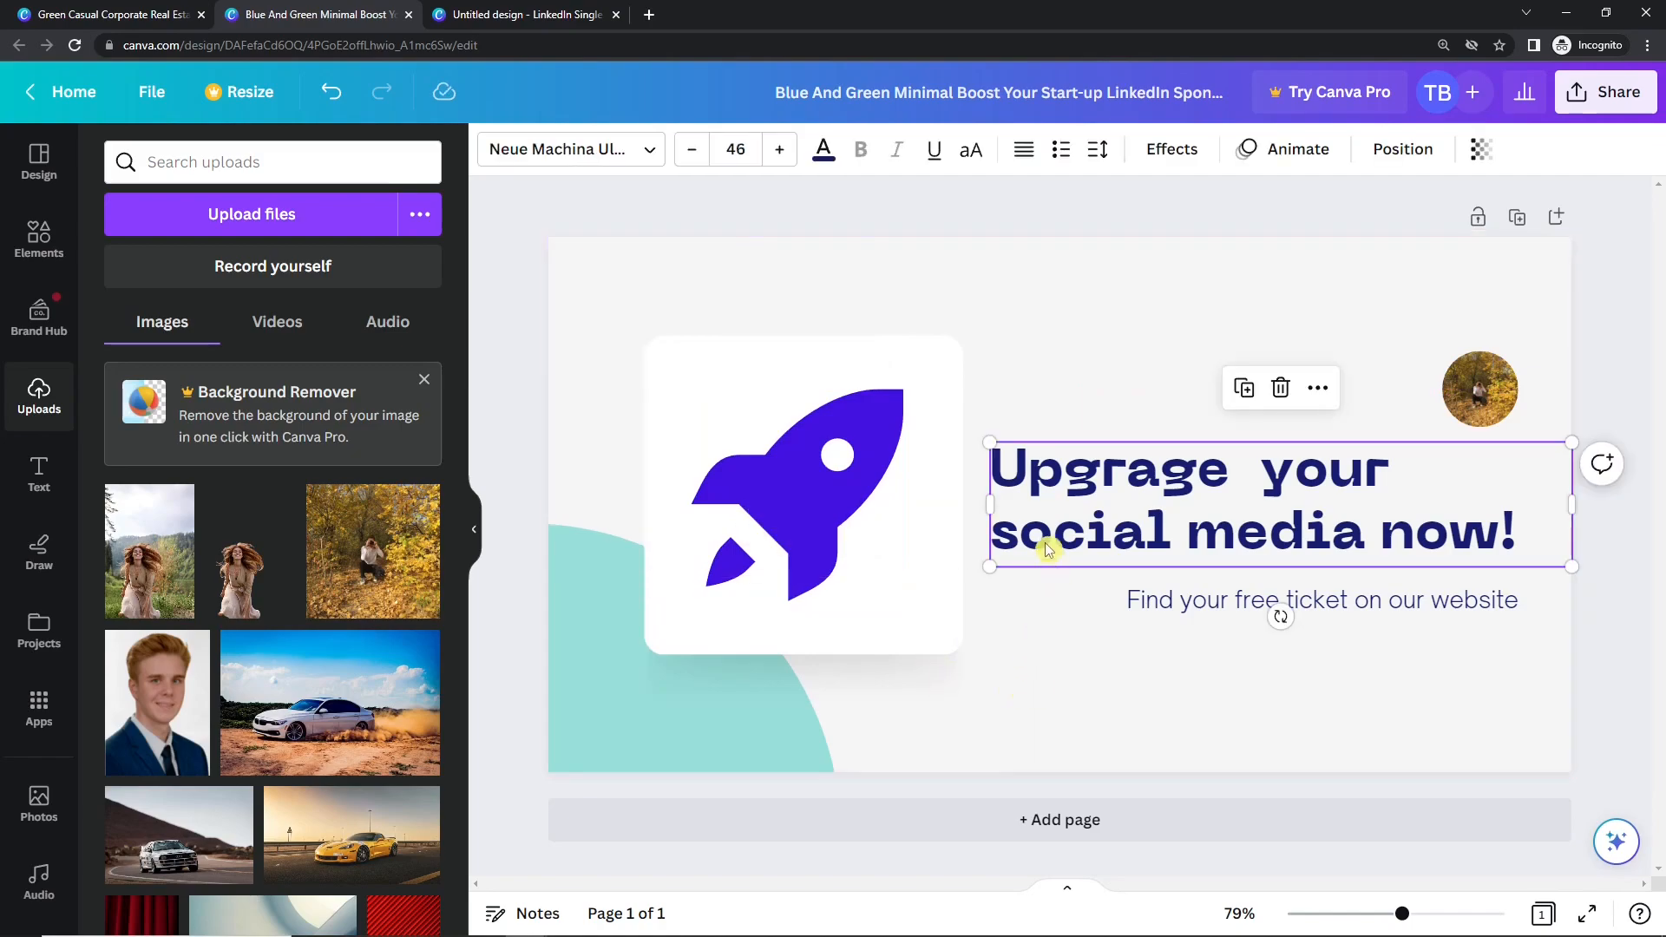
left_click(593, 156)
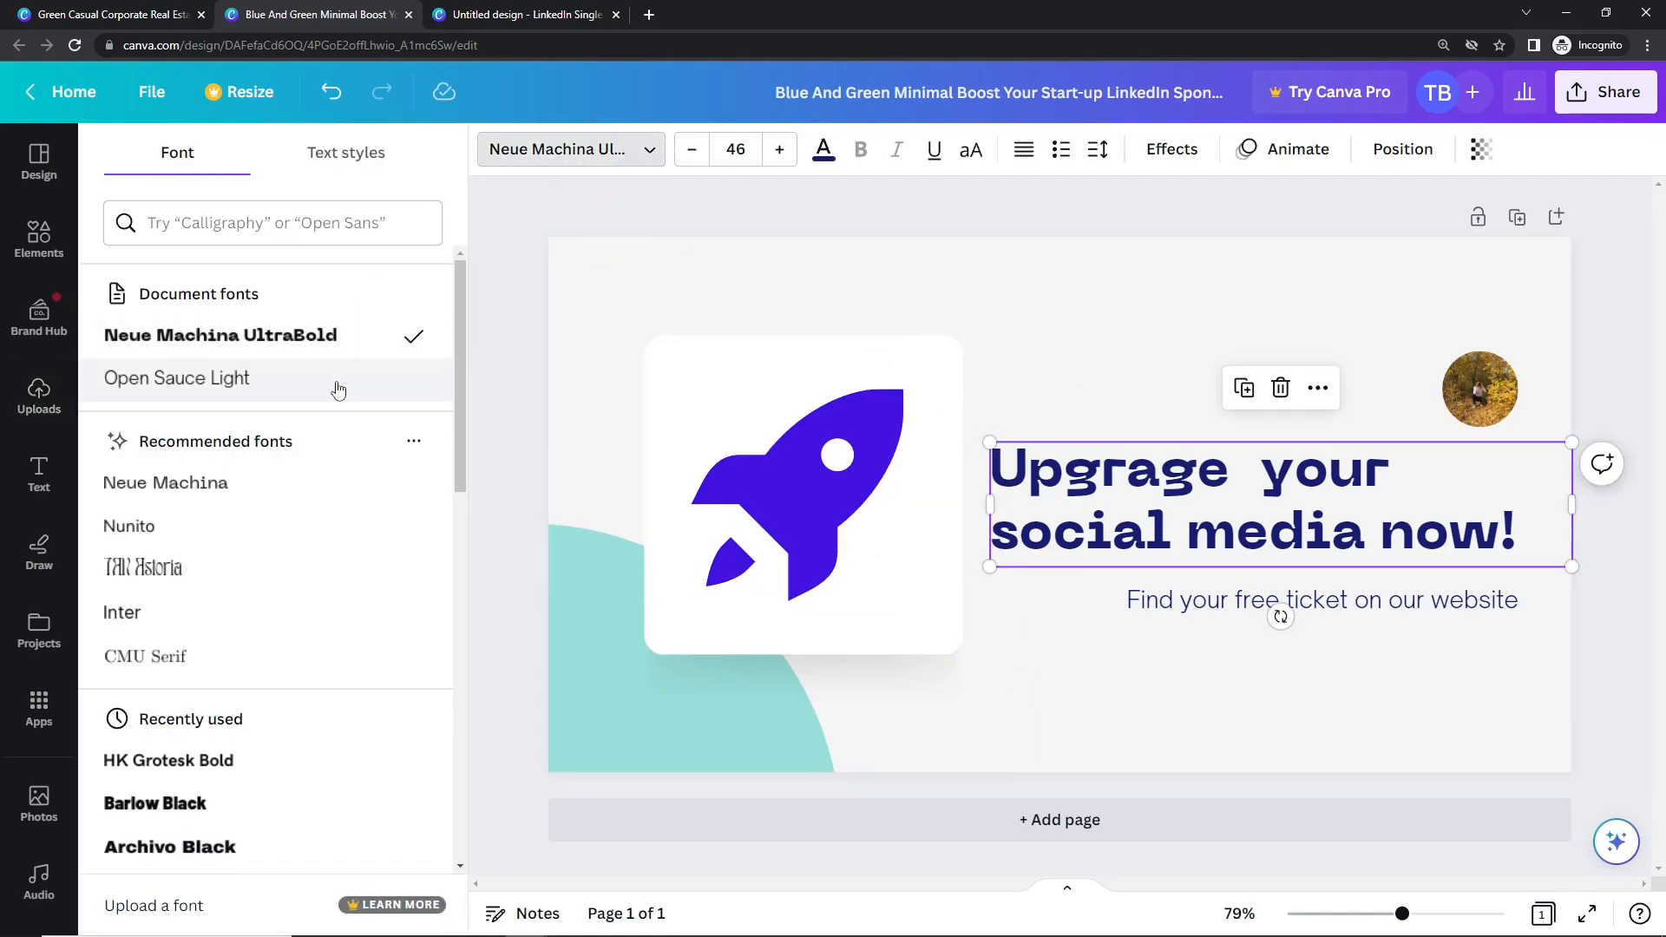
scroll(296, 457, "down", 3)
scroll(260, 462, "down", 1)
left_click(215, 467)
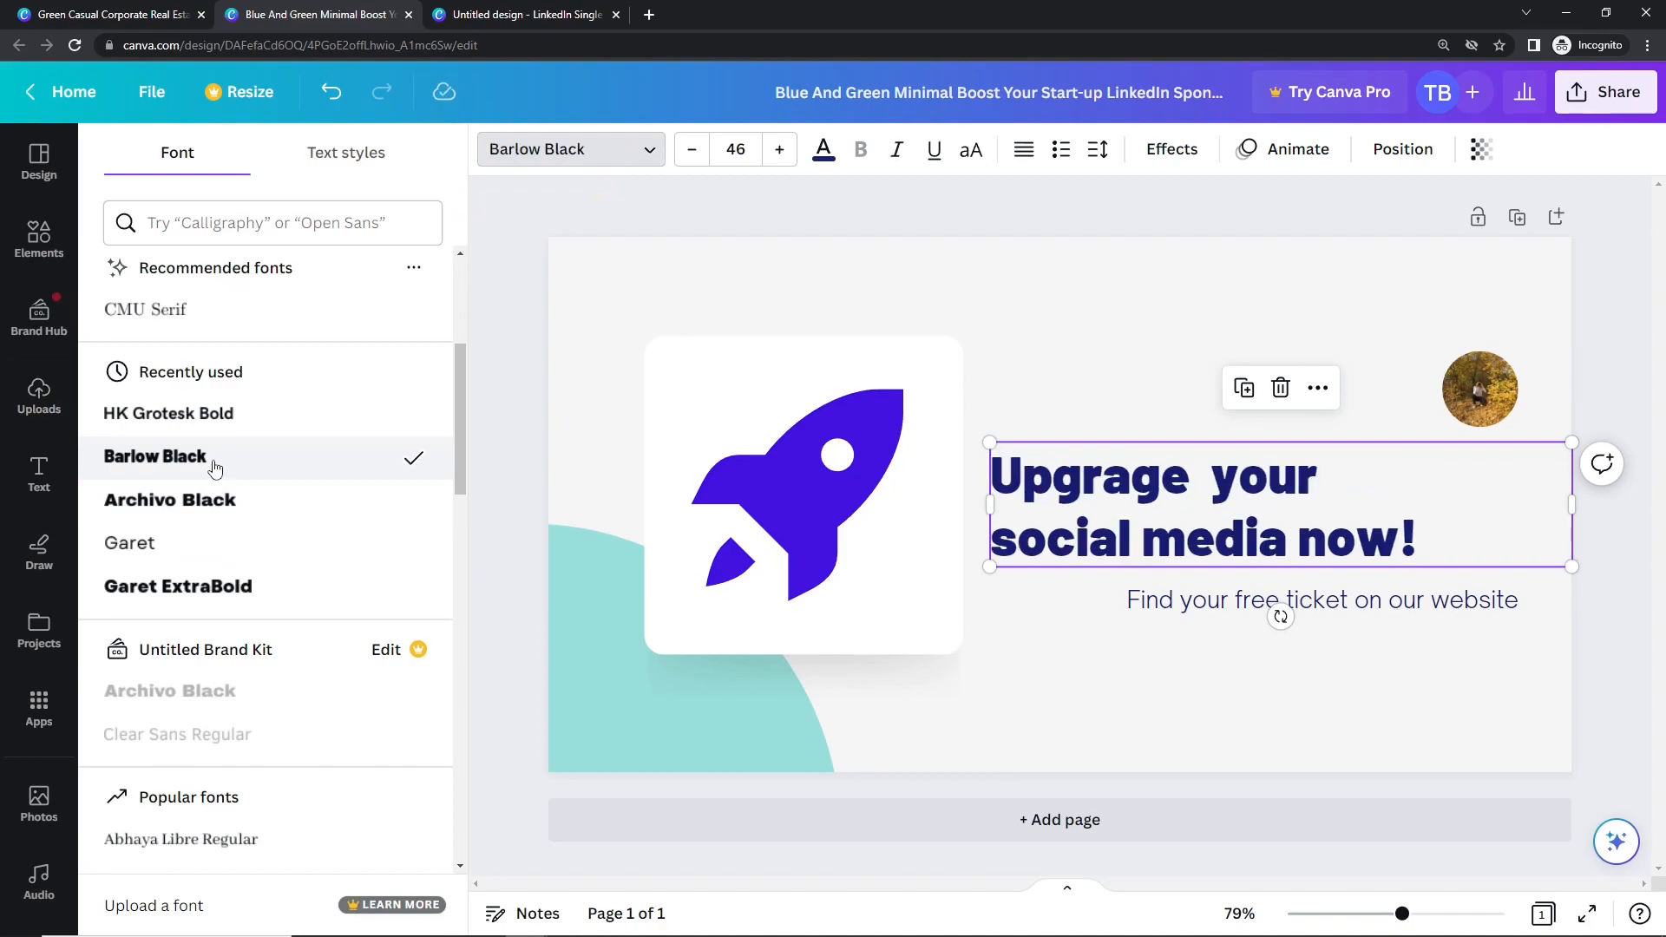
left_click(210, 509)
left_click(178, 587)
left_click(1066, 502)
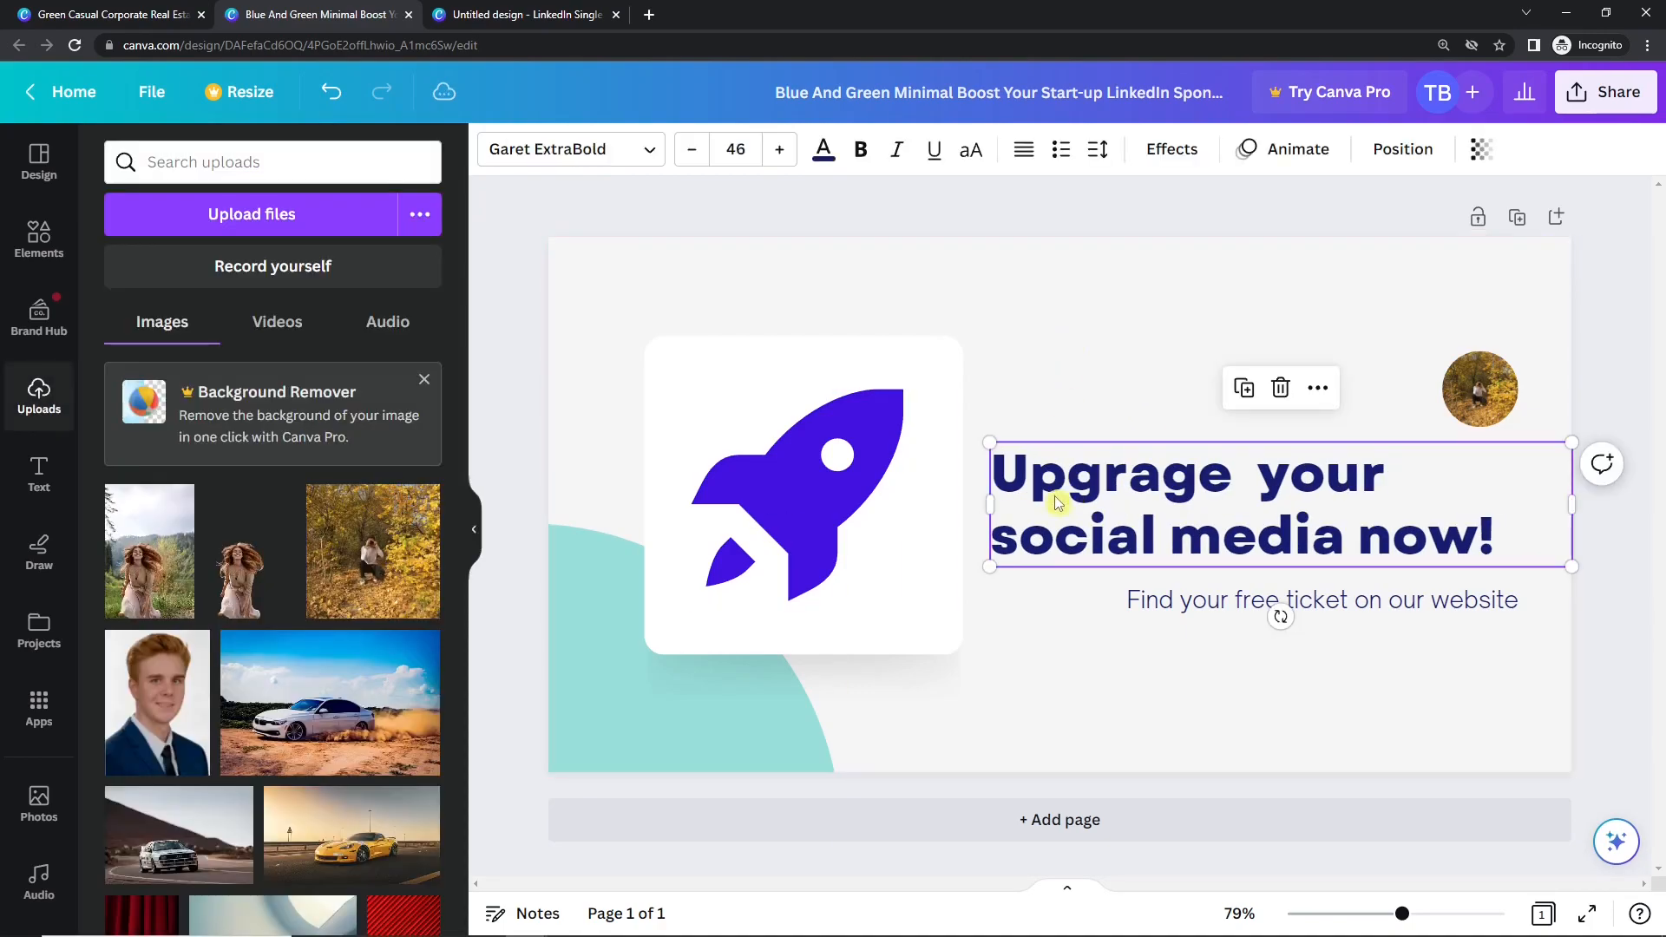
Narrow the headline's text box to about 649 wide and convert all its text to uppercase
mouse_move(996, 510)
left_mouse_down()
mouse_move(1039, 501)
mouse_move(1021, 501)
left_mouse_up()
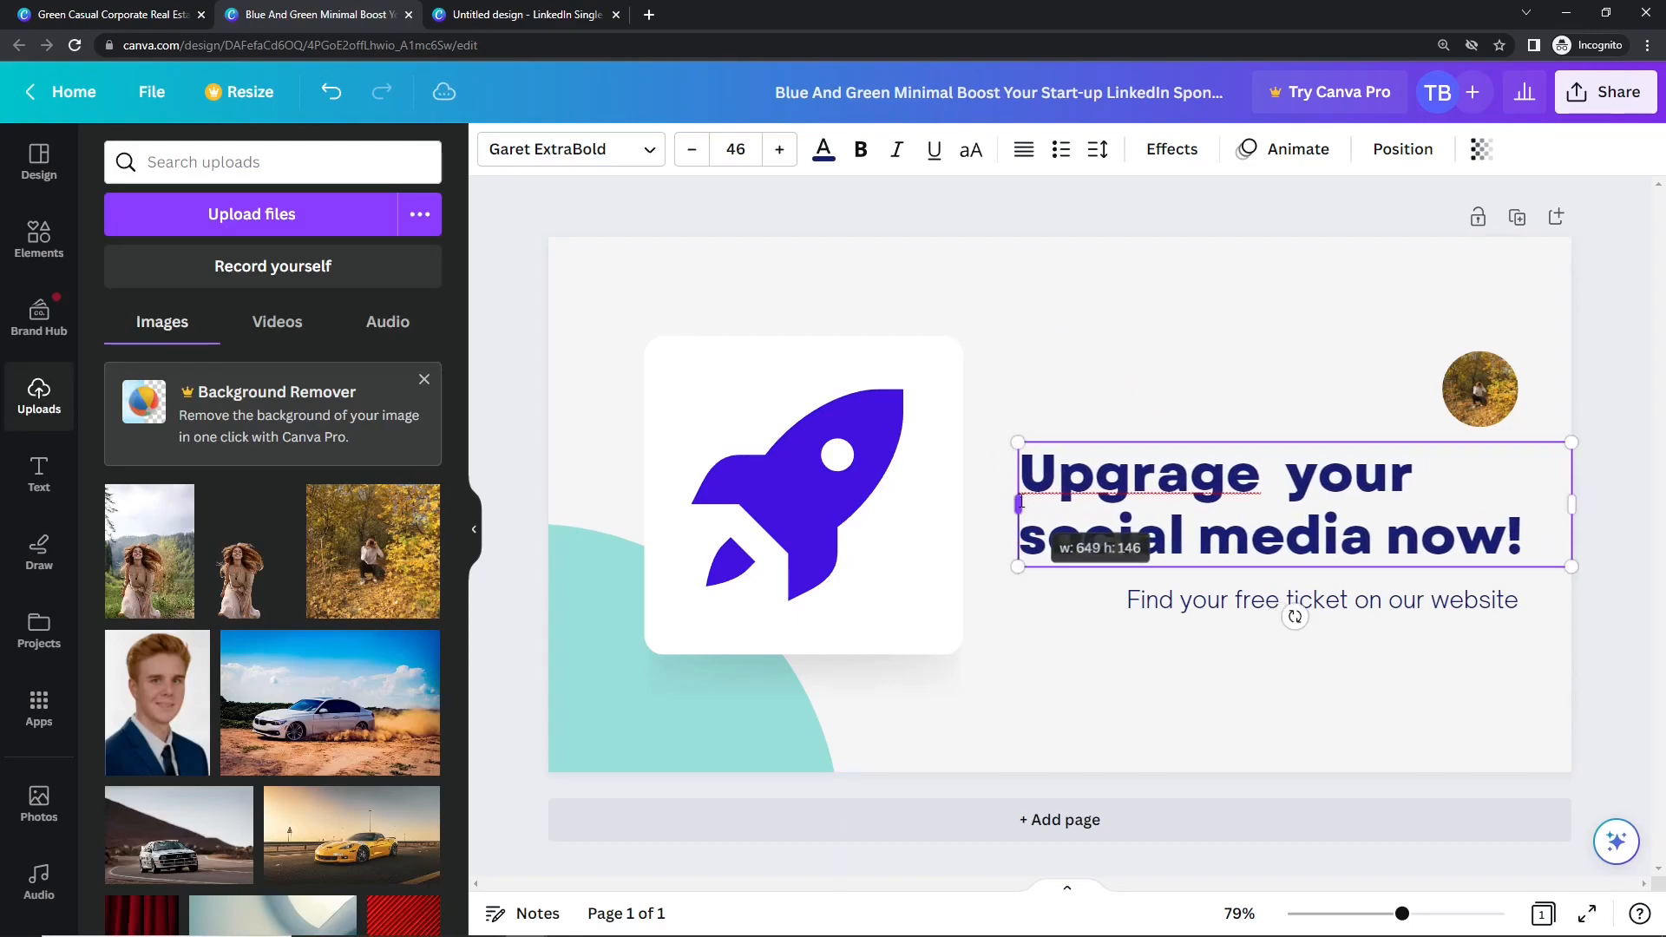
left_click(969, 154)
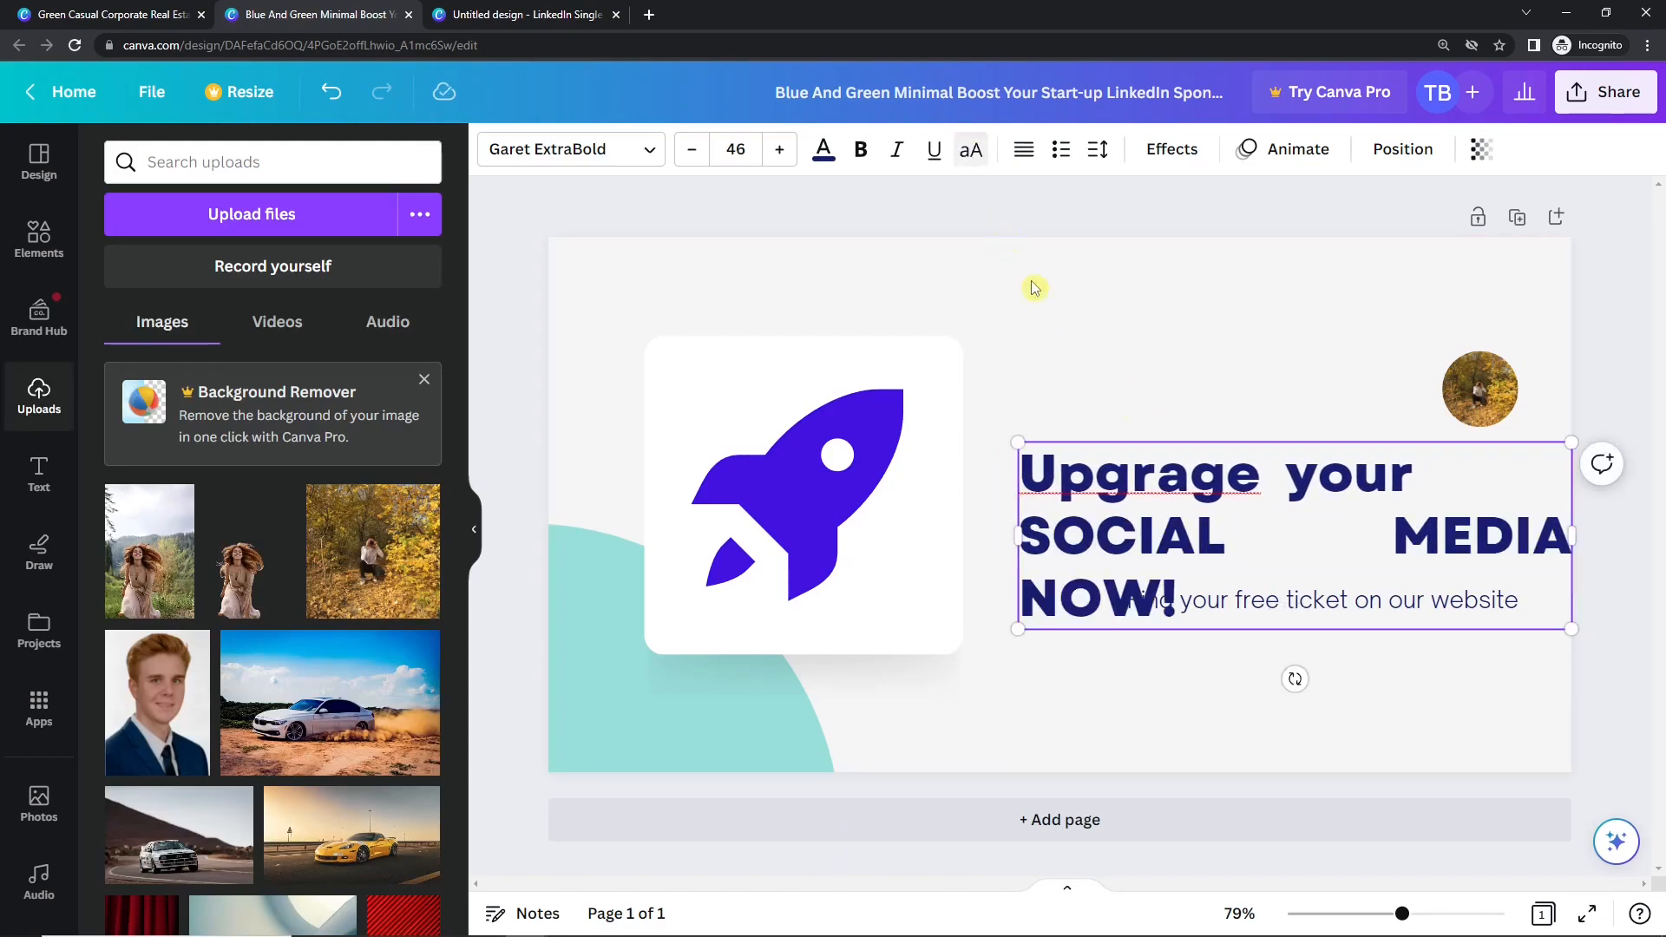
key("ctrl+a")
left_click(972, 150)
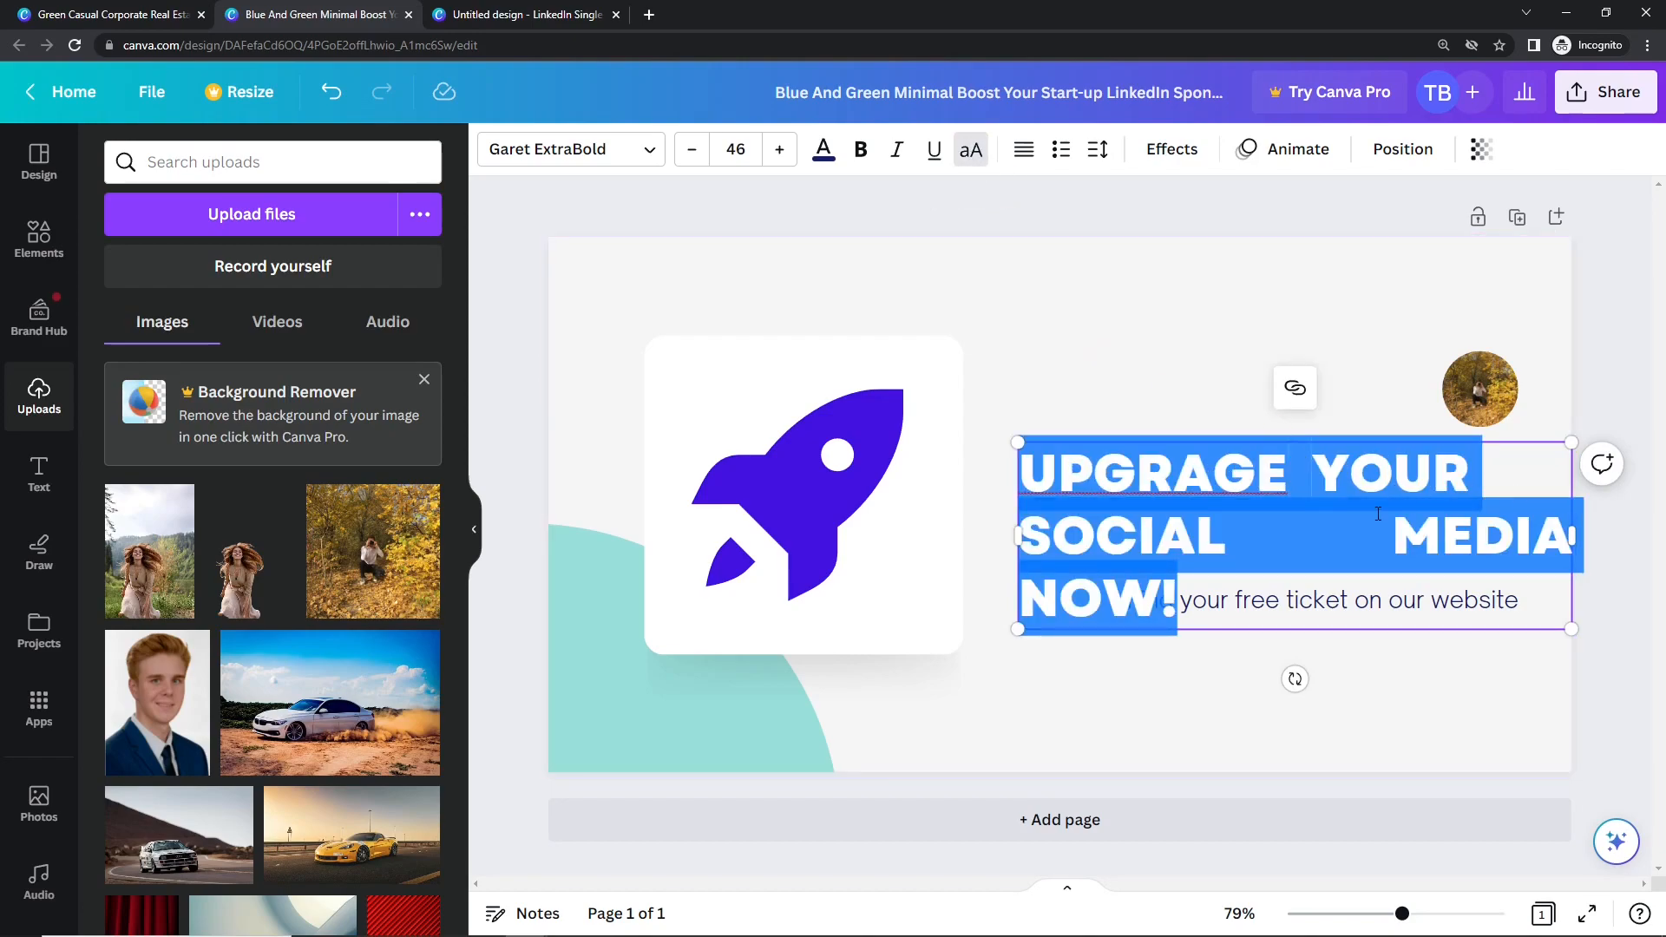
left_click(1391, 553)
key("BackSpace")
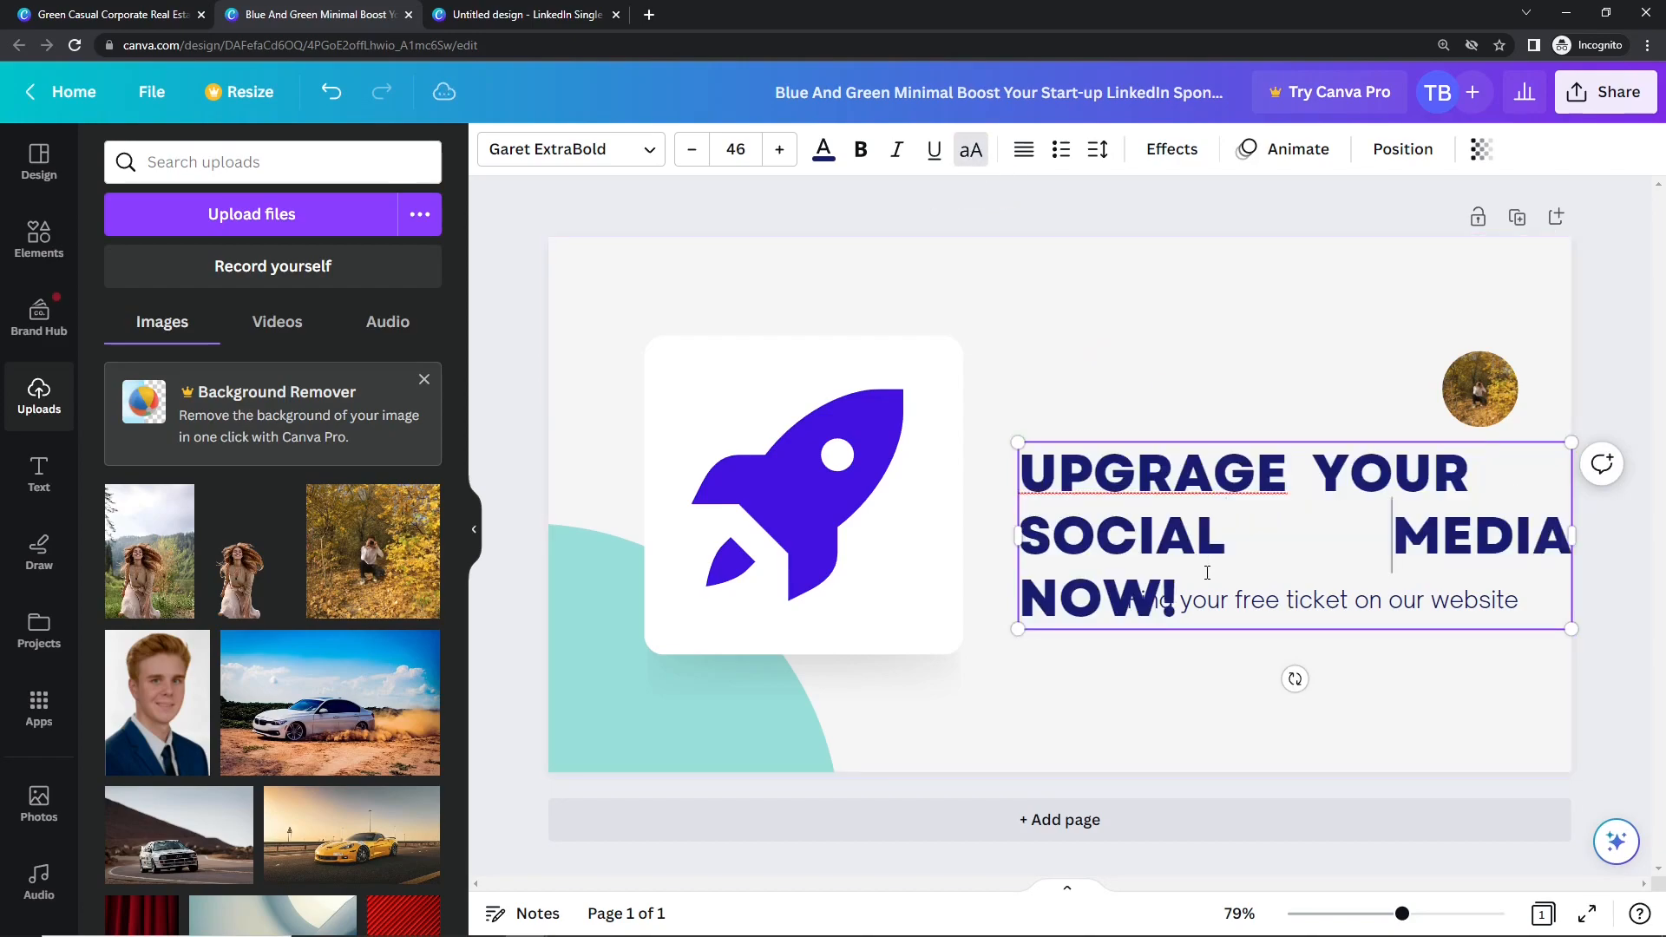
key("BackSpace")
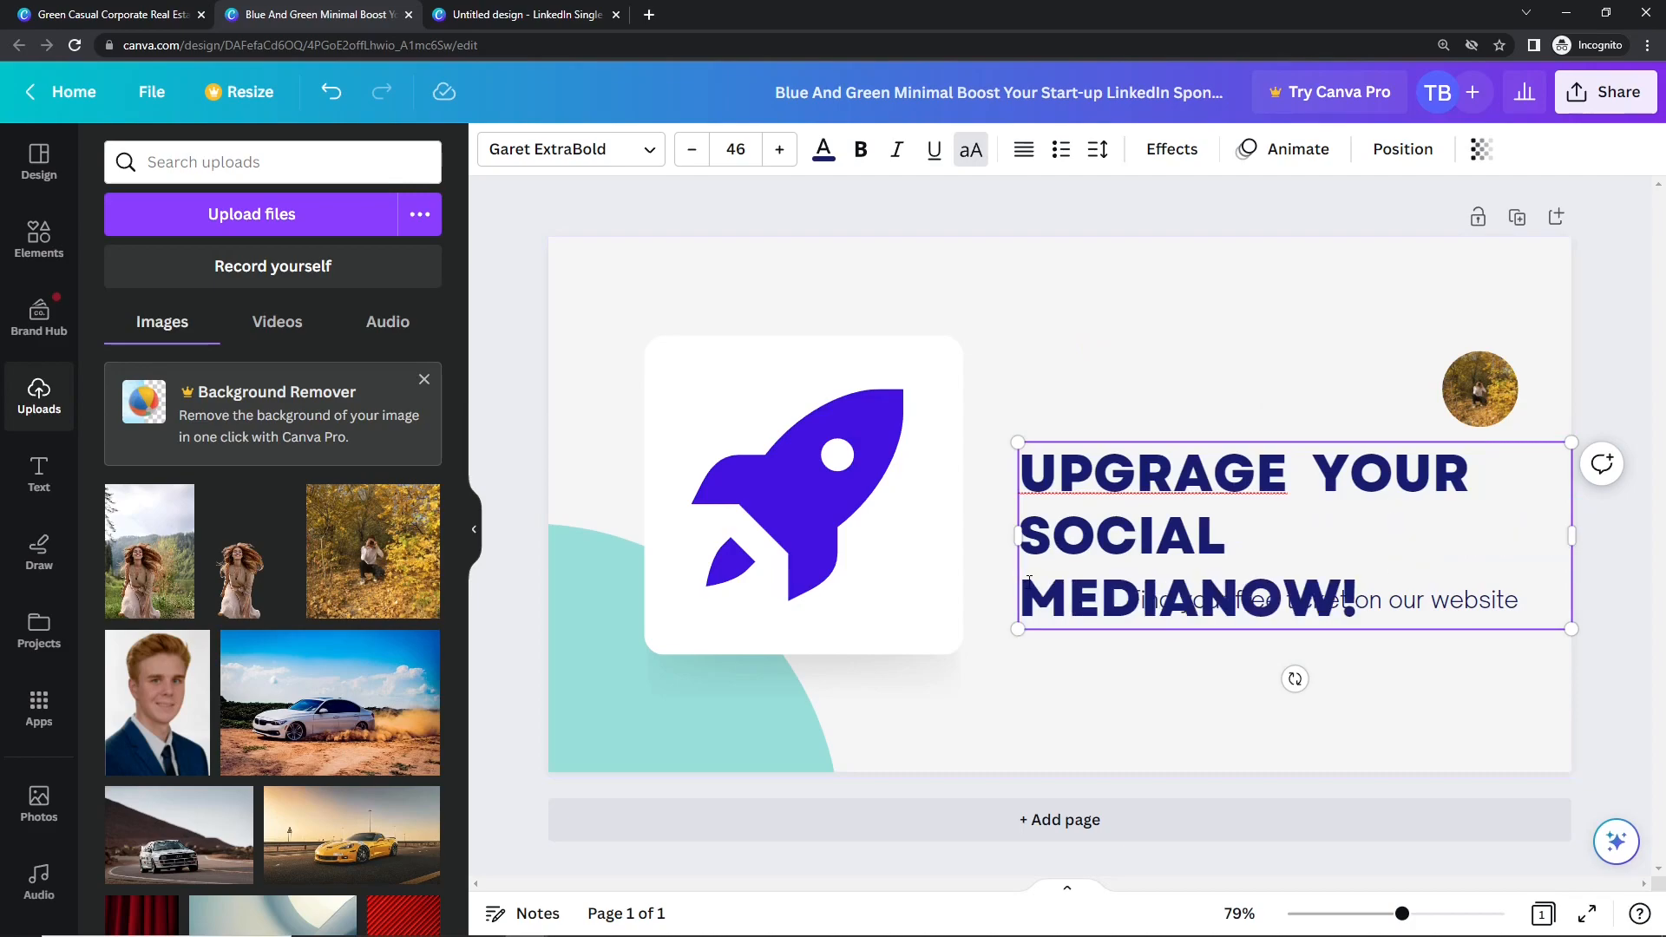
Left-align the headline, widen its box and scale it down to fit two lines beside the white card
key("ctrl+a")
left_click(1024, 152)
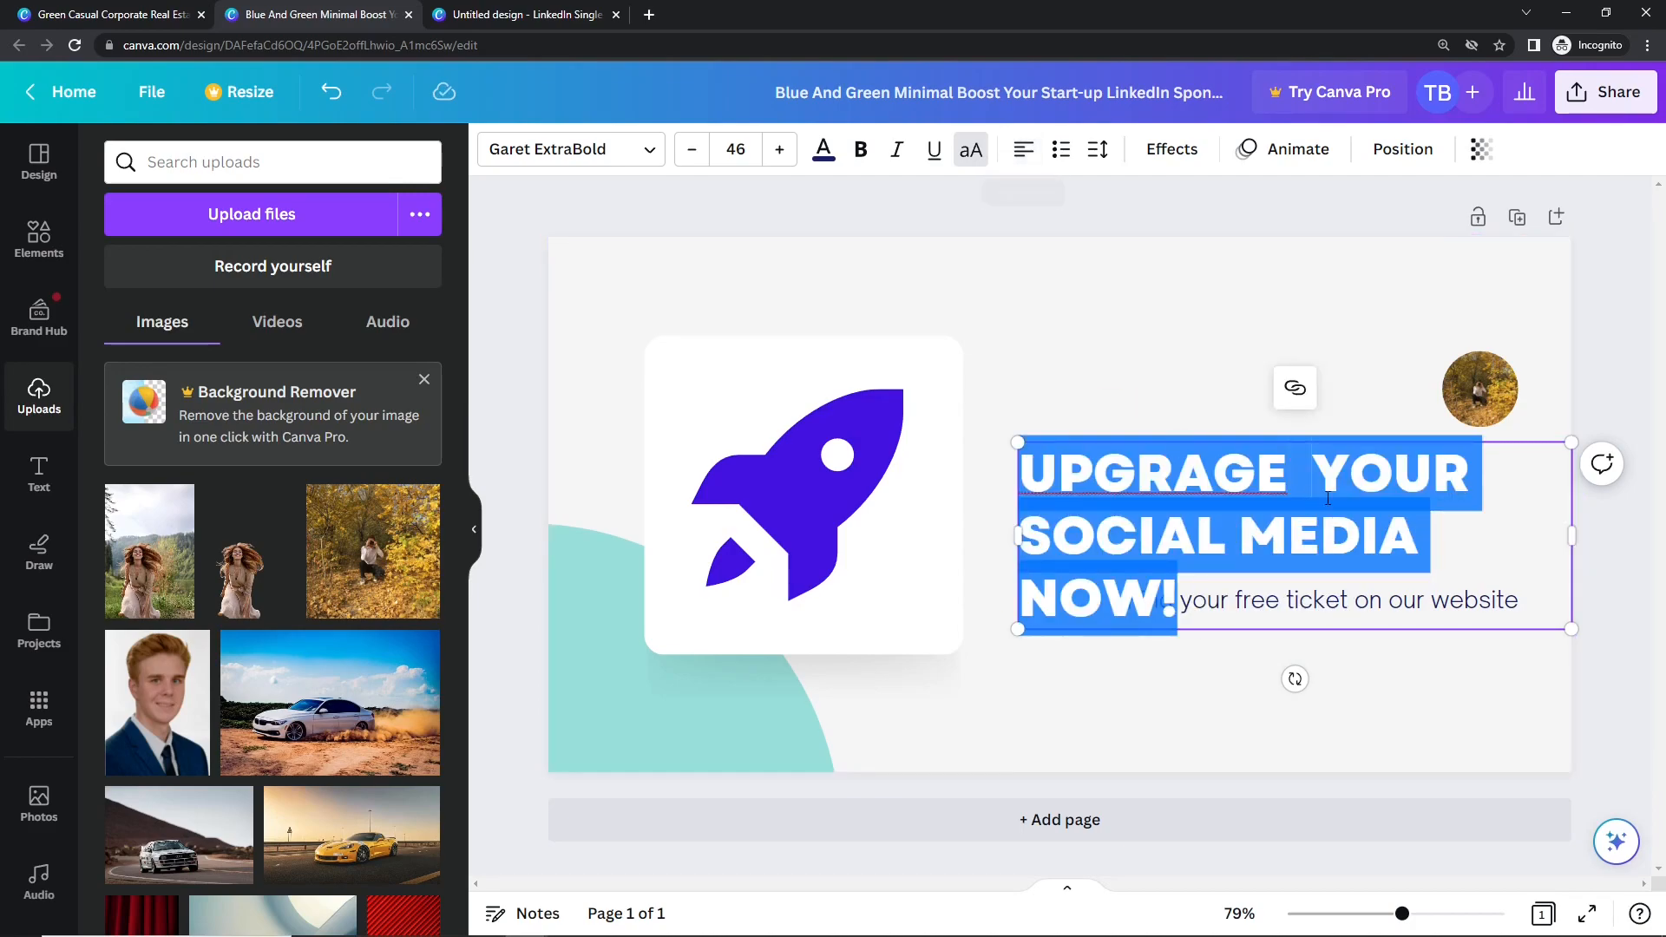
left_click_drag(1587, 537, 1638, 537)
left_click_drag(1260, 464, 1183, 476)
left_click_drag(970, 441, 1070, 469)
left_click_drag(1229, 500, 1201, 486)
left_click(1123, 380)
Move the subtitle up directly beneath the headline and change its text to "Subscribe now and book your free call"
left_click_drag(1229, 598, 1228, 564)
double_click(1229, 568)
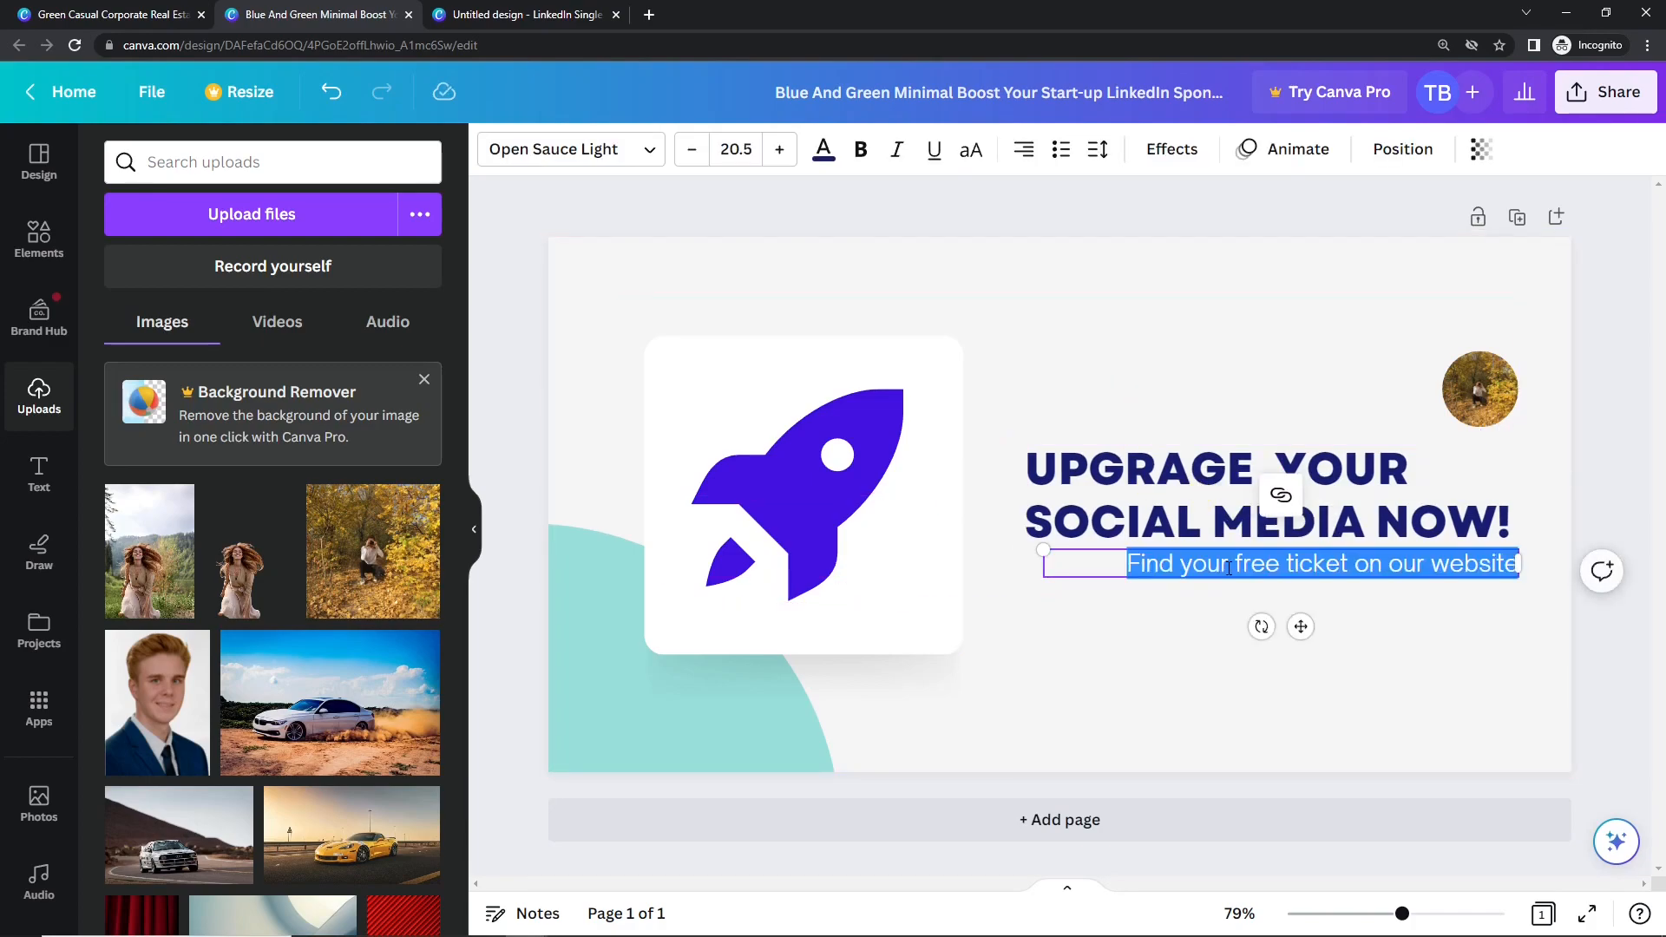
type("Get")
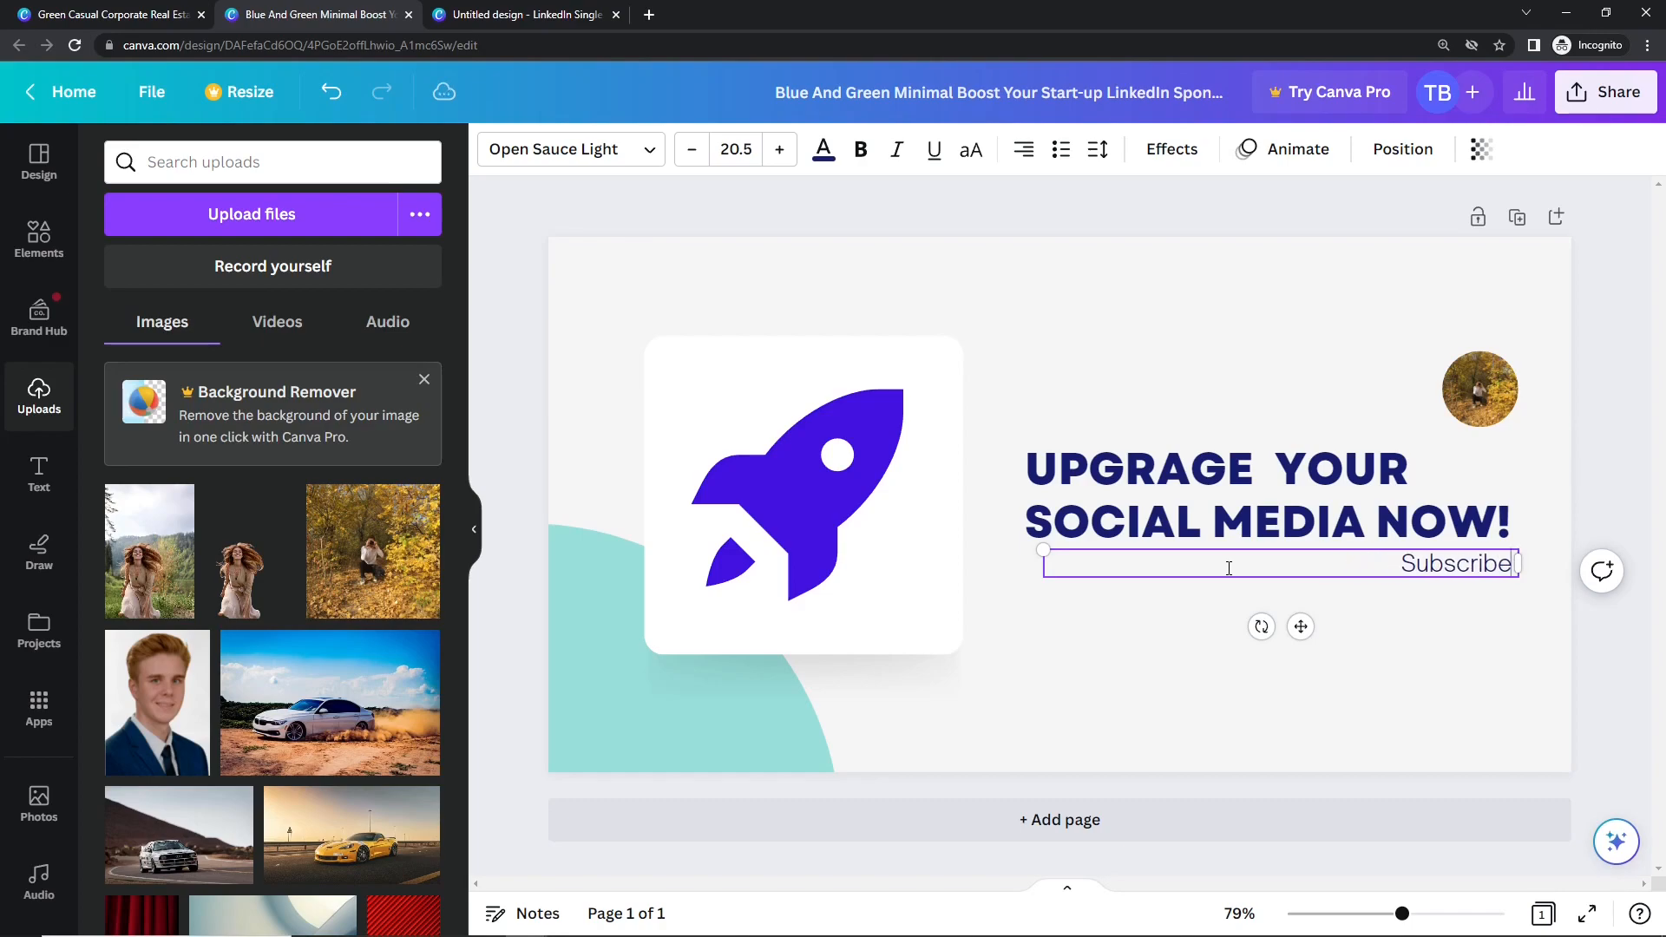
type("you")
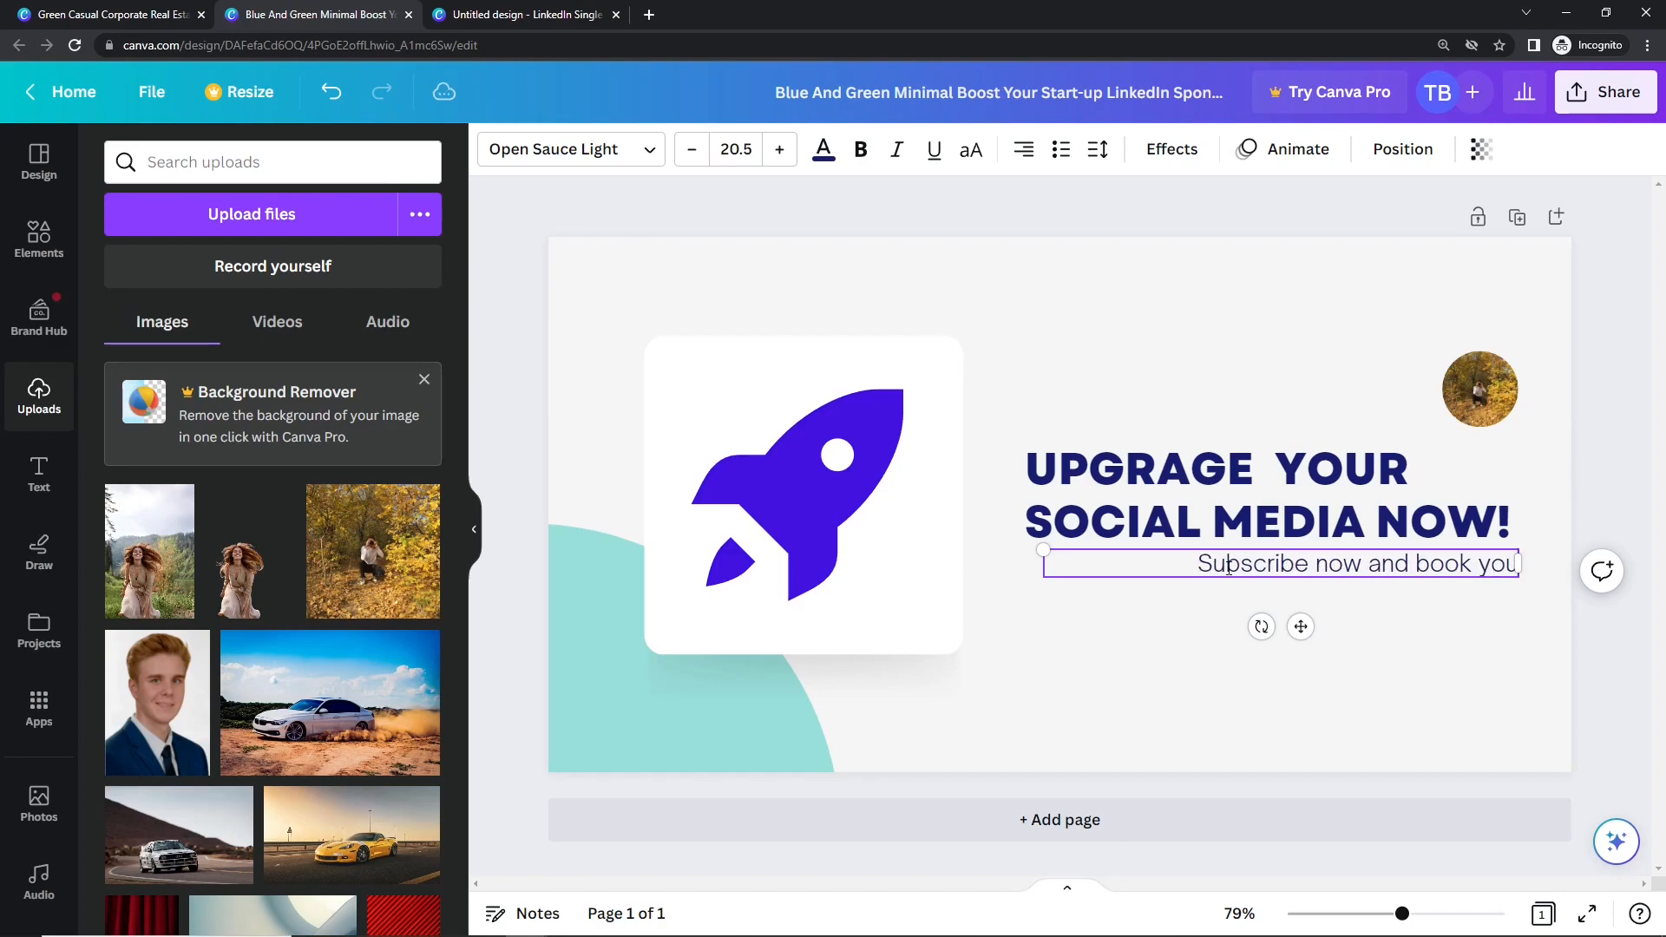
type("r free call")
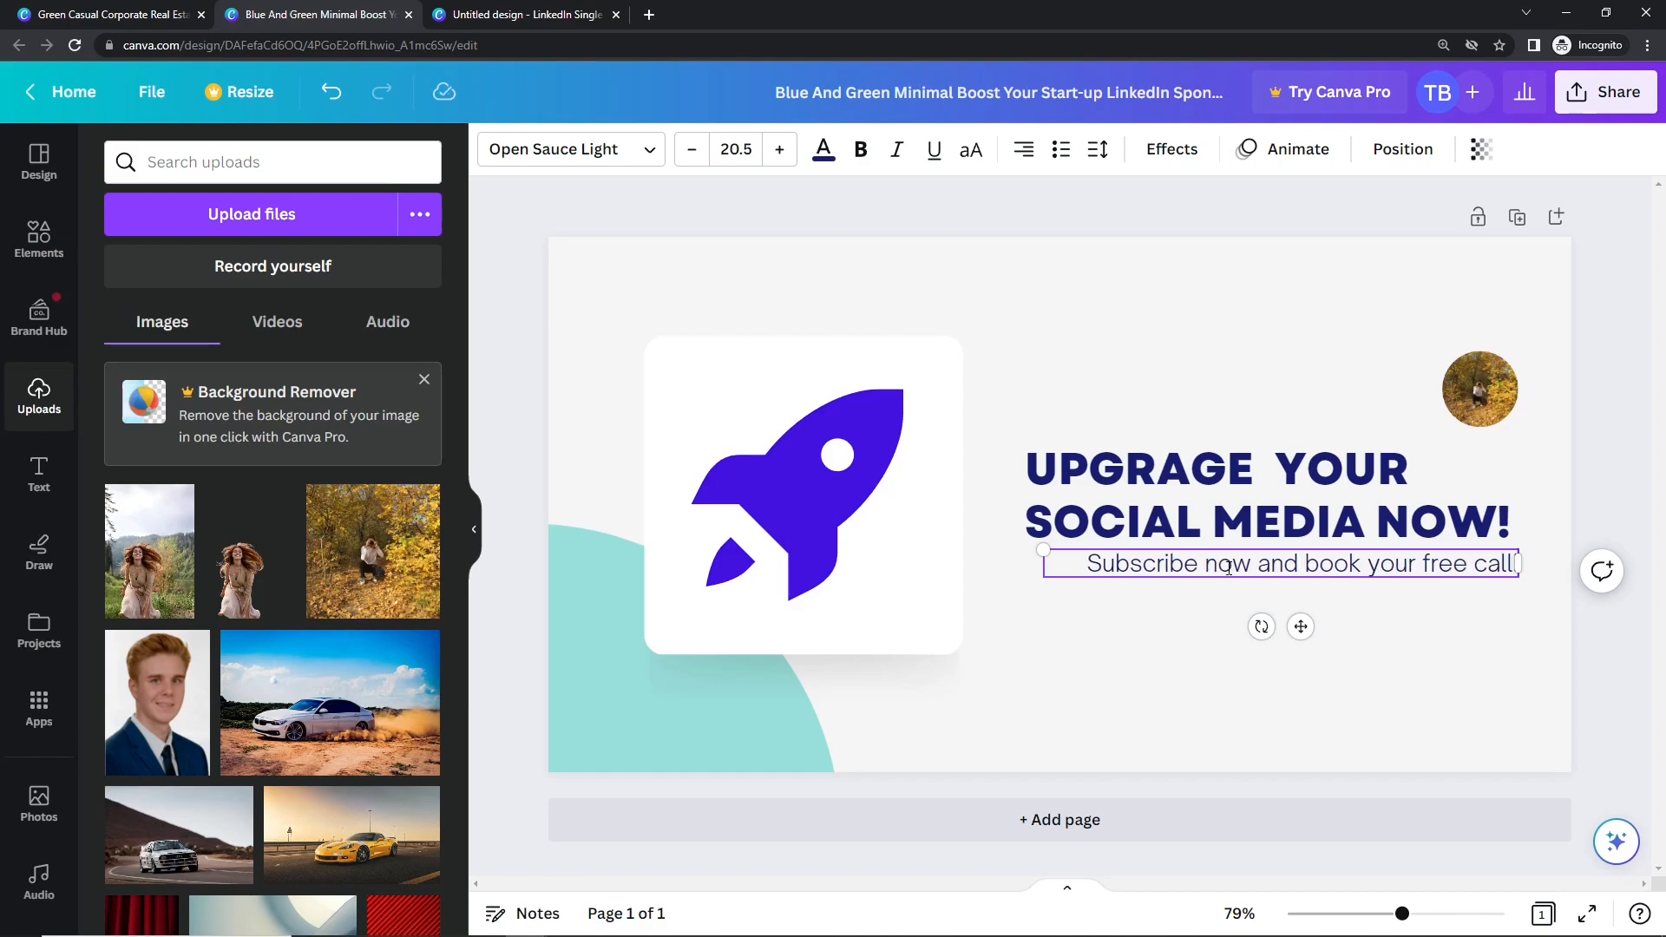
left_click(1259, 356)
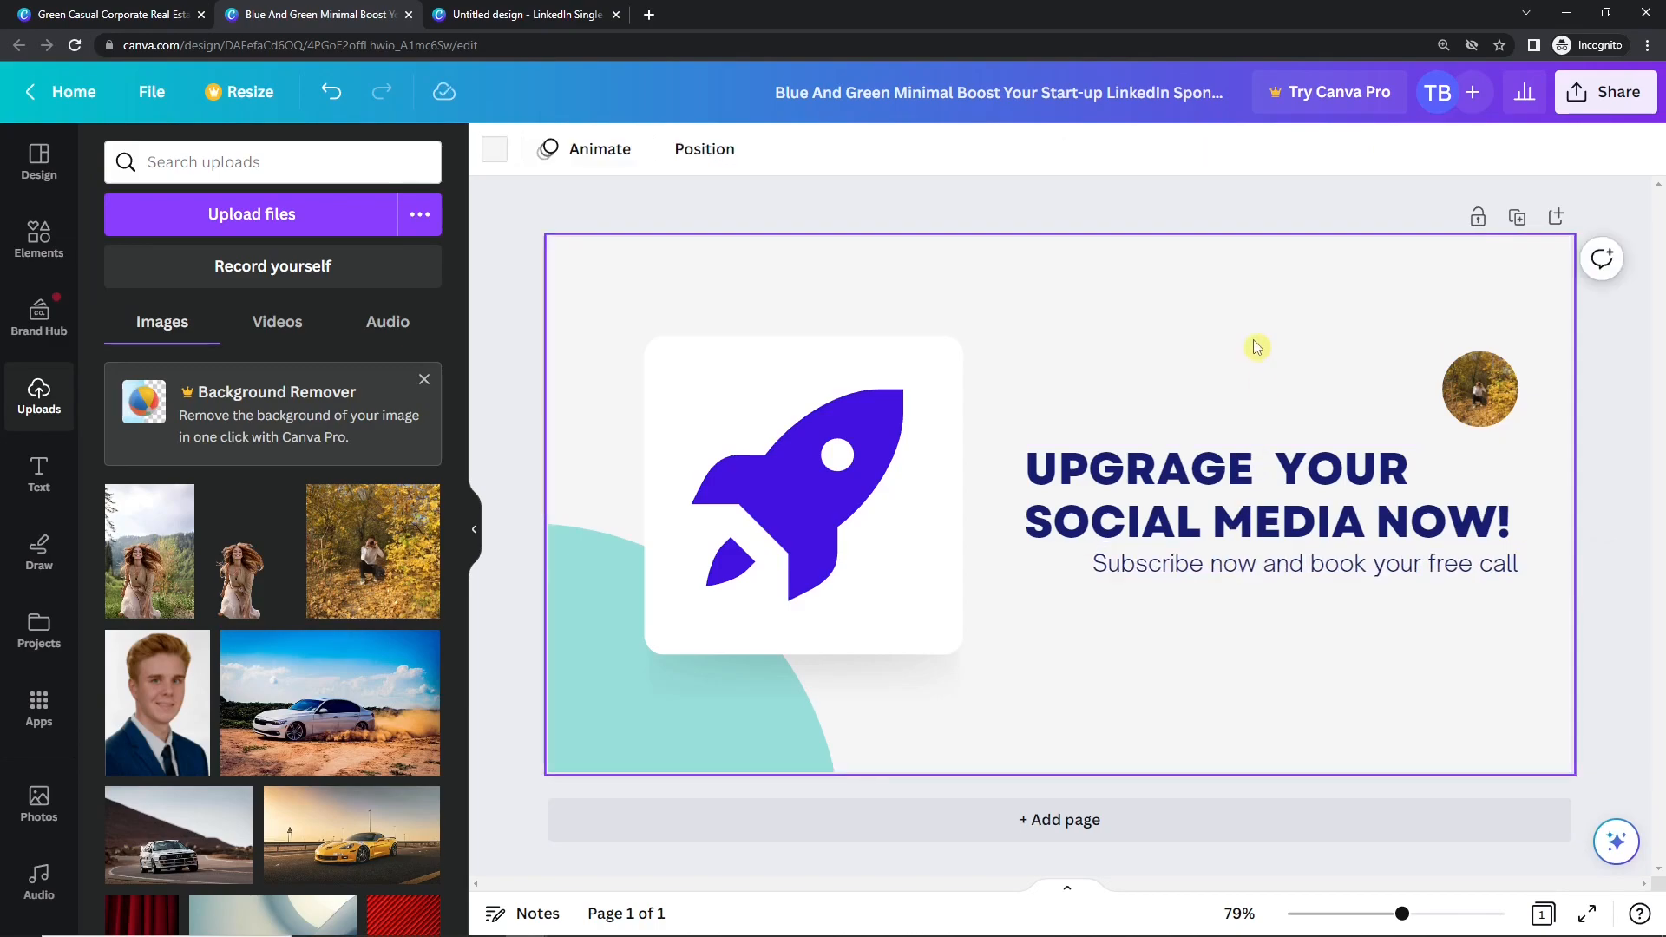
Enlarge the circular photo and place it at the end of the headline's first line
left_click_drag(1479, 388, 1471, 449)
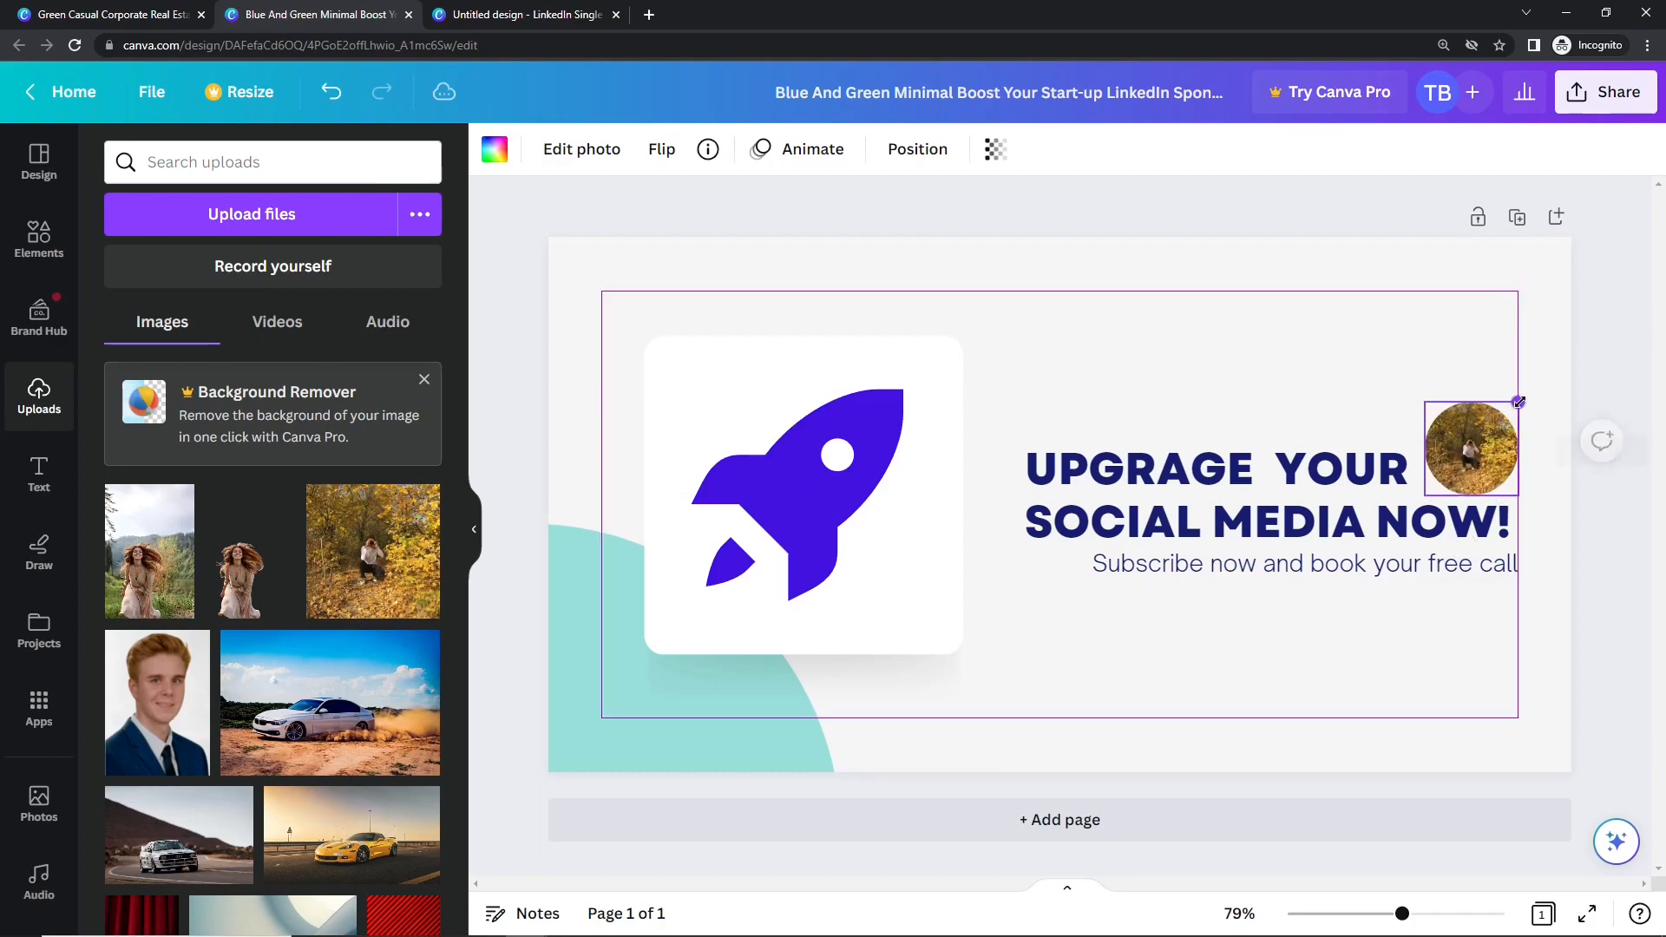
left_click(1250, 379)
left_click(1454, 434)
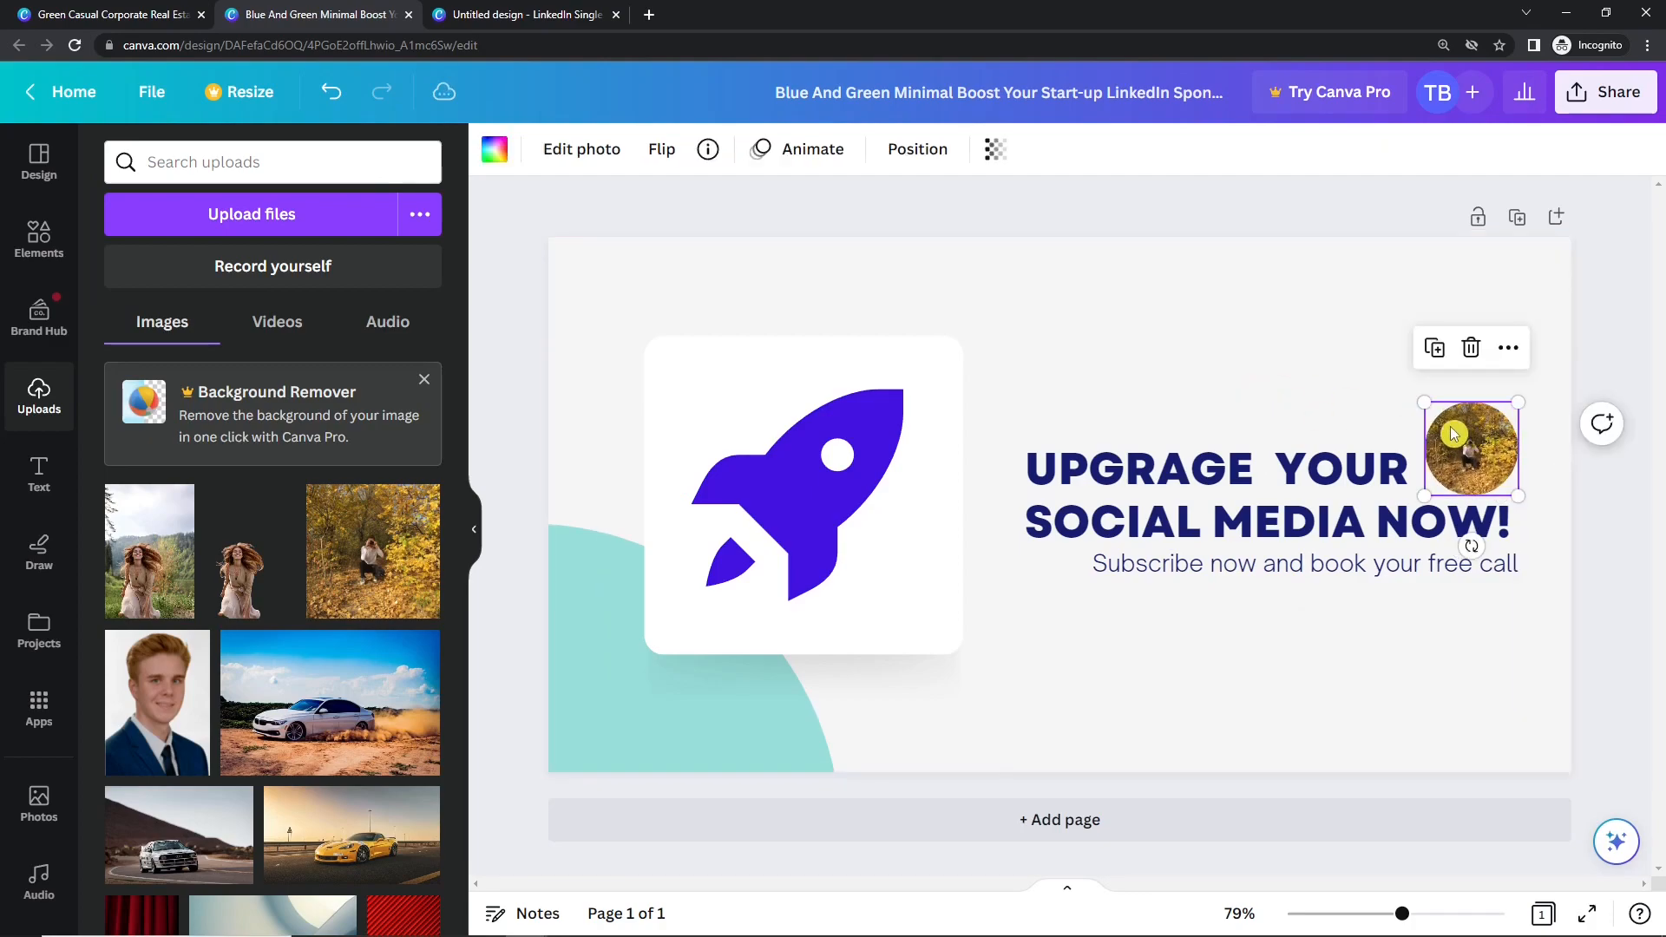
left_click_drag(1454, 434, 1448, 427)
Nudge the headline to the right, and enlarge and reposition the headline, subtitle and circular photo together
left_click_drag(1378, 494, 1389, 495)
left_click(1462, 445)
left_click(1362, 361)
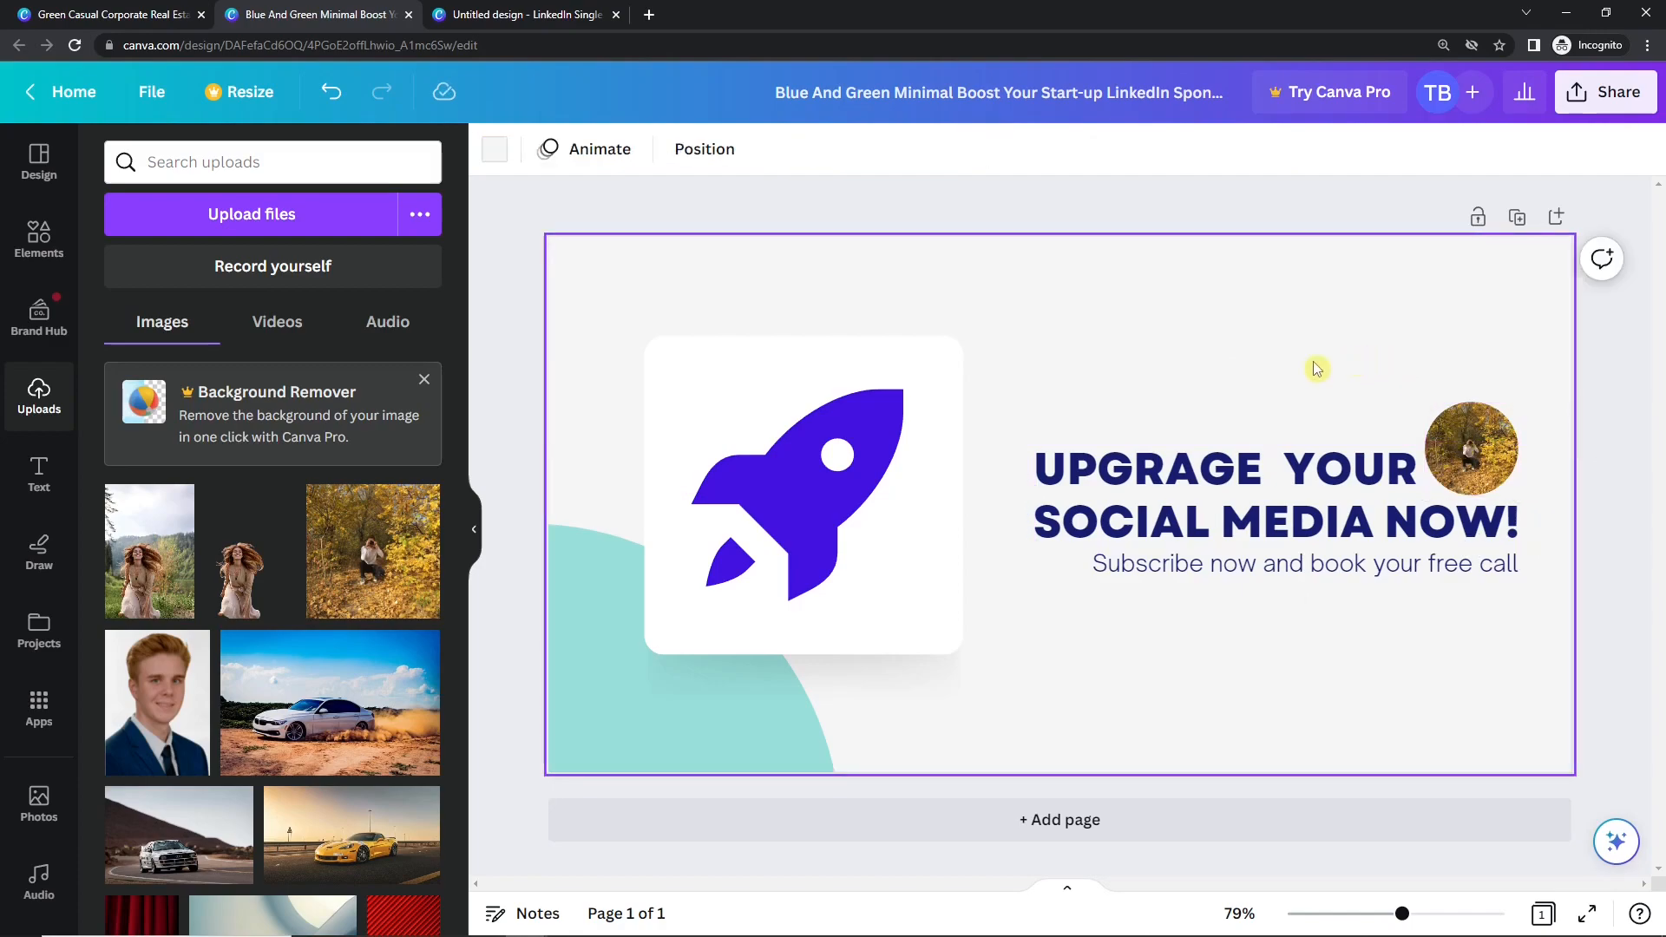
left_click_drag(1550, 613, 974, 363)
left_click_drag(1128, 462, 1140, 469)
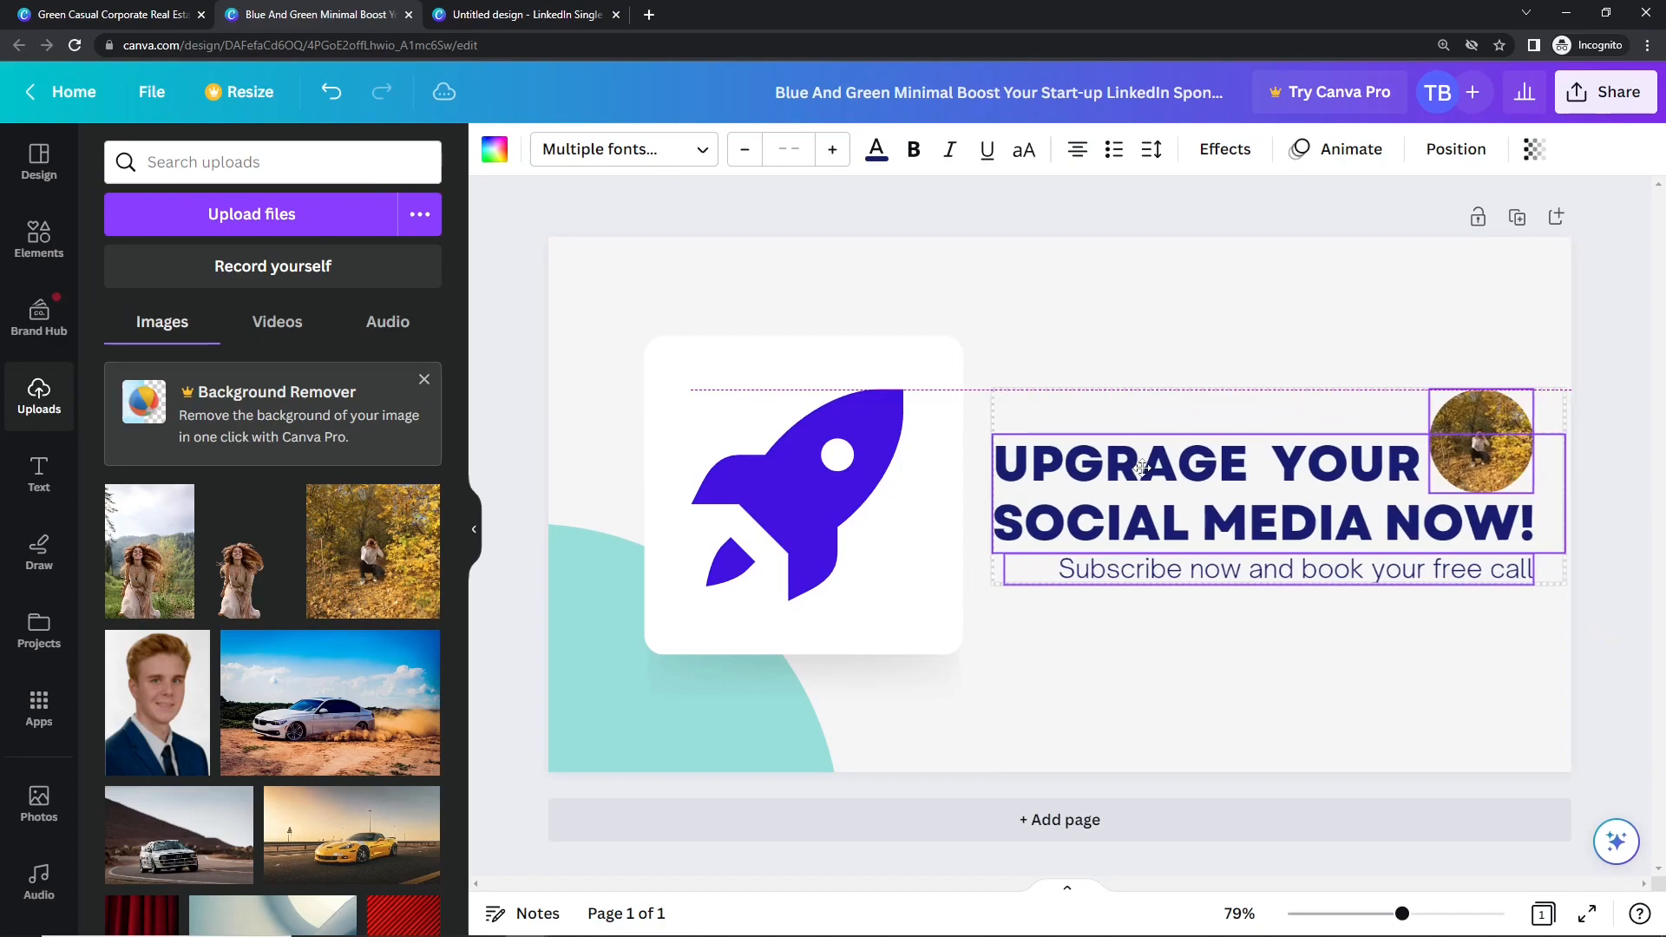
Replace the rocket with the gradient Instagram logo from an "Instagram" element search, placed in the white card's upper-left area
left_click(844, 464)
key("Delete")
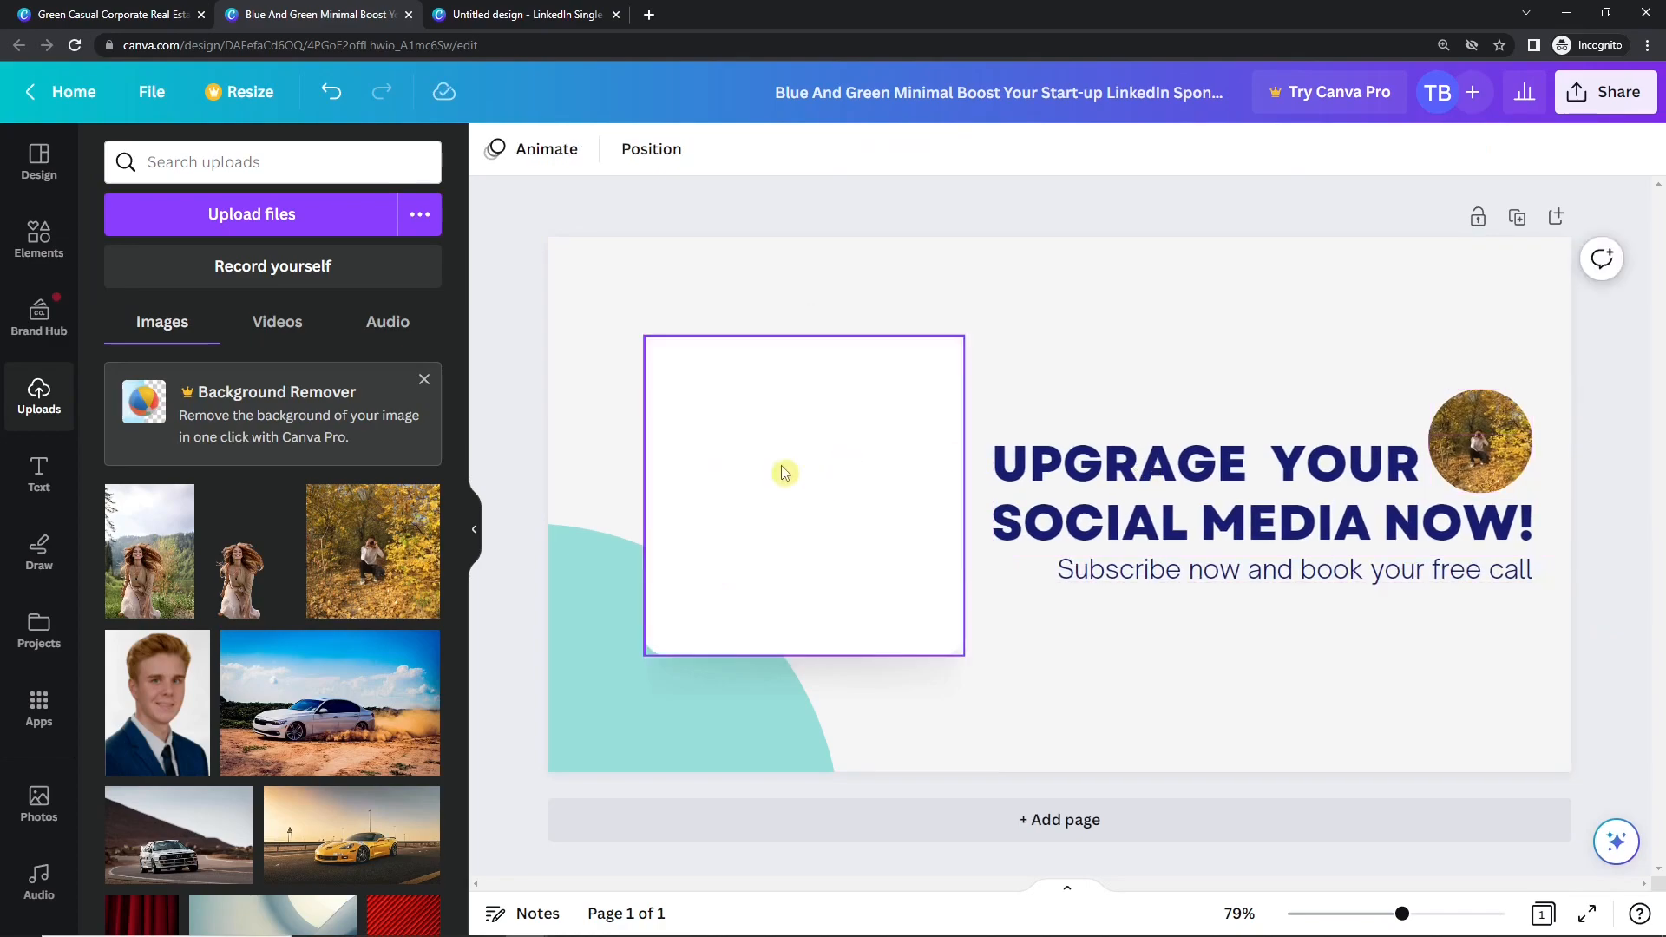
left_click(48, 247)
left_click(192, 172)
type("Ins")
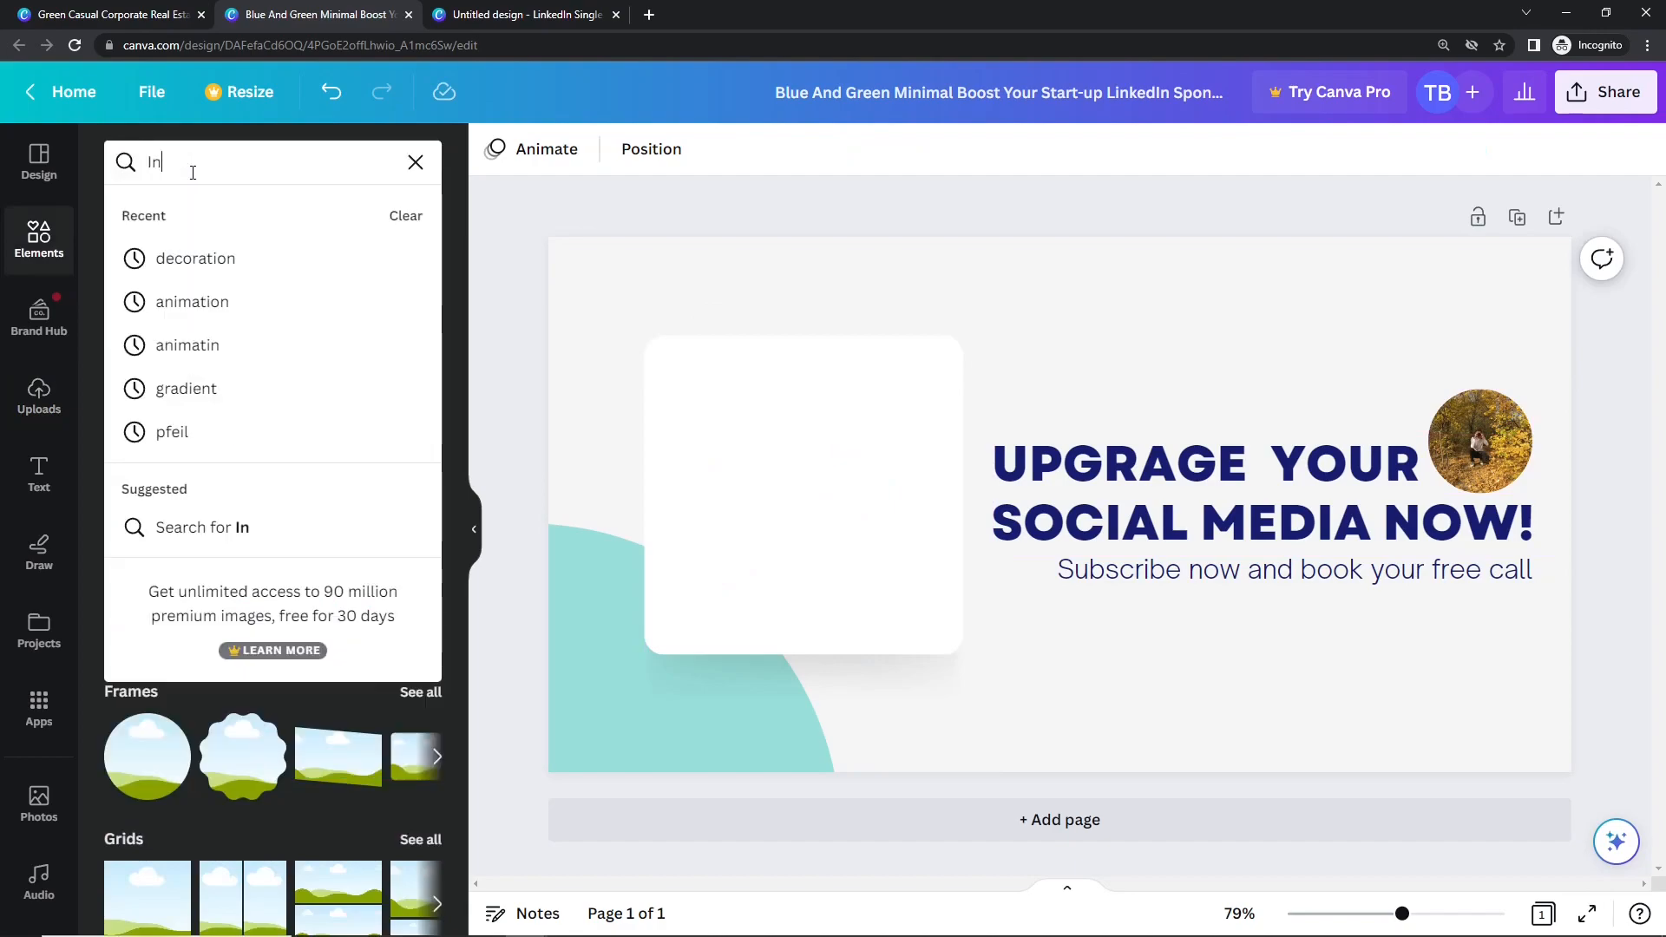
key("Return")
left_click(192, 173)
type("tagram")
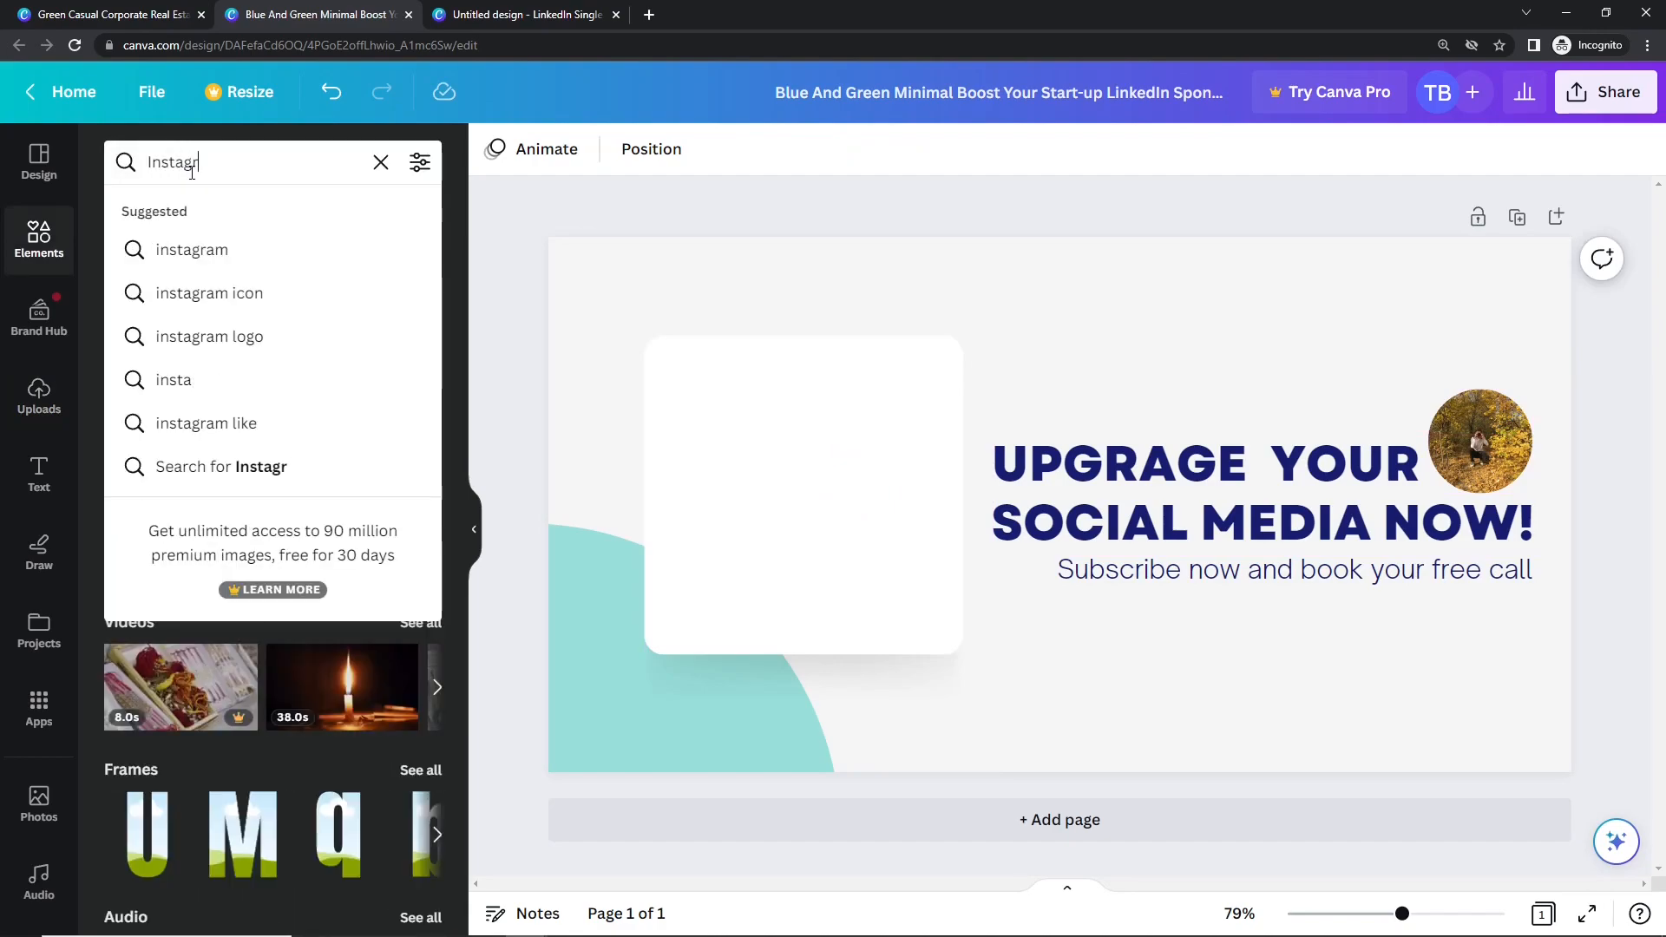
key("Return")
left_click(246, 390)
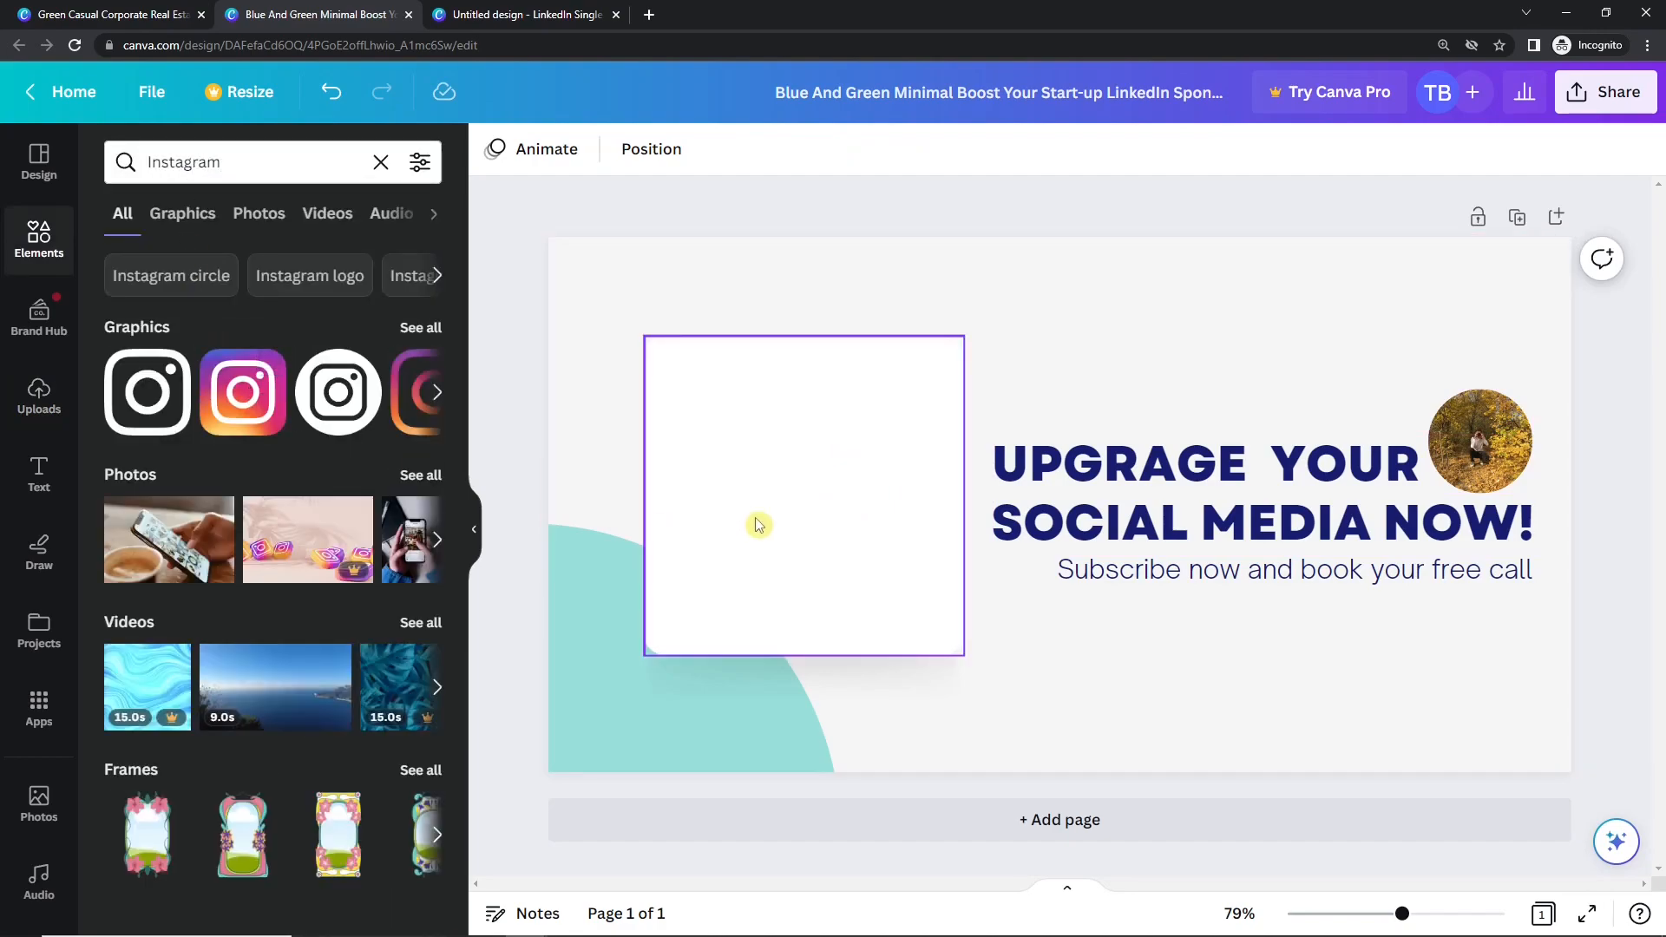
left_click_drag(1252, 312, 732, 410)
Add the black square TikTok logo from a "tiktok" element search and place it in the white card, overlapping the Instagram logo's lower-right corner
double_click(179, 162)
type("tiktok")
key("Return")
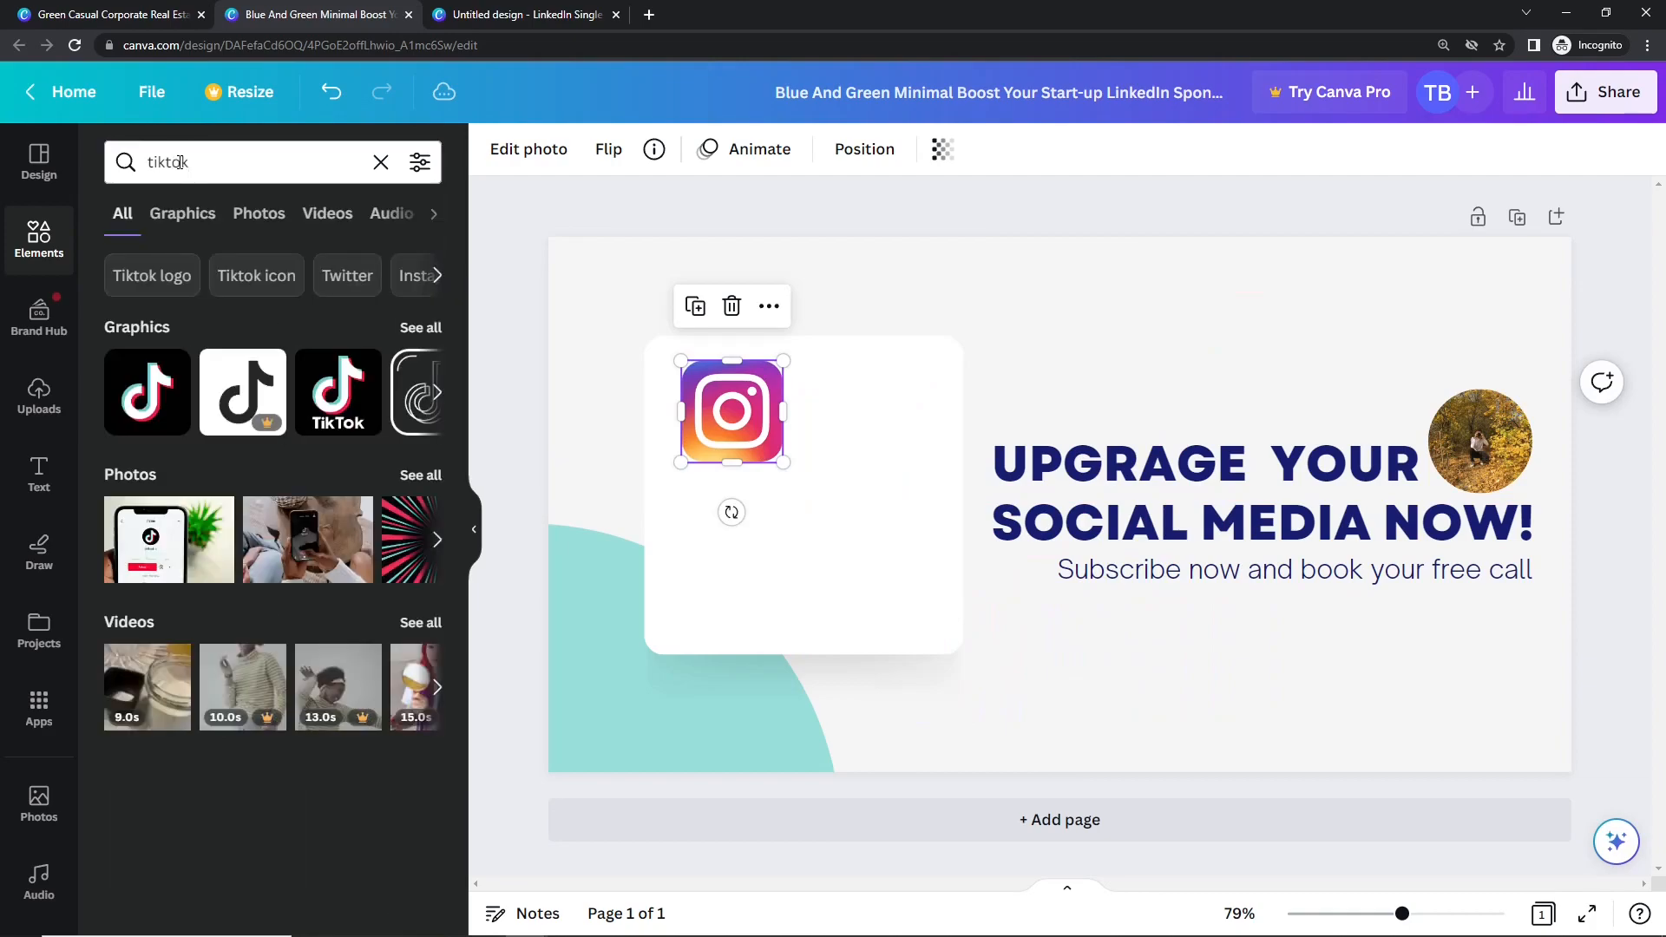
left_click(169, 373)
left_click_drag(1279, 298, 964, 595)
left_click_drag(906, 656, 820, 462)
Add the red rounded-square Pinterest logo from a "pinterest" element search
double_click(195, 164)
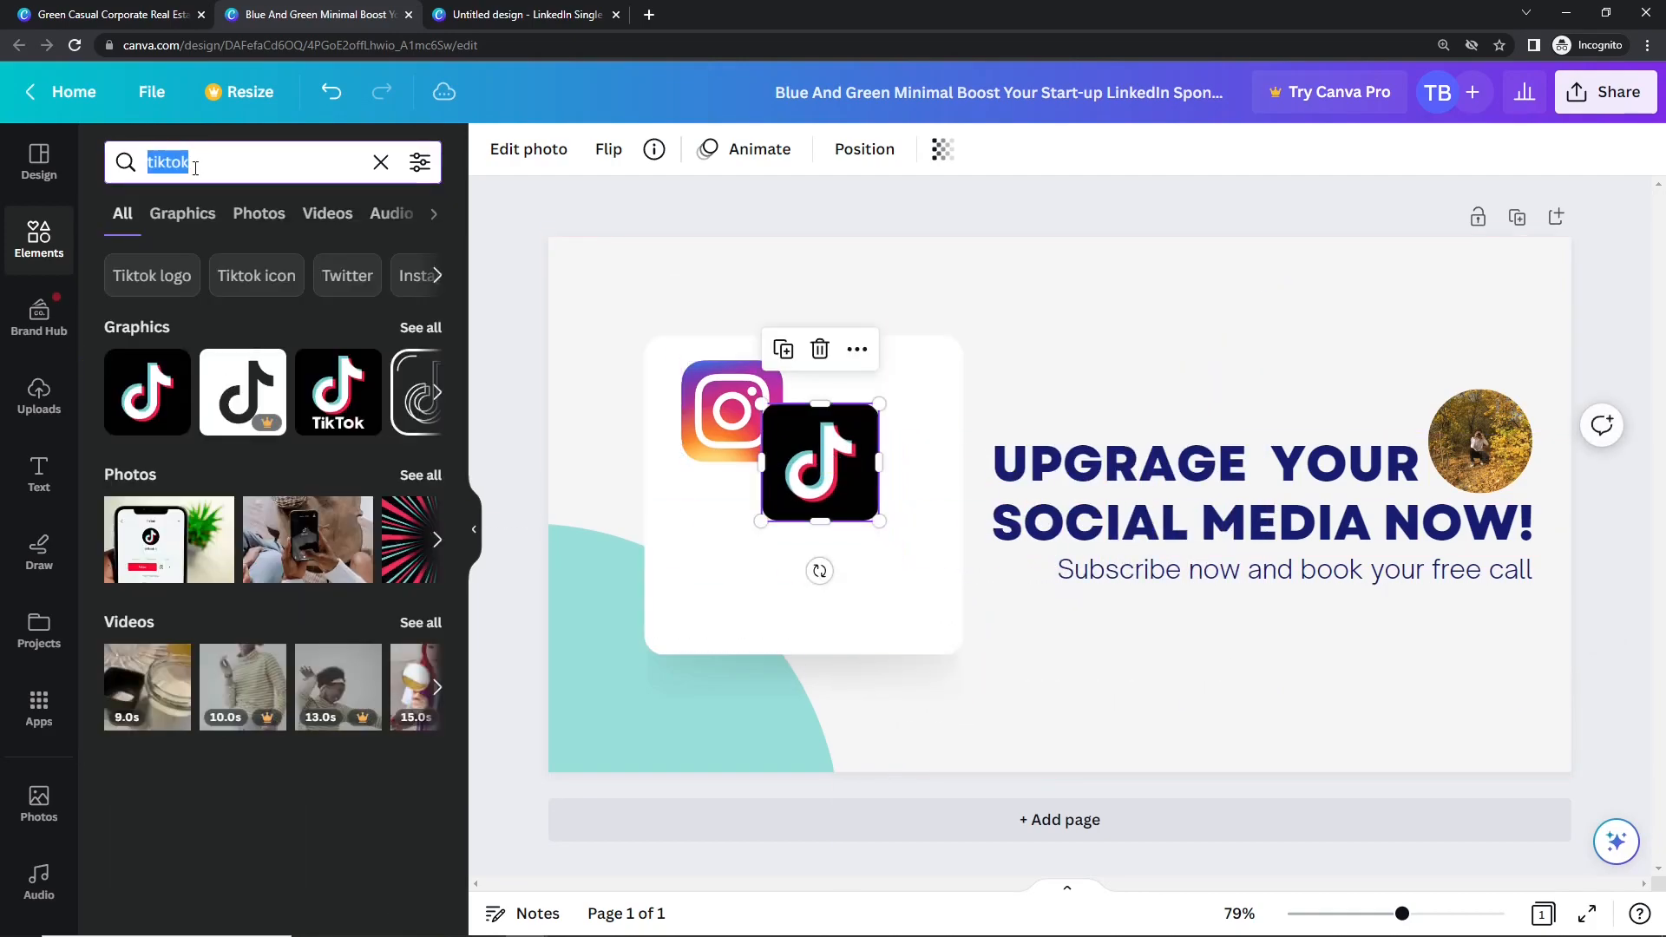
type("pinters")
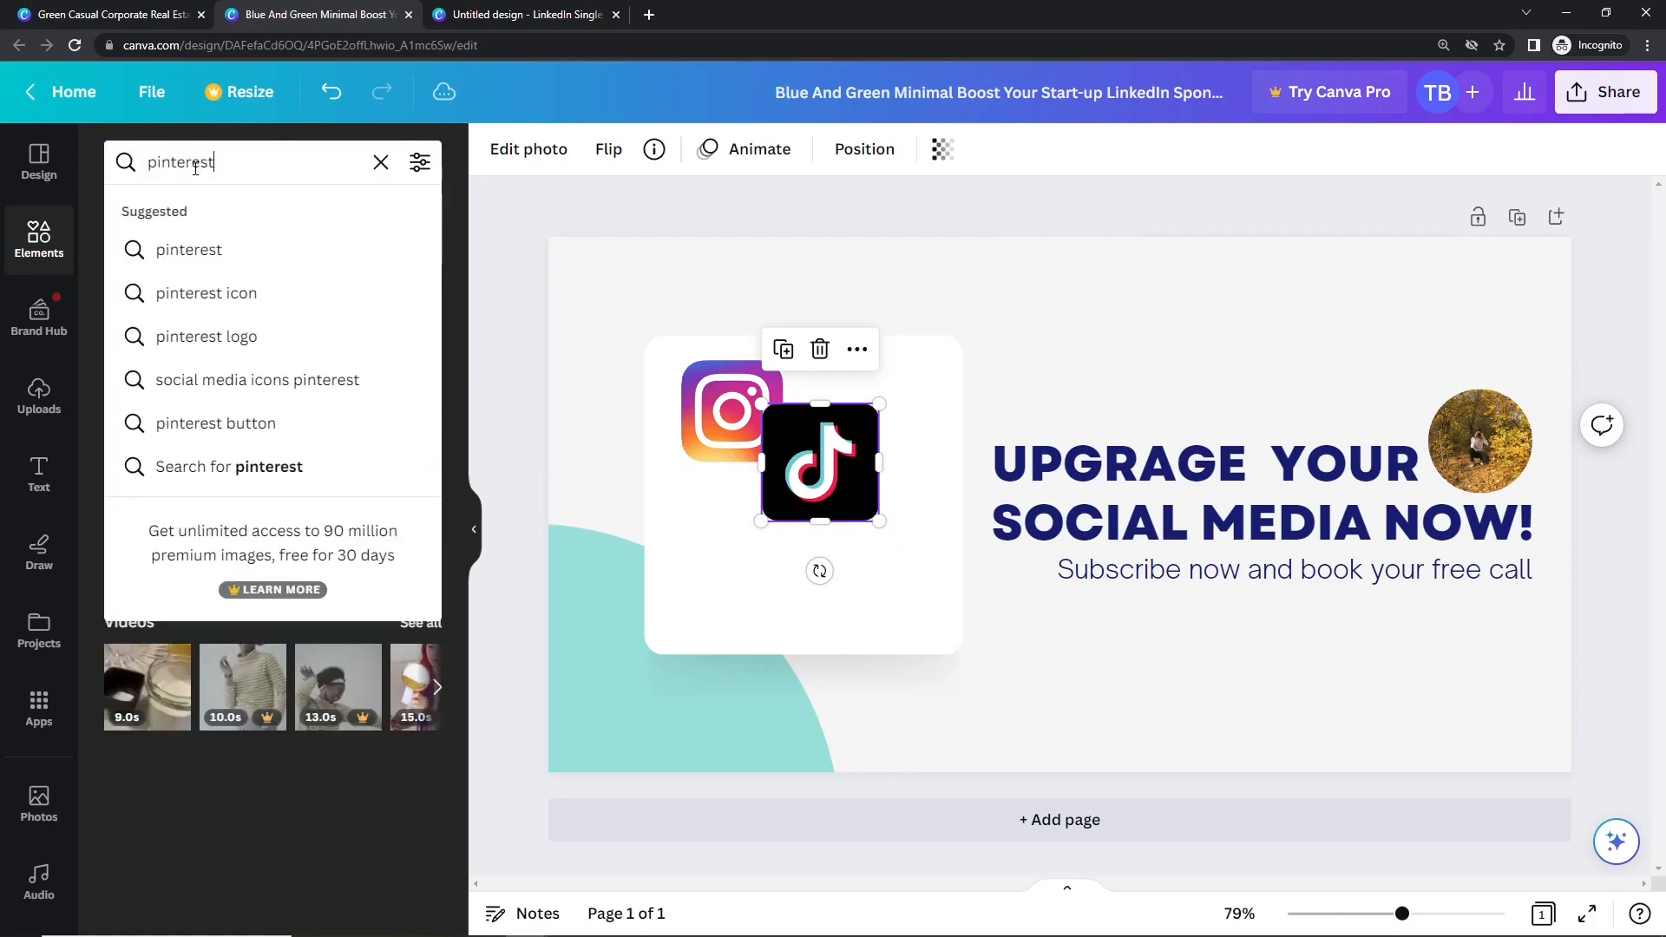
key("Return")
left_click(148, 386)
Add the blue circular Facebook logo from a "facebook" element search
double_click(233, 167)
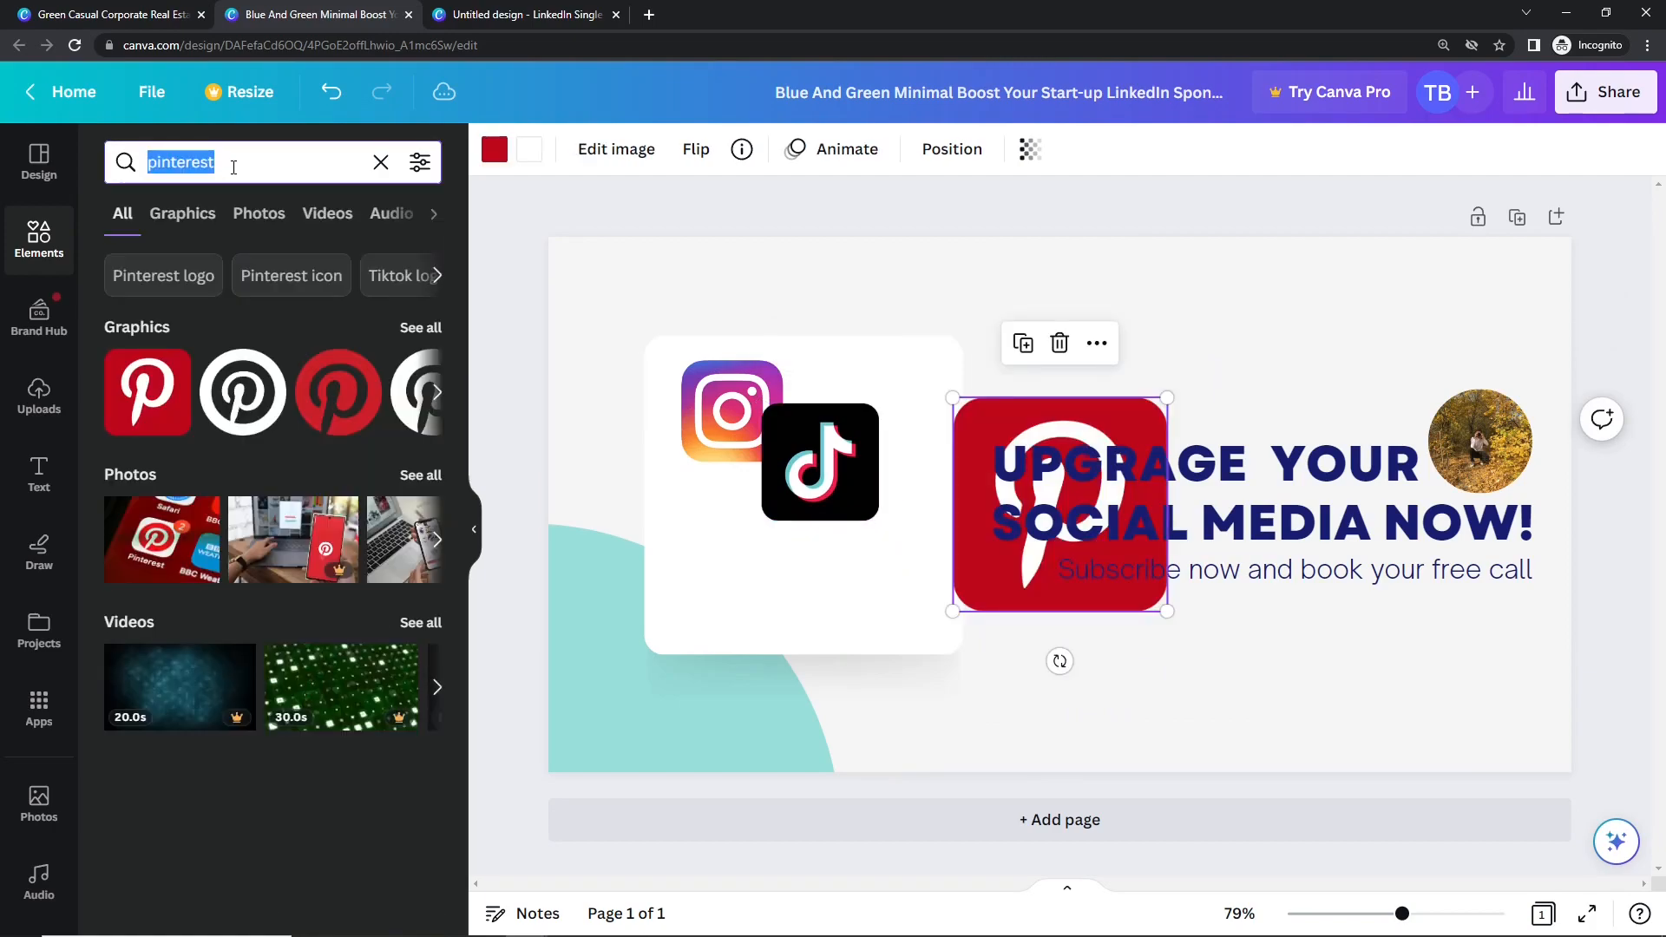
type("faceb")
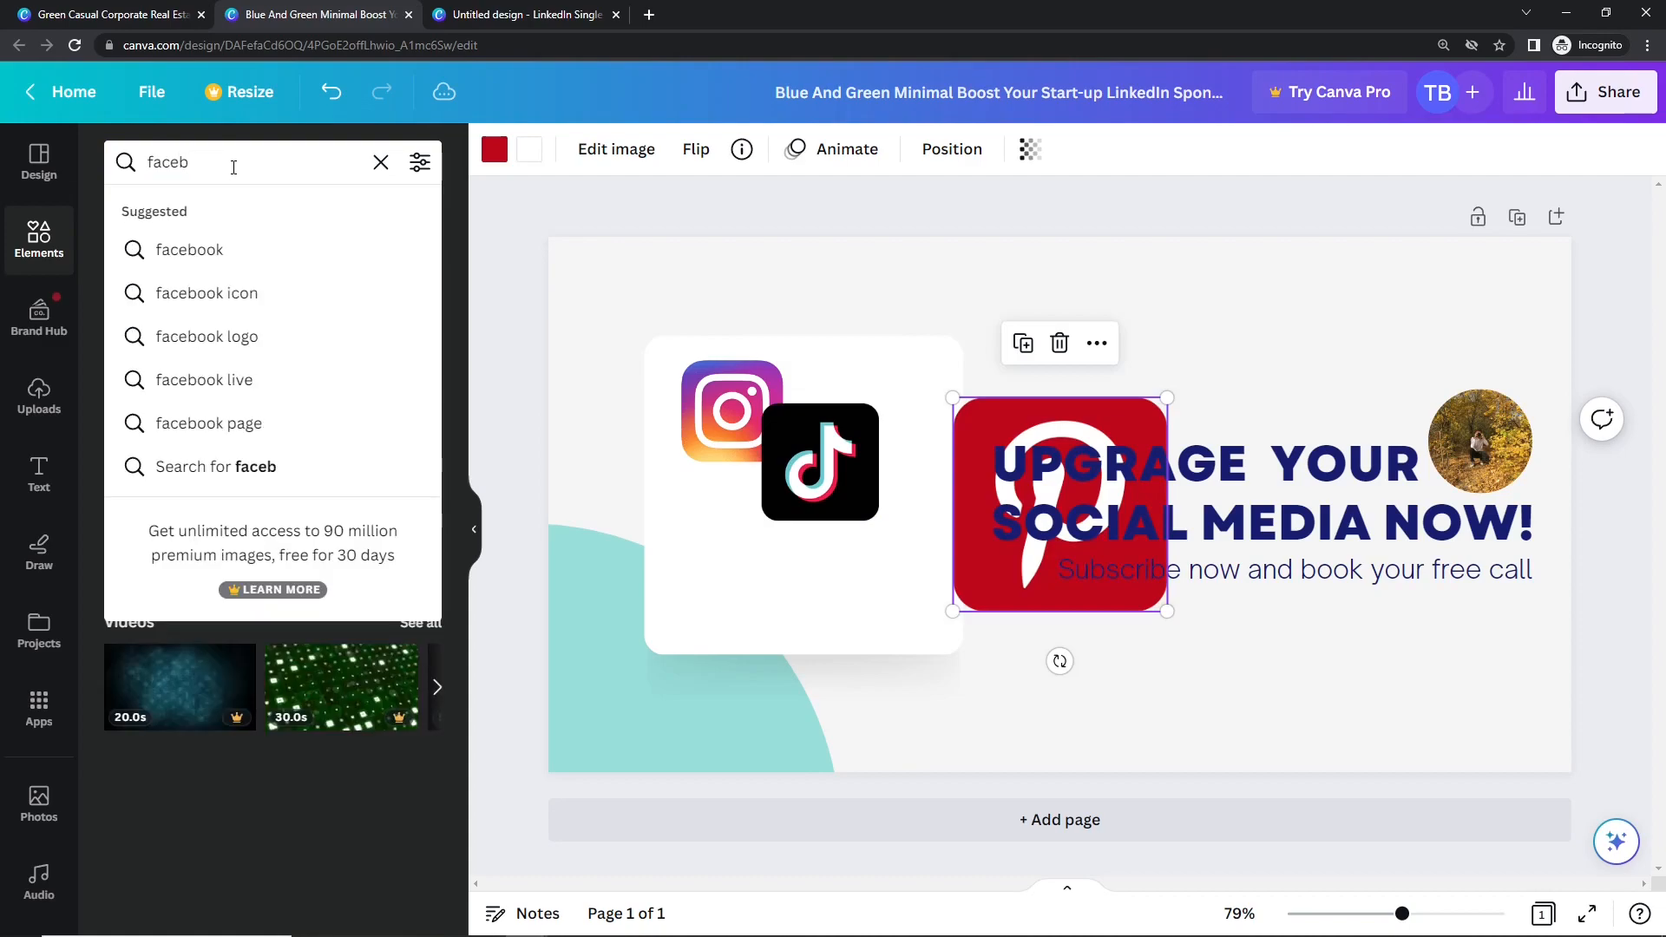
type("ook")
key("Return")
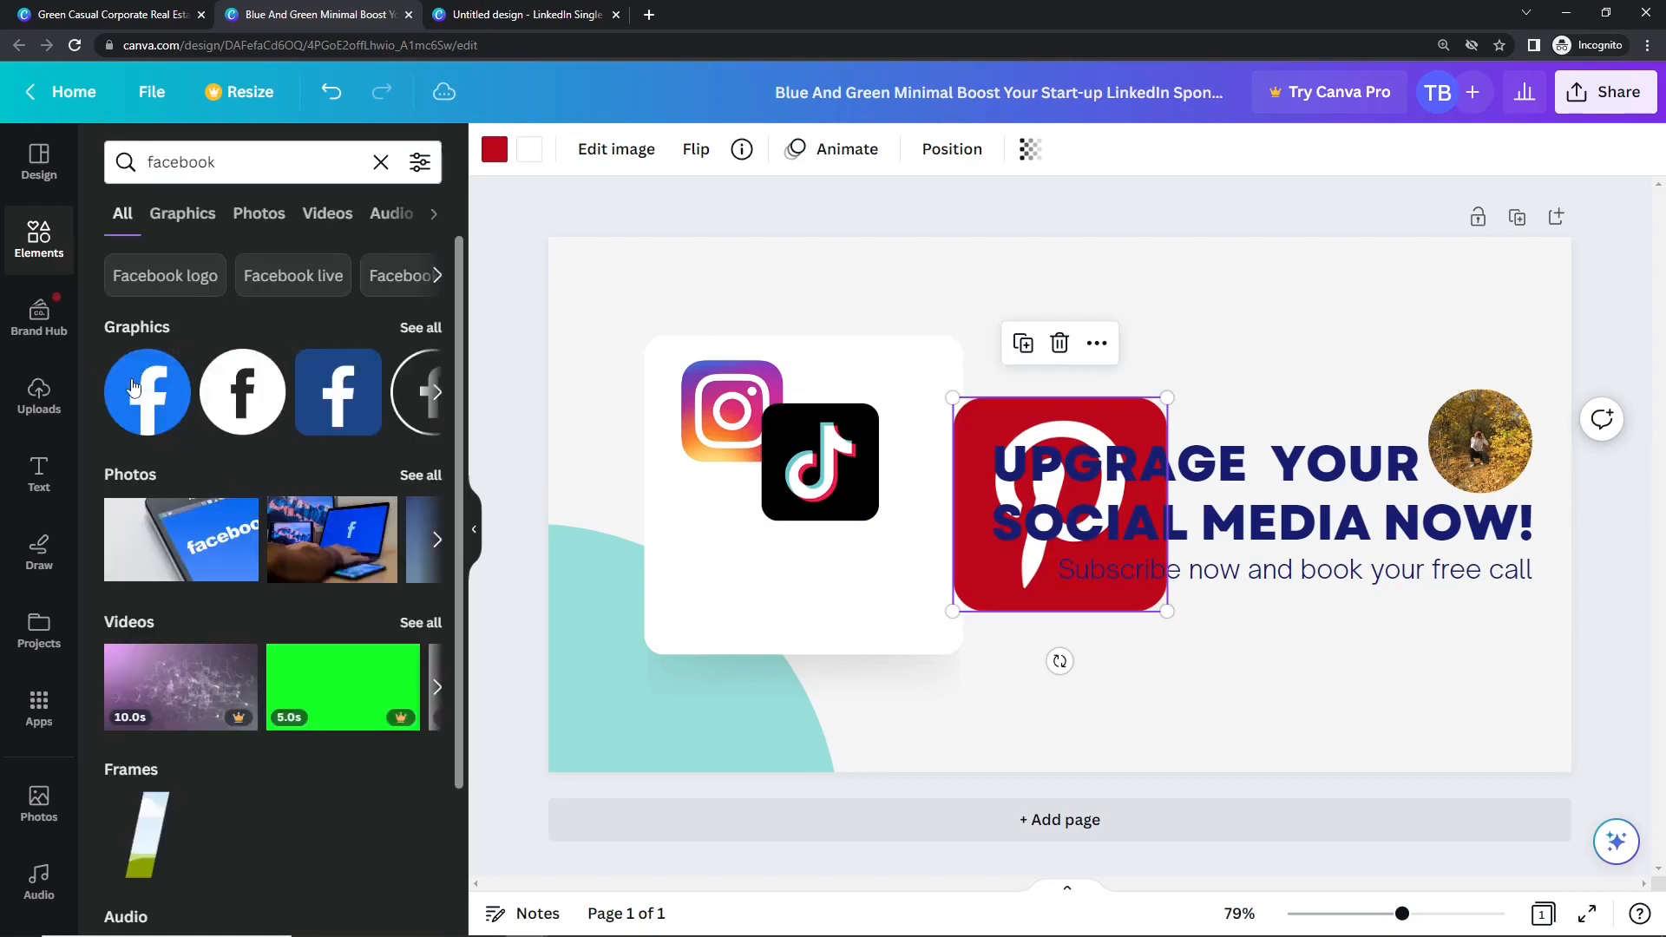
left_click(123, 387)
Shrink the Facebook and Pinterest logos and place them in the white card, Facebook below Instagram and Pinterest below TikTok
left_click(1027, 547)
left_click_drag(1001, 589, 749, 588)
left_click_drag(927, 417, 832, 512)
left_click_drag(757, 542, 708, 503)
left_click_drag(1017, 570, 800, 590)
left_click_drag(733, 419, 838, 577)
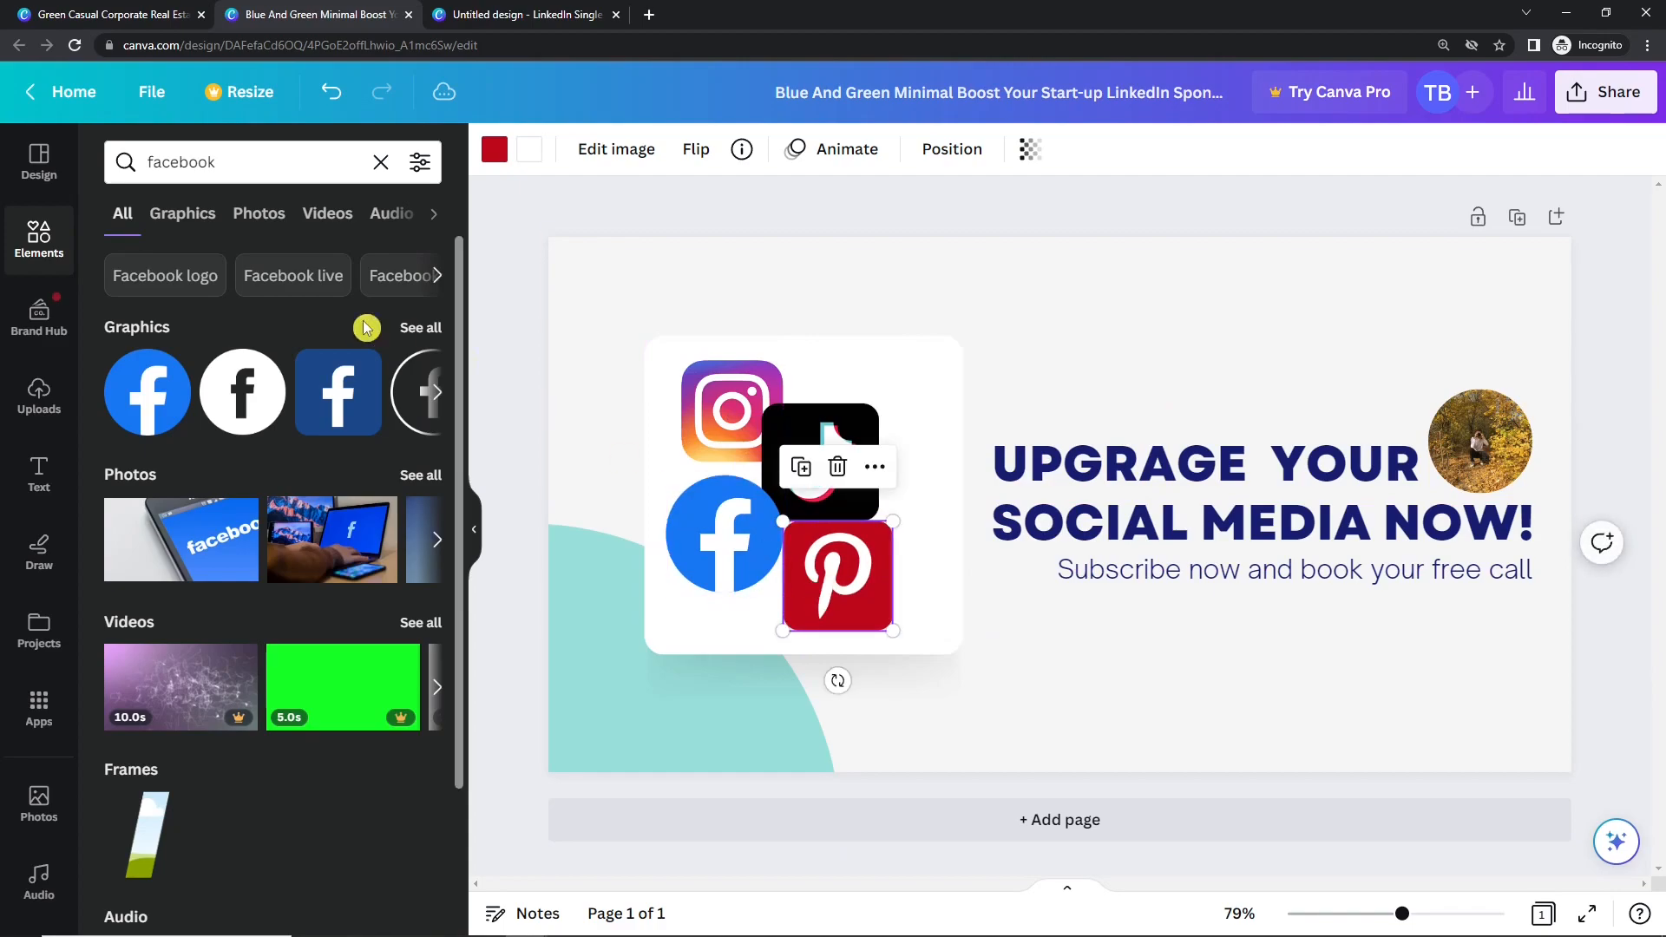
Replace the Pinterest logo with the red rounded-square version with a white circle, shrunk and placed in the card's lower-right area
key("Delete")
left_click(294, 174)
type("pinter")
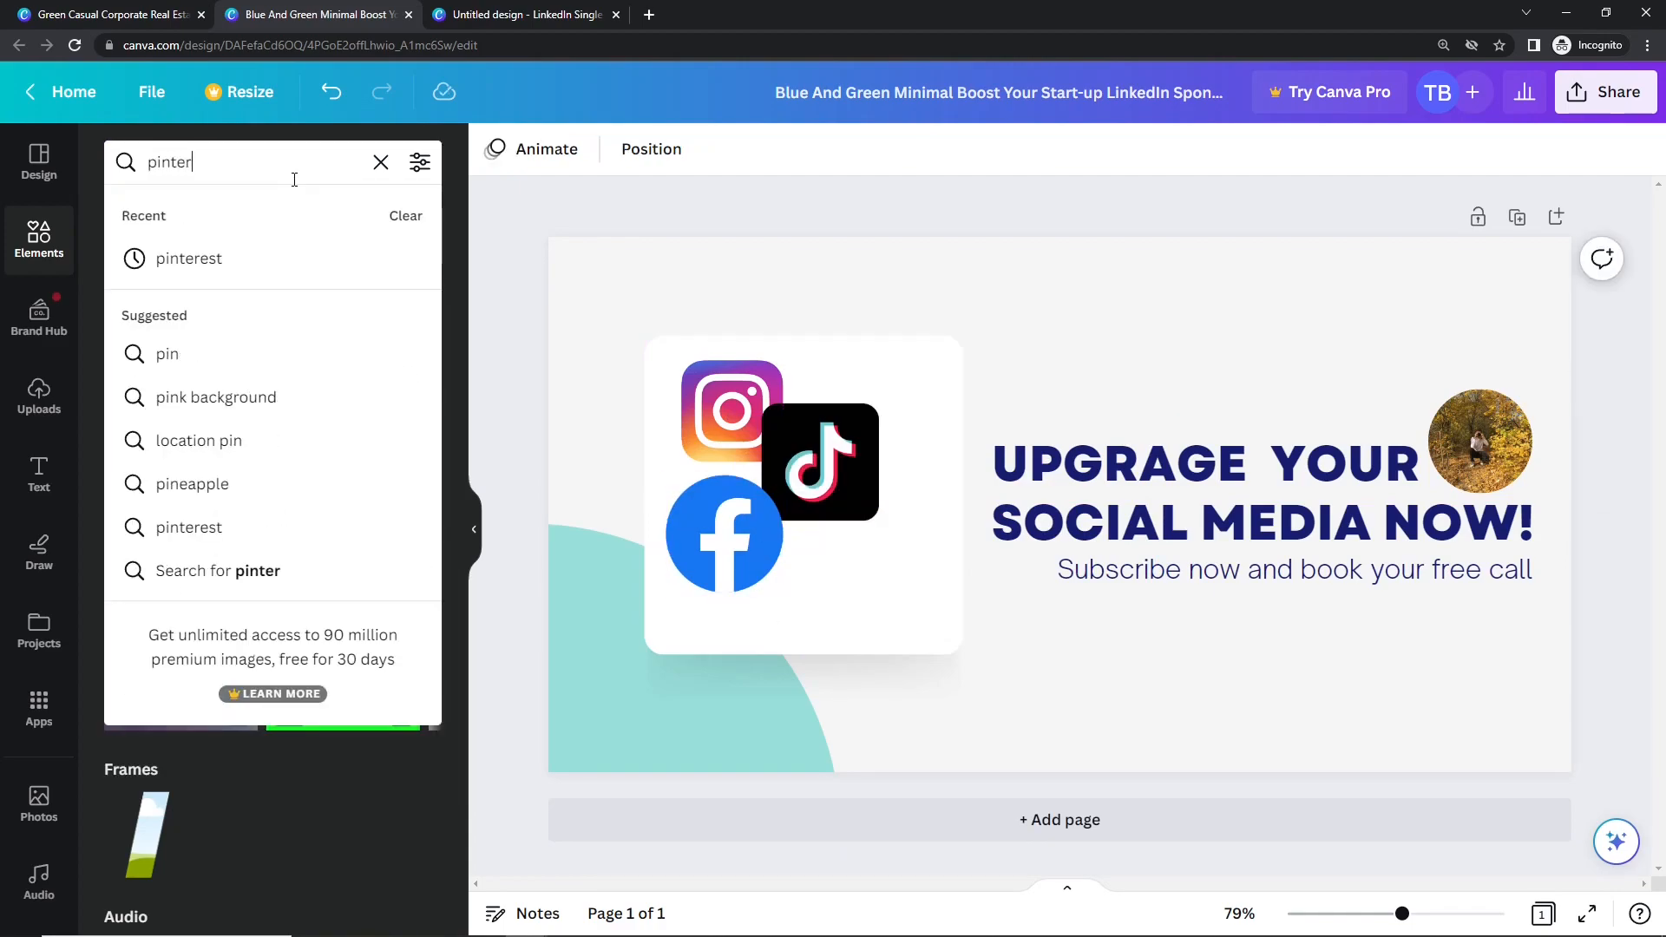
key("Return")
left_click(232, 179)
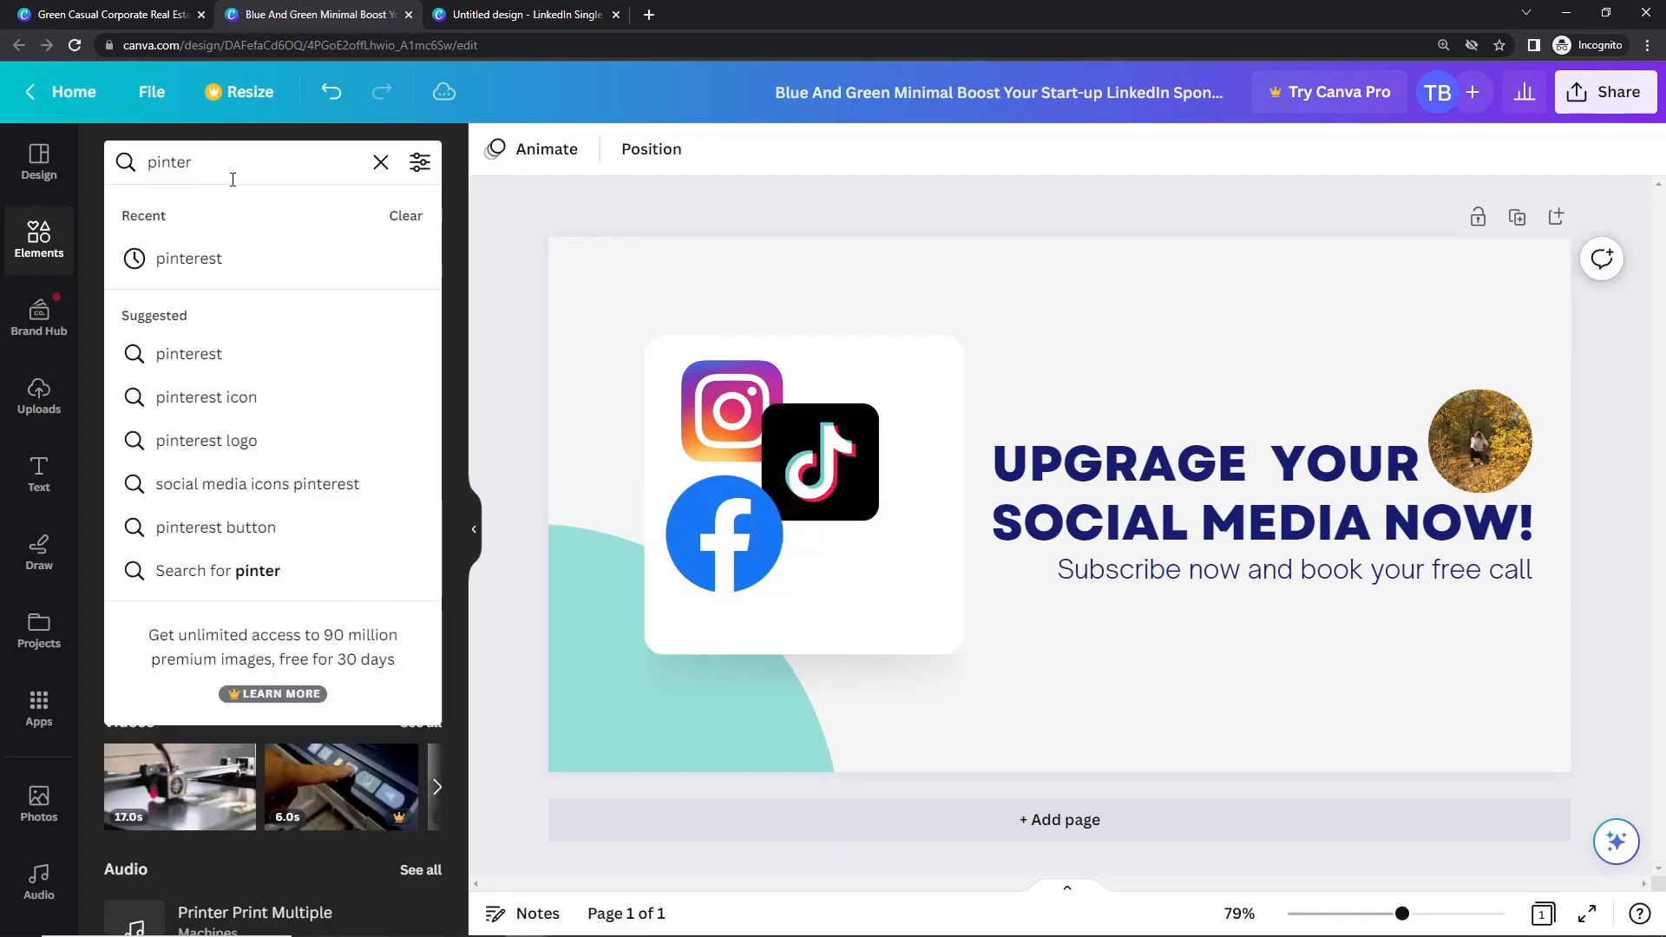
type("est")
key("Return")
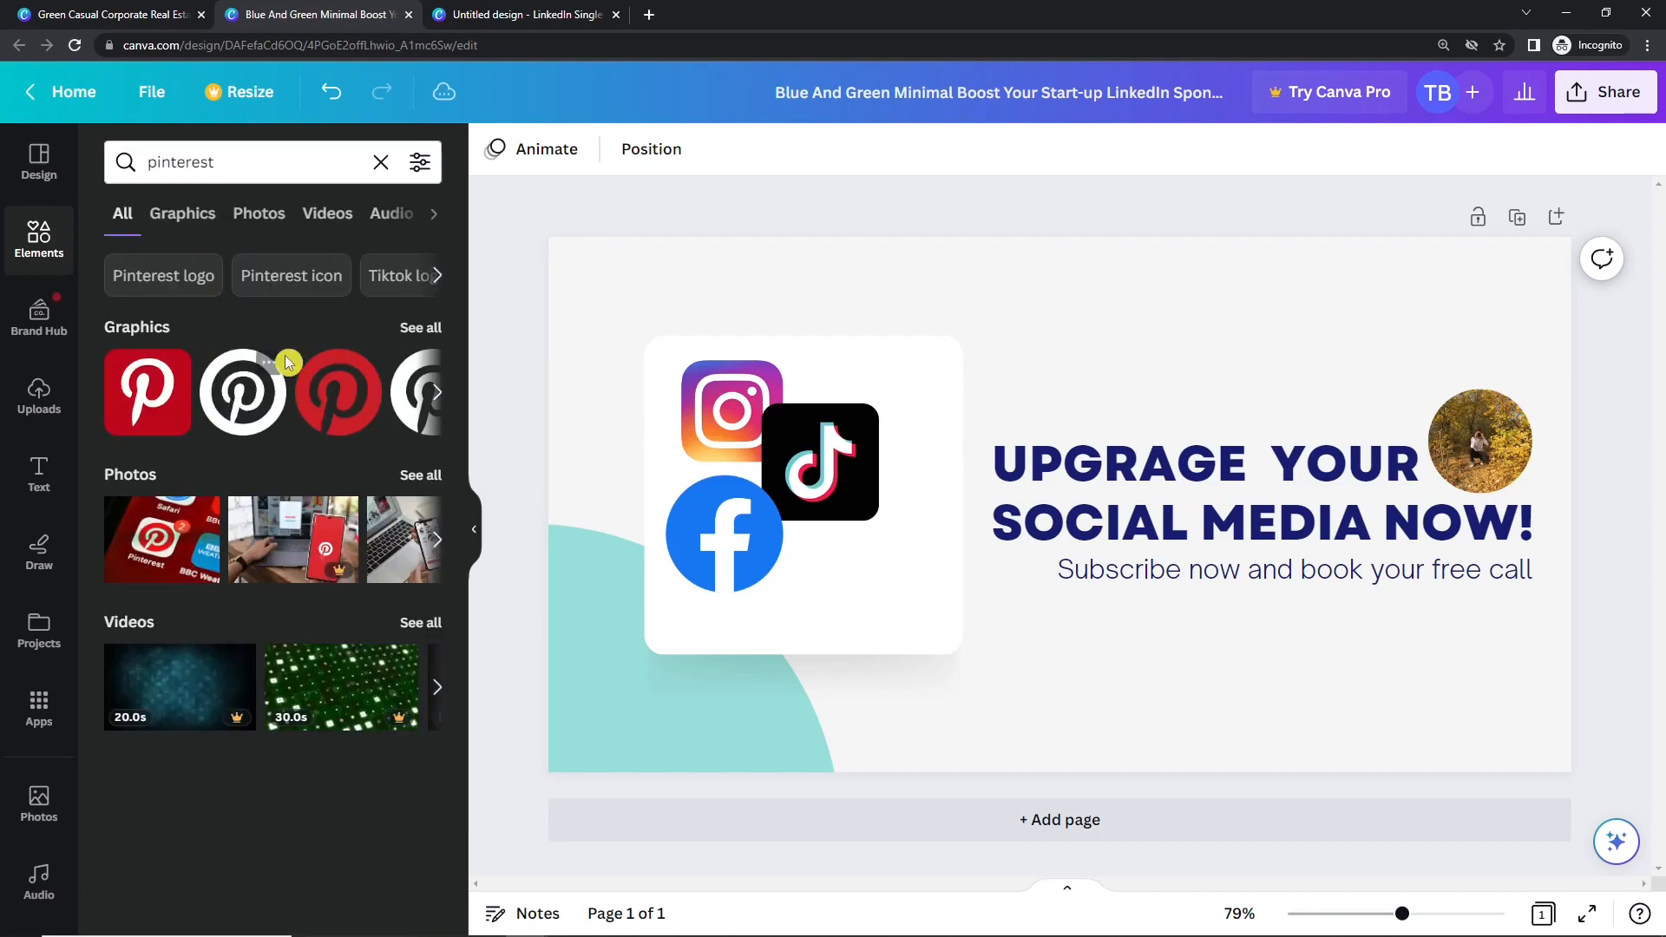
left_click(170, 225)
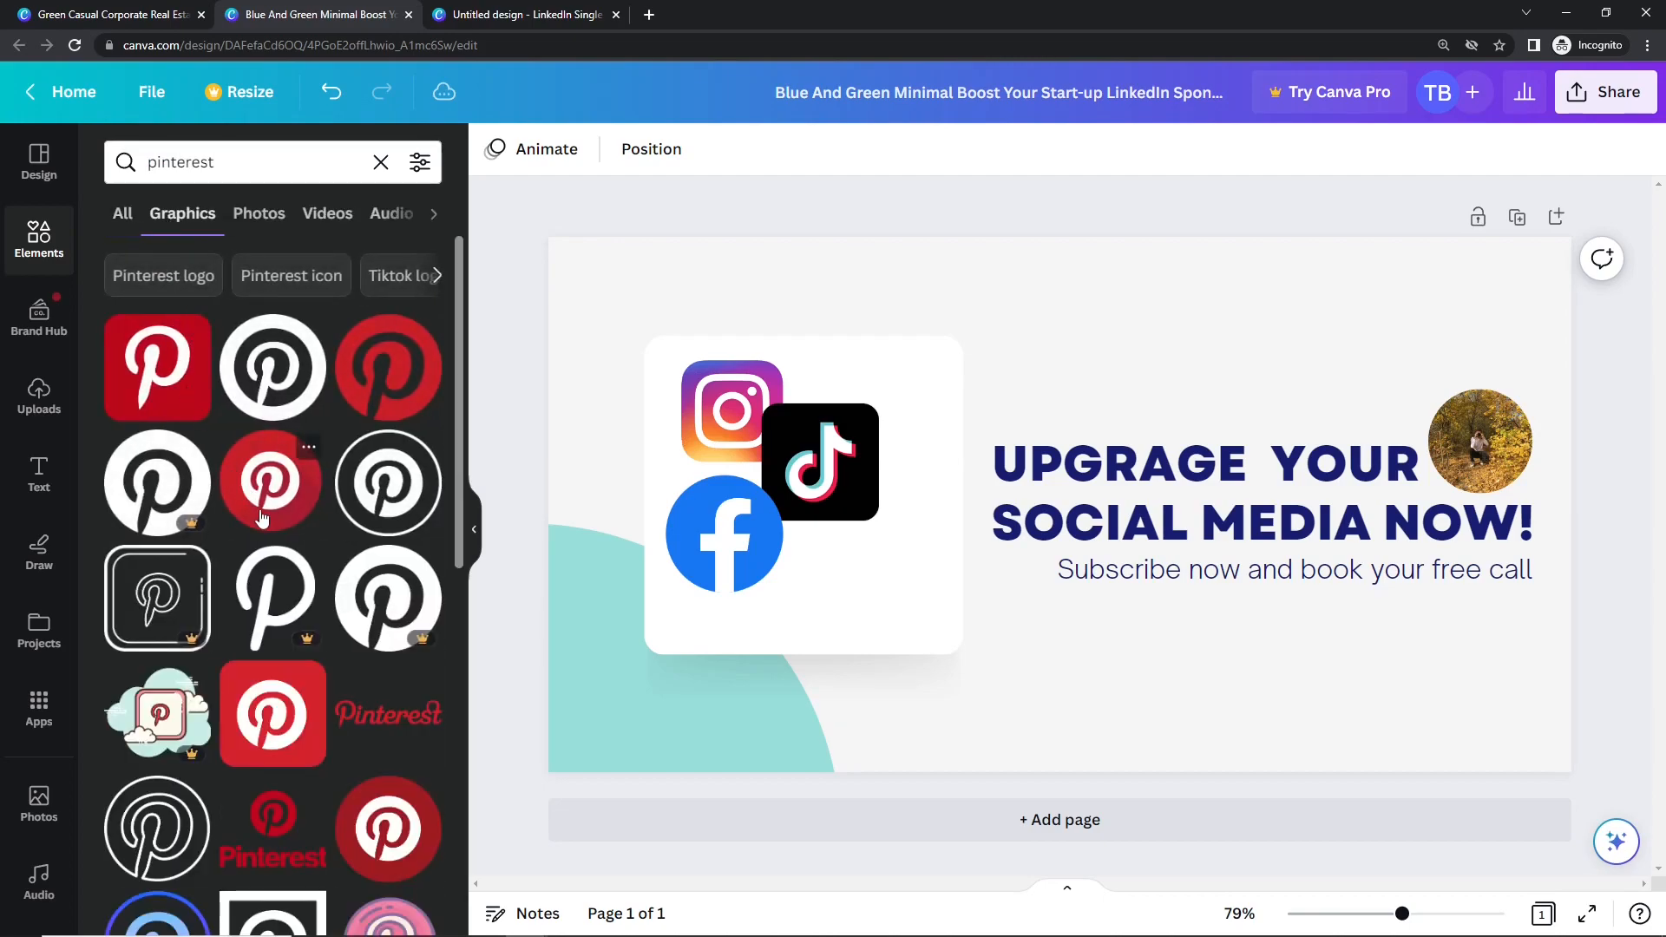
left_click(266, 731)
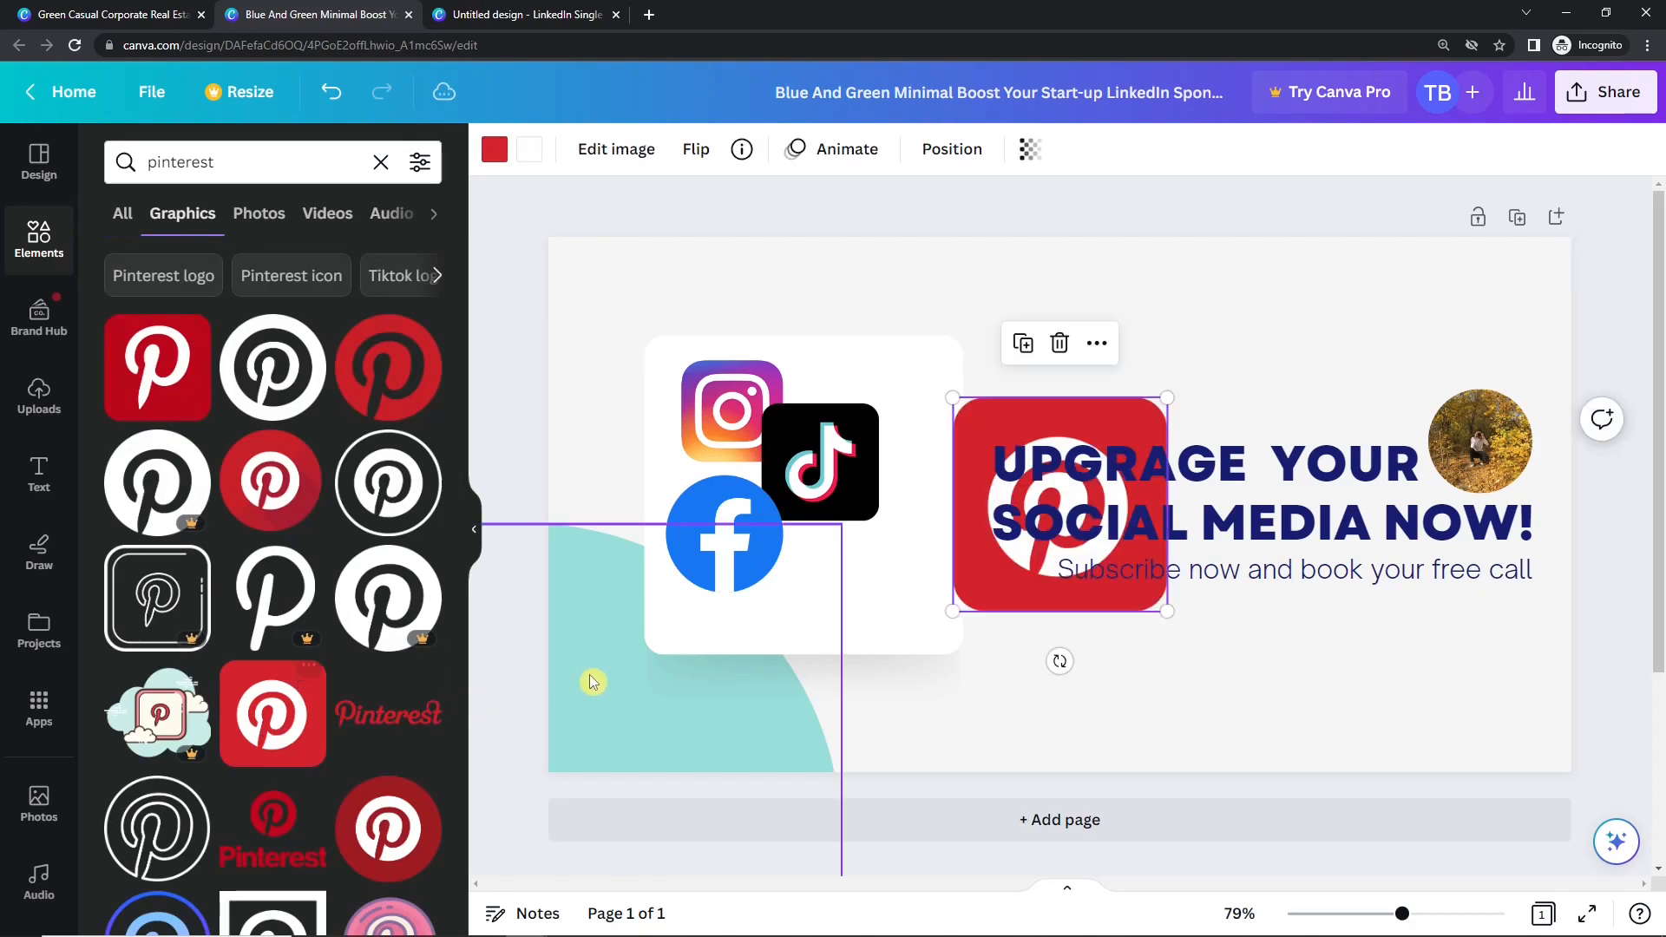
left_click_drag(1177, 390, 1070, 518)
left_click_drag(1002, 606, 928, 617)
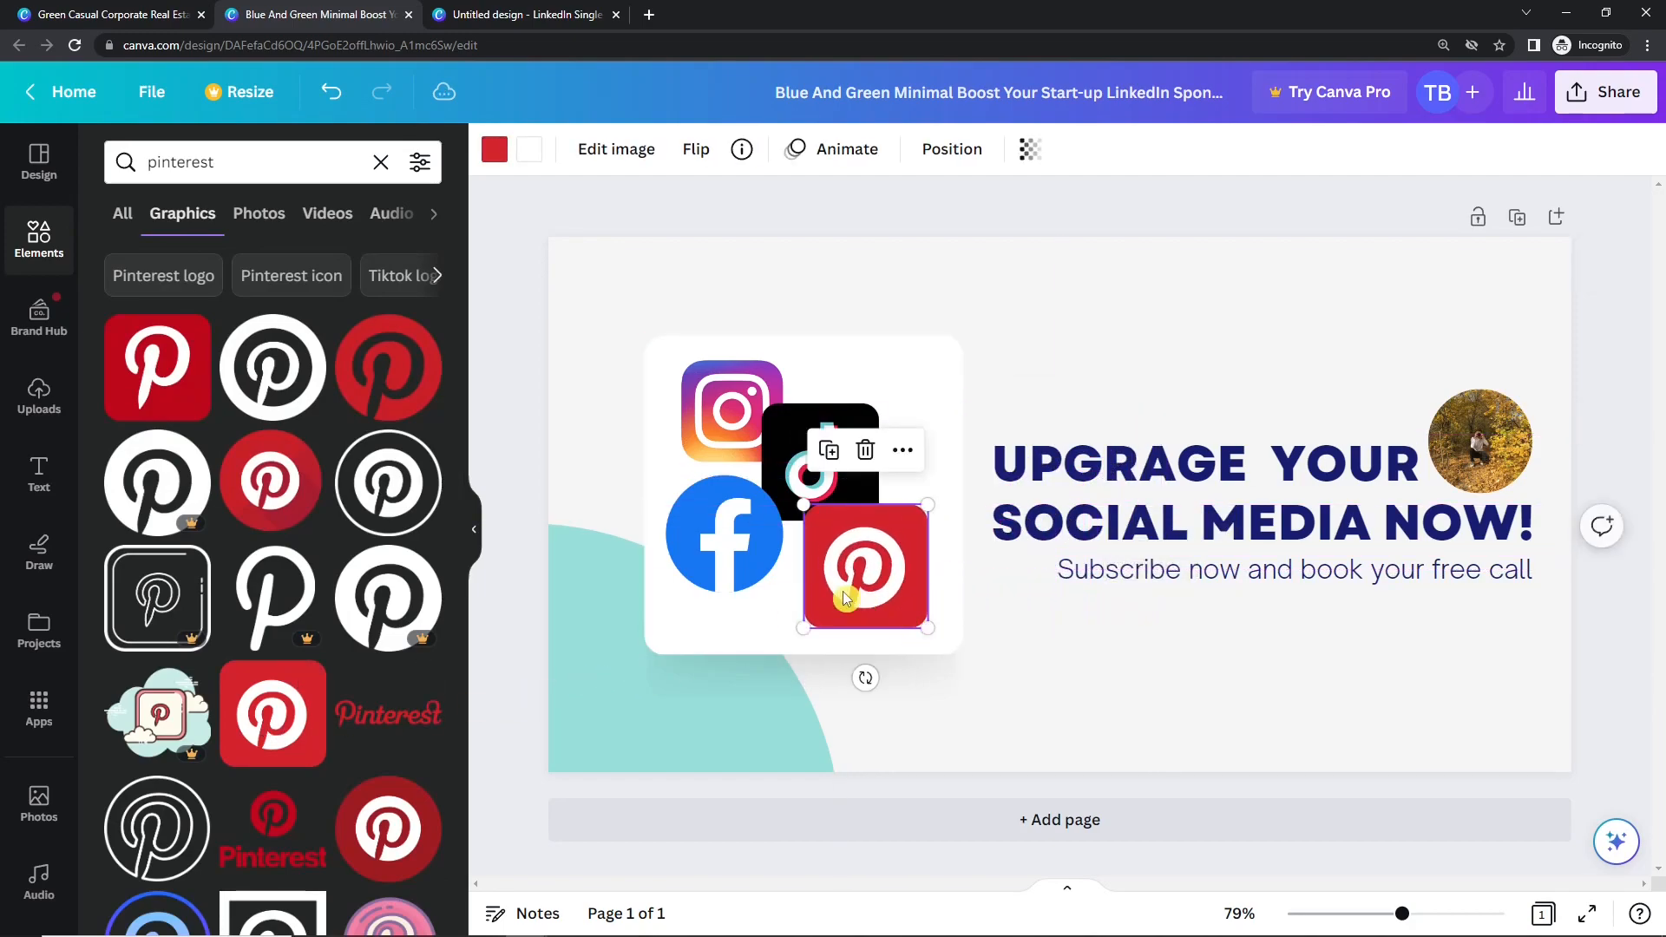
Cluster the Facebook, TikTok and Pinterest logos more tightly around the Instagram logo in the white card
left_click_drag(704, 545, 721, 535)
mouse_move(807, 453)
left_mouse_down()
mouse_move(855, 410)
mouse_move(808, 434)
left_mouse_up()
left_click_drag(718, 502, 722, 502)
left_click_drag(835, 546, 821, 548)
Browse the image editing effects available for the Pinterest logo
left_click(586, 149)
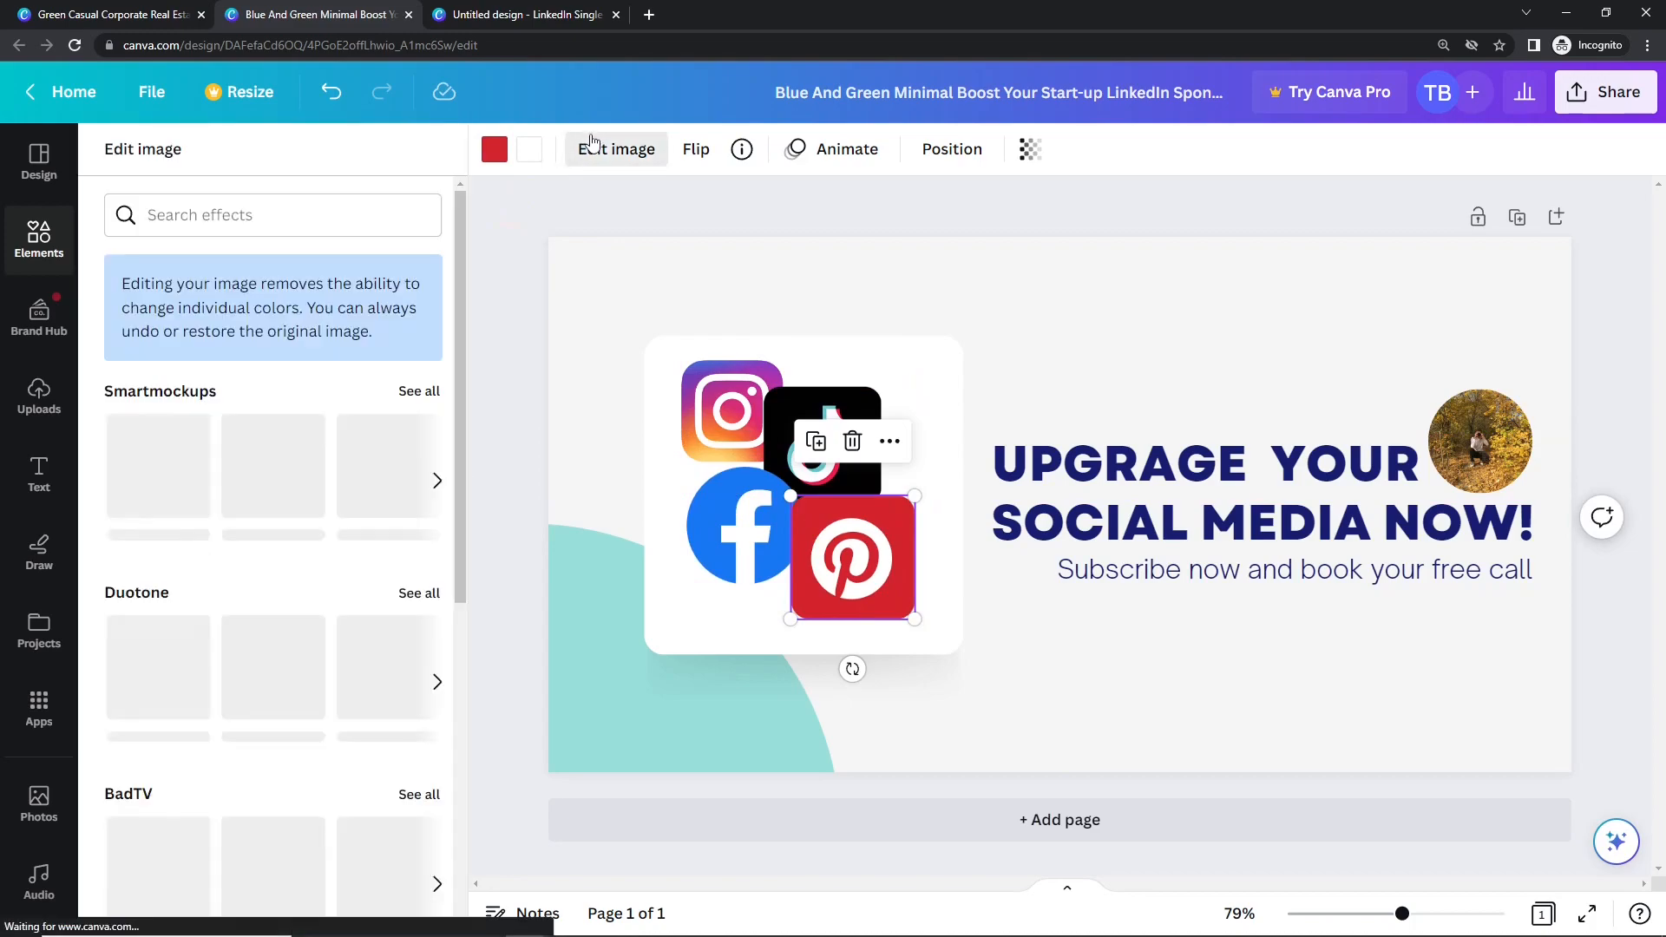
scroll(335, 461, "down", 5)
scroll(336, 461, "up", 4)
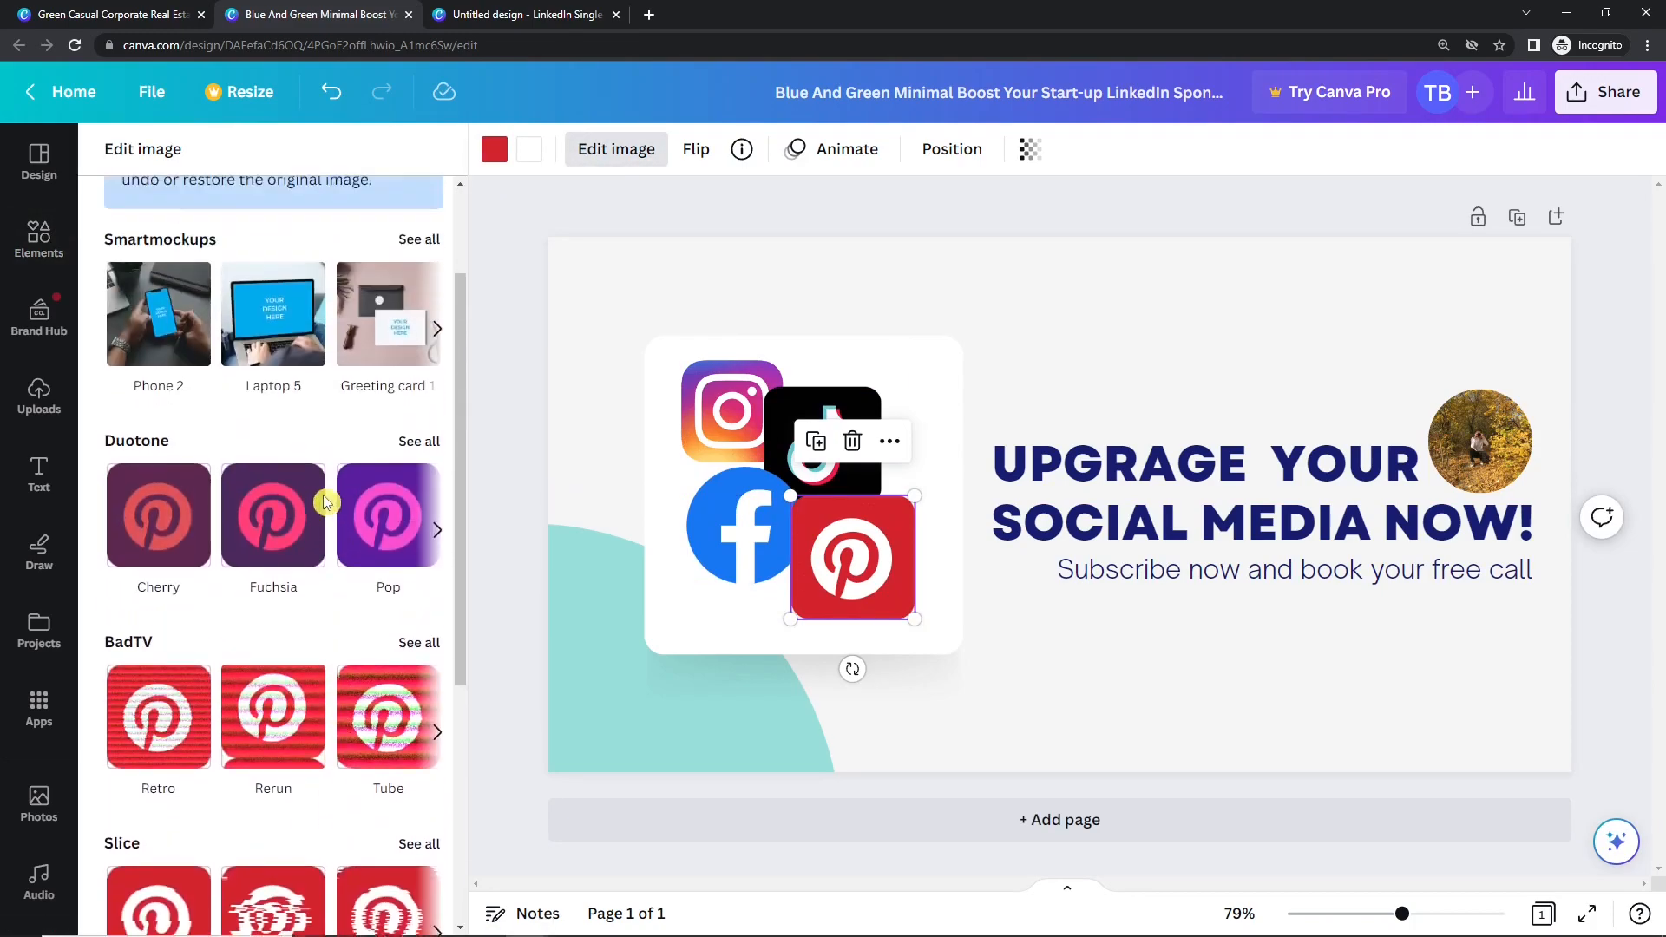
scroll(279, 550, "down", 5)
scroll(278, 550, "down", 1)
scroll(279, 551, "up", 6)
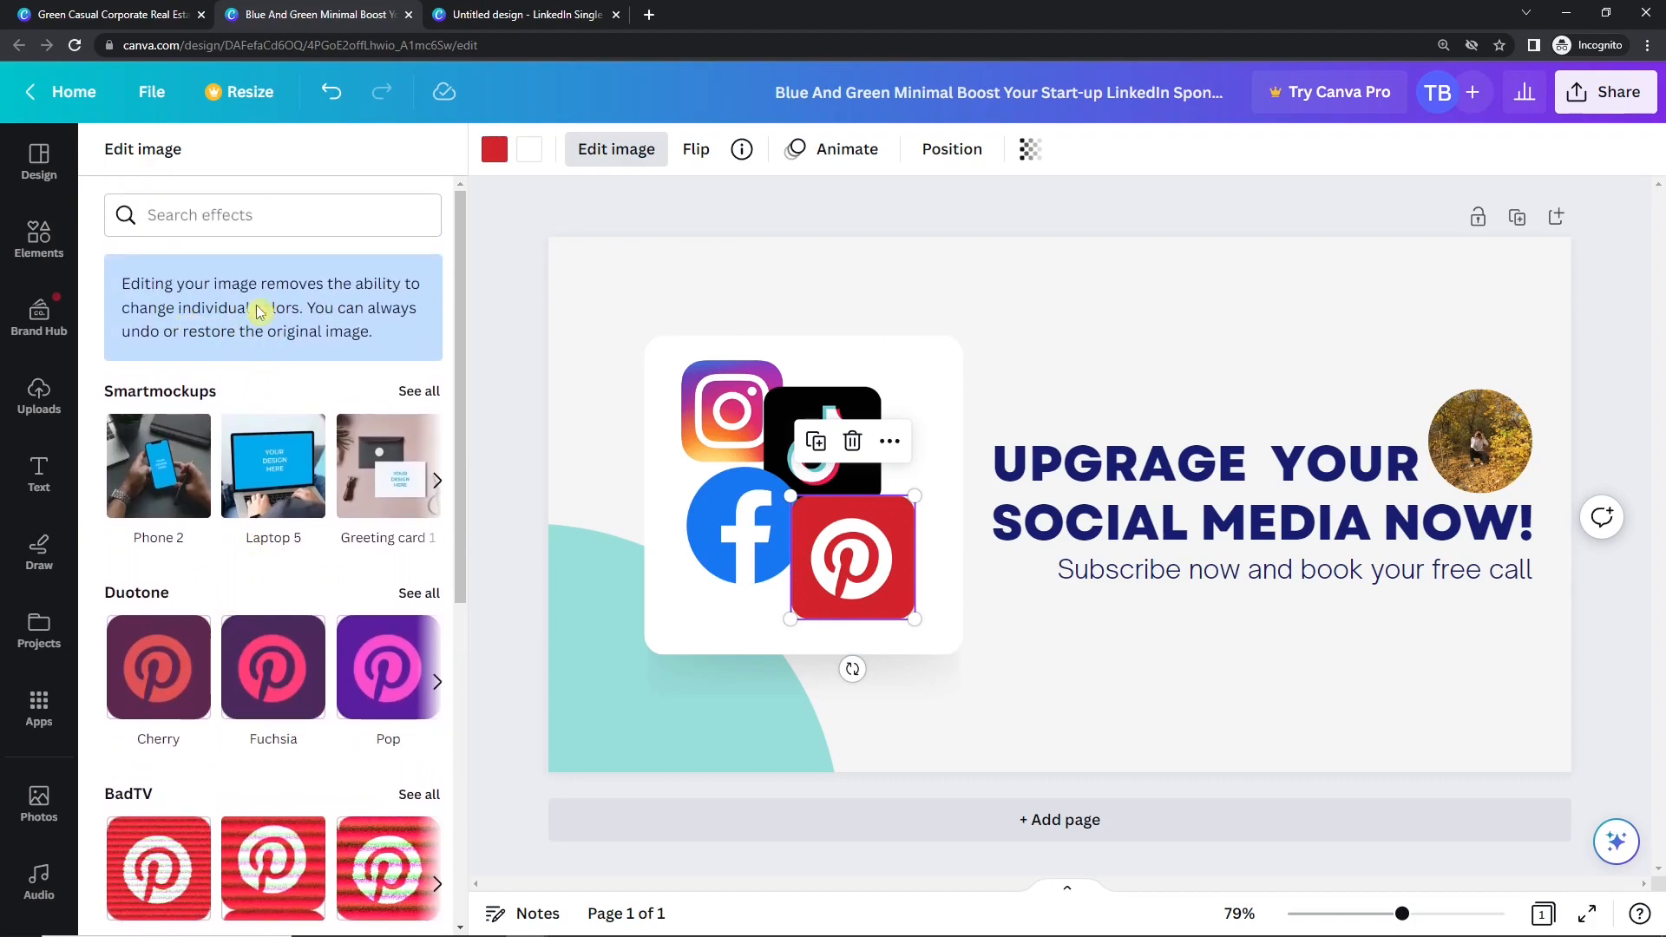
Look through the effects, adjustment and crop options available for the Instagram logo
left_click(546, 284)
left_click(688, 407)
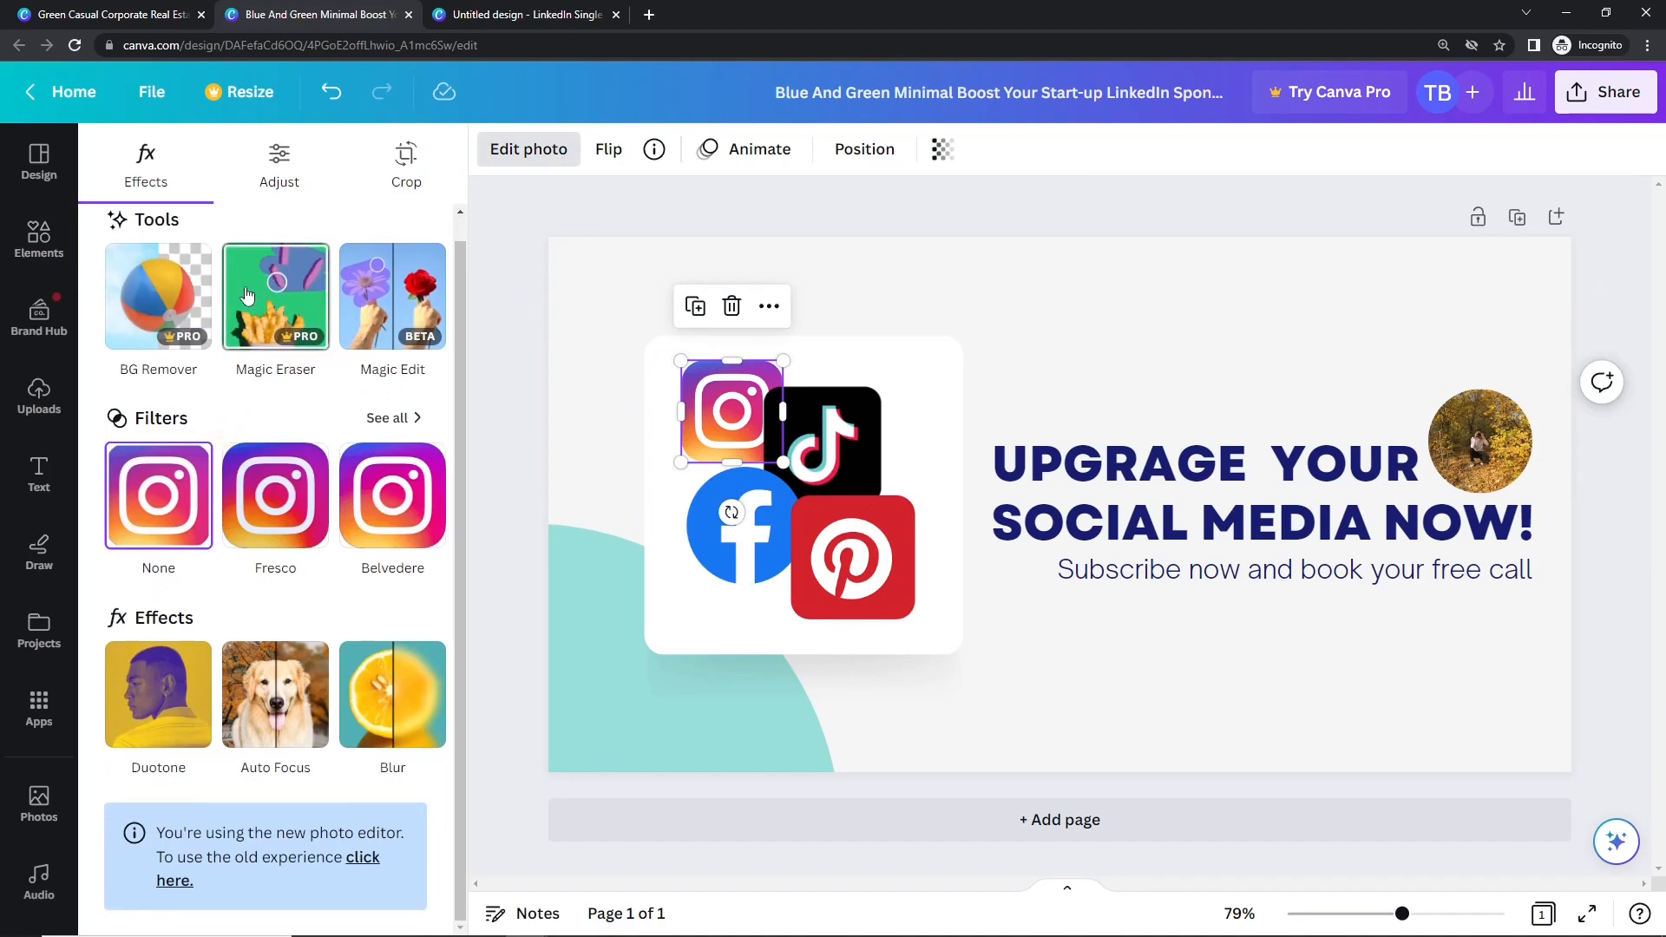
left_click(278, 174)
left_click(430, 198)
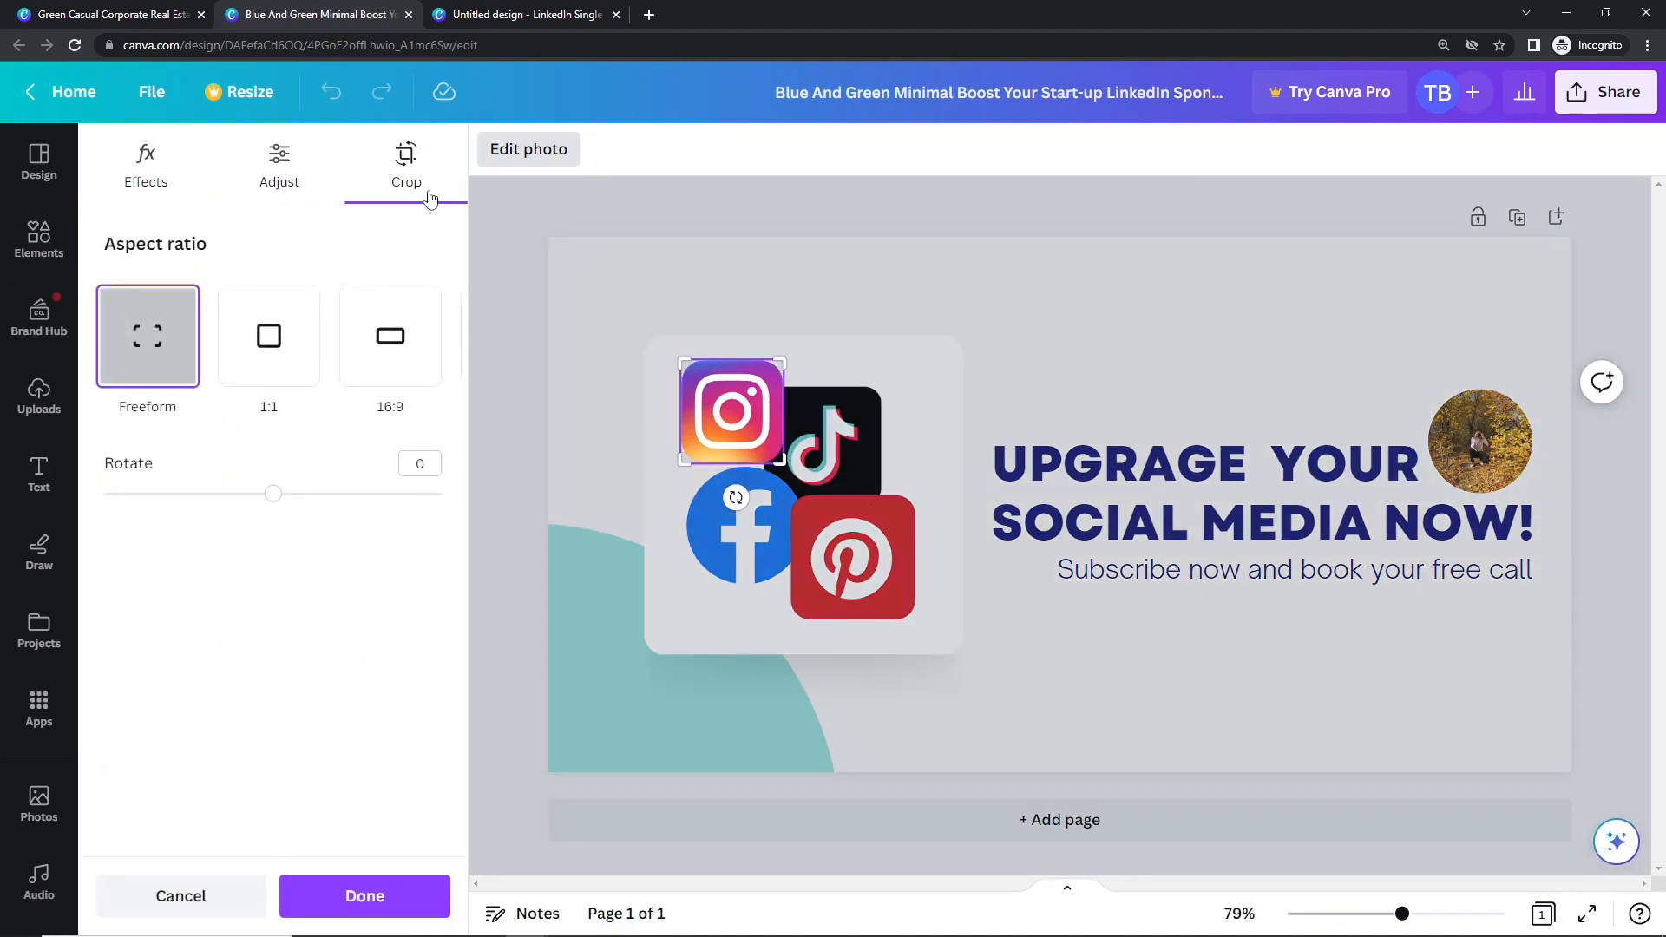
left_click(165, 187)
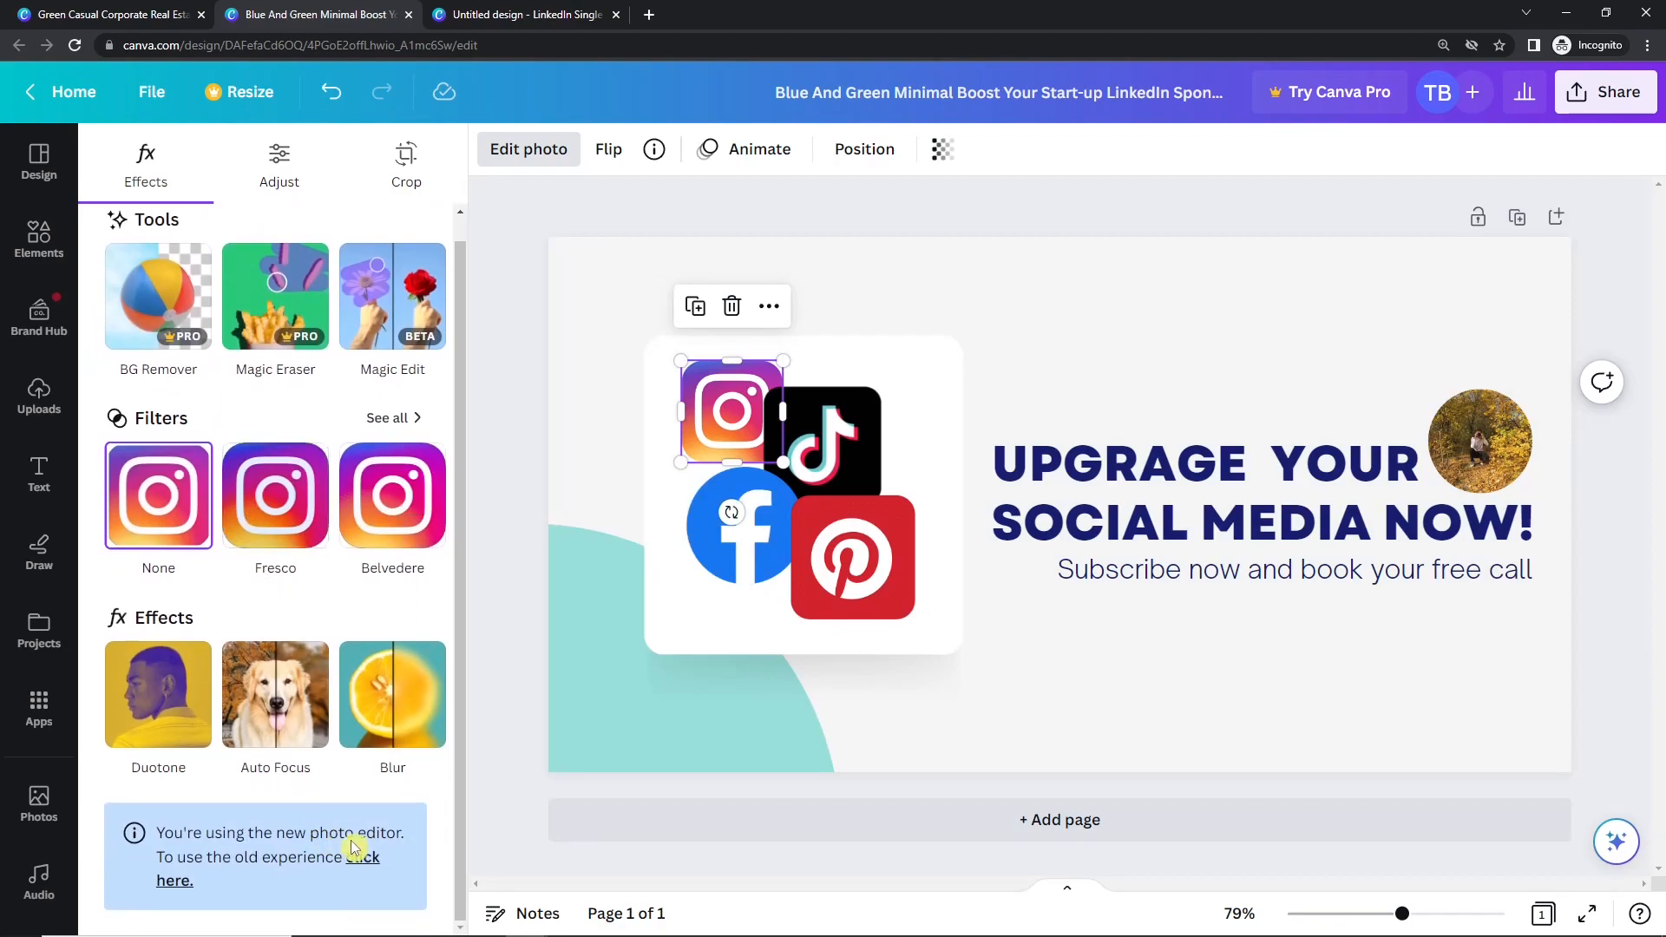
Revert to the old photo editor and close the Instagram logo's crop settings
left_click(368, 863)
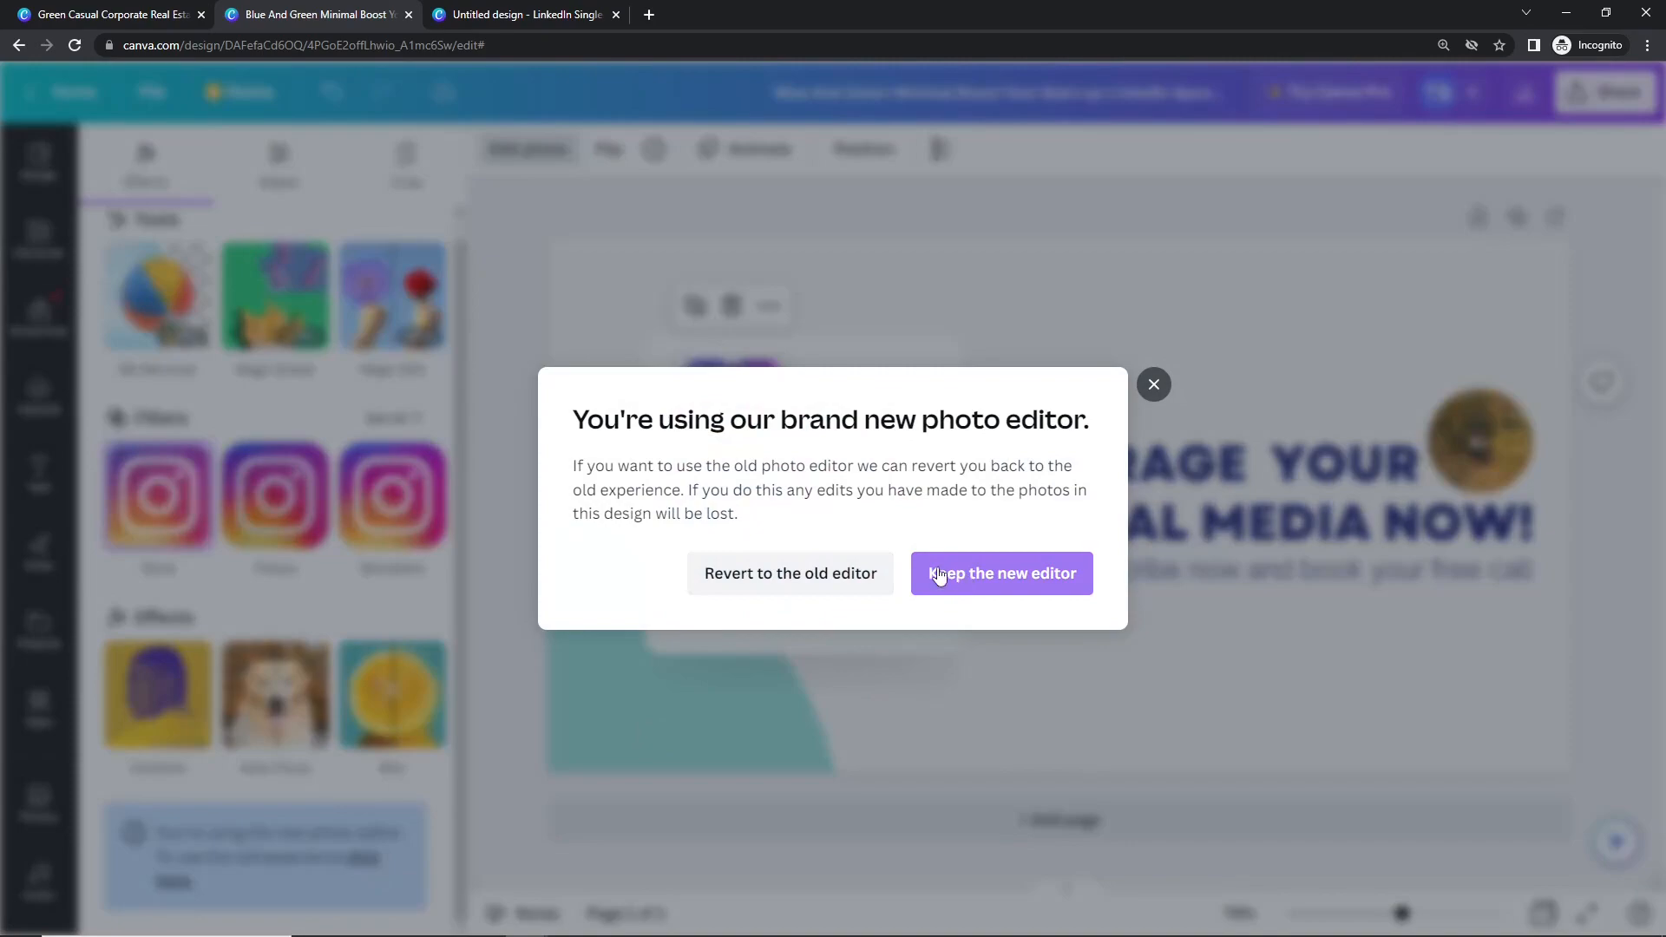
left_click(809, 574)
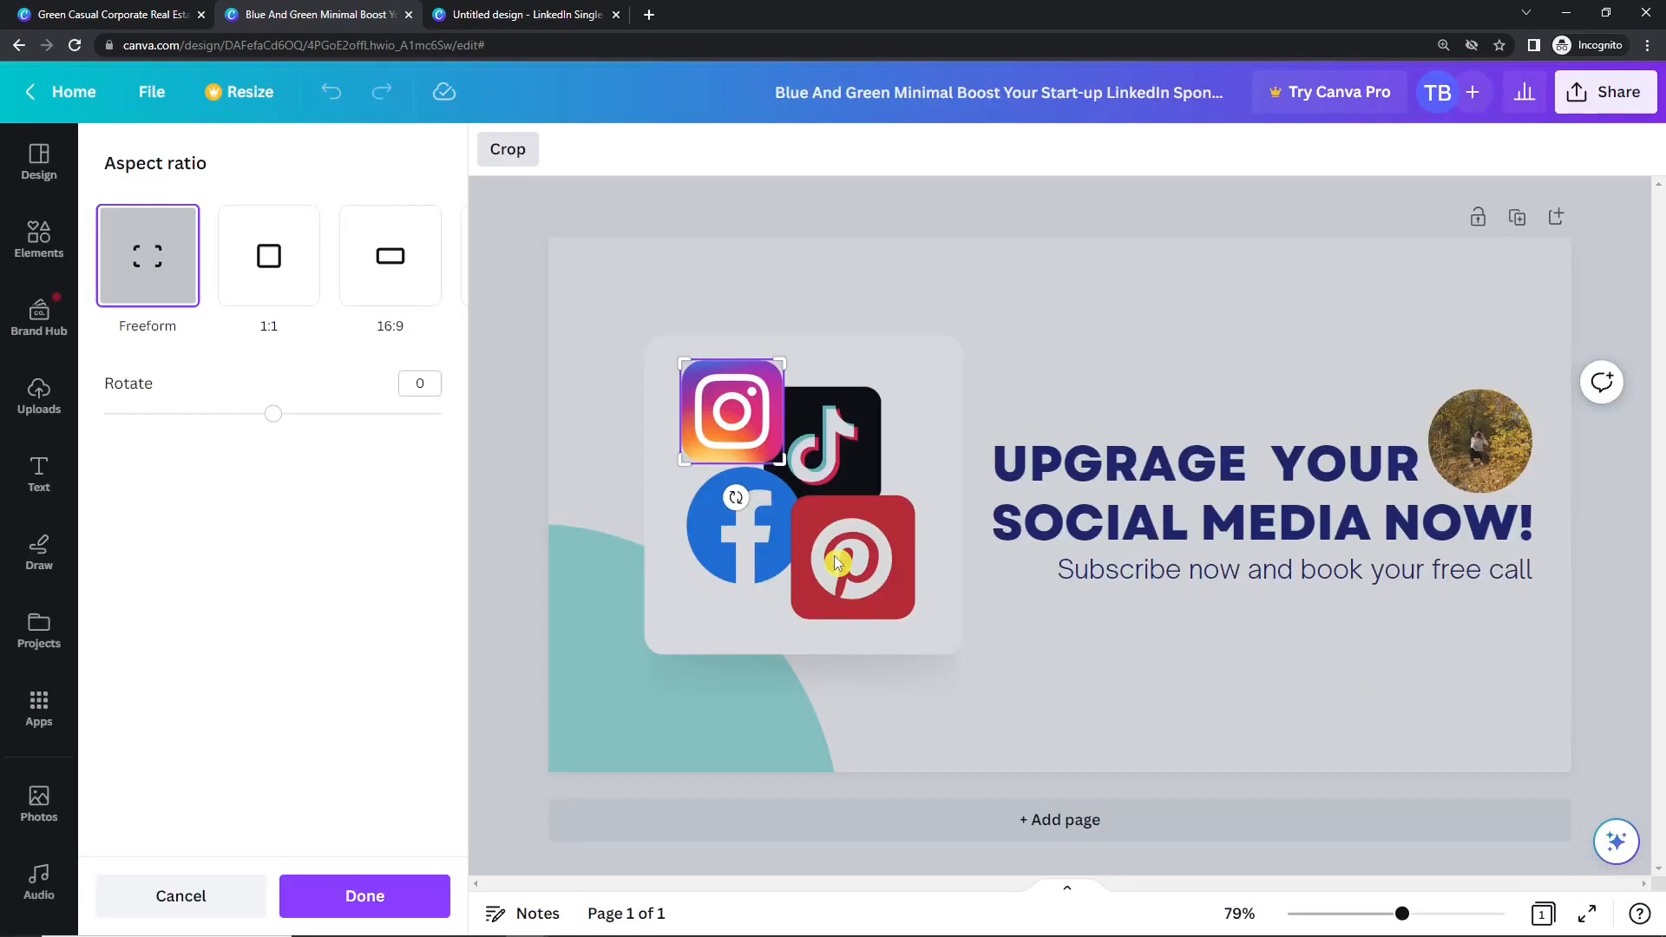
left_click(351, 911)
Examine the old editor's adjustments, filters, tools and effects for the Instagram logo
left_click(529, 150)
scroll(237, 510, "down", 4)
scroll(237, 511, "down", 2)
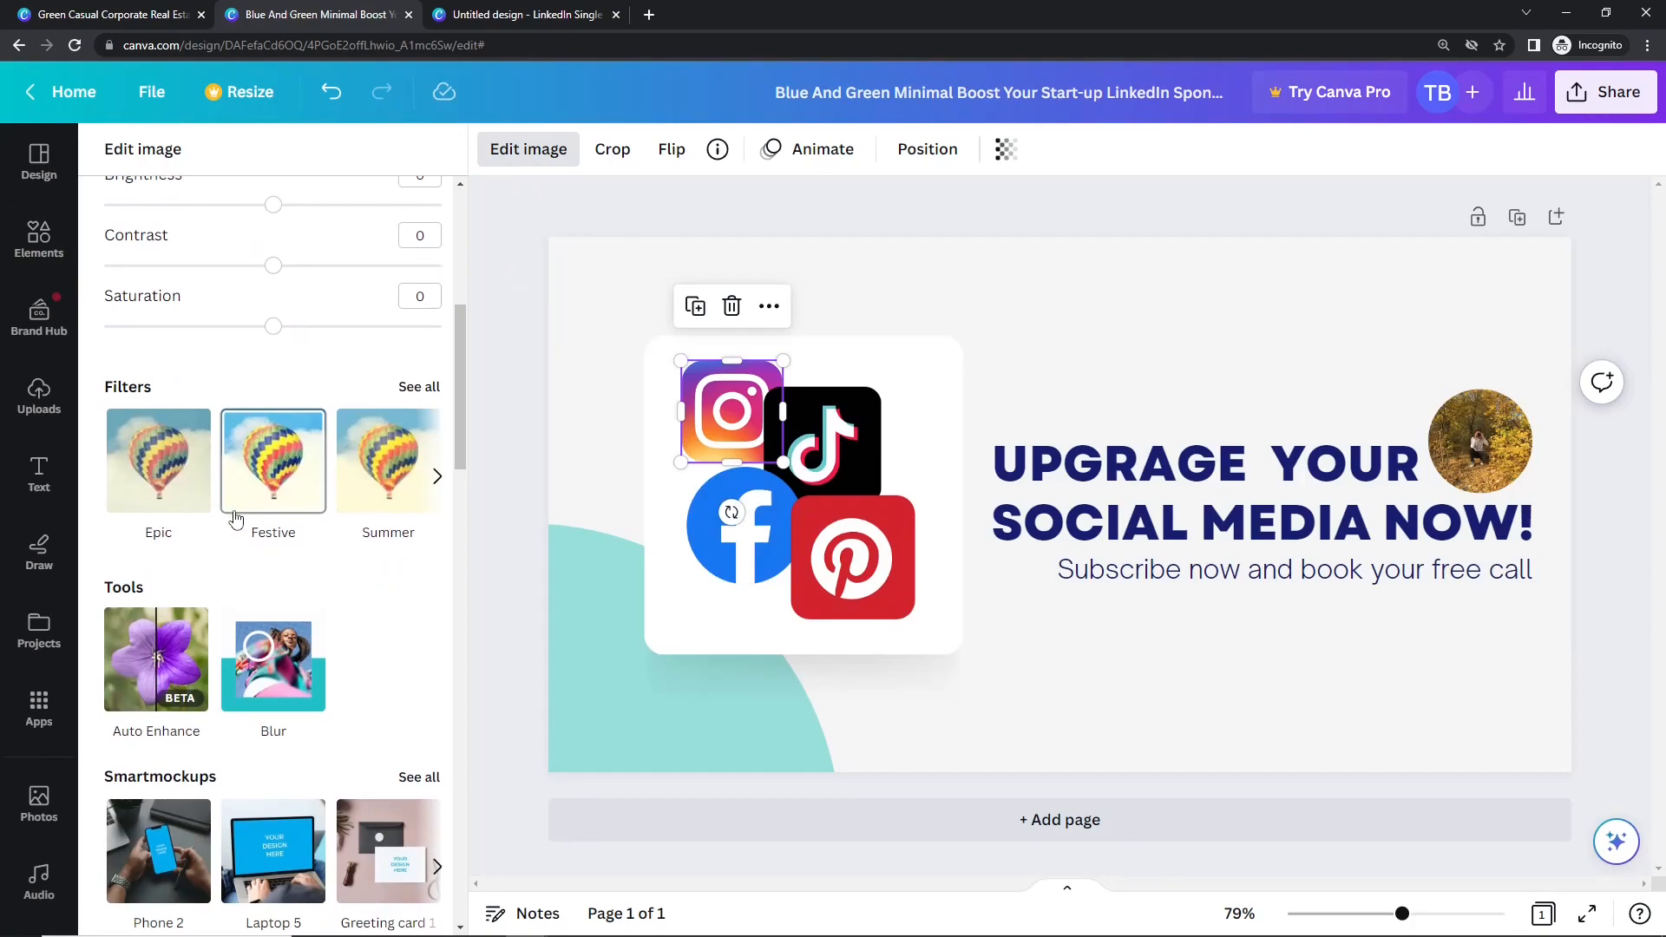
scroll(237, 516, "down", 7)
scroll(230, 517, "up", 5)
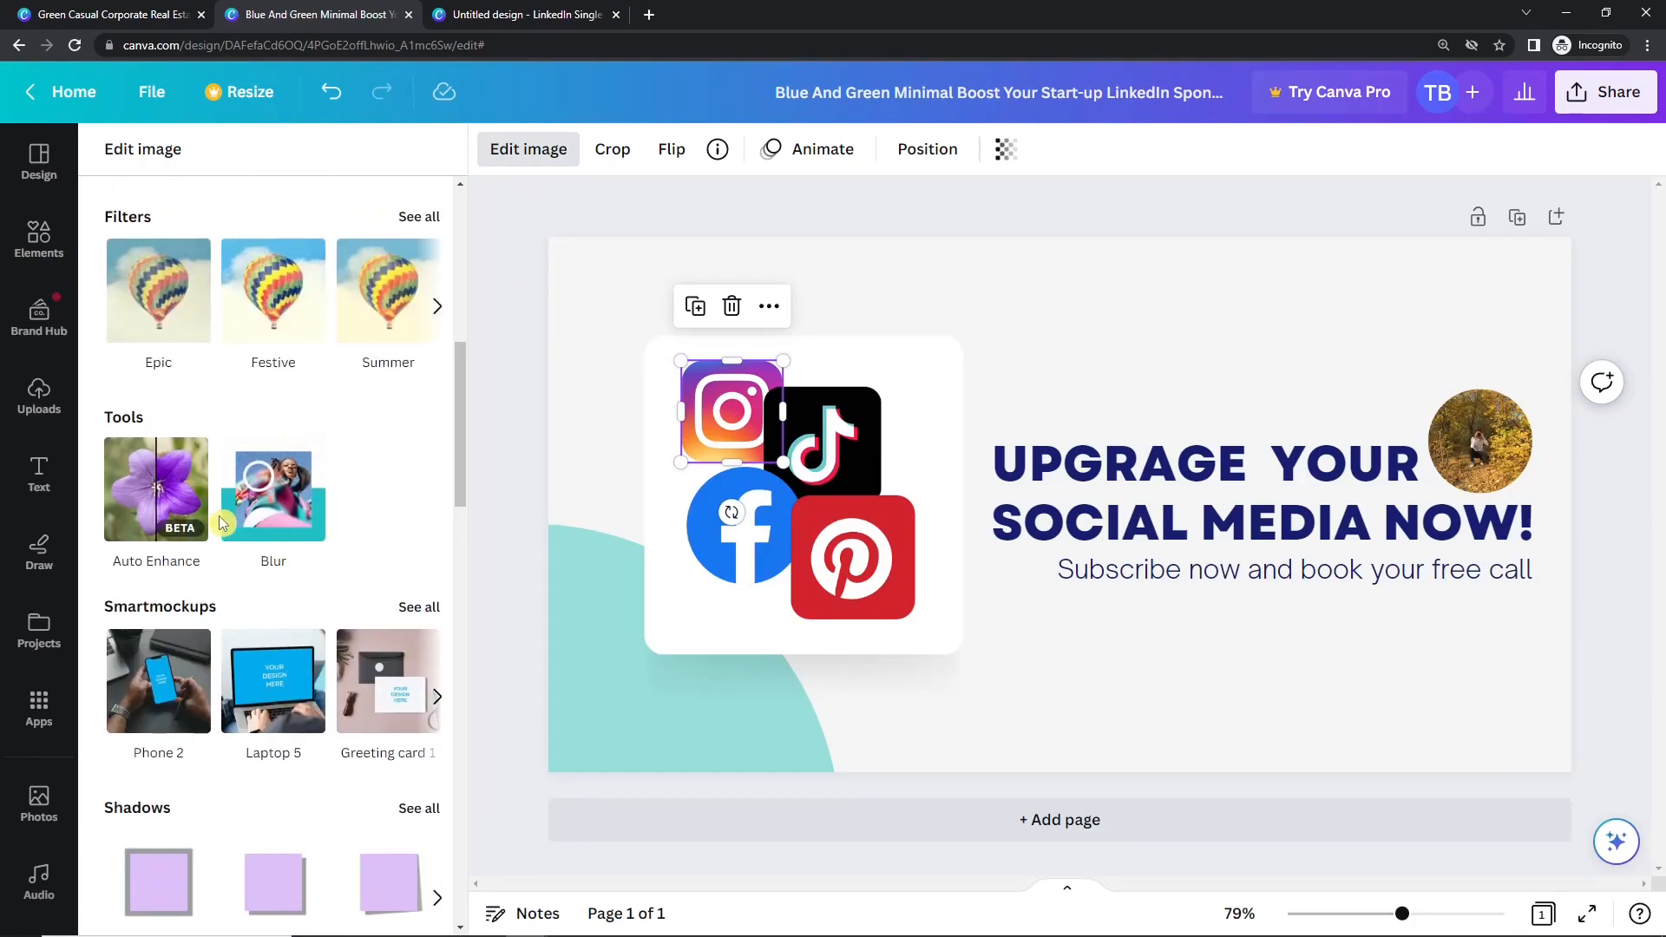
scroll(219, 516, "up", 6)
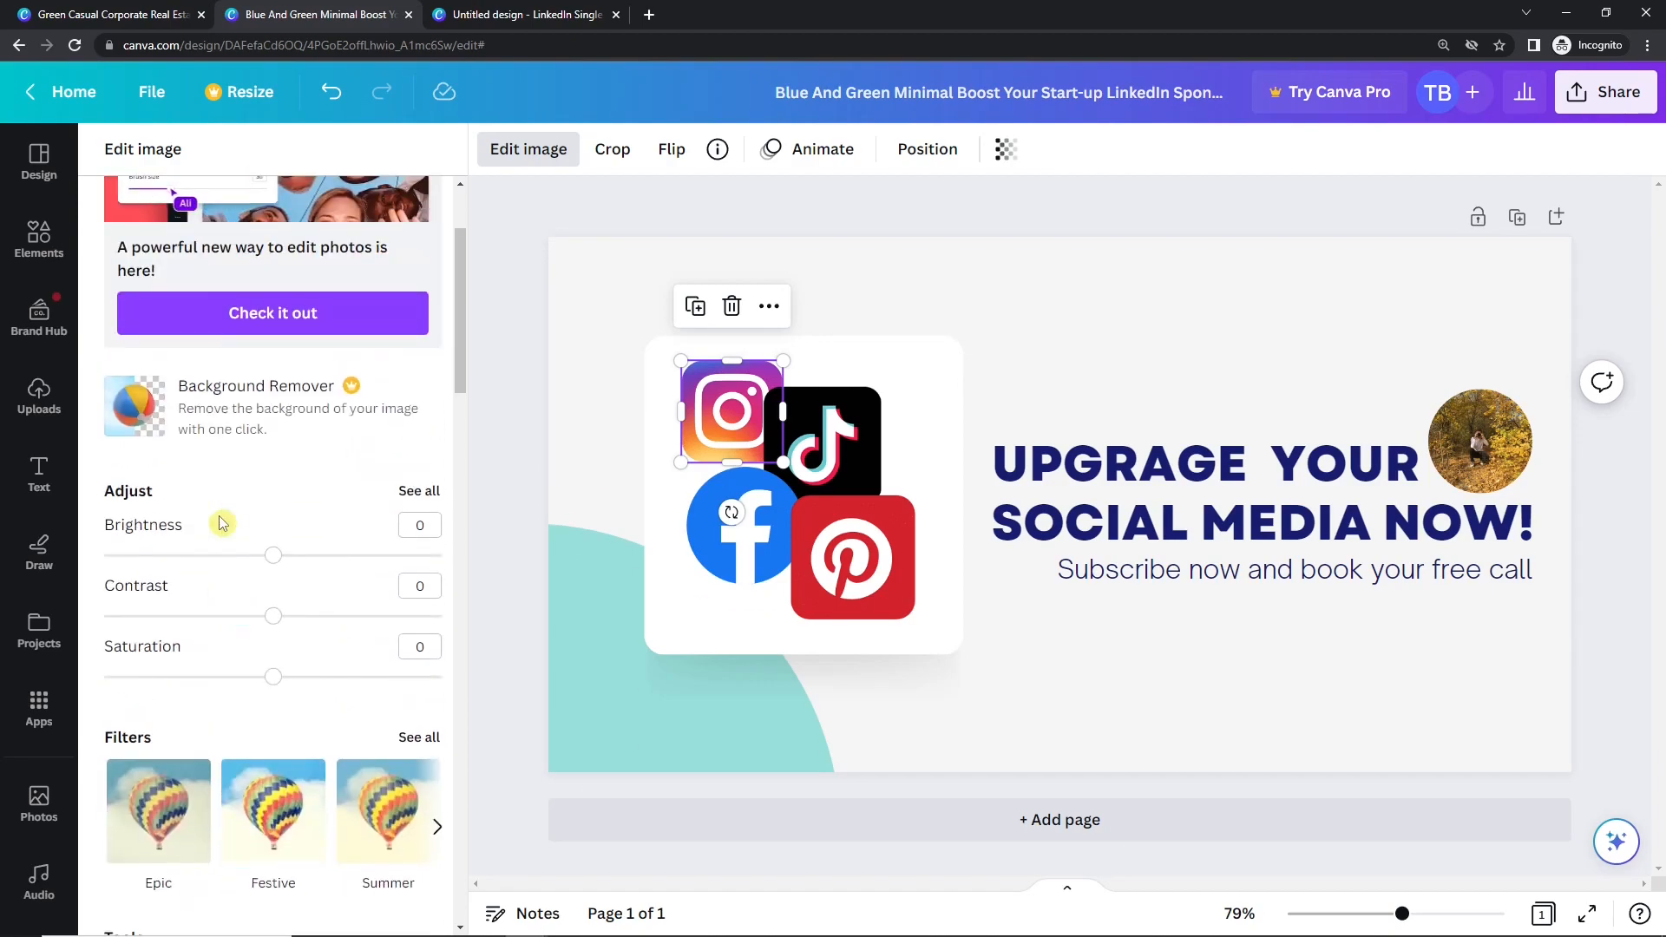
scroll(221, 522, "up", 2)
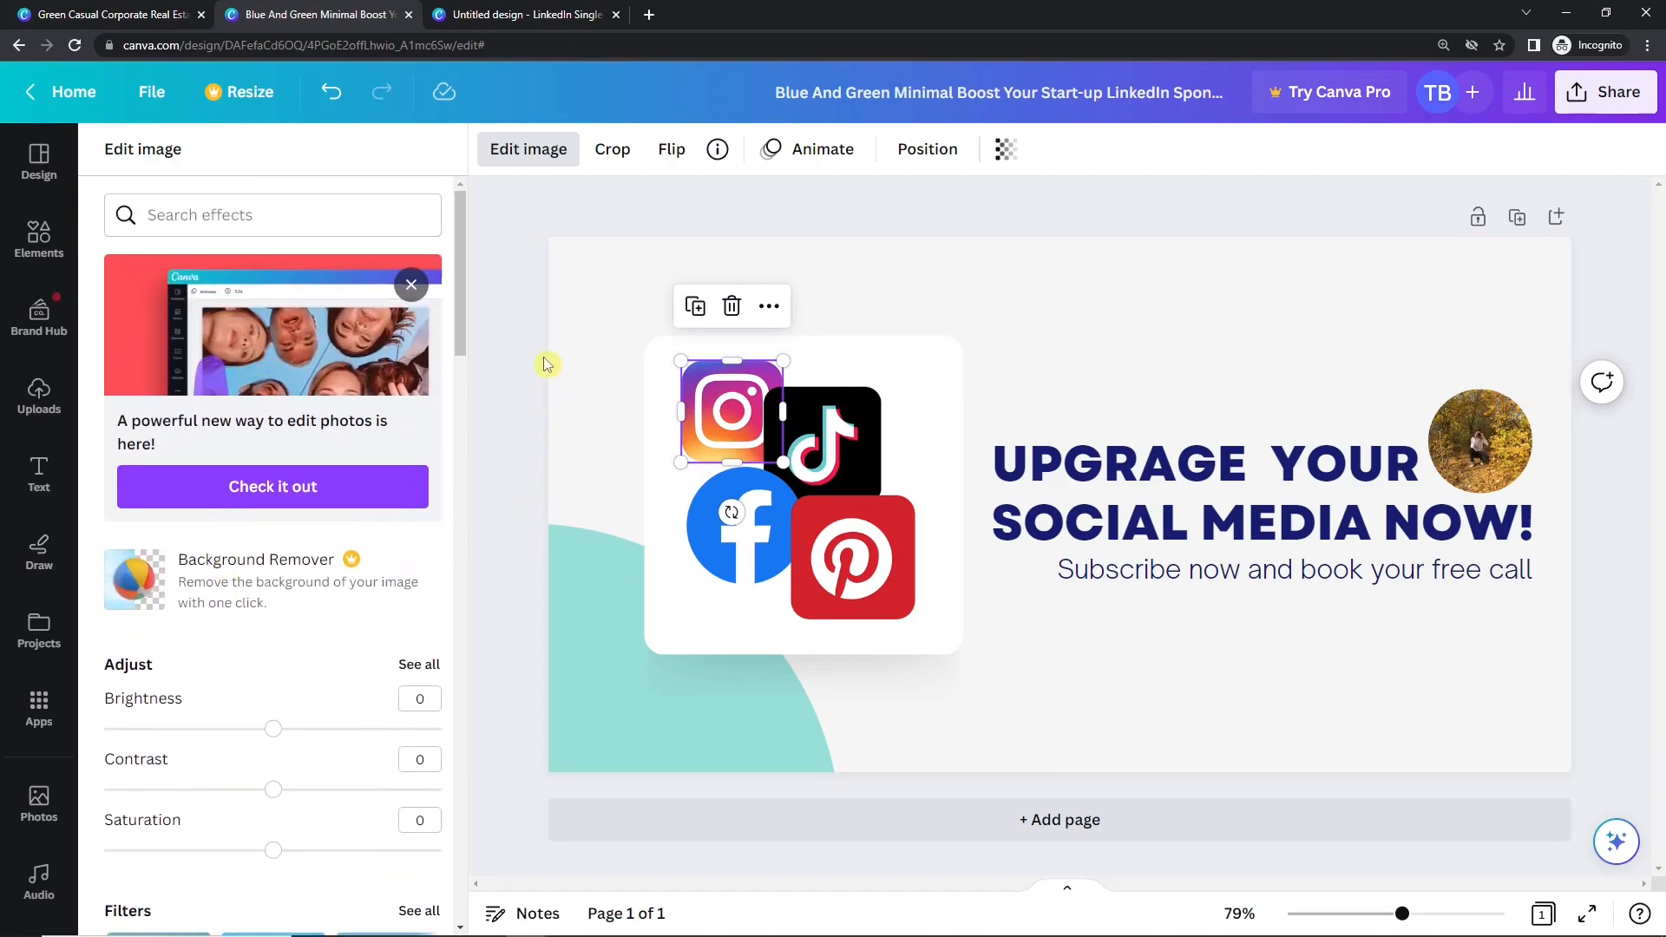
left_click(547, 363)
left_click(547, 363)
Reposition the Instagram, TikTok, Facebook and Pinterest logos into a looser cluster within the white card
left_click_drag(809, 446, 850, 420)
left_click_drag(748, 424, 753, 416)
left_click_drag(855, 433, 833, 438)
left_click_drag(745, 528, 731, 527)
left_click_drag(833, 547, 805, 548)
left_click(865, 409)
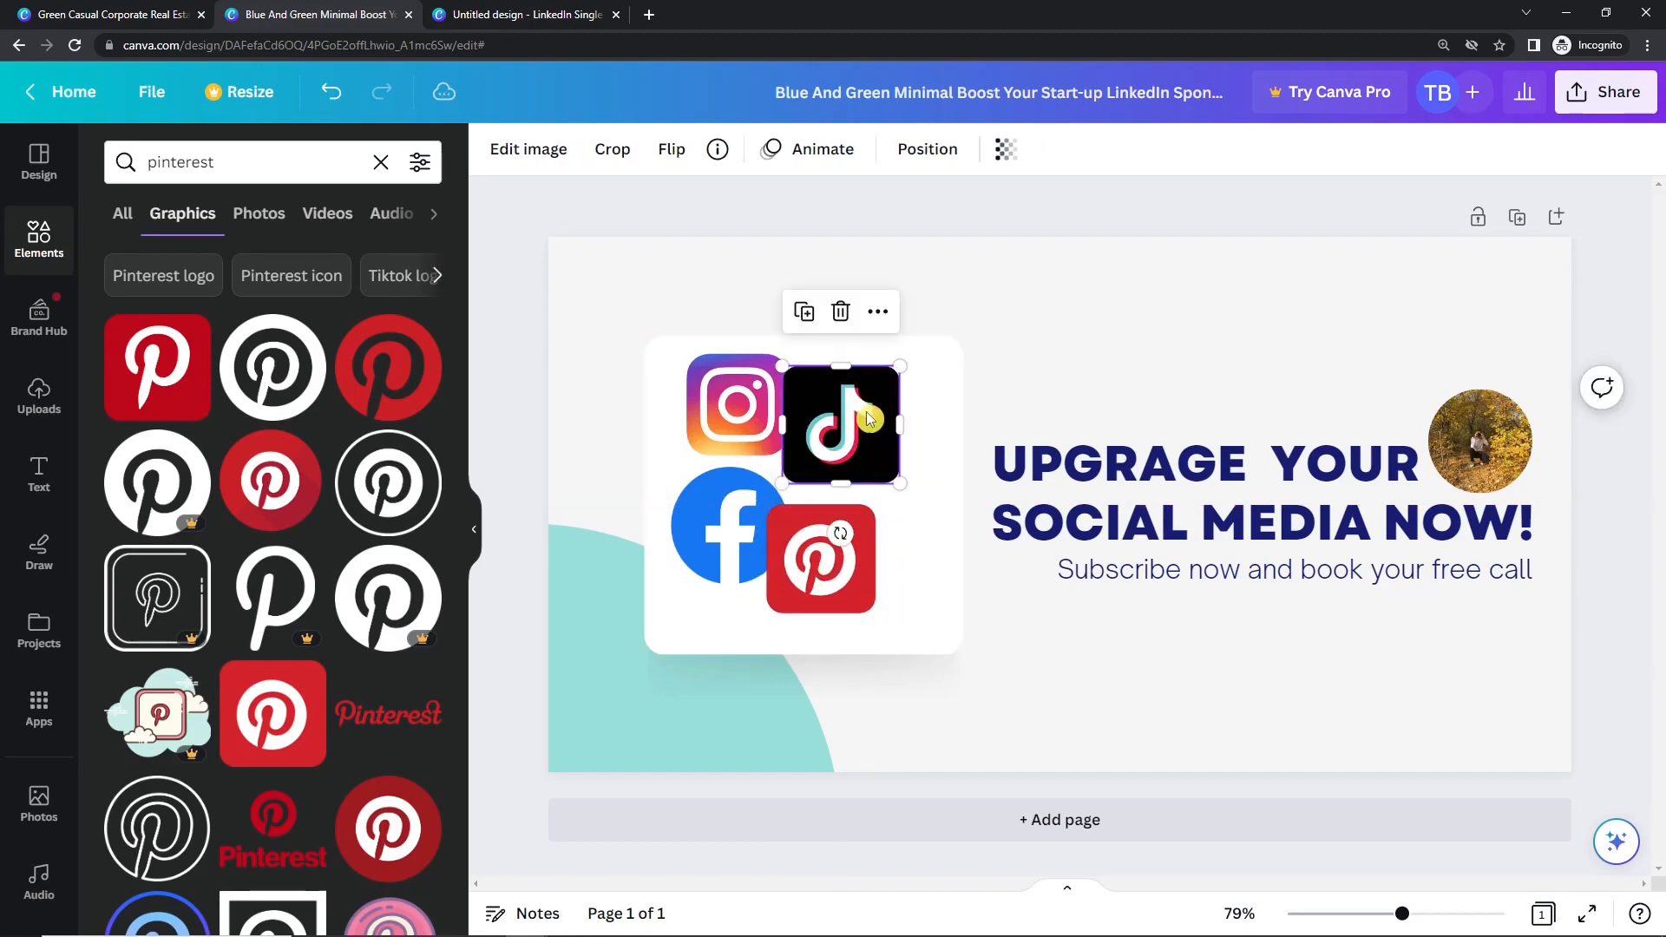
left_click_drag(865, 410, 872, 420)
left_click_drag(738, 404, 745, 404)
left_click_drag(857, 517, 899, 505)
Delete the Pinterest and Facebook logos from the white card
key("Delete")
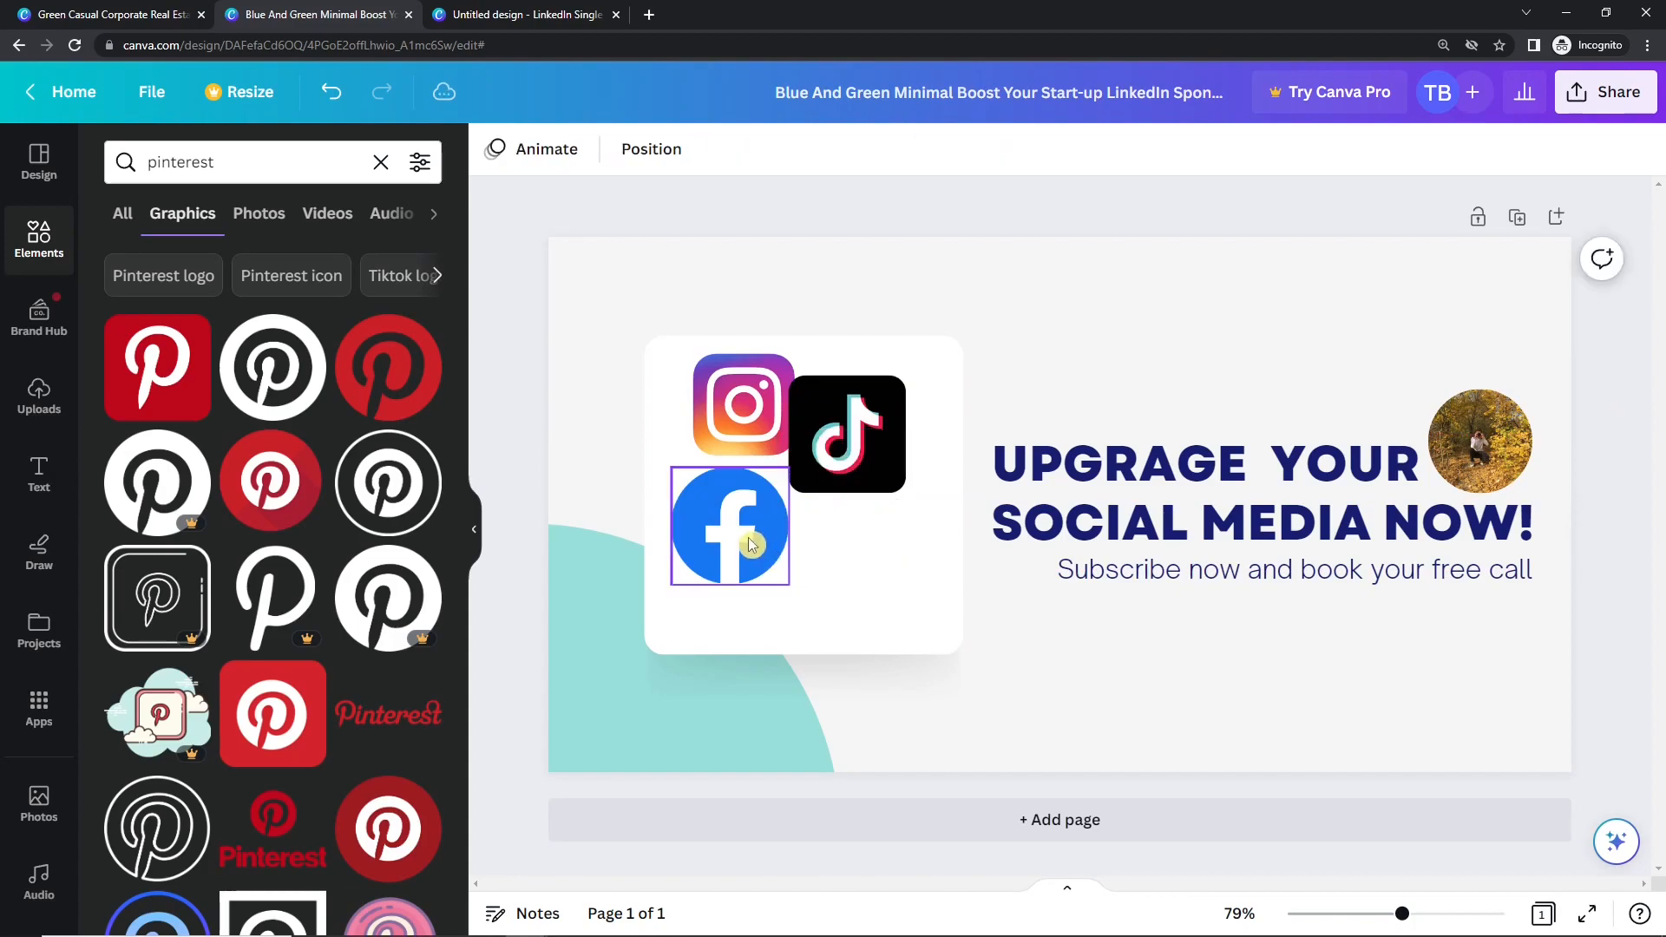
left_click(749, 538)
key("Delete")
Enlarge the Instagram and TikTok logos and arrange them diagonally in the white card, Instagram upper left and TikTok lower right
left_click_drag(839, 458, 868, 518)
left_click_drag(760, 441, 786, 497)
left_click(837, 526)
left_click_drag(817, 554, 850, 573)
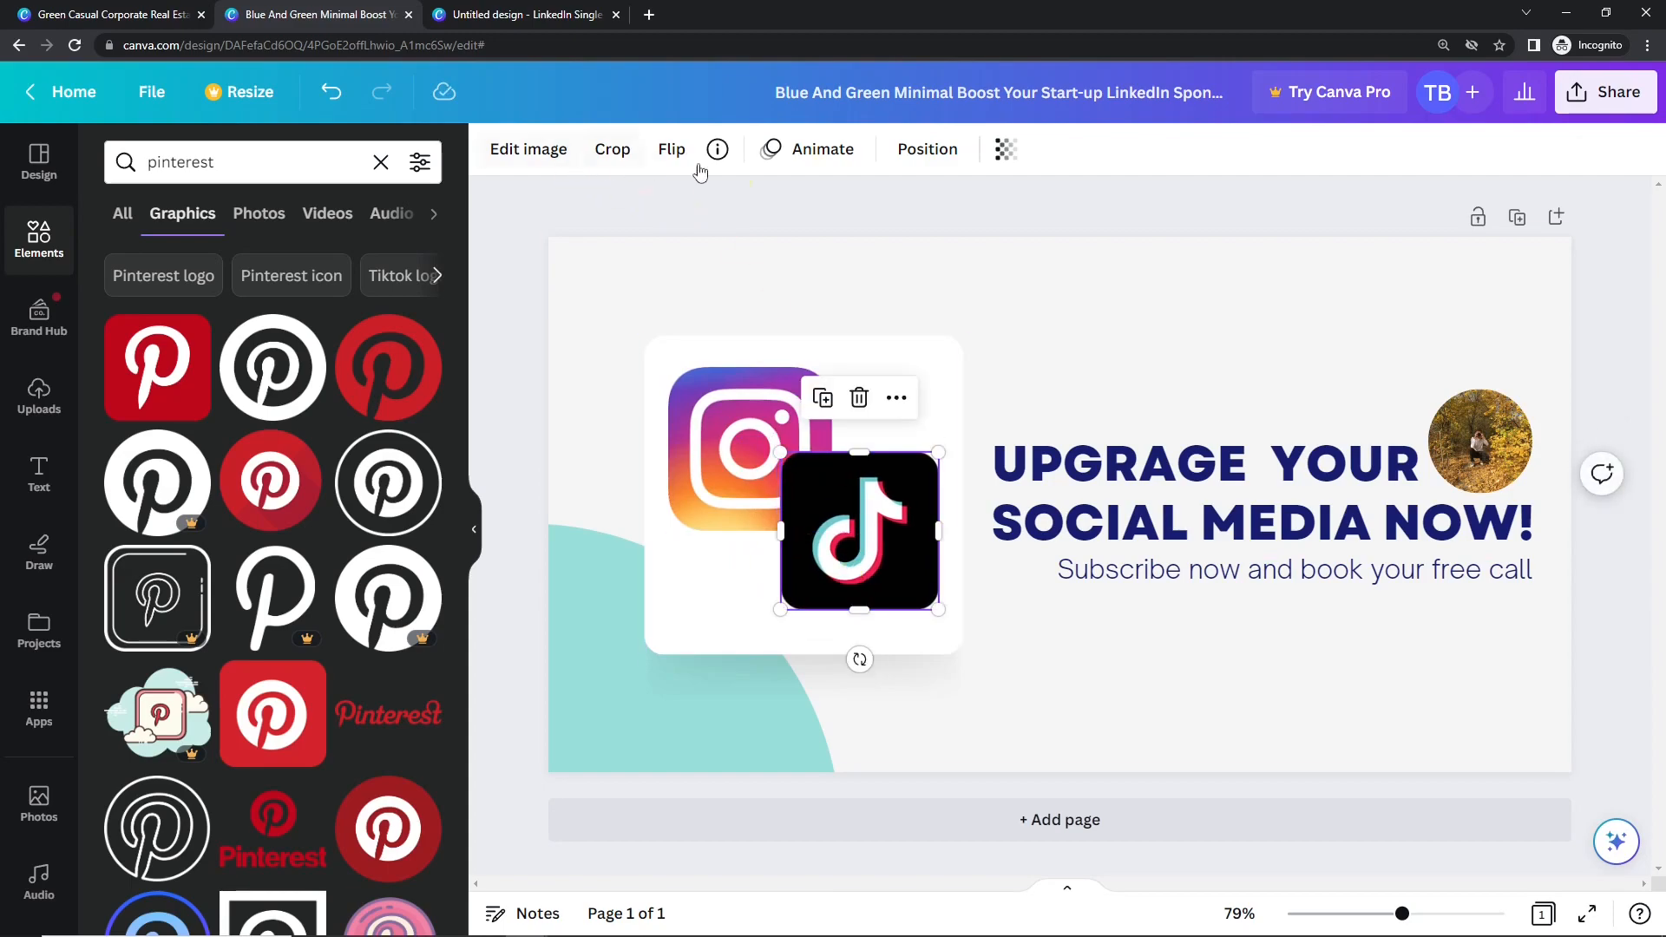
Layer the TikTok logo behind the Instagram logo but in front of the white card
left_click(926, 149)
left_click(438, 252)
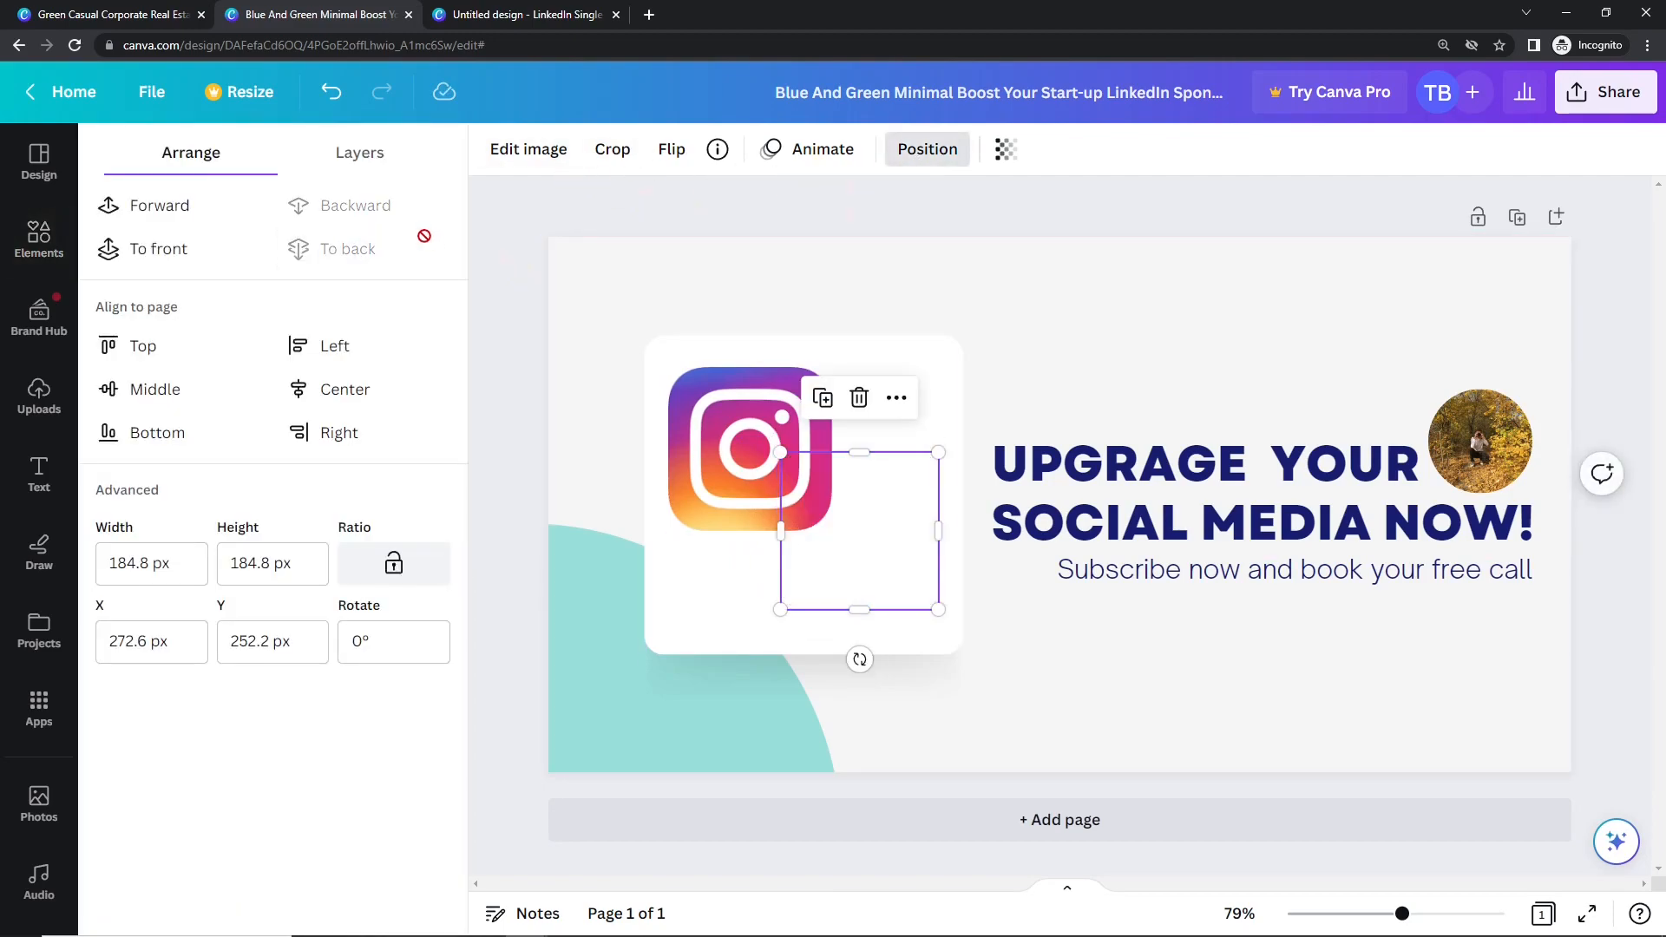
left_click(180, 205)
left_click(515, 335)
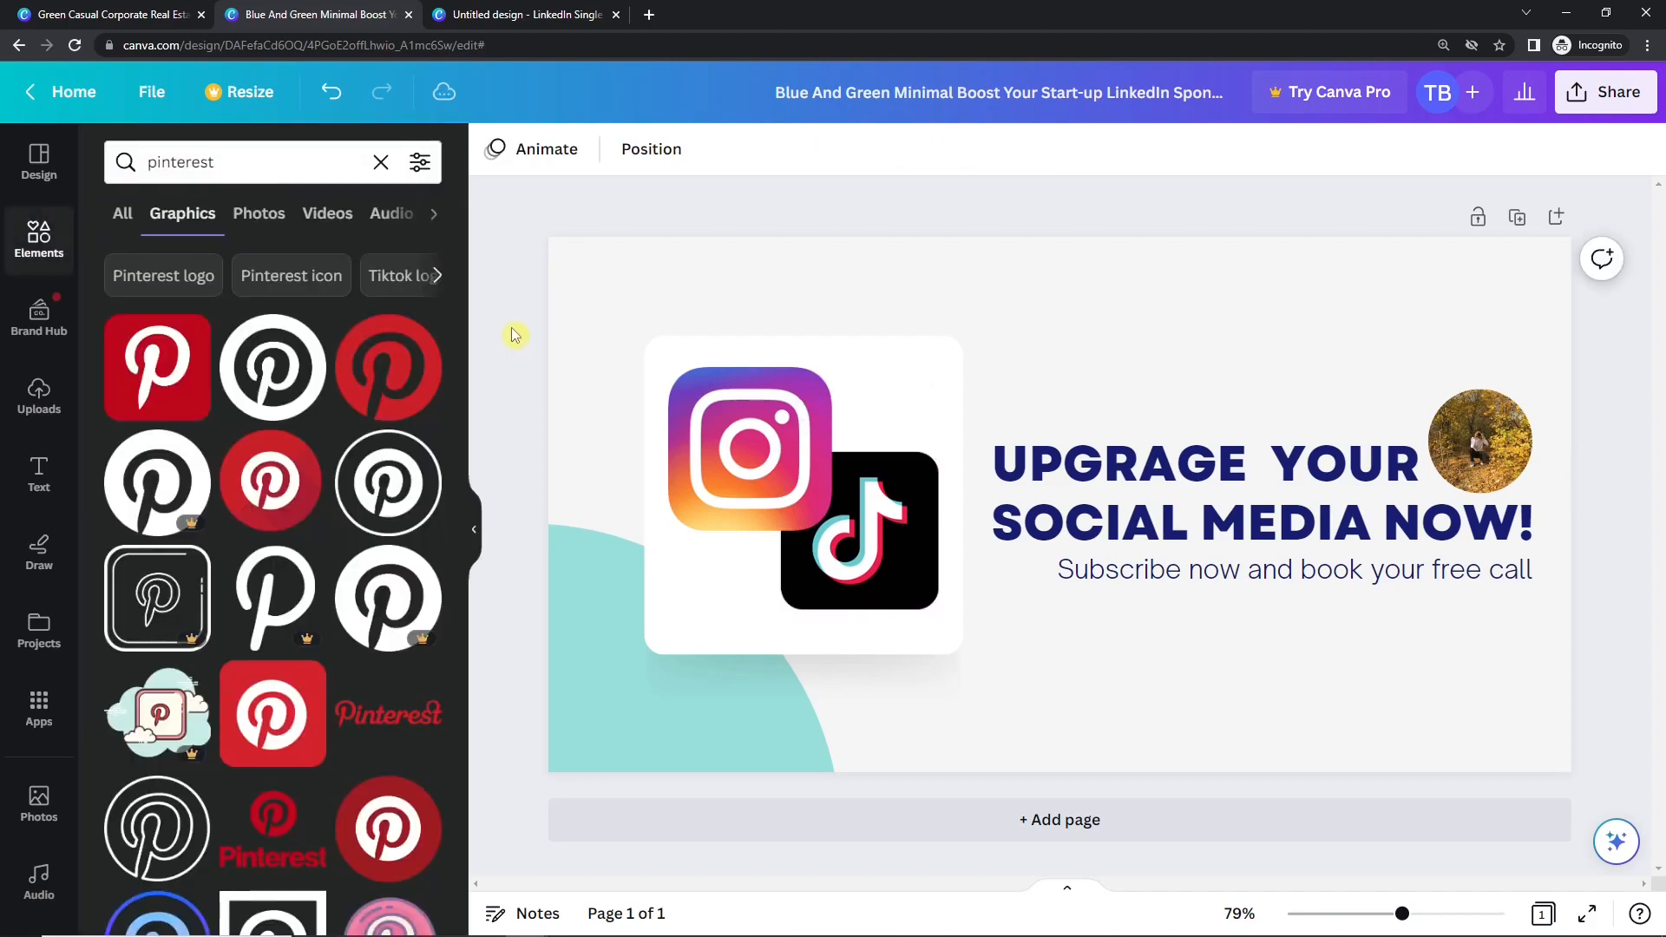
Recolor the teal circle in the lower-left corner of the design to the headline's dark navy blue
left_click(564, 651)
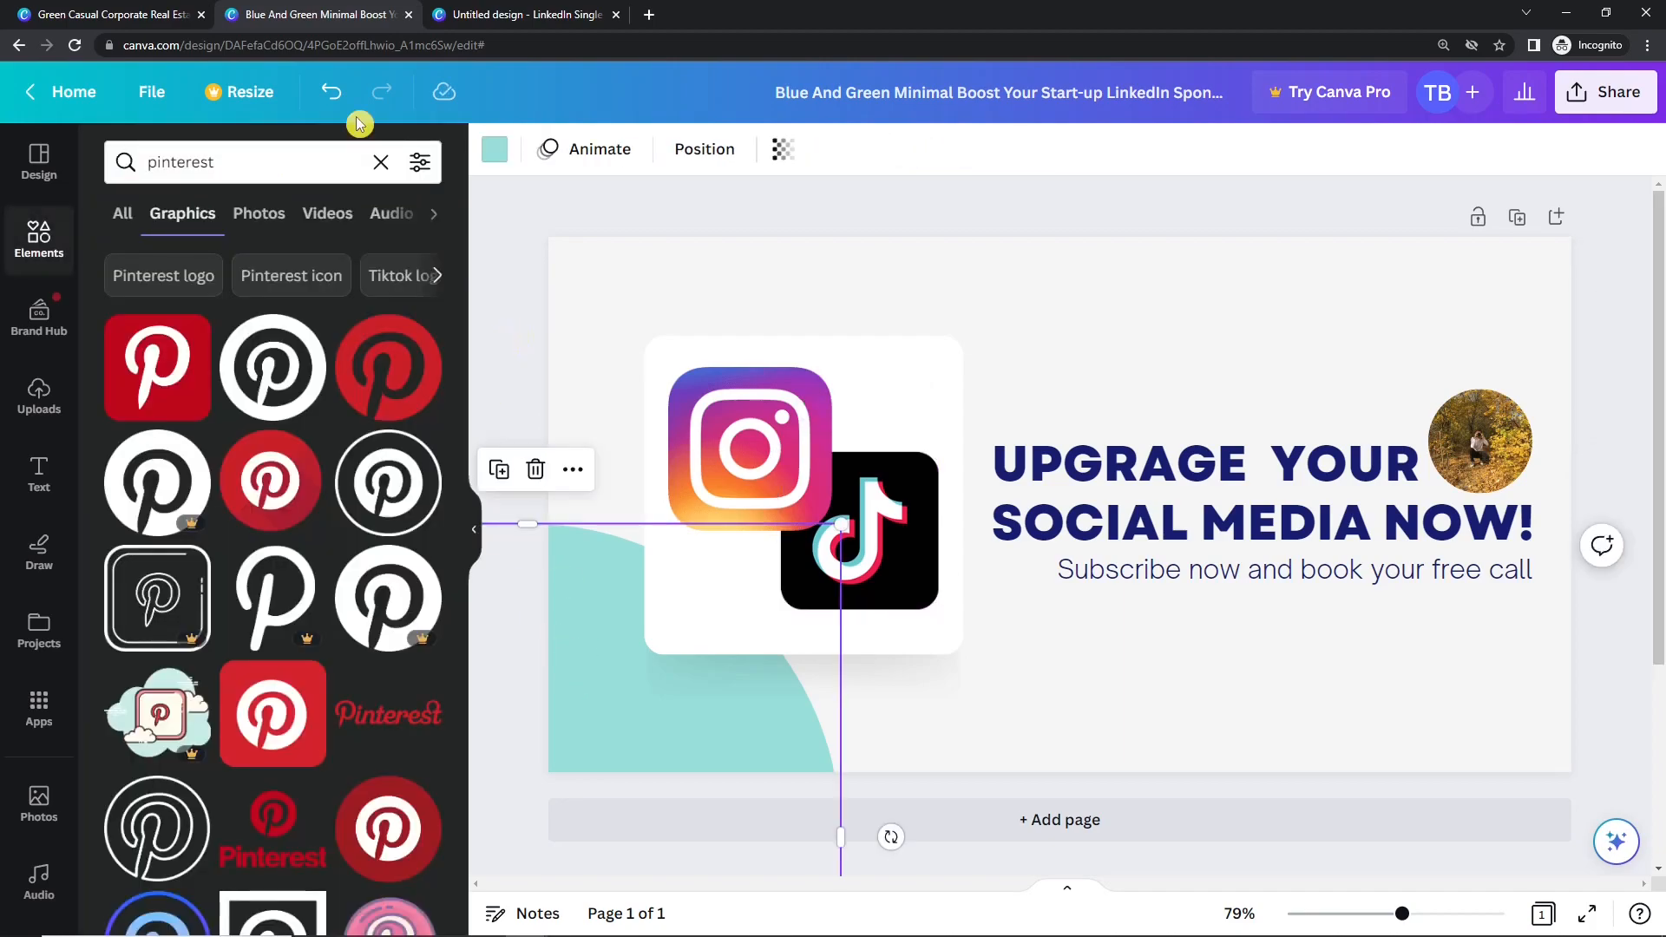
left_click(493, 152)
left_click(185, 280)
left_click(487, 353)
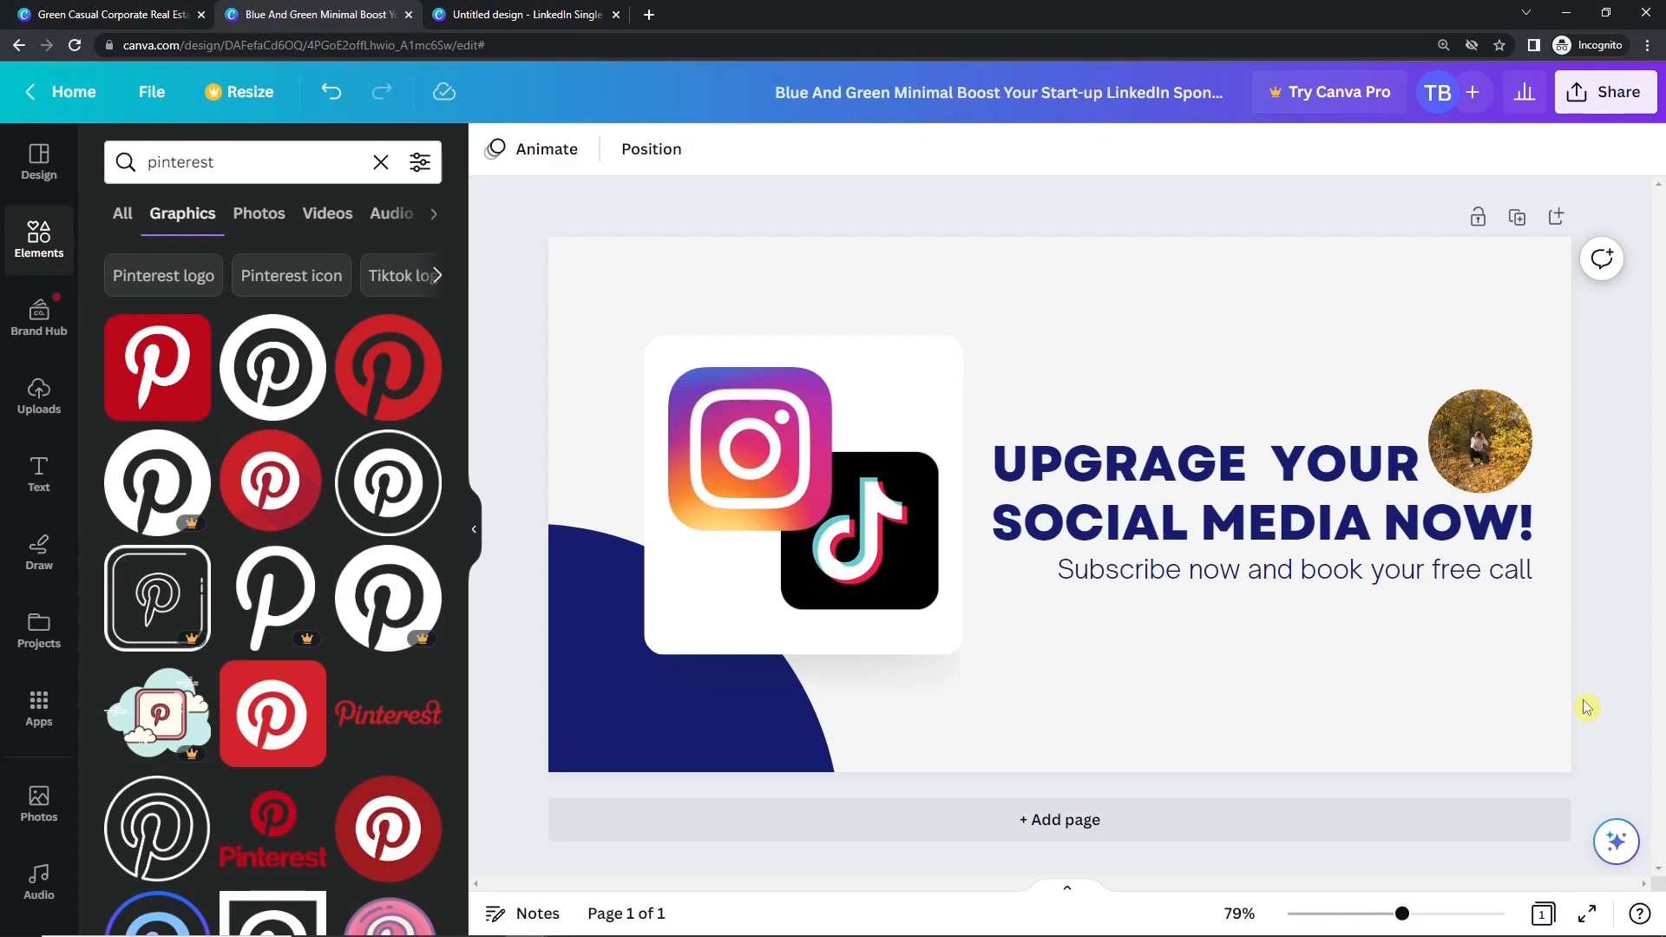
Switch to the untitled blank LinkedIn Single Image Ad design and look through the available element categories and photo frames
left_click(569, 13)
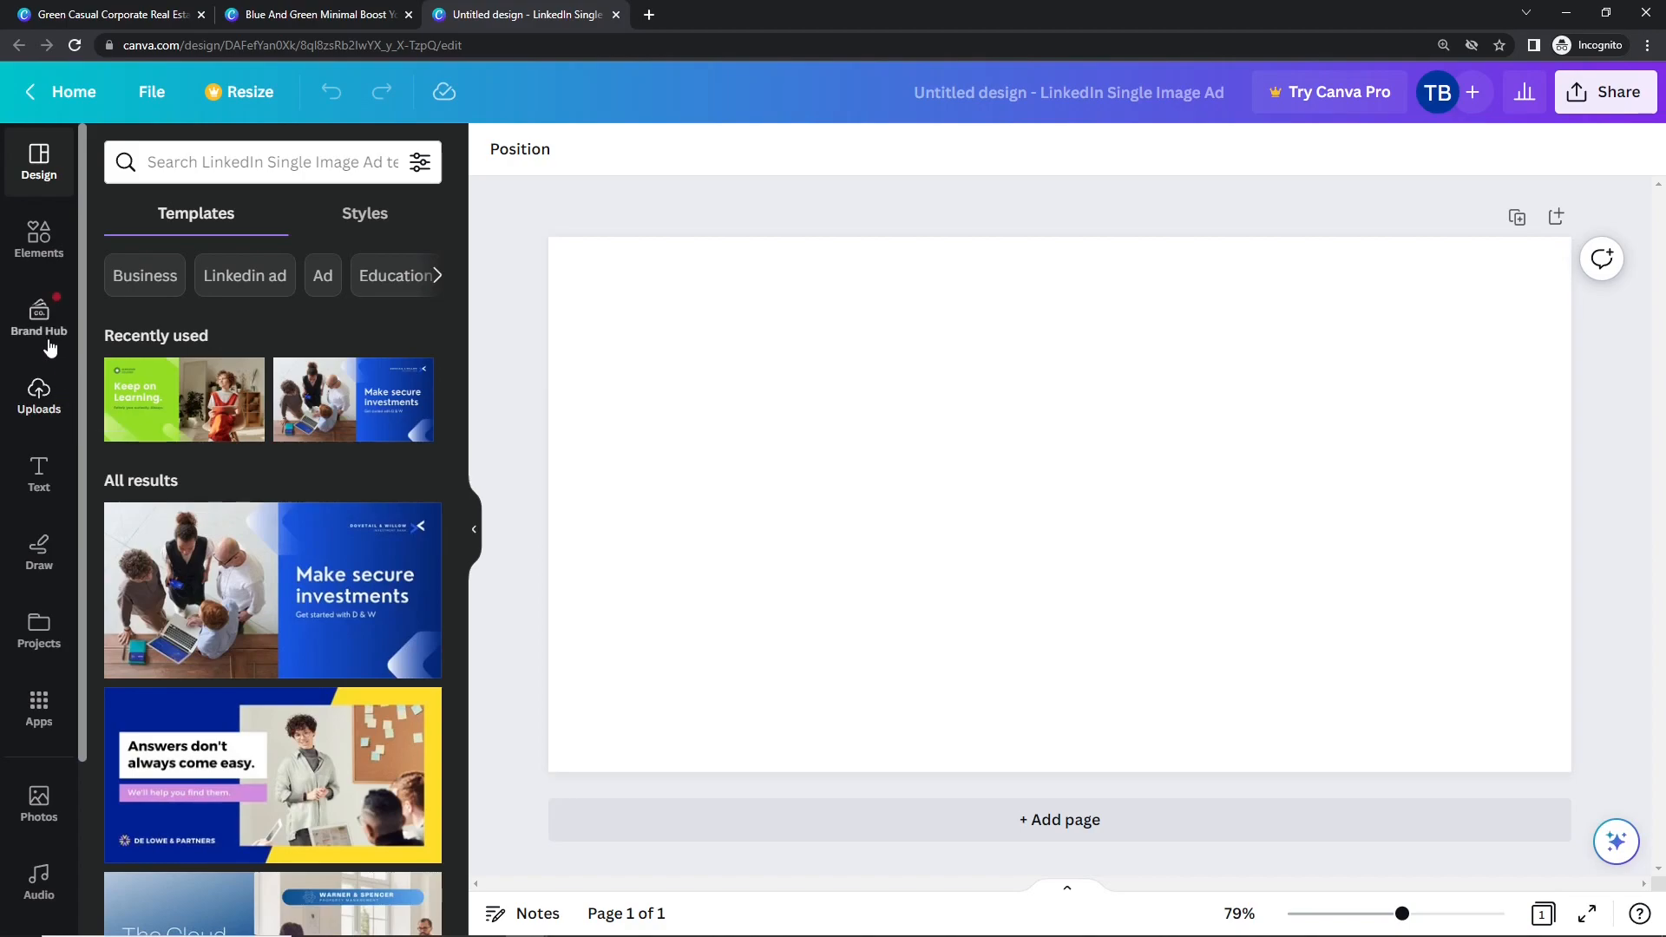
scroll(49, 486, "down", 3)
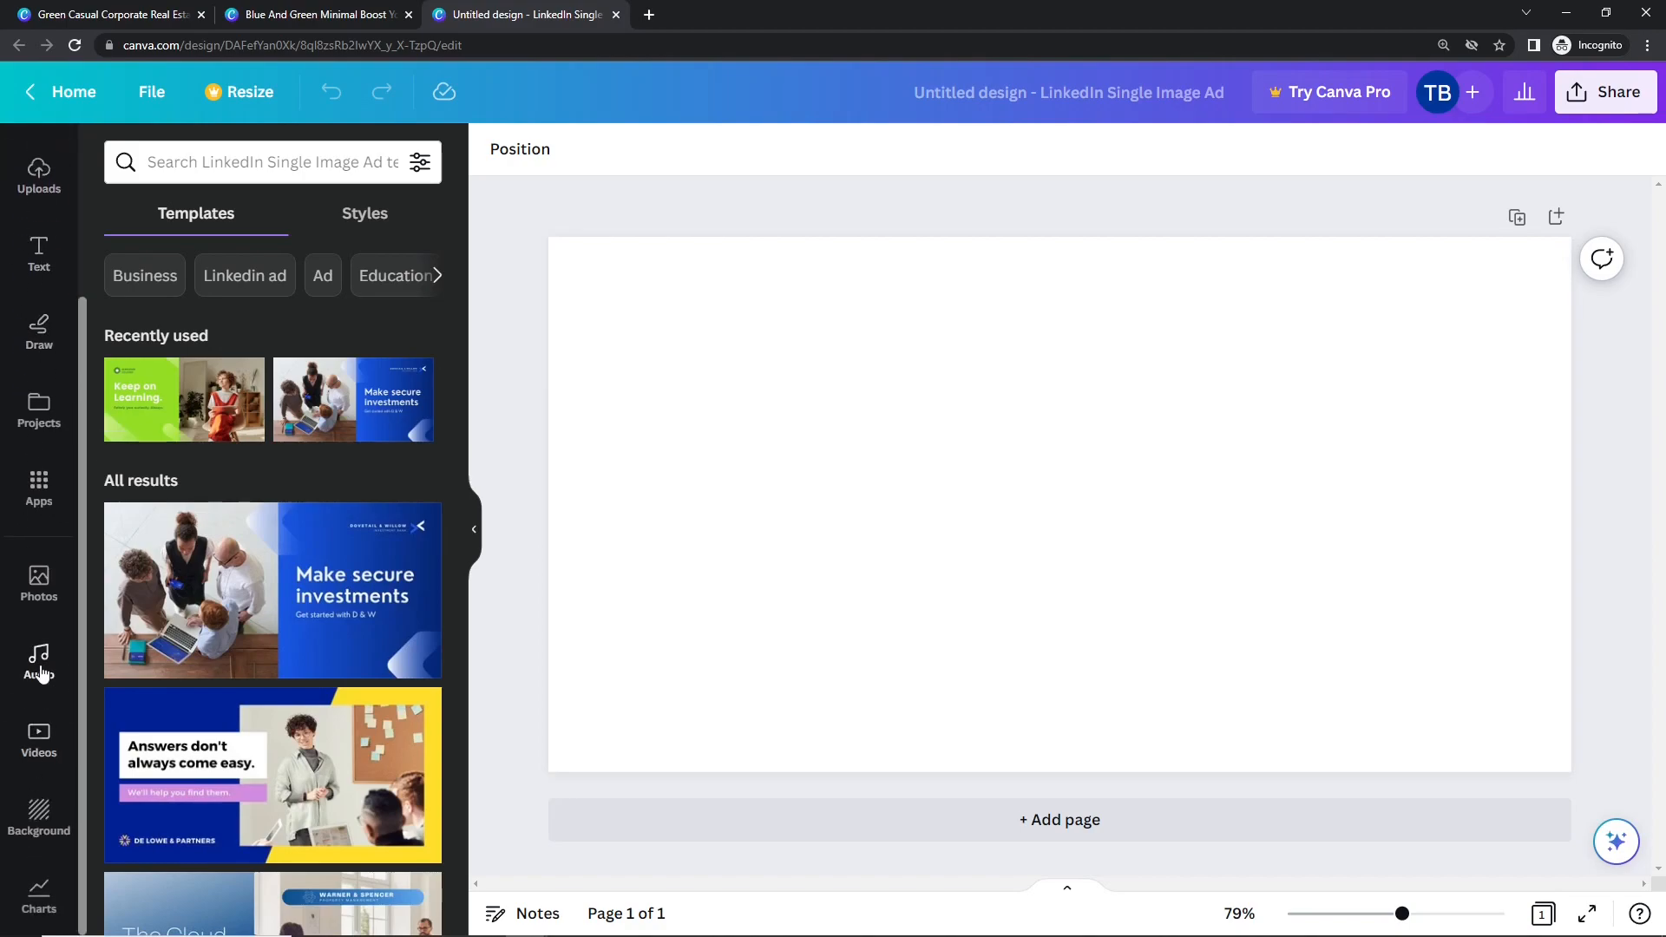
scroll(49, 391, "up", 3)
left_click(44, 239)
scroll(236, 580, "down", 6)
scroll(237, 580, "down", 5)
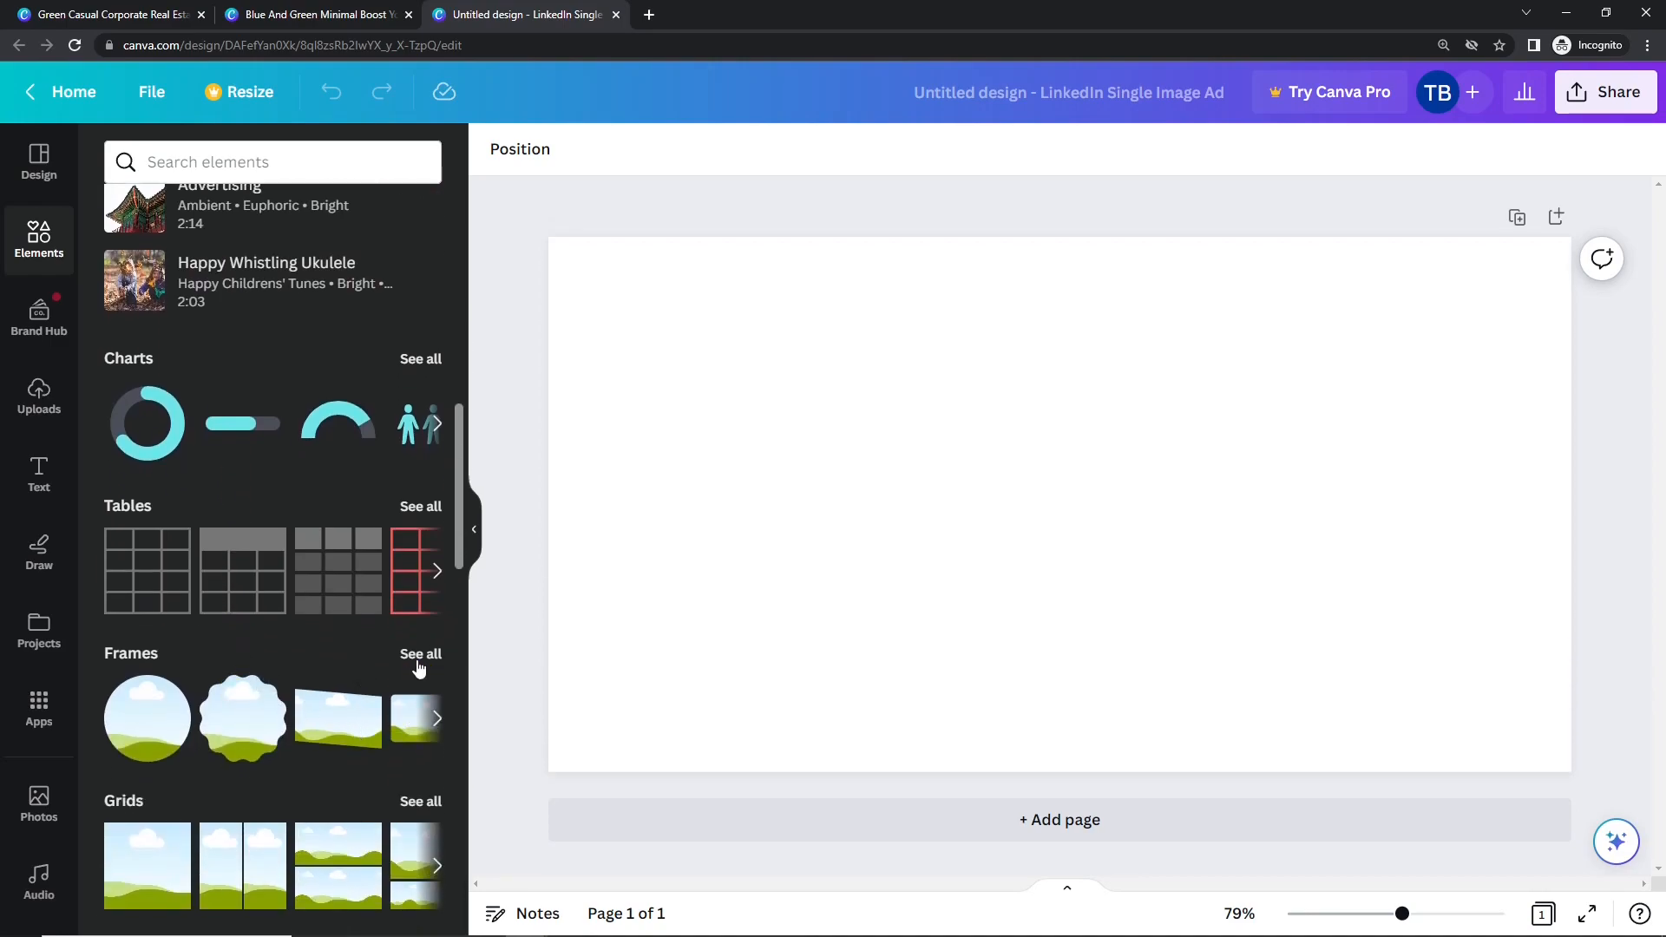
left_click(419, 656)
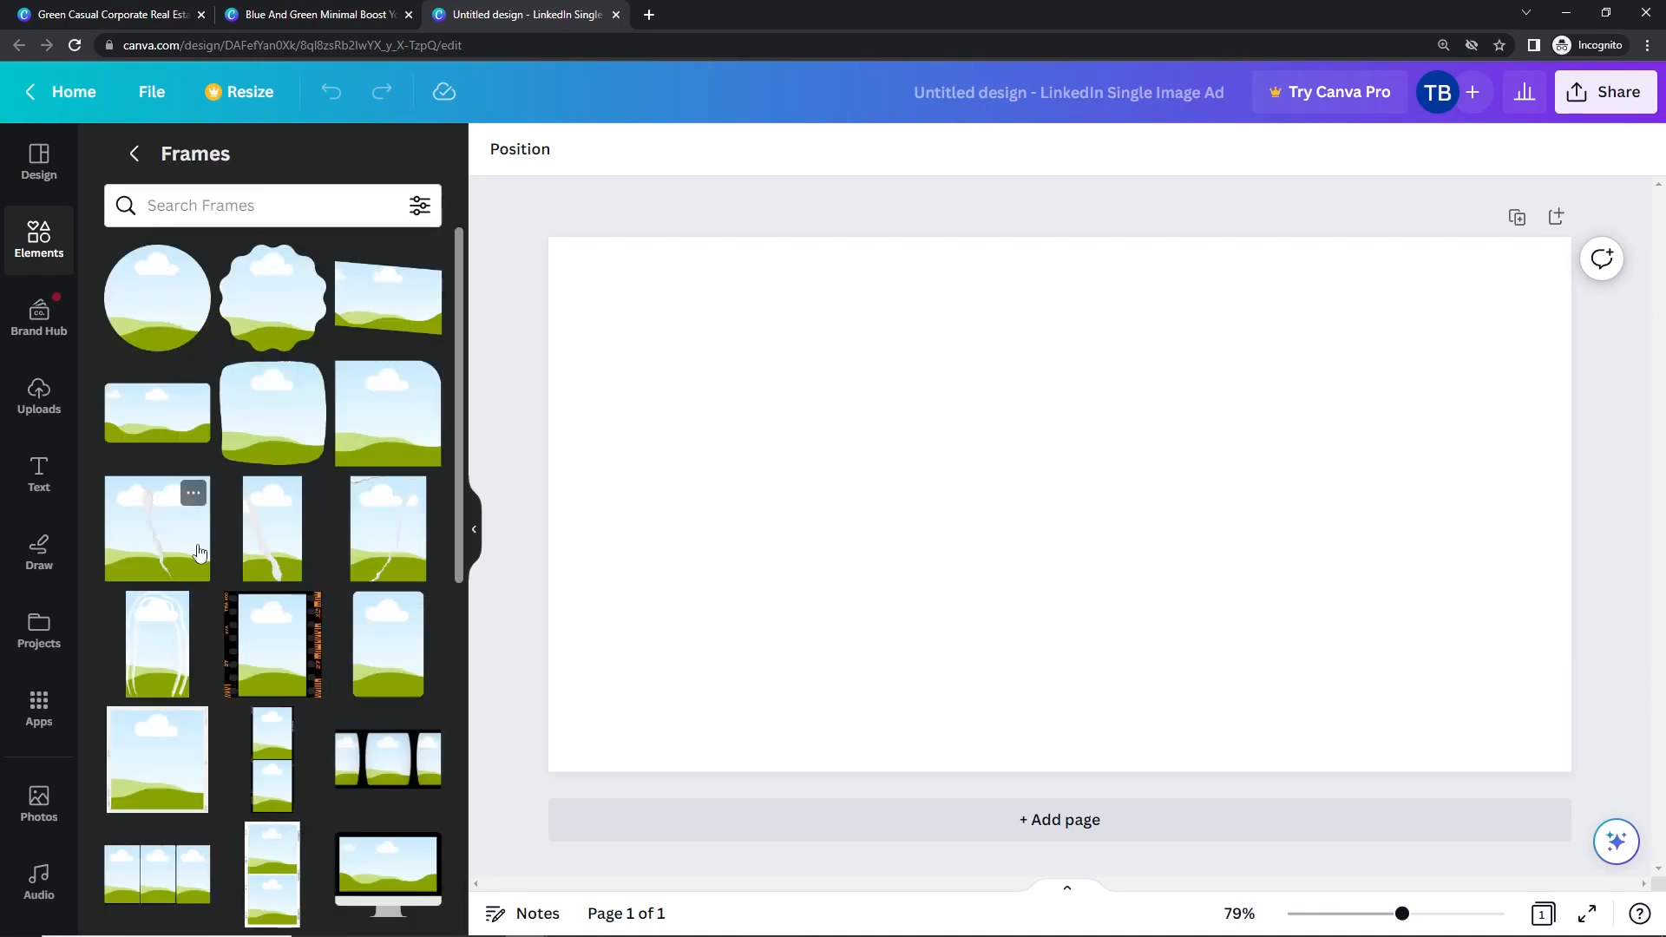
left_click(134, 154)
Add a single-image grid to the blank design
scroll(206, 644, "down", 10)
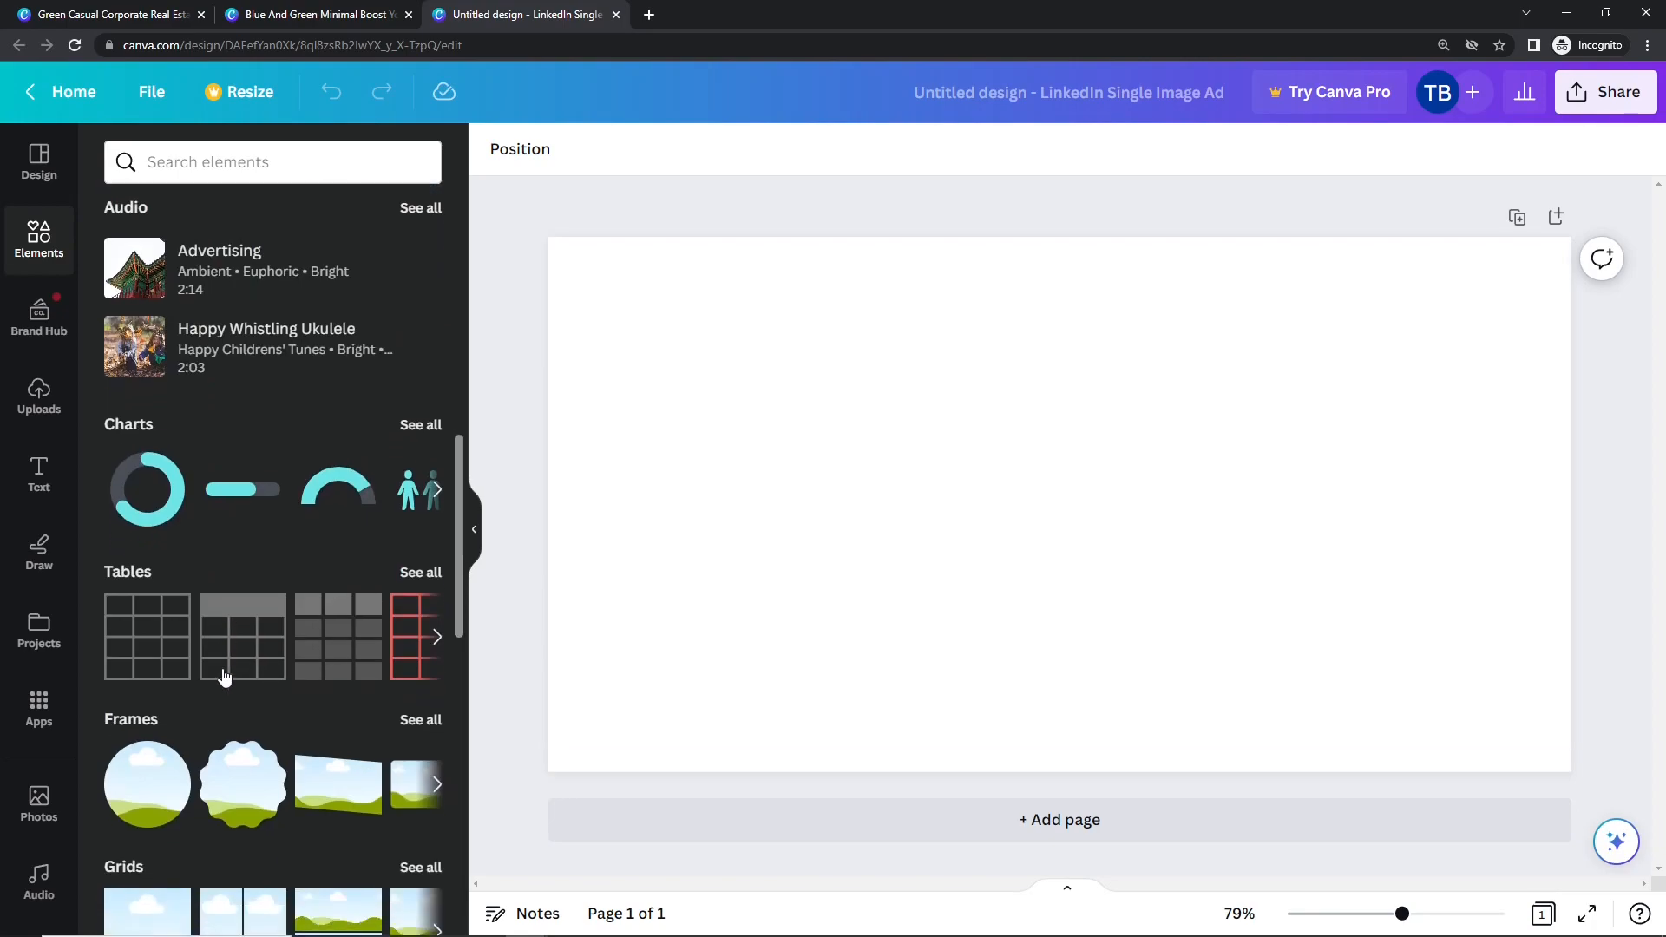
left_click(420, 801)
left_click(135, 243)
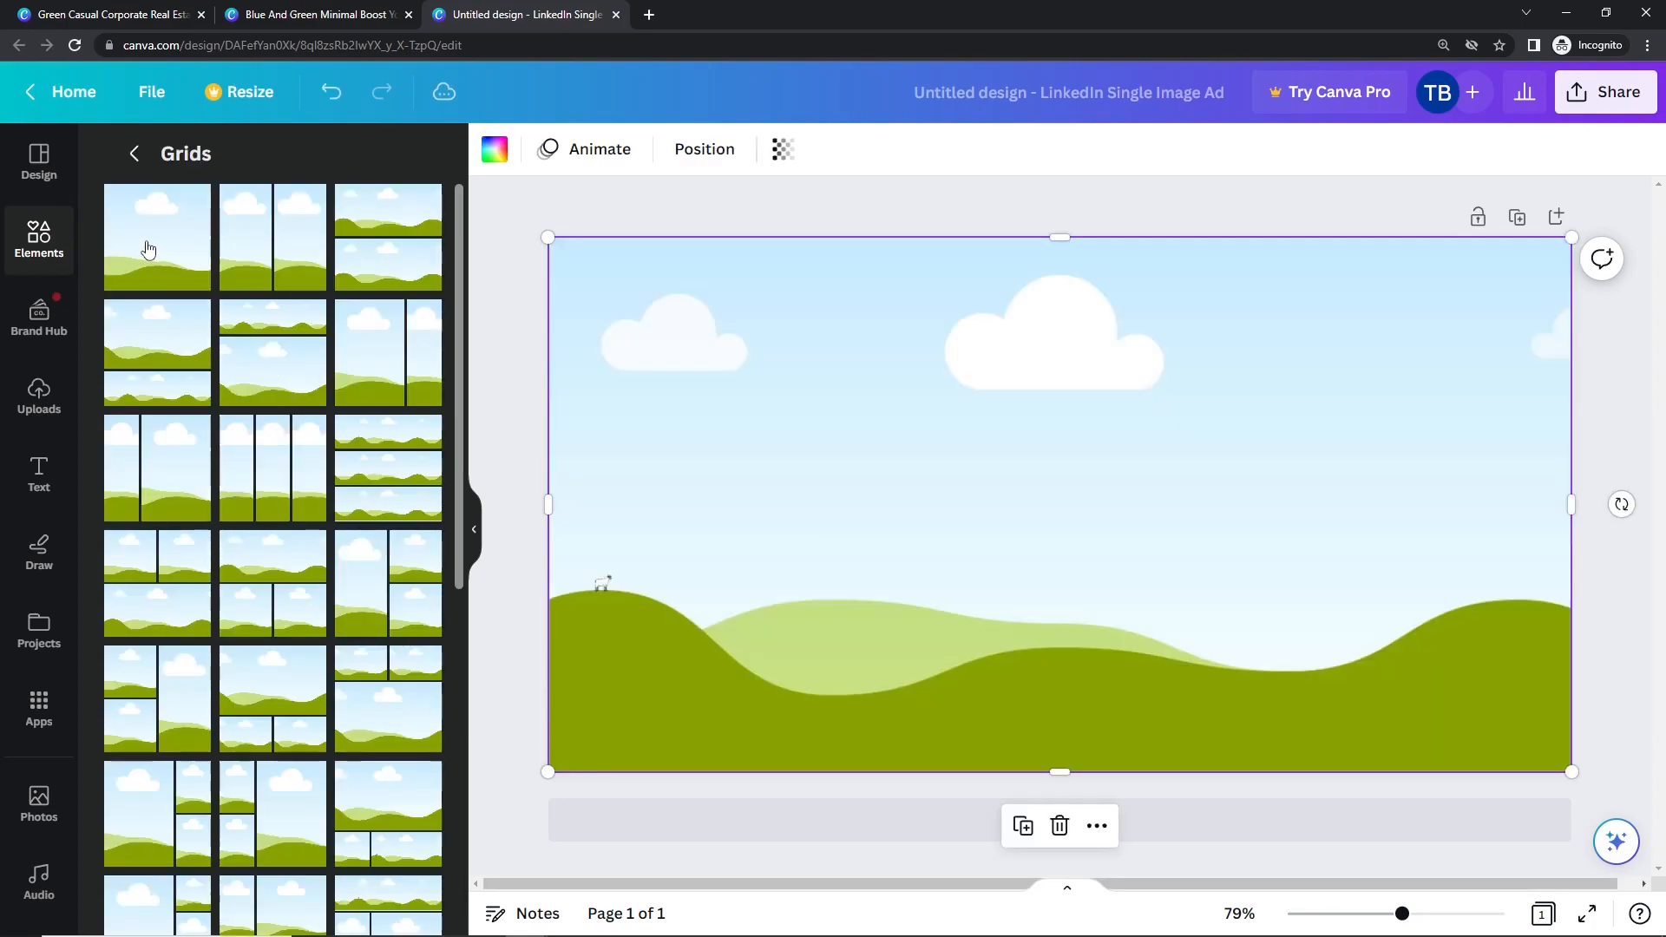
Resize and position the grid as a wide rectangle with white margins around it and extra space underneath for text
left_click_drag(1050, 235, 1039, 632)
left_click_drag(1028, 692, 1024, 549)
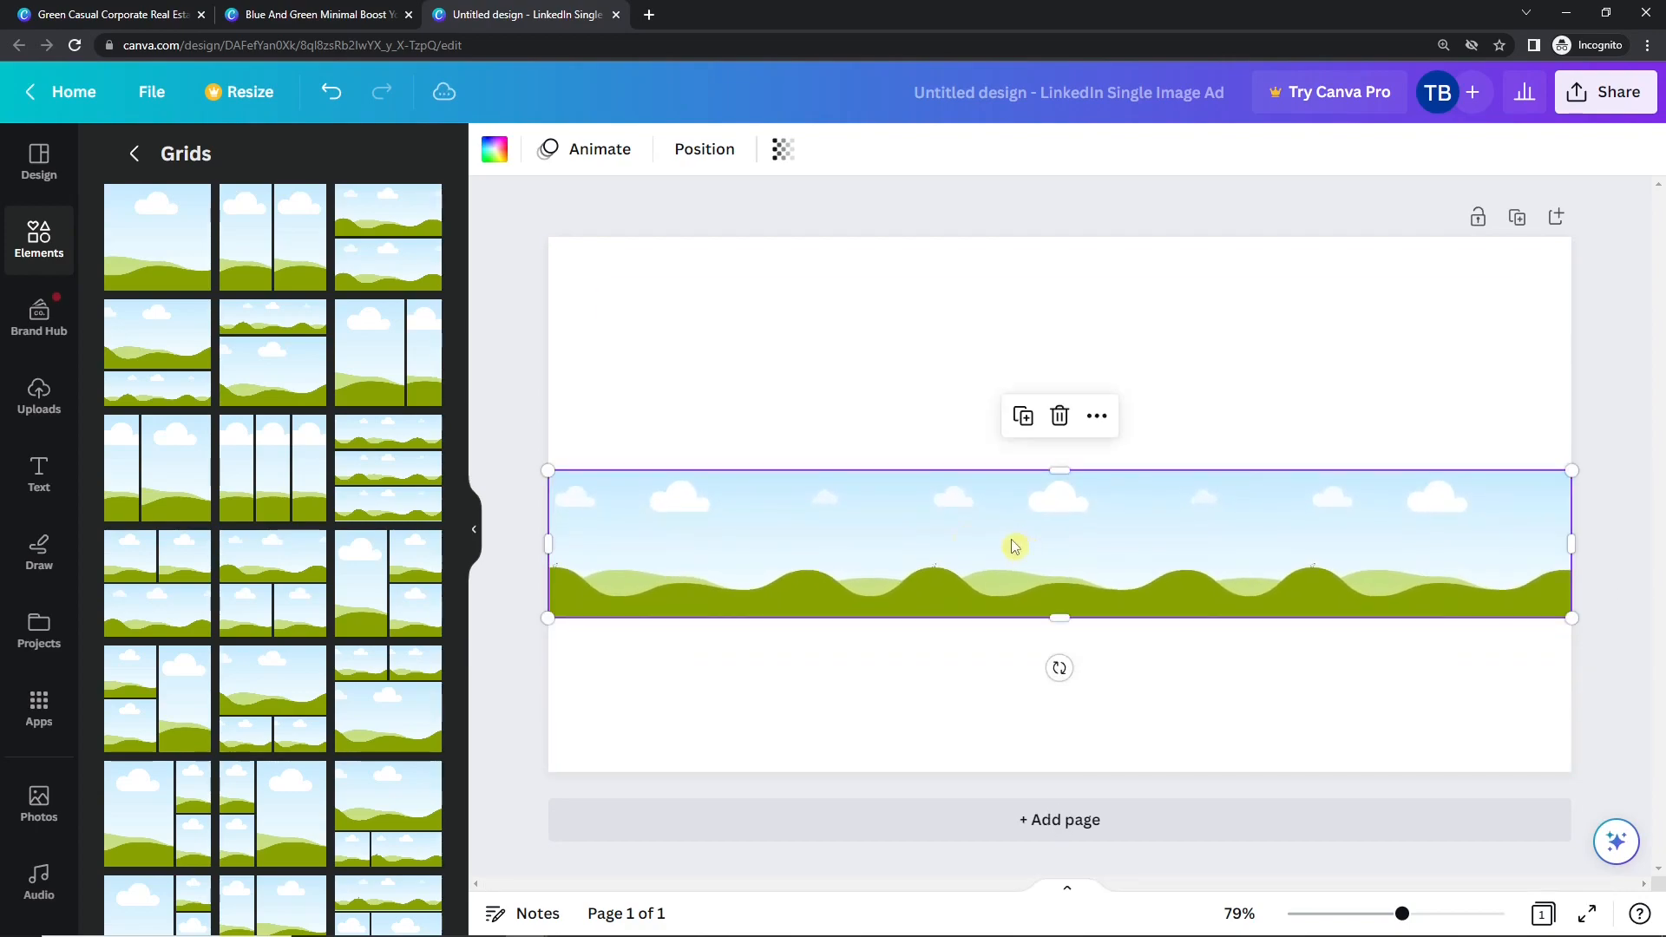
left_click_drag(566, 547, 601, 547)
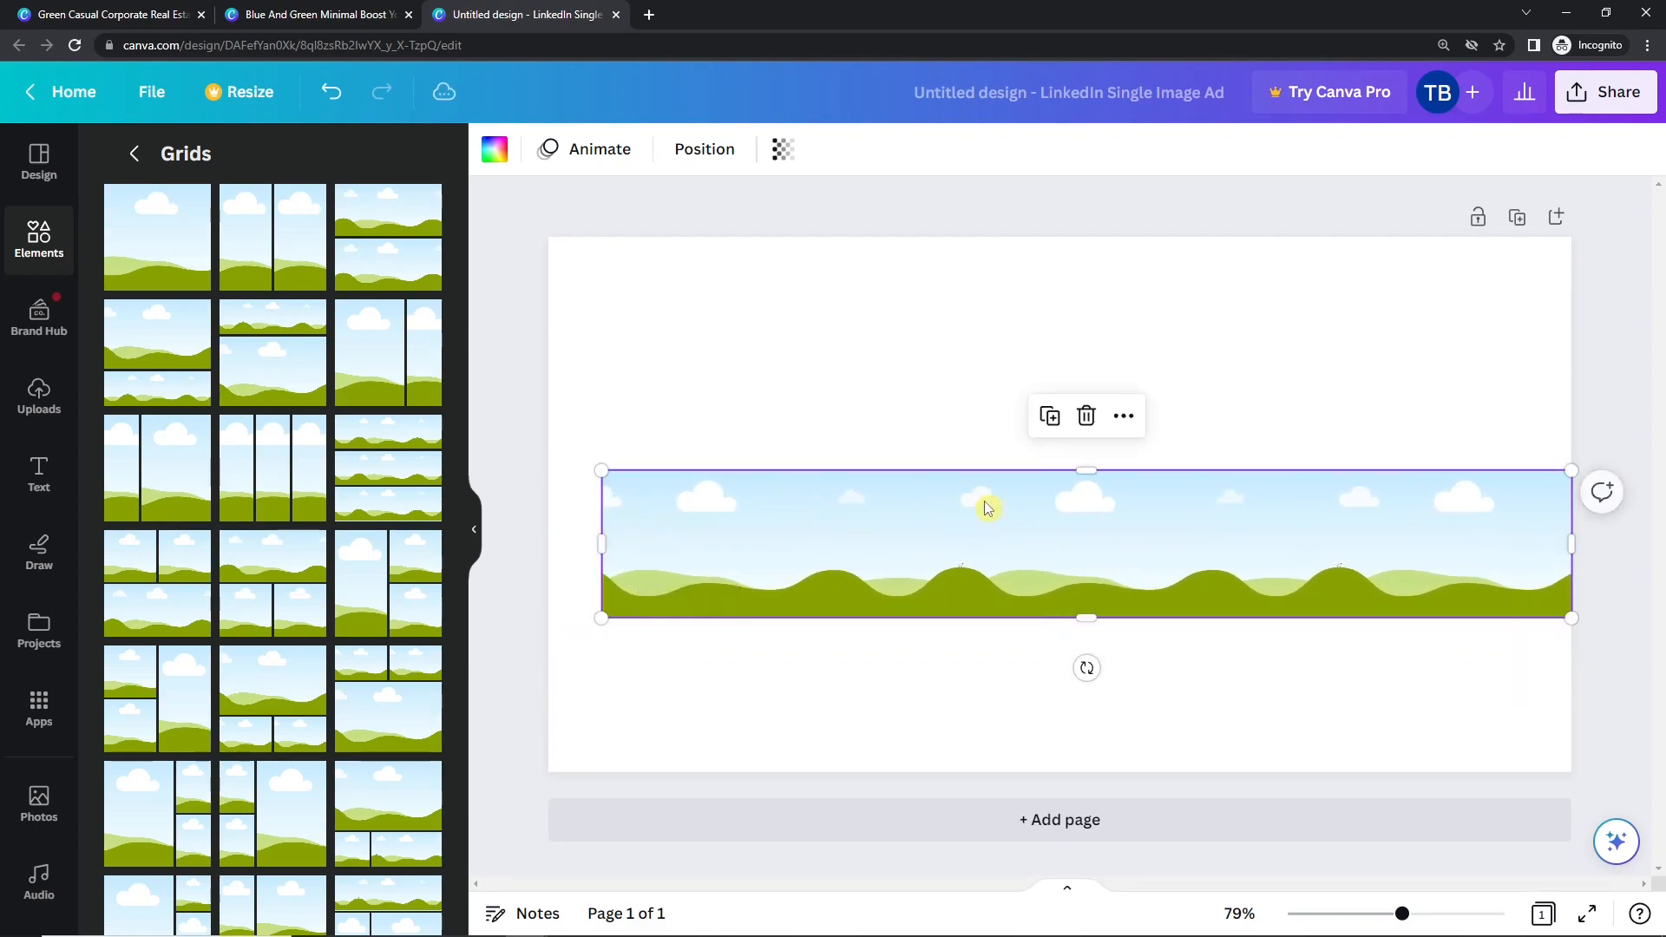
left_click_drag(1061, 469, 1085, 284)
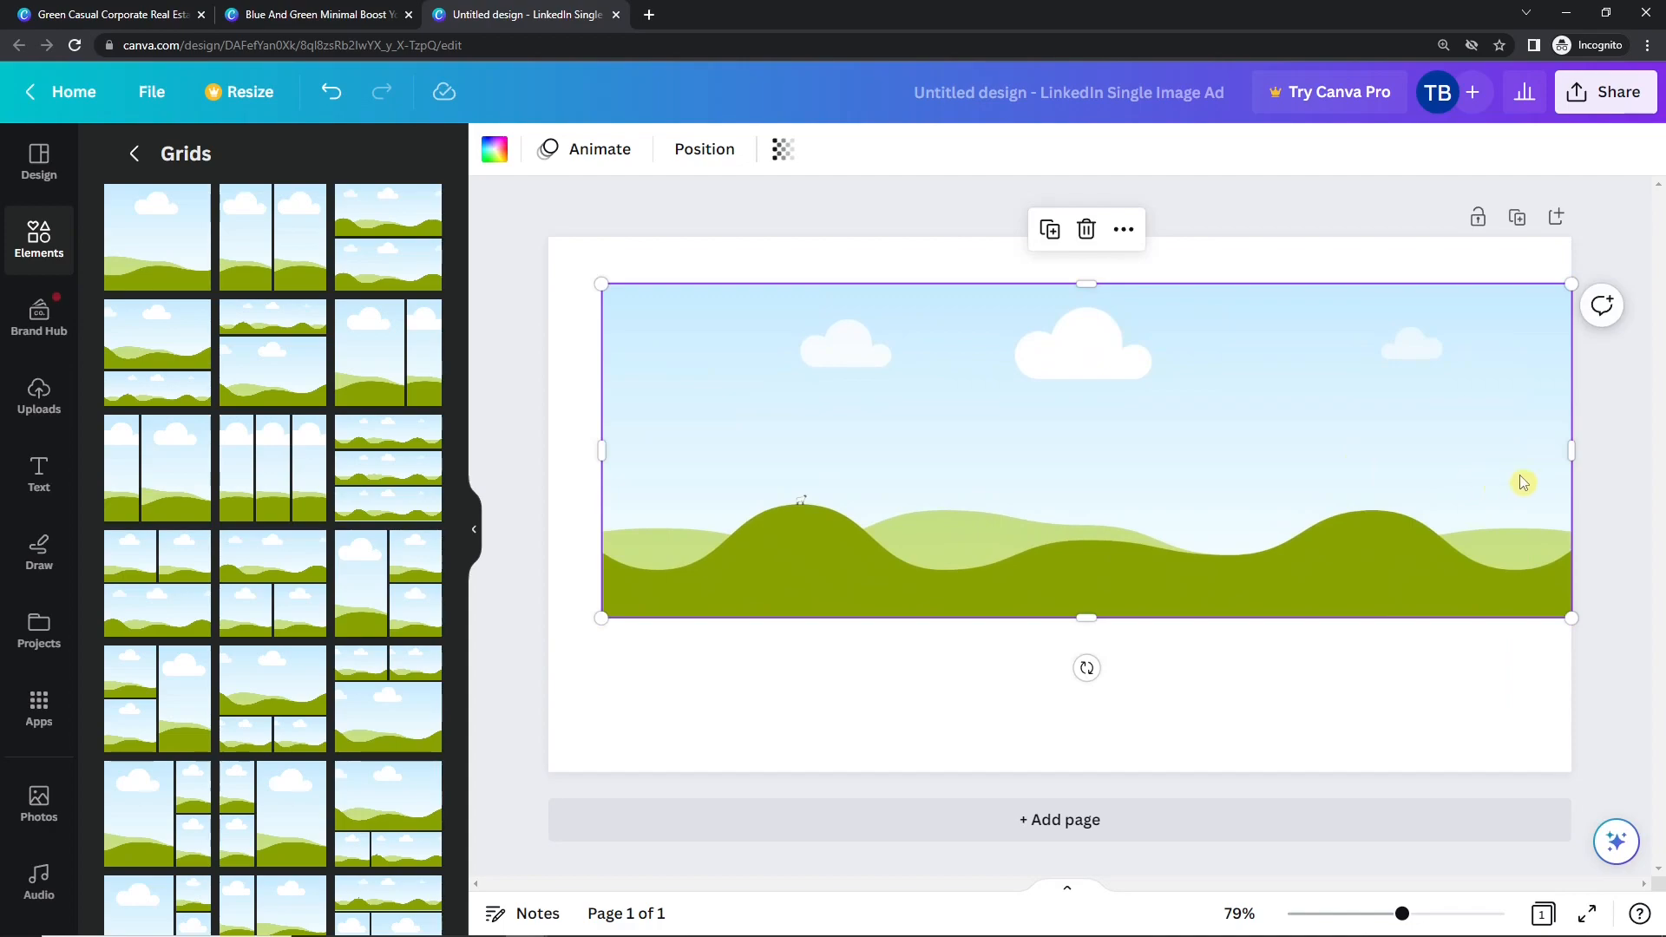
left_click_drag(1556, 452, 1498, 450)
left_click_drag(1050, 619, 1079, 579)
left_click(1063, 674)
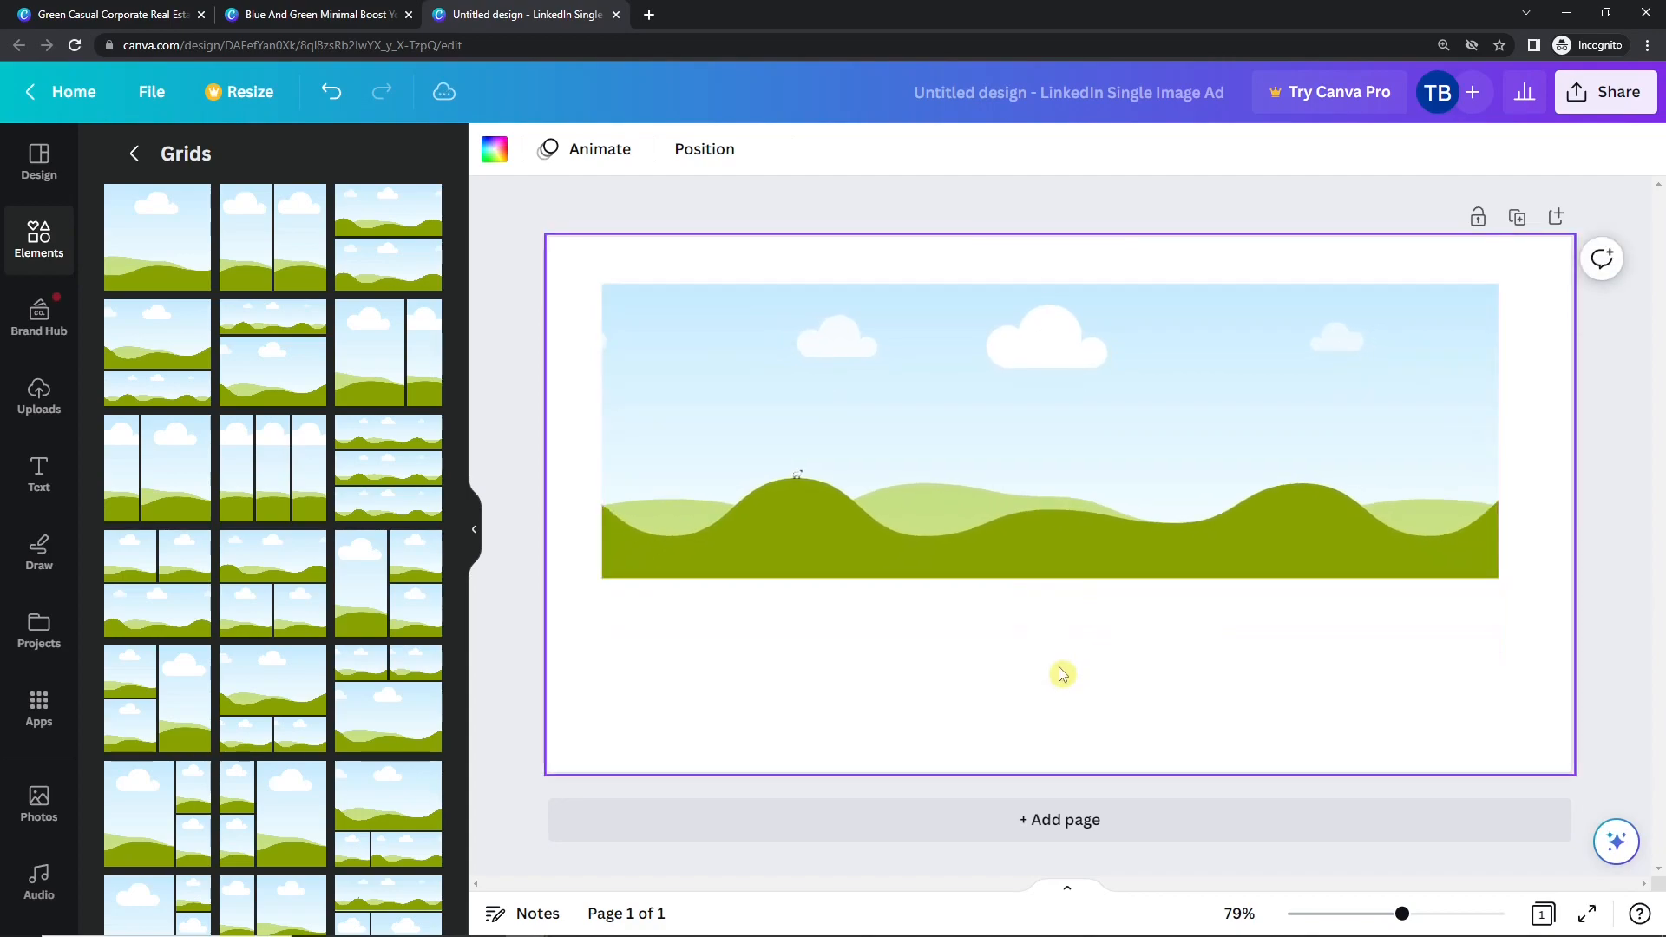
left_click_drag(943, 511, 939, 519)
left_click(930, 630)
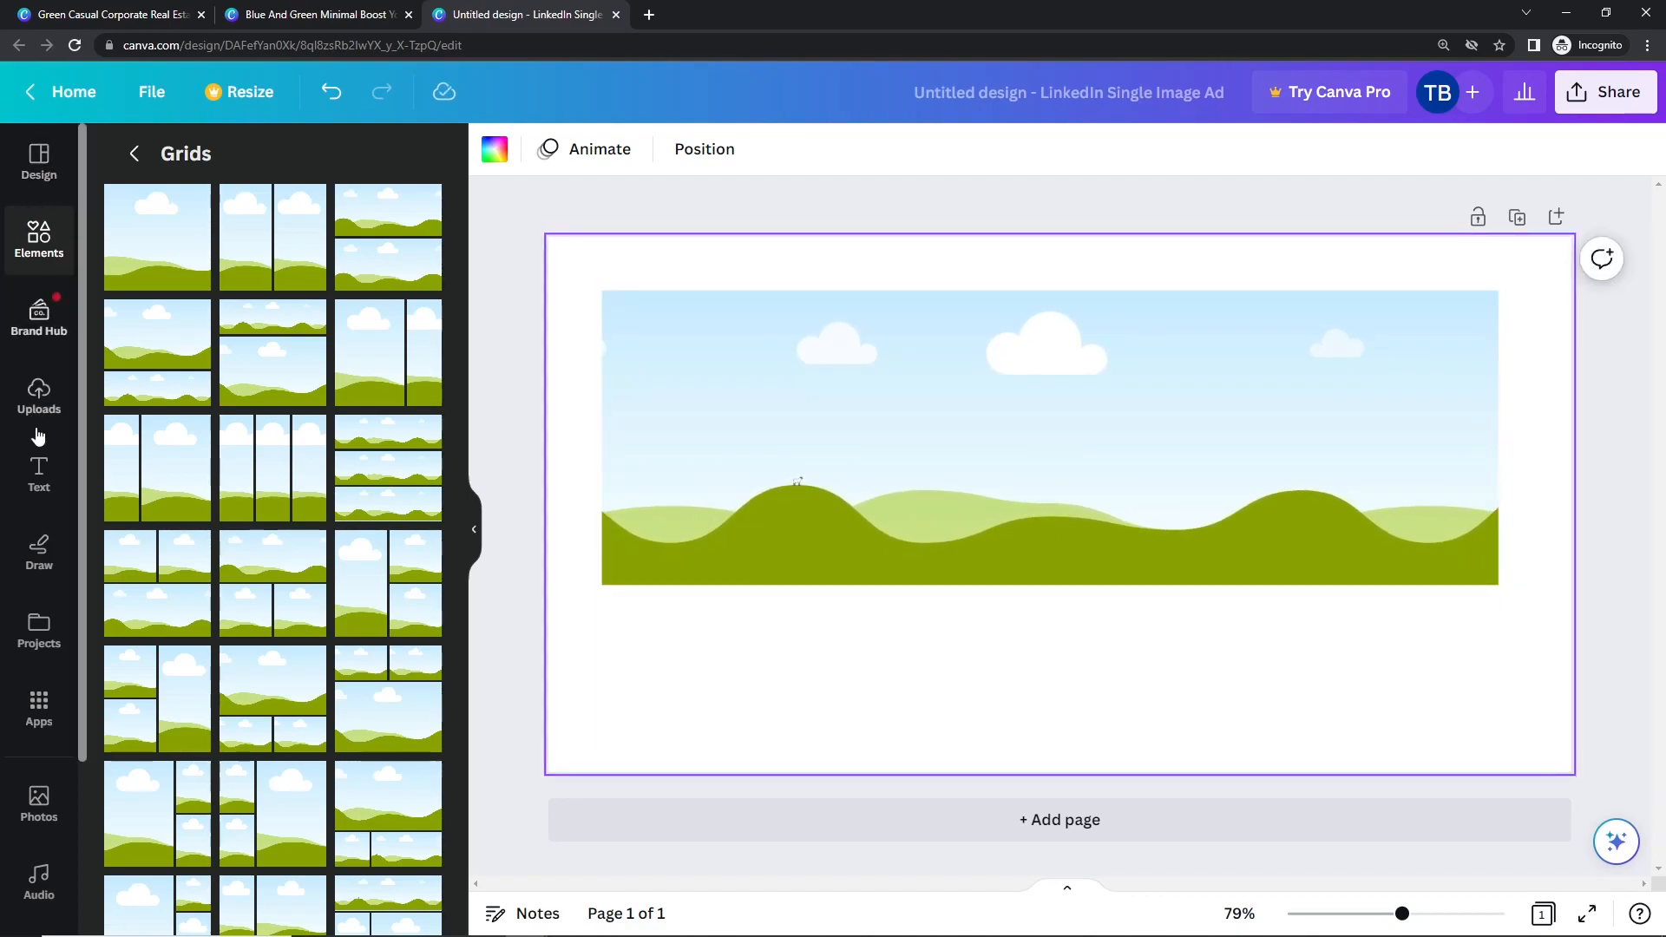
Add a heading text box directly beneath the grid and widen it to the grid's full width
left_click(41, 486)
left_click(205, 335)
left_click_drag(1033, 565, 740, 692)
left_click_drag(850, 622, 1499, 611)
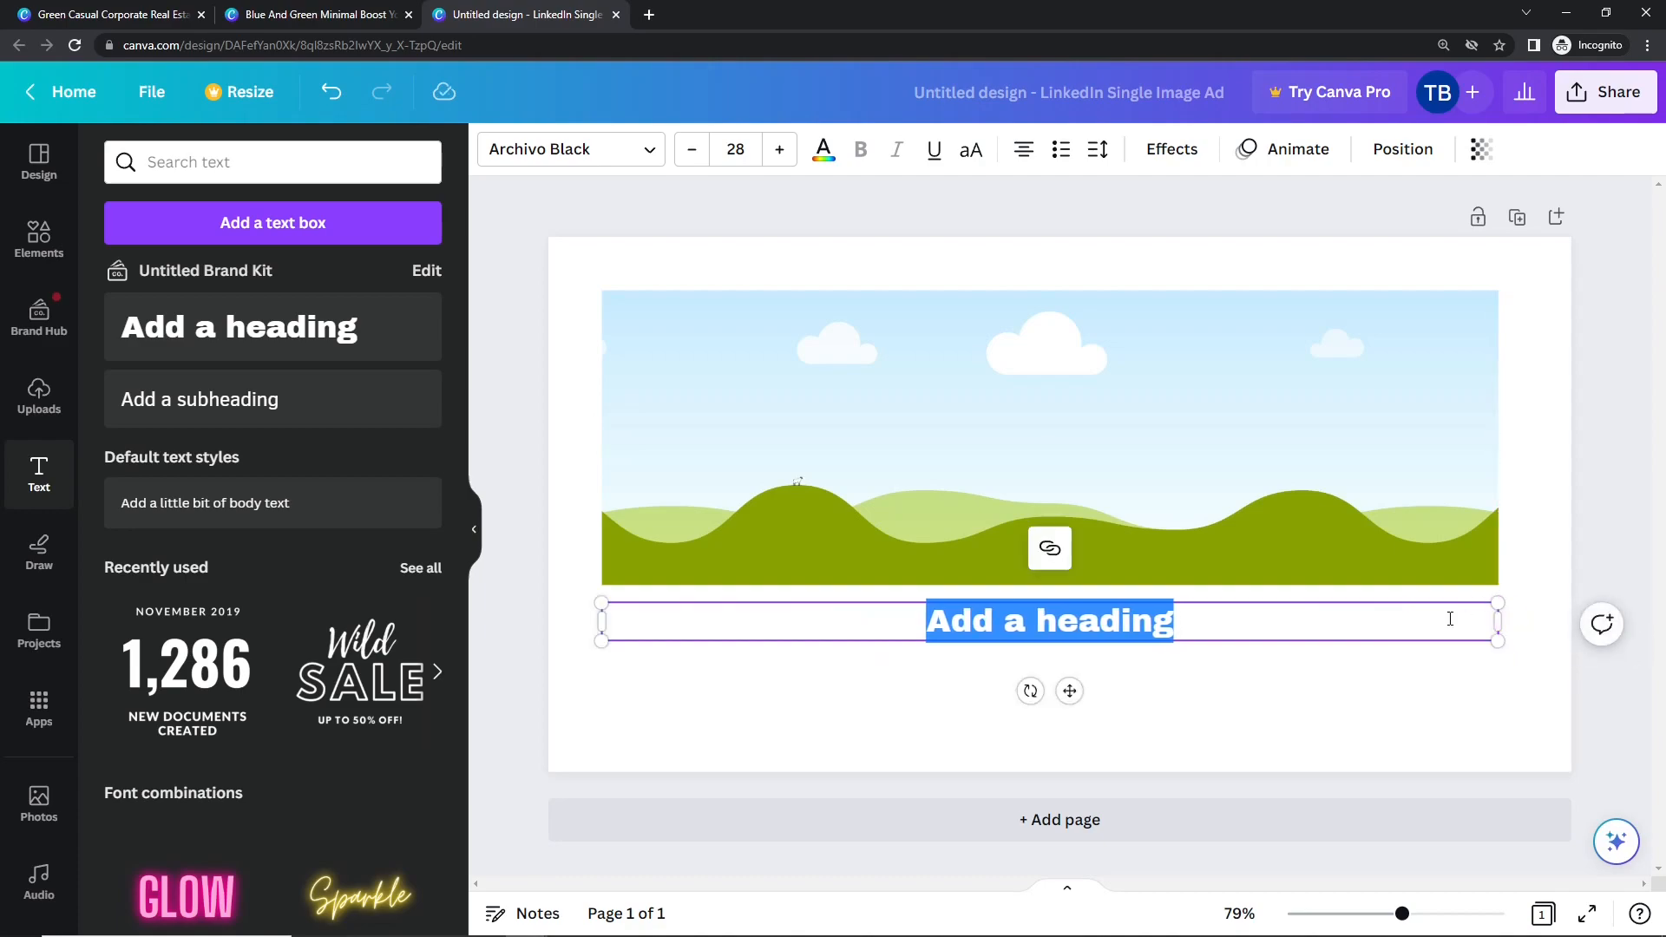
Add a subheading text box beneath the heading and leave a small gap between the two
left_click(354, 391)
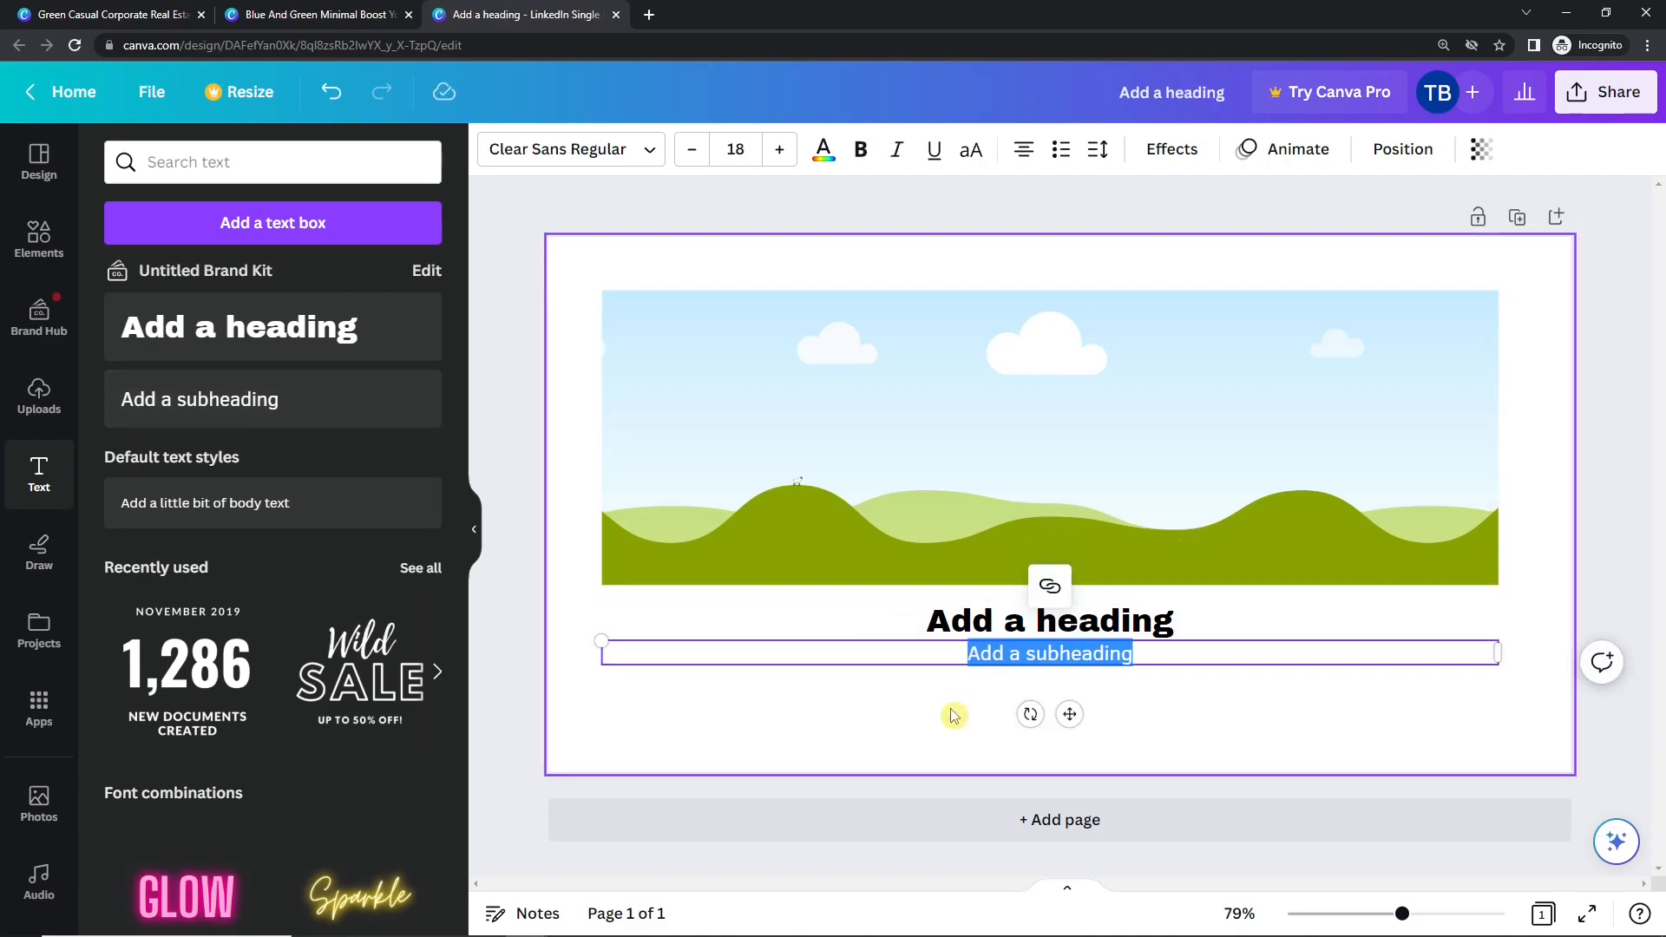
left_click(913, 699)
left_click_drag(970, 657, 970, 666)
left_click(755, 705)
Move the heading and subheading down together and extend the grid's lower edge almost to the heading
left_click_drag(1111, 708, 1077, 625)
left_click_drag(1077, 625, 1084, 660)
left_click(1050, 578)
left_click_drag(1050, 583, 1050, 637)
left_click(859, 703)
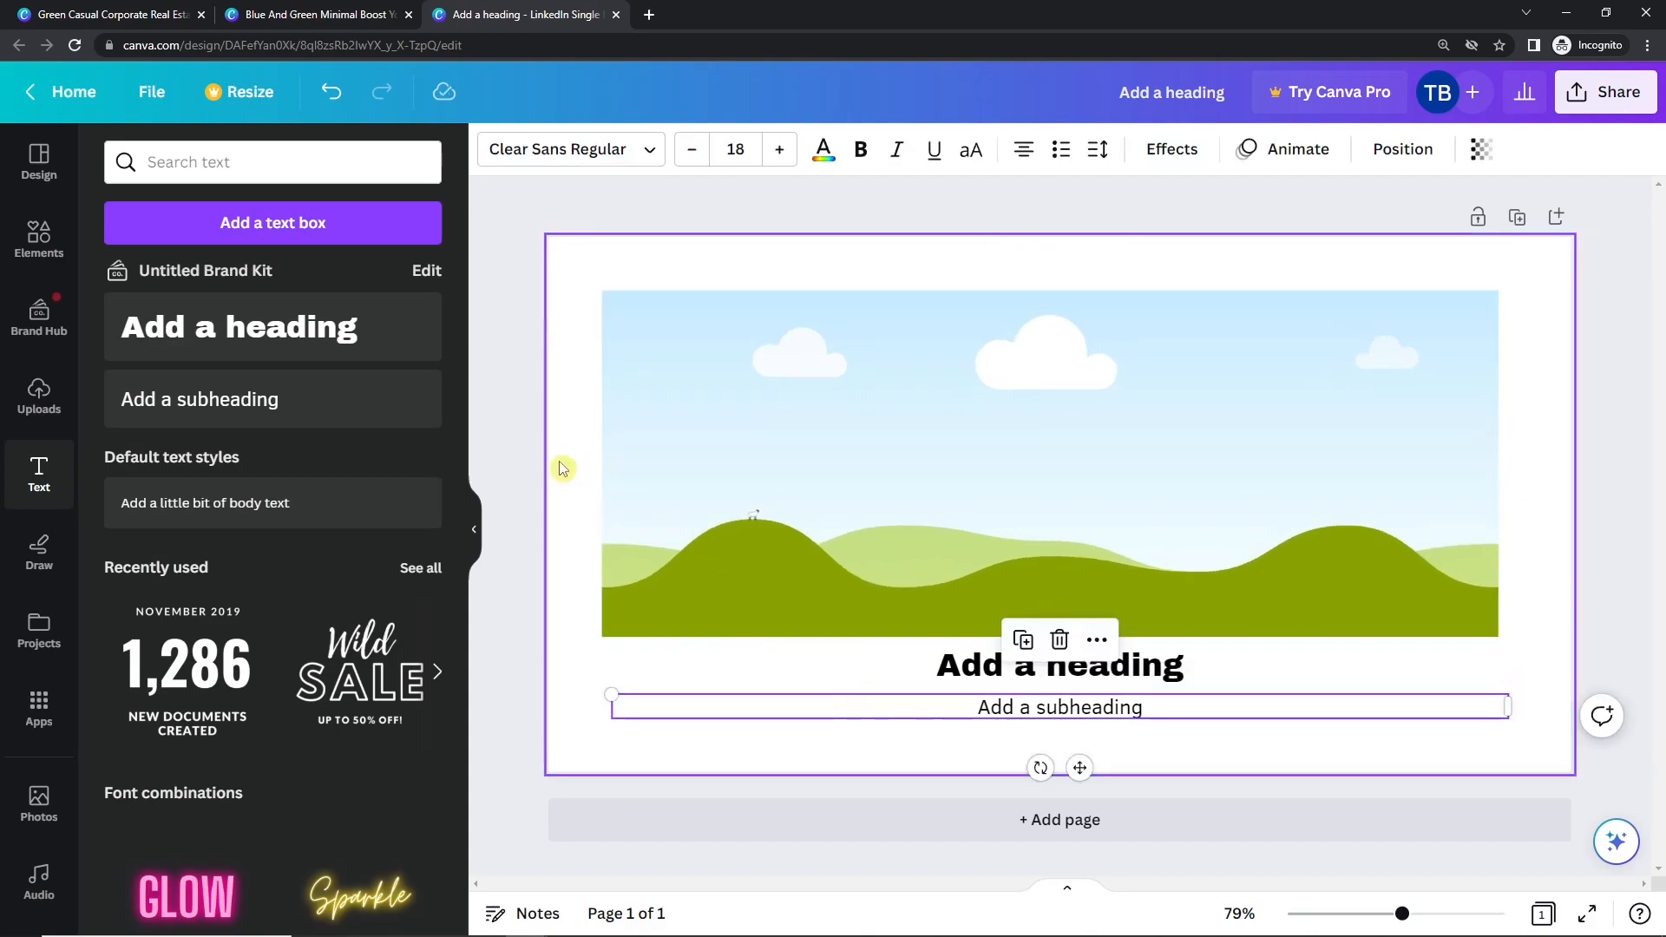
Fill the grid with the uploaded photo of the white Audi rally car and accept its crop
left_click(7, 423)
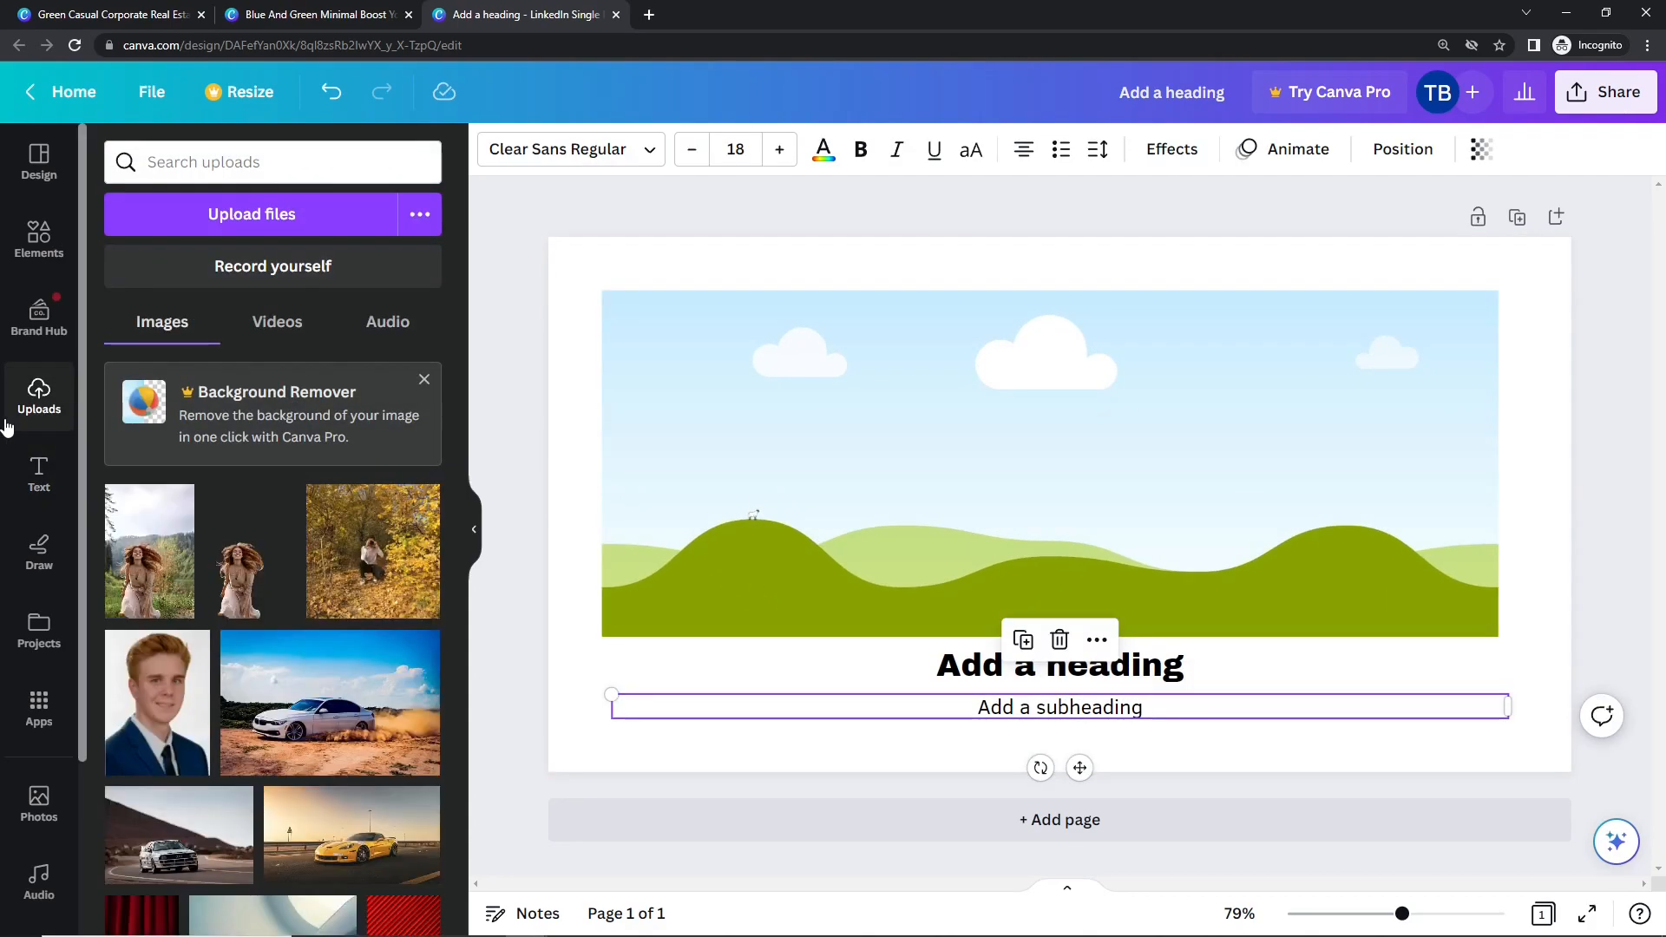
scroll(284, 688, "down", 2)
left_click_drag(284, 688, 733, 577)
left_click_drag(179, 748, 807, 425)
double_click(805, 544)
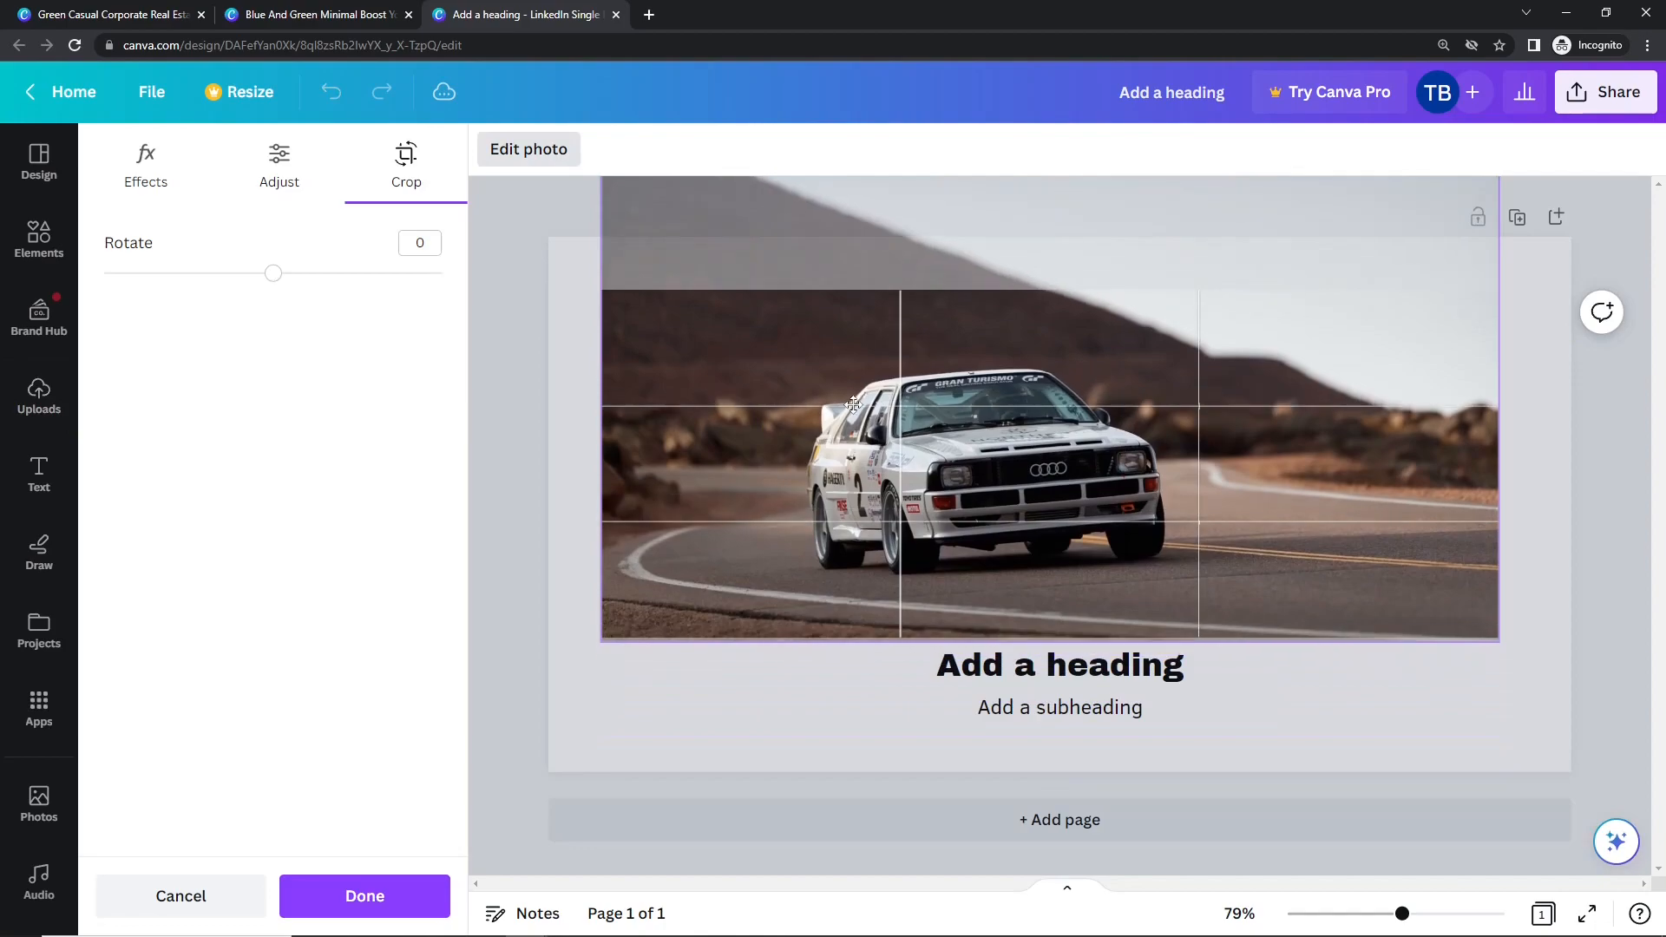
left_click(408, 894)
left_click(538, 778)
Replace the heading text with "Haven't found your dream car yet?"
double_click(1001, 666)
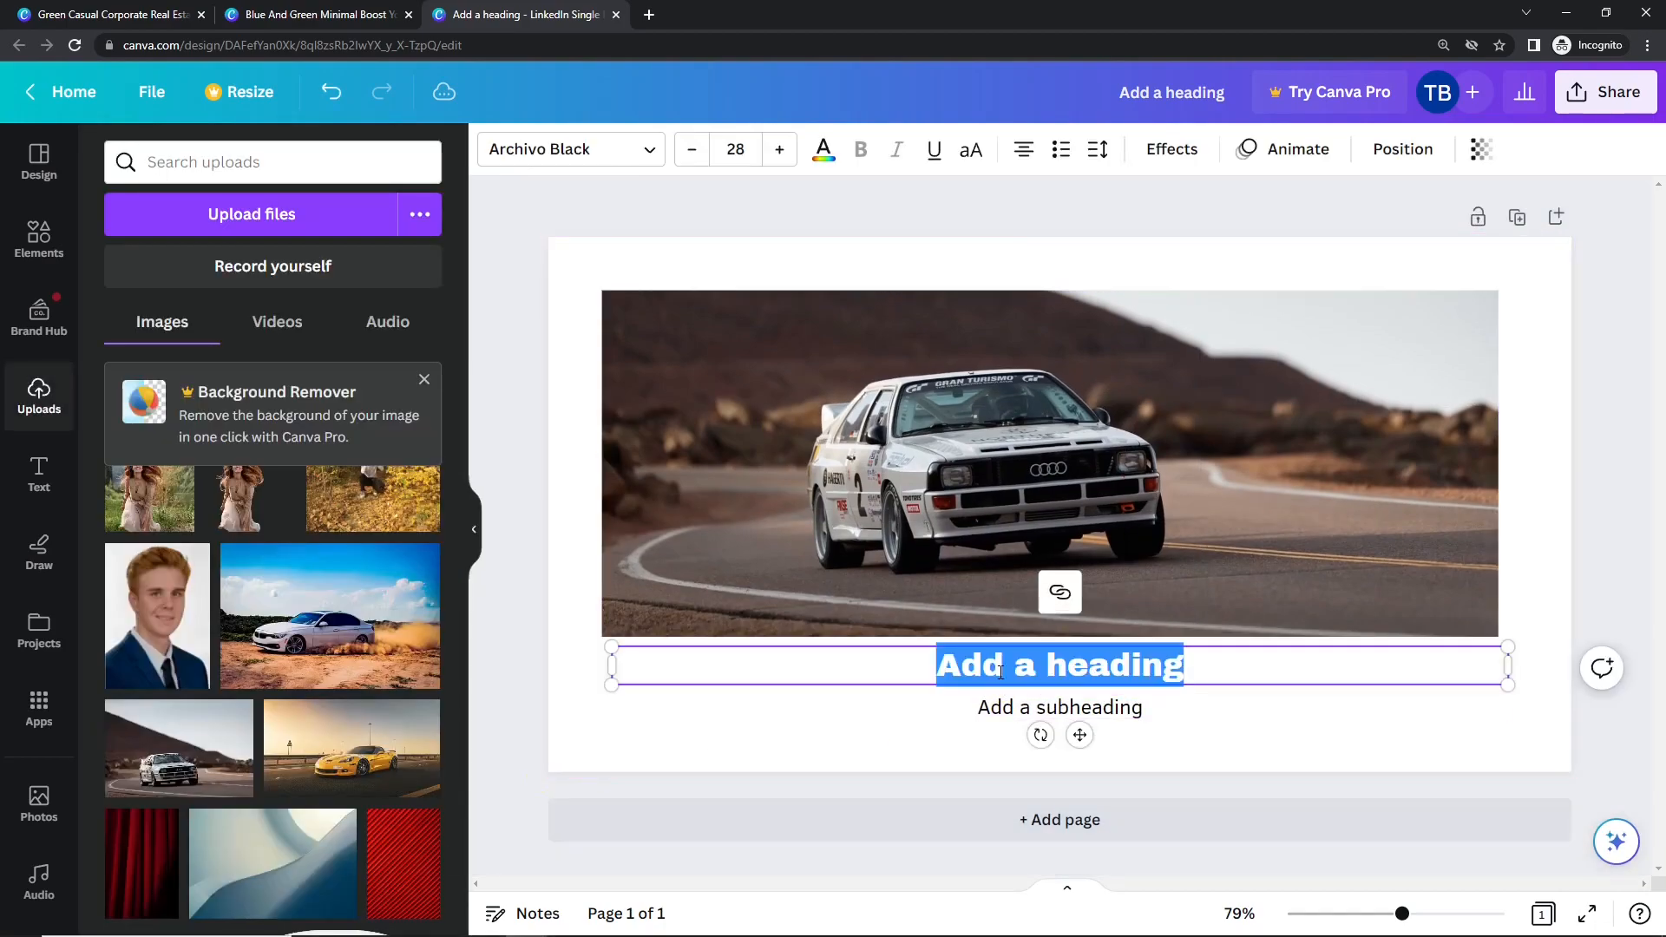
type("s")
double_click(1001, 673)
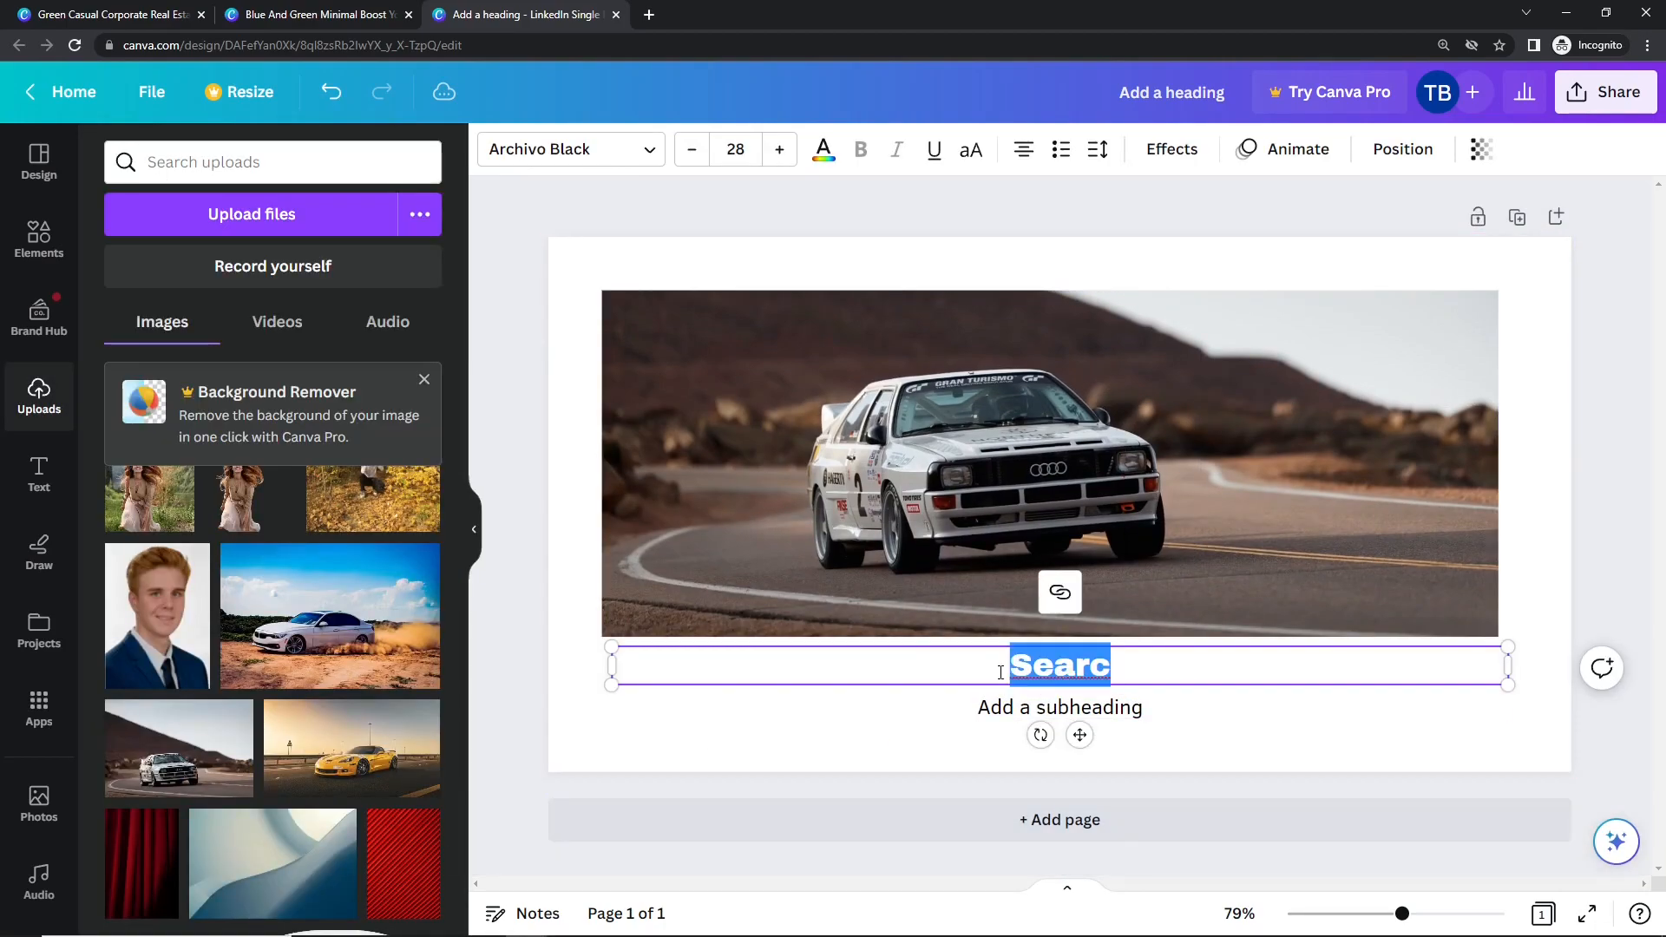
type("Haven't found your drea")
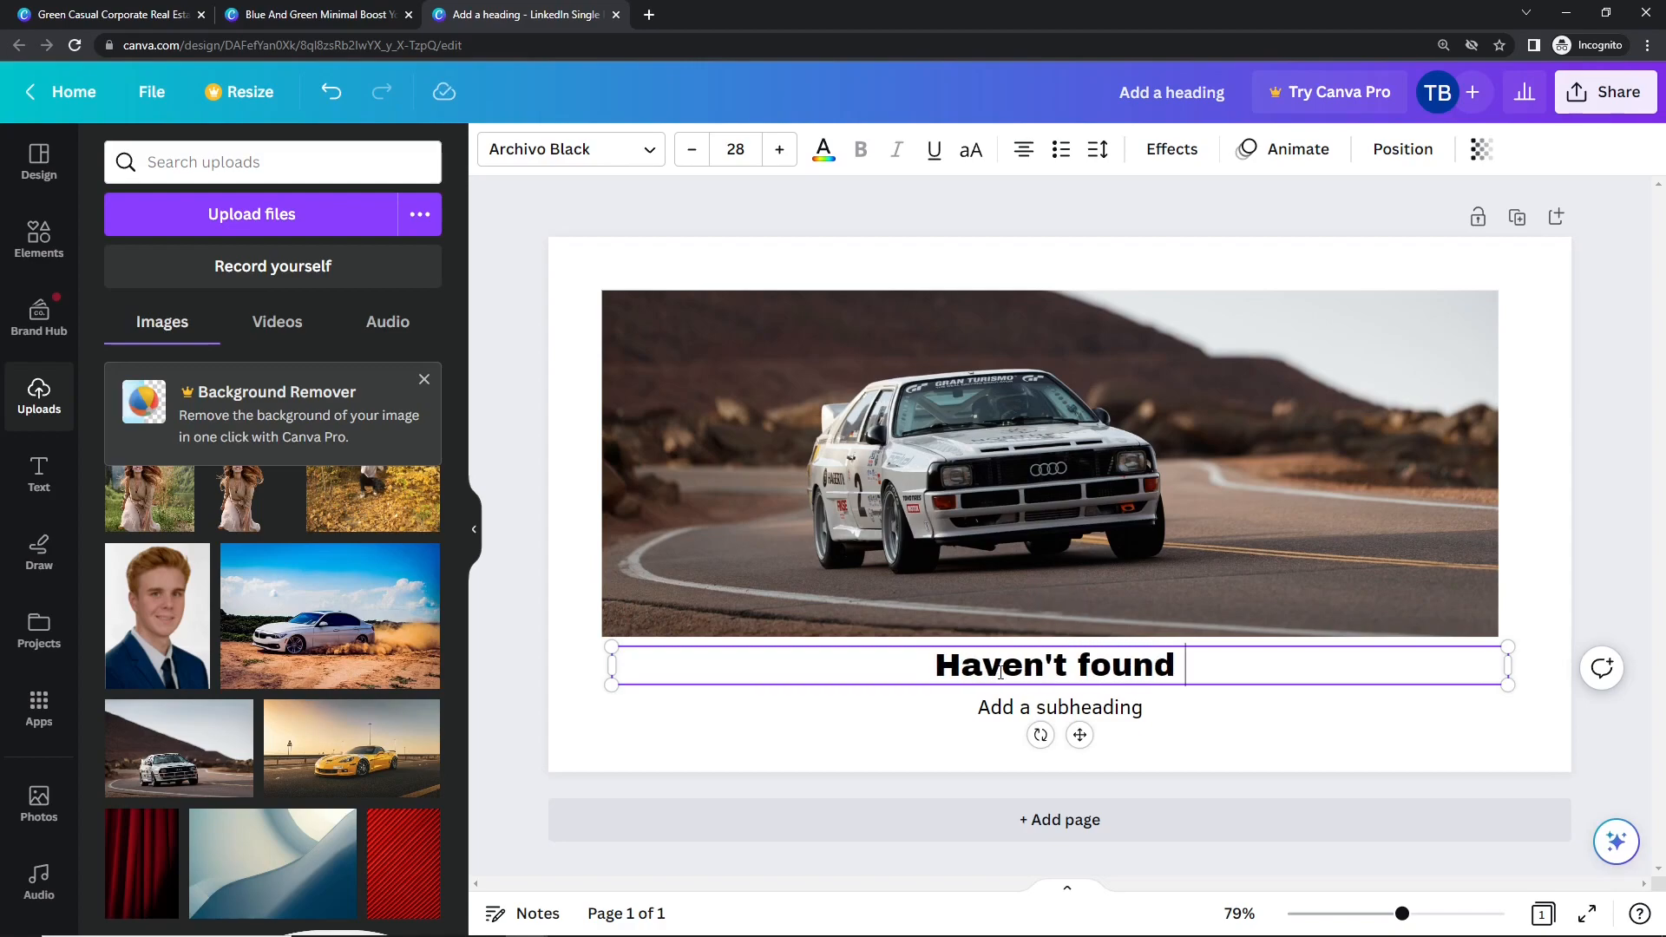
type("m ")
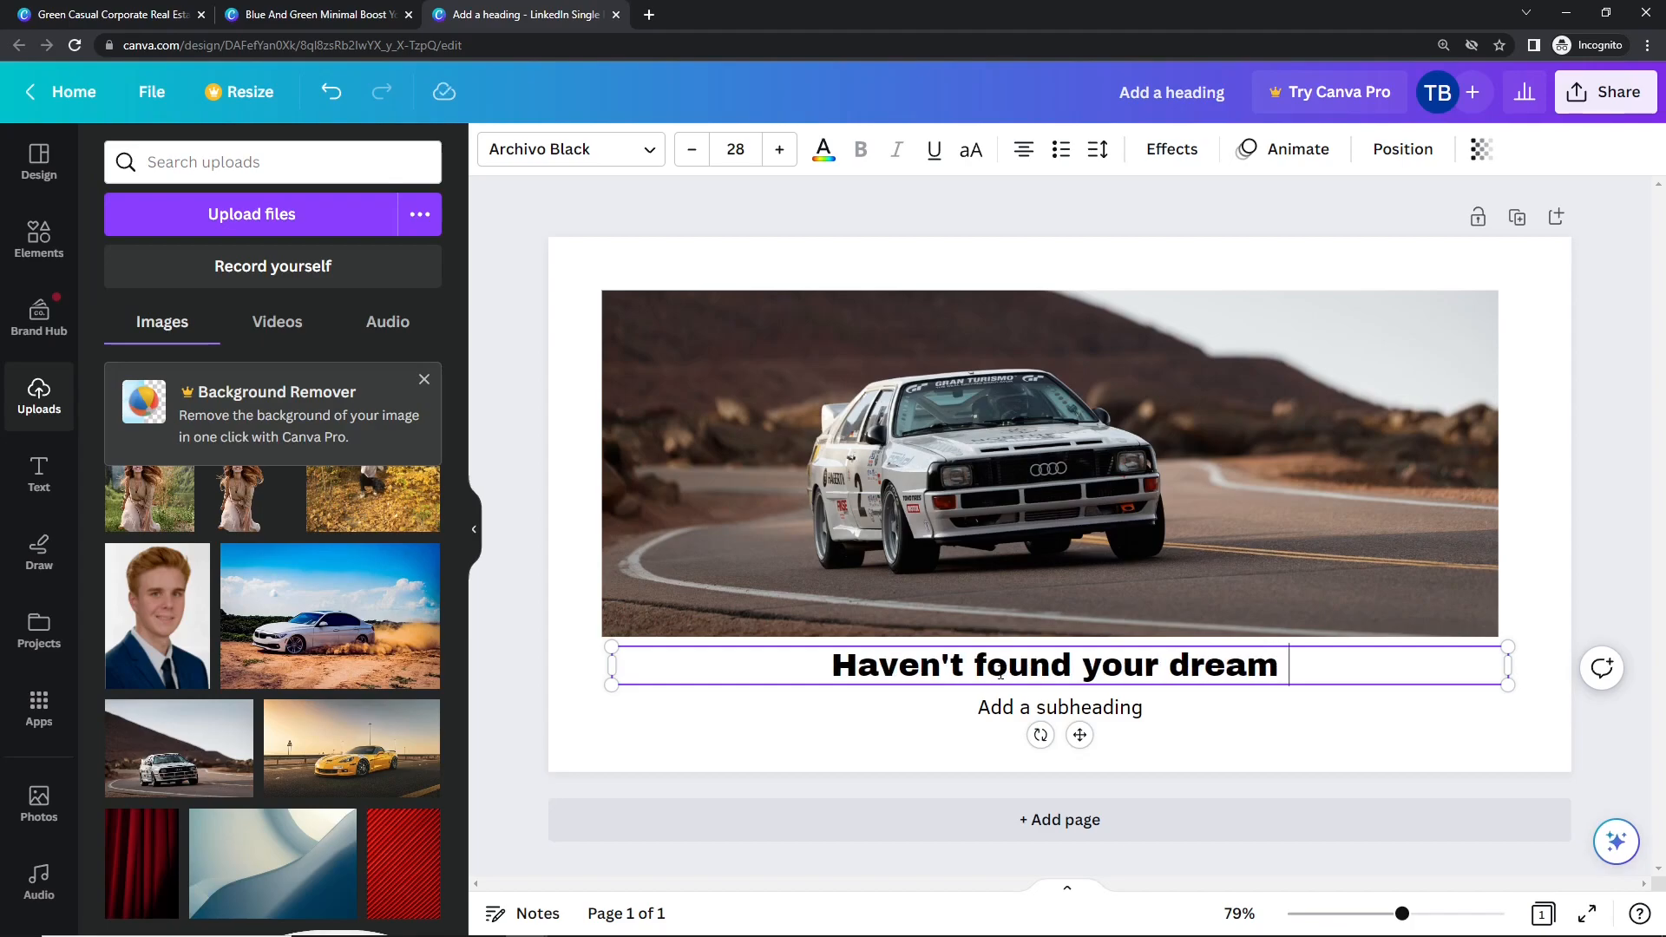
type("car yet?")
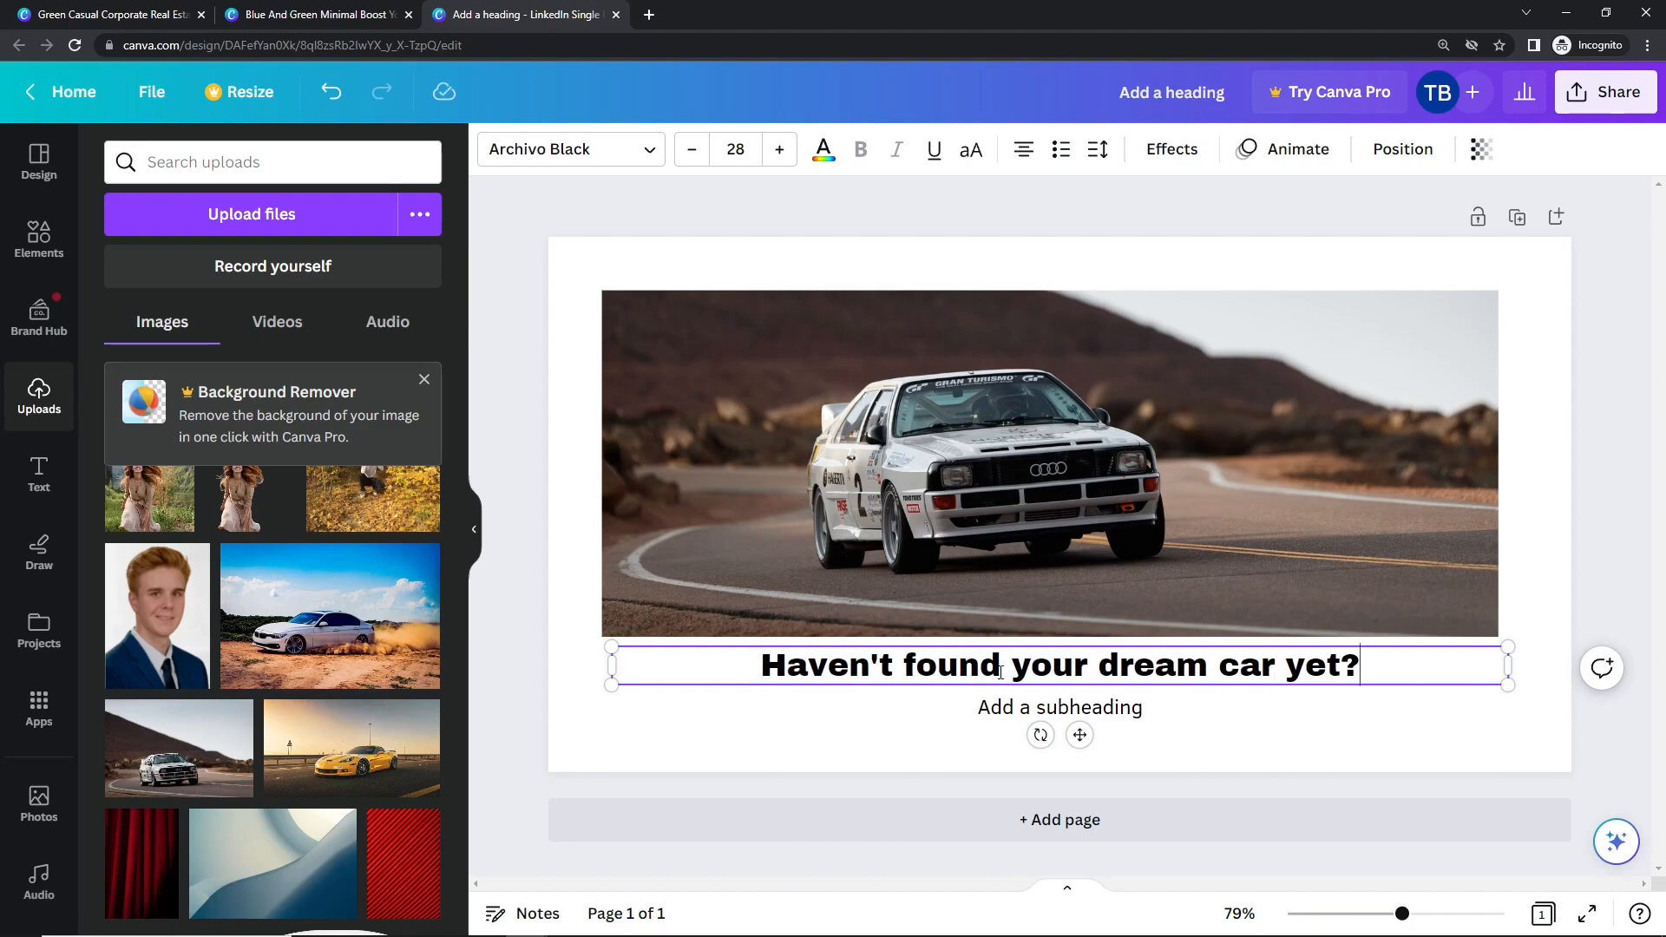
Replace the subheading text with "We can help you out here!"
left_click(1000, 705)
left_click(1000, 705)
type("We can h")
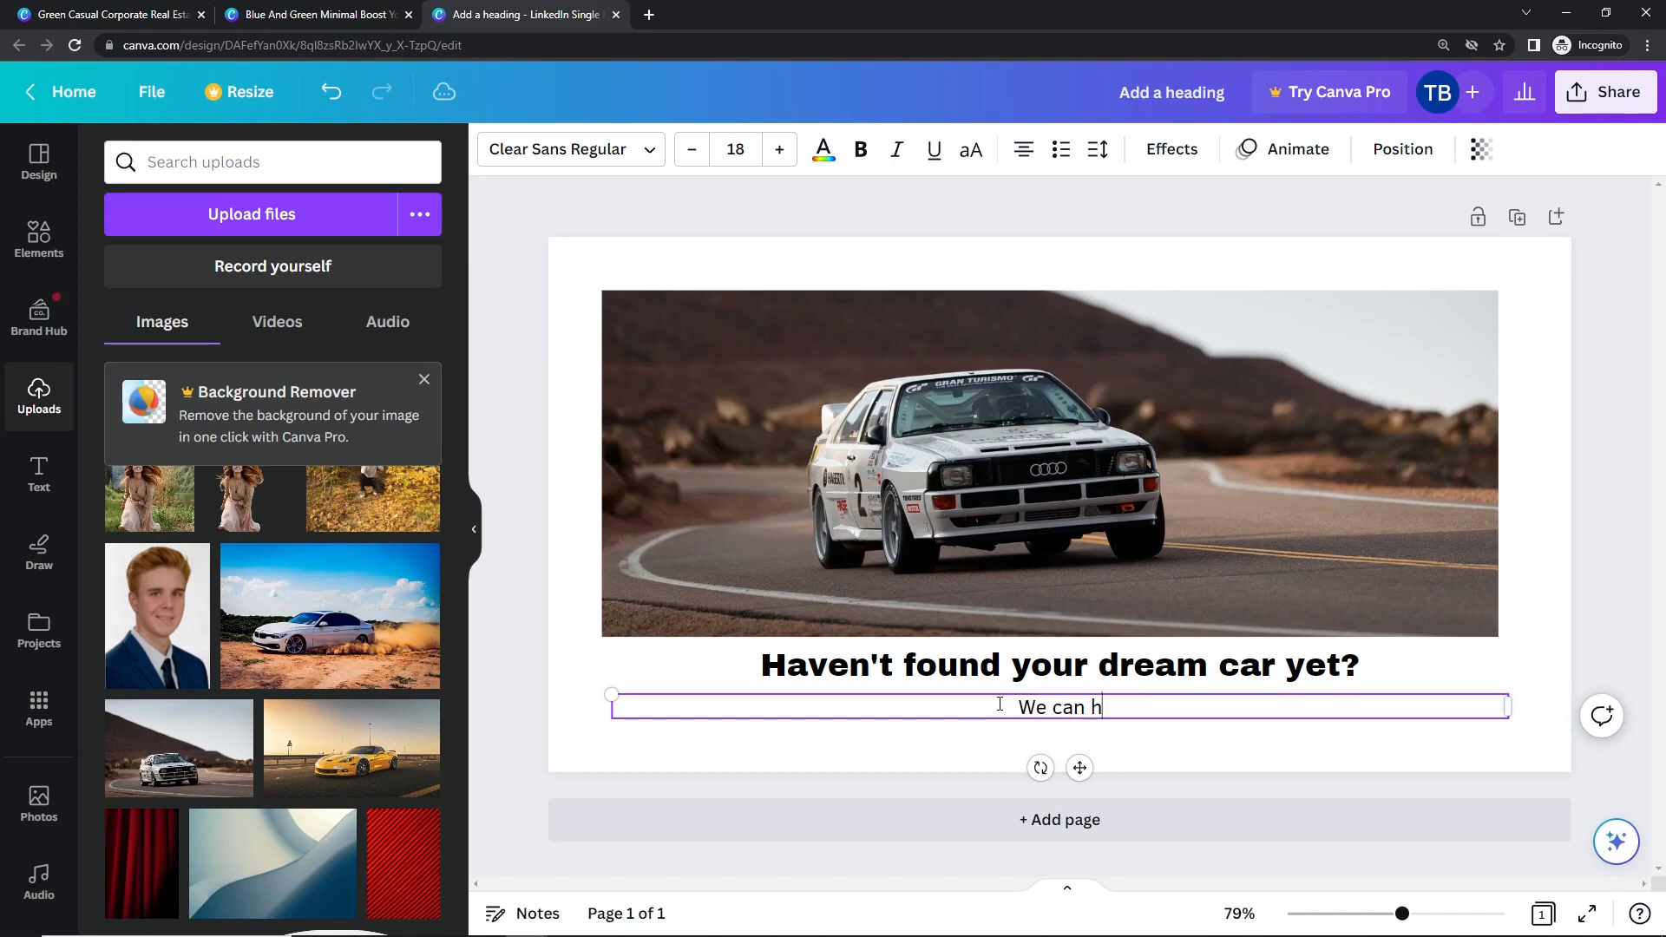
type("elp you ")
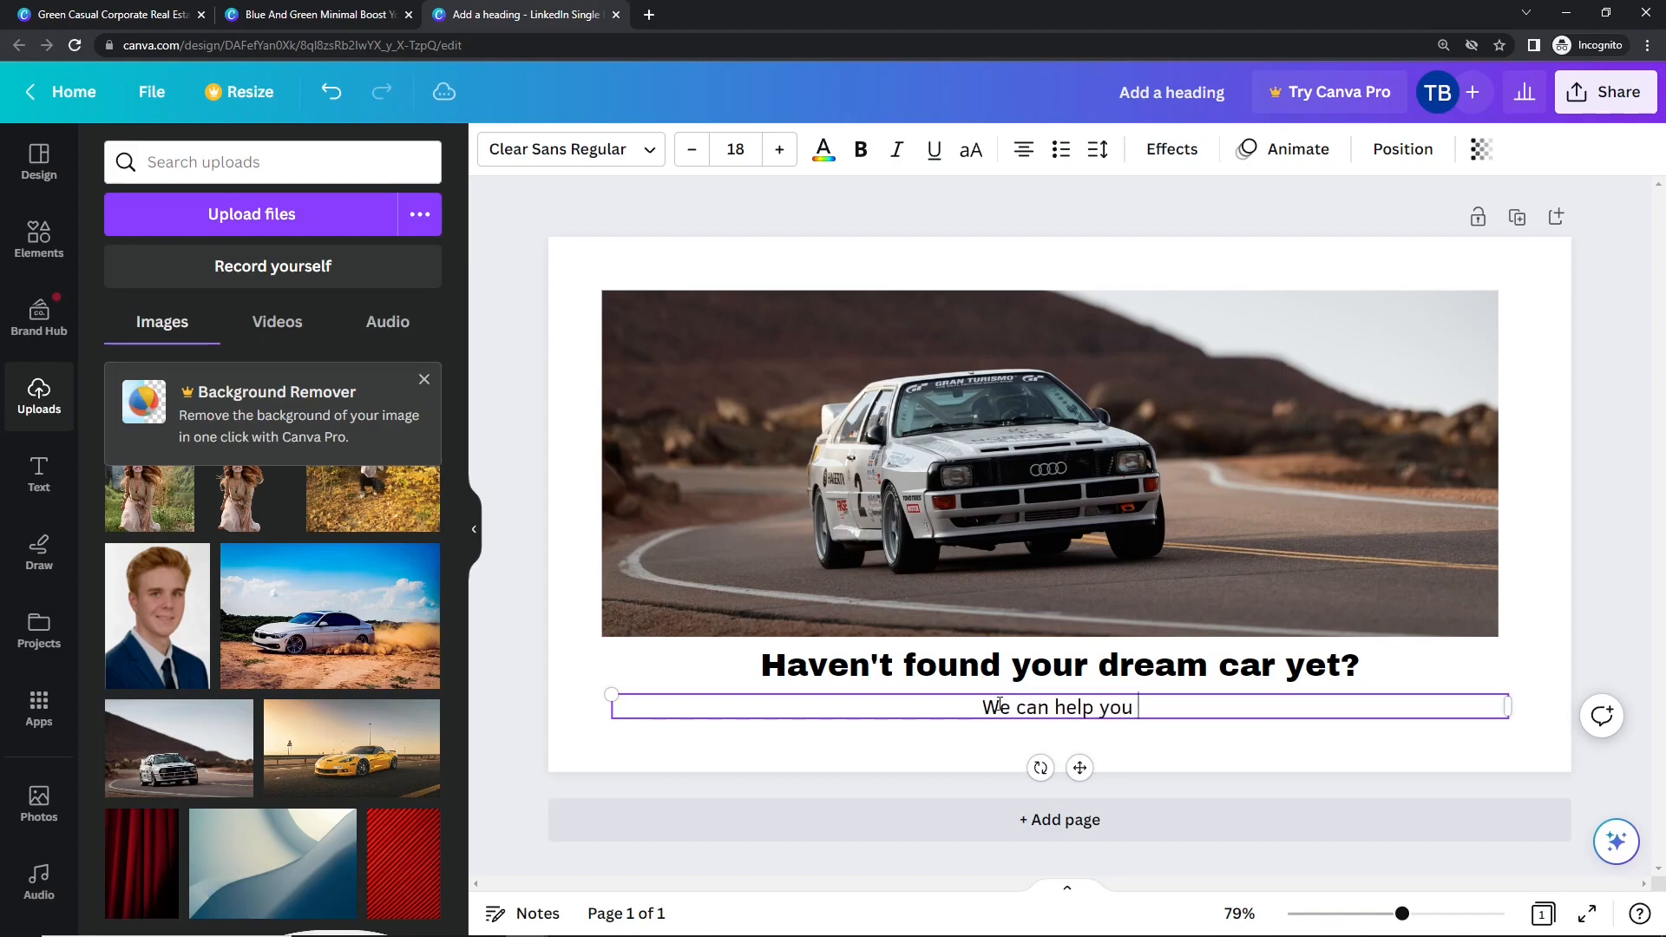
type("out here!")
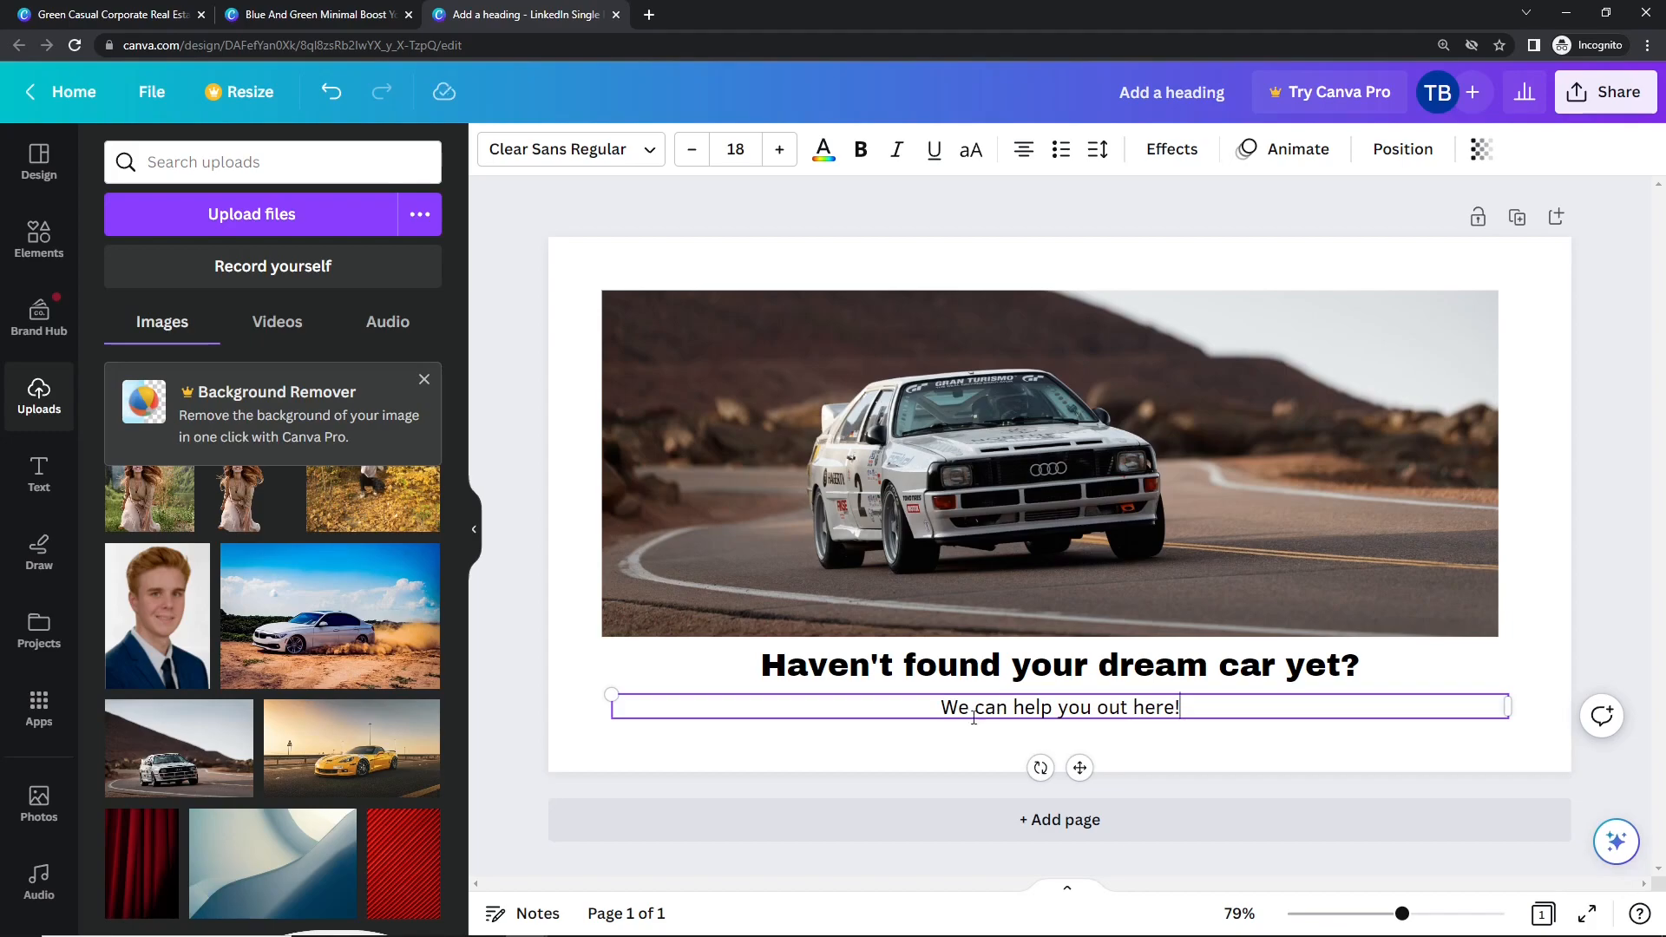
left_click(925, 762)
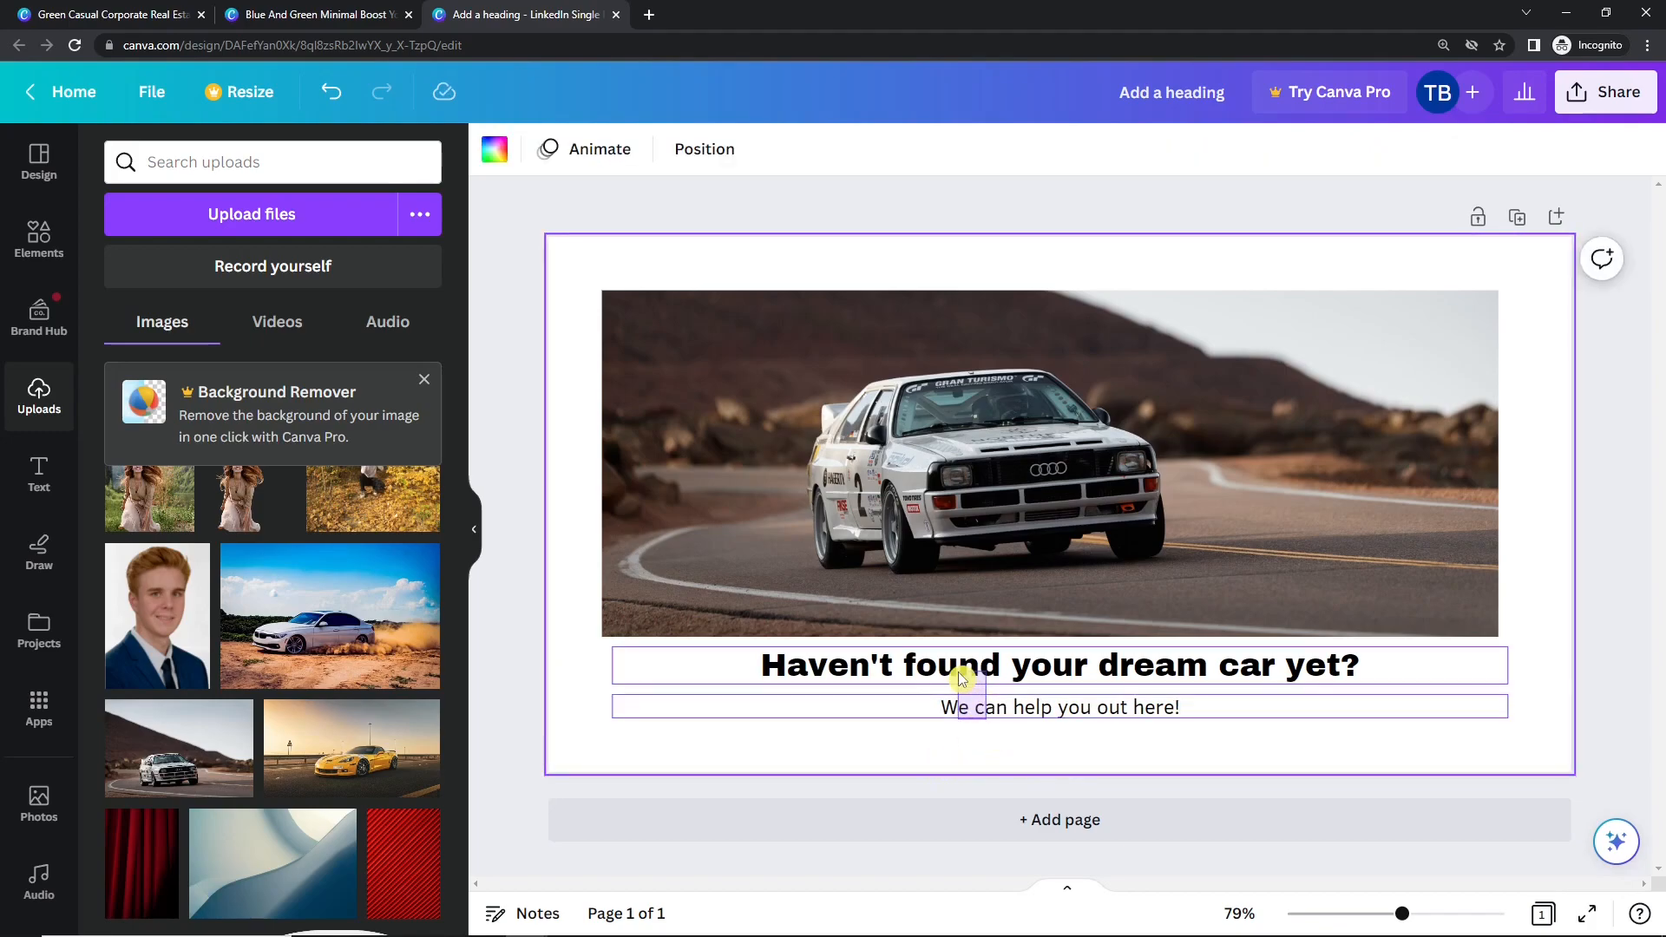
Shift both text lines and the car photo slightly down, and extend the photo's upper edge to make it taller
left_click(919, 777)
left_click_drag(946, 751, 916, 666)
left_click_drag(916, 666, 917, 694)
left_click_drag(897, 585, 899, 613)
left_click_drag(1050, 319, 1050, 283)
left_click(834, 514)
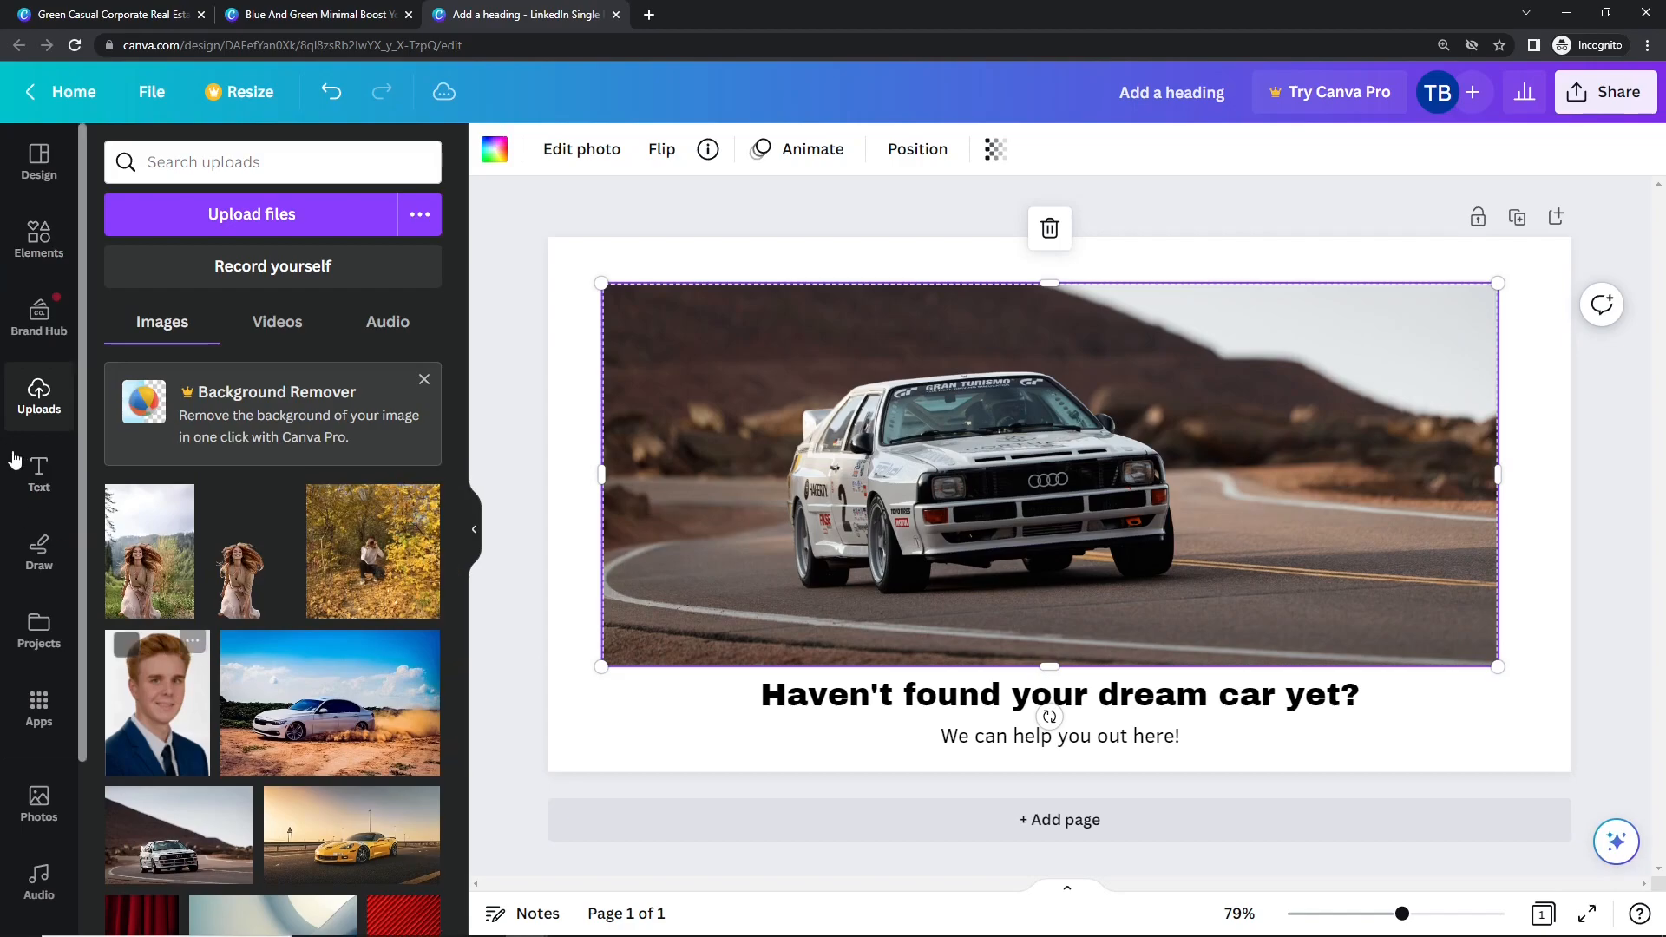
Add a circular photo frame, shrink it and place it over the upper-right corner of the car photo
left_click(38, 239)
left_click(133, 153)
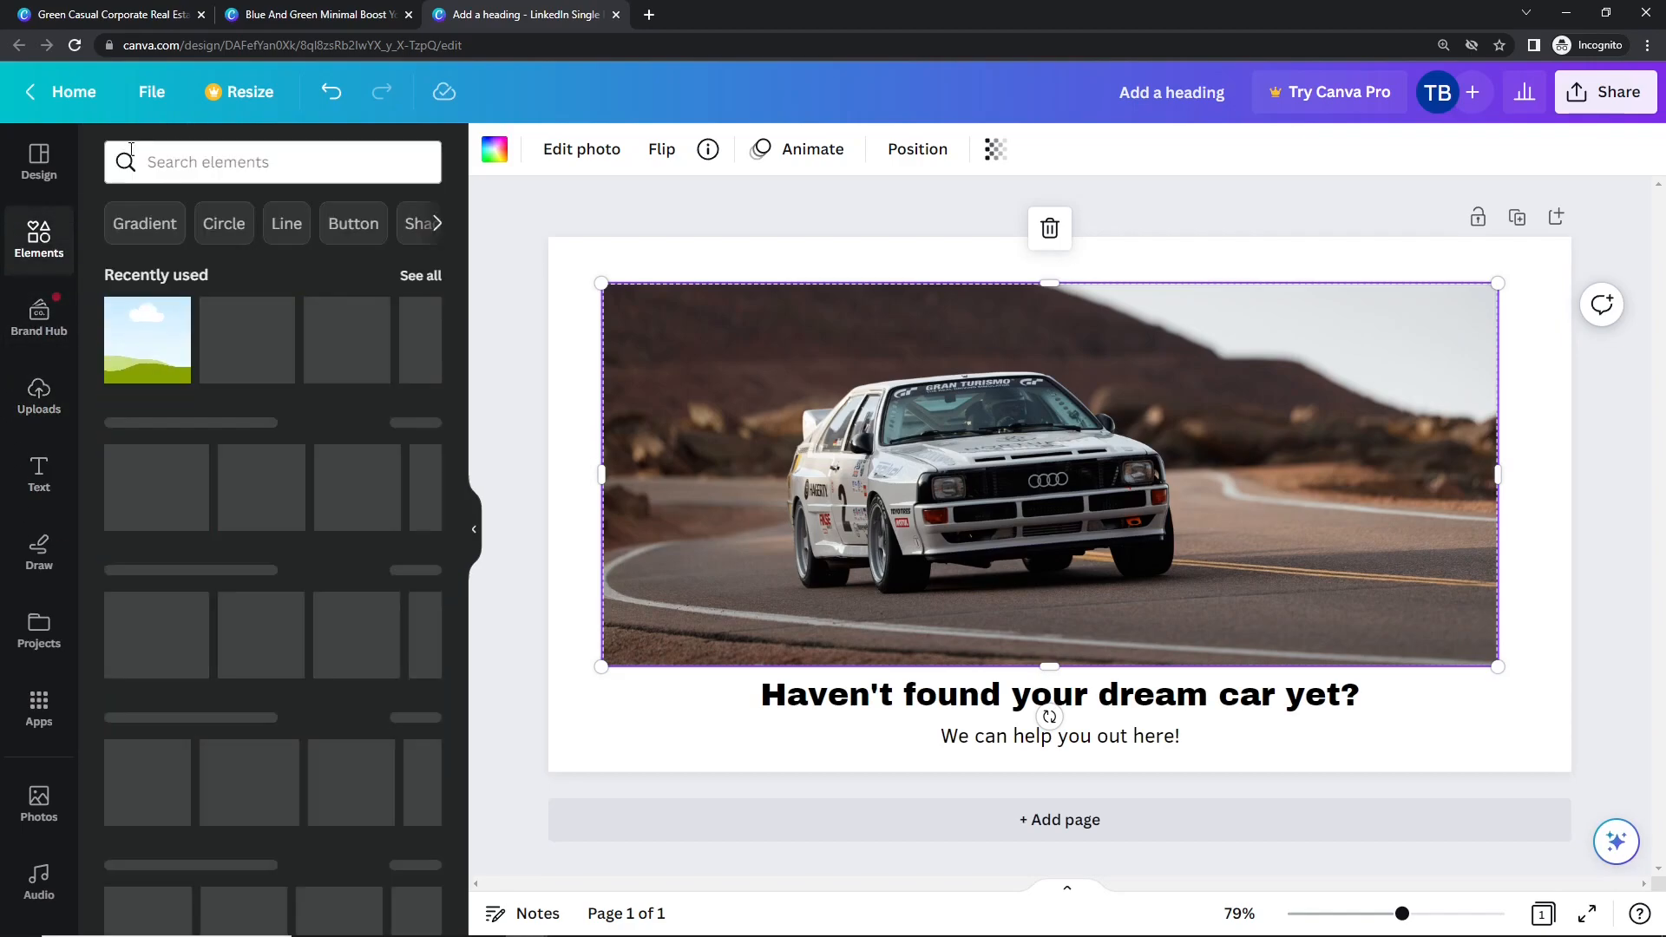
scroll(261, 571, "down", 10)
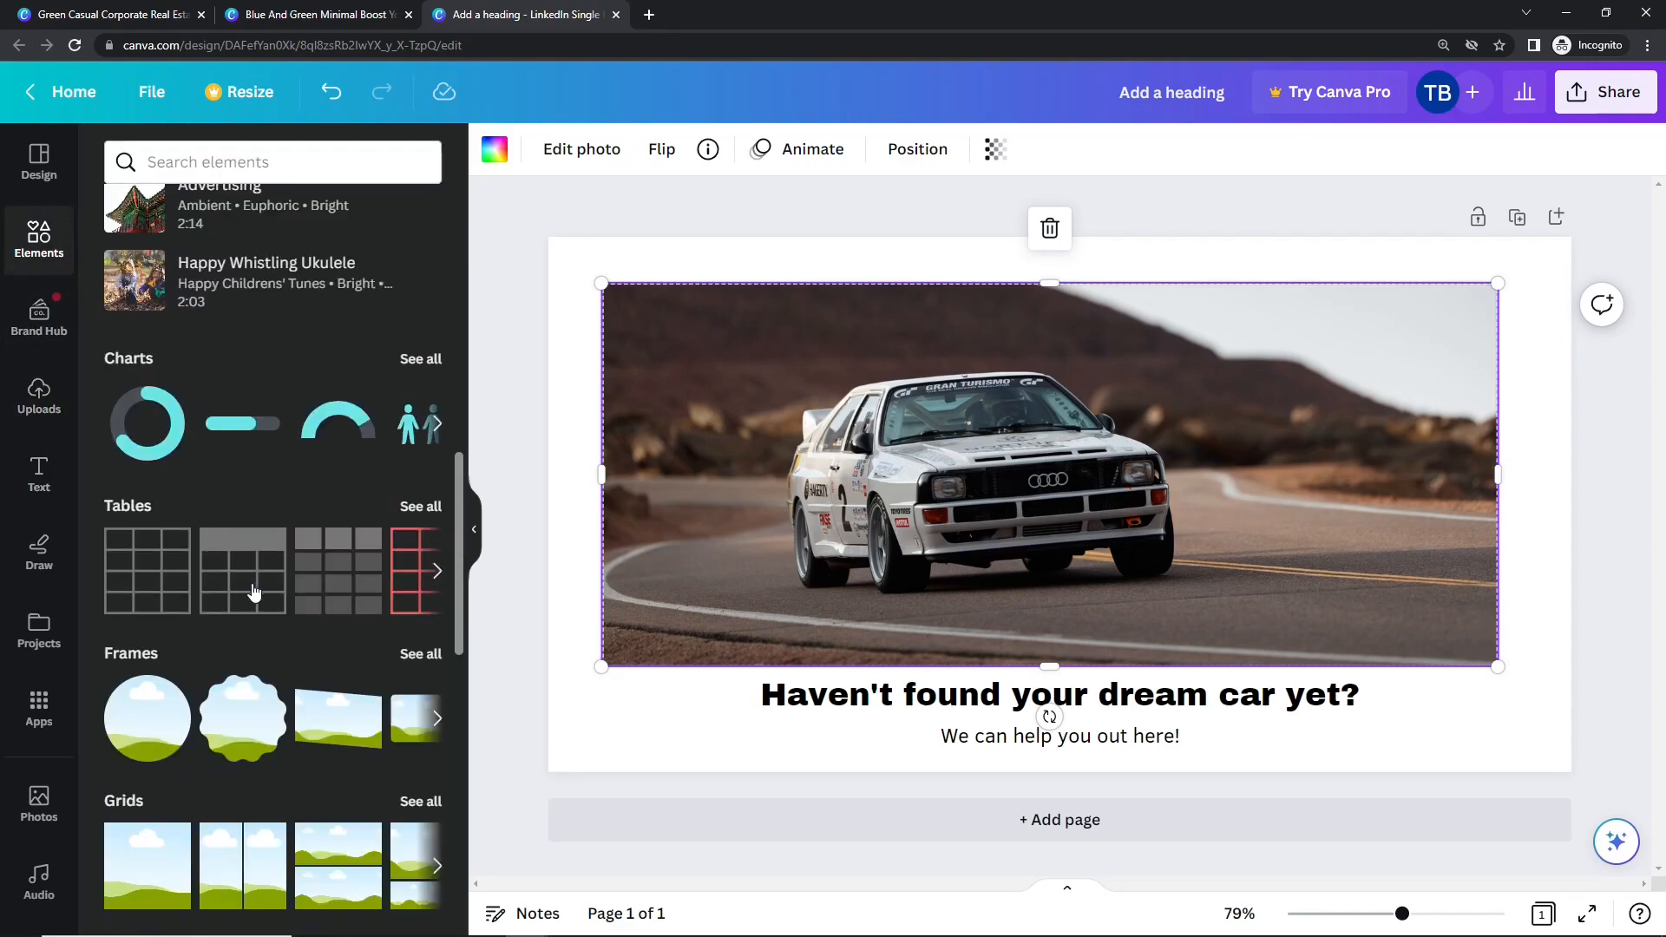
left_click(174, 692)
left_click(143, 733)
left_click(137, 738)
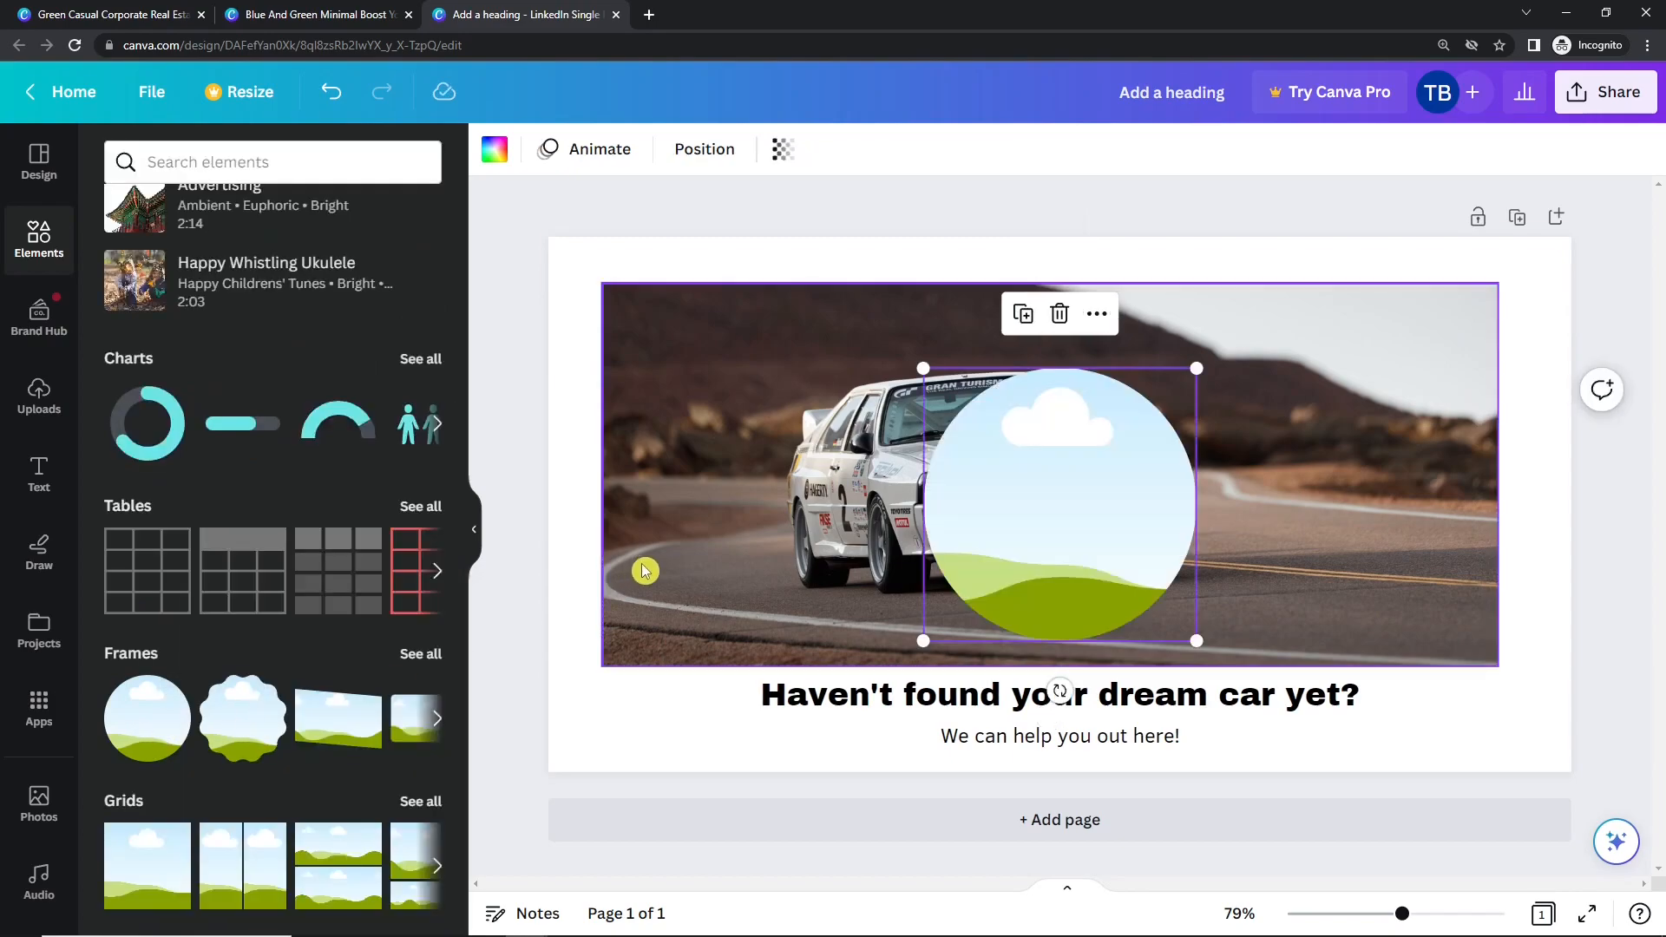
left_click_drag(922, 647, 1435, 361)
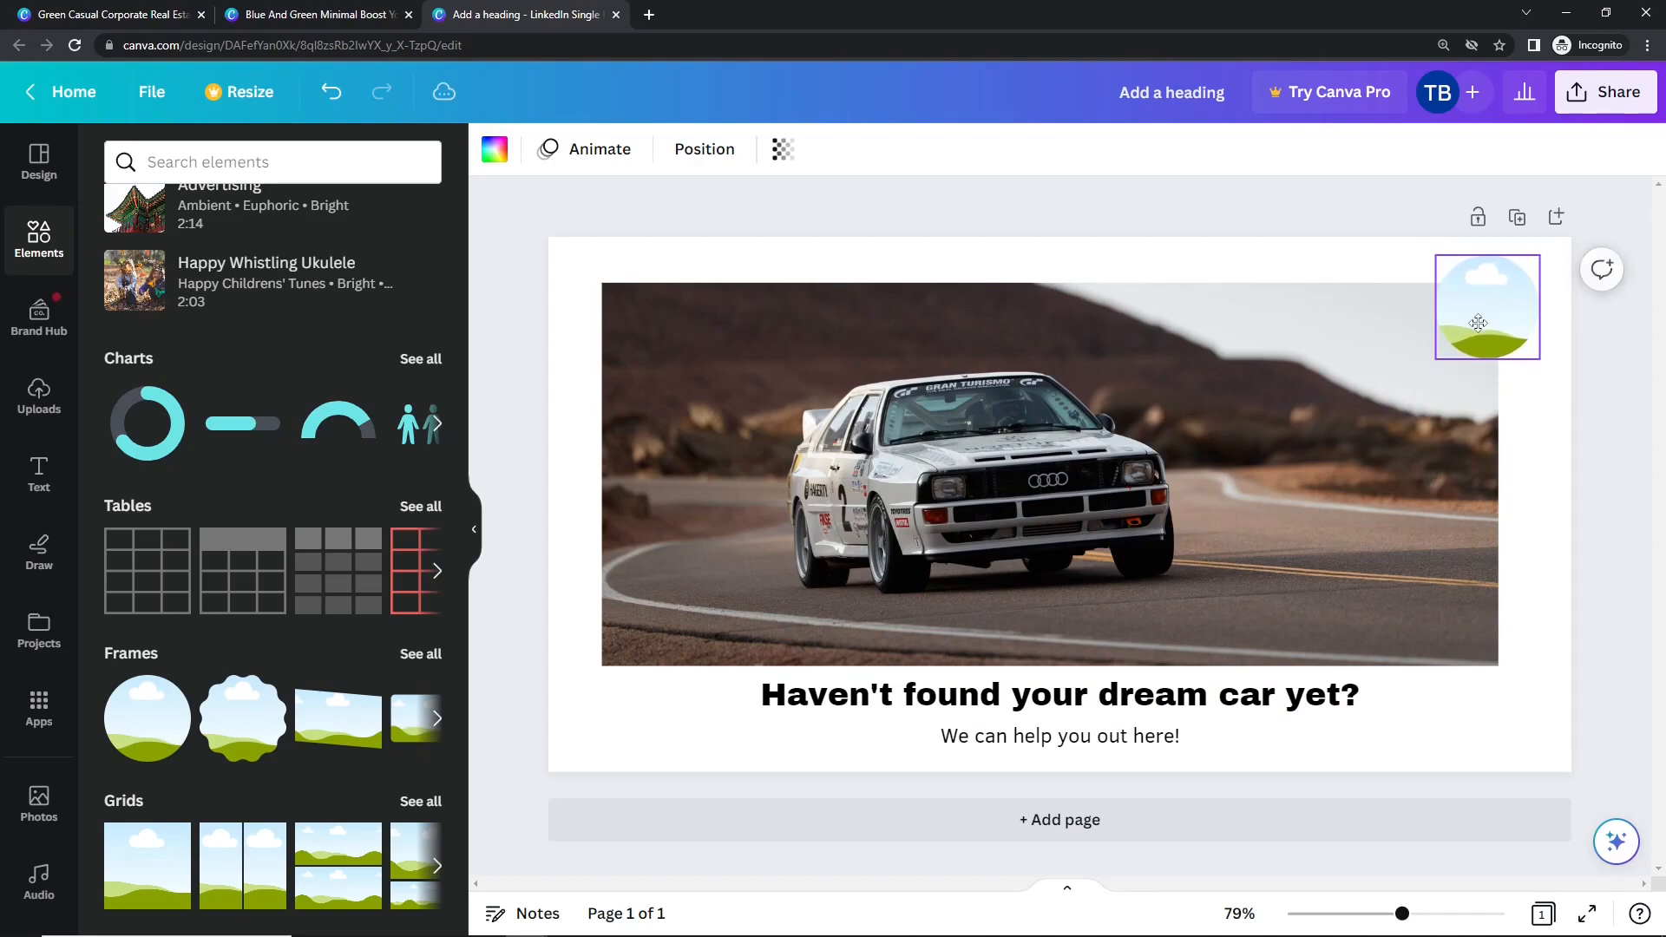
Fill the circular frame with the uploaded photo of the person among yellow autumn trees
left_click(39, 395)
left_click_drag(374, 547, 1506, 338)
left_click(566, 292)
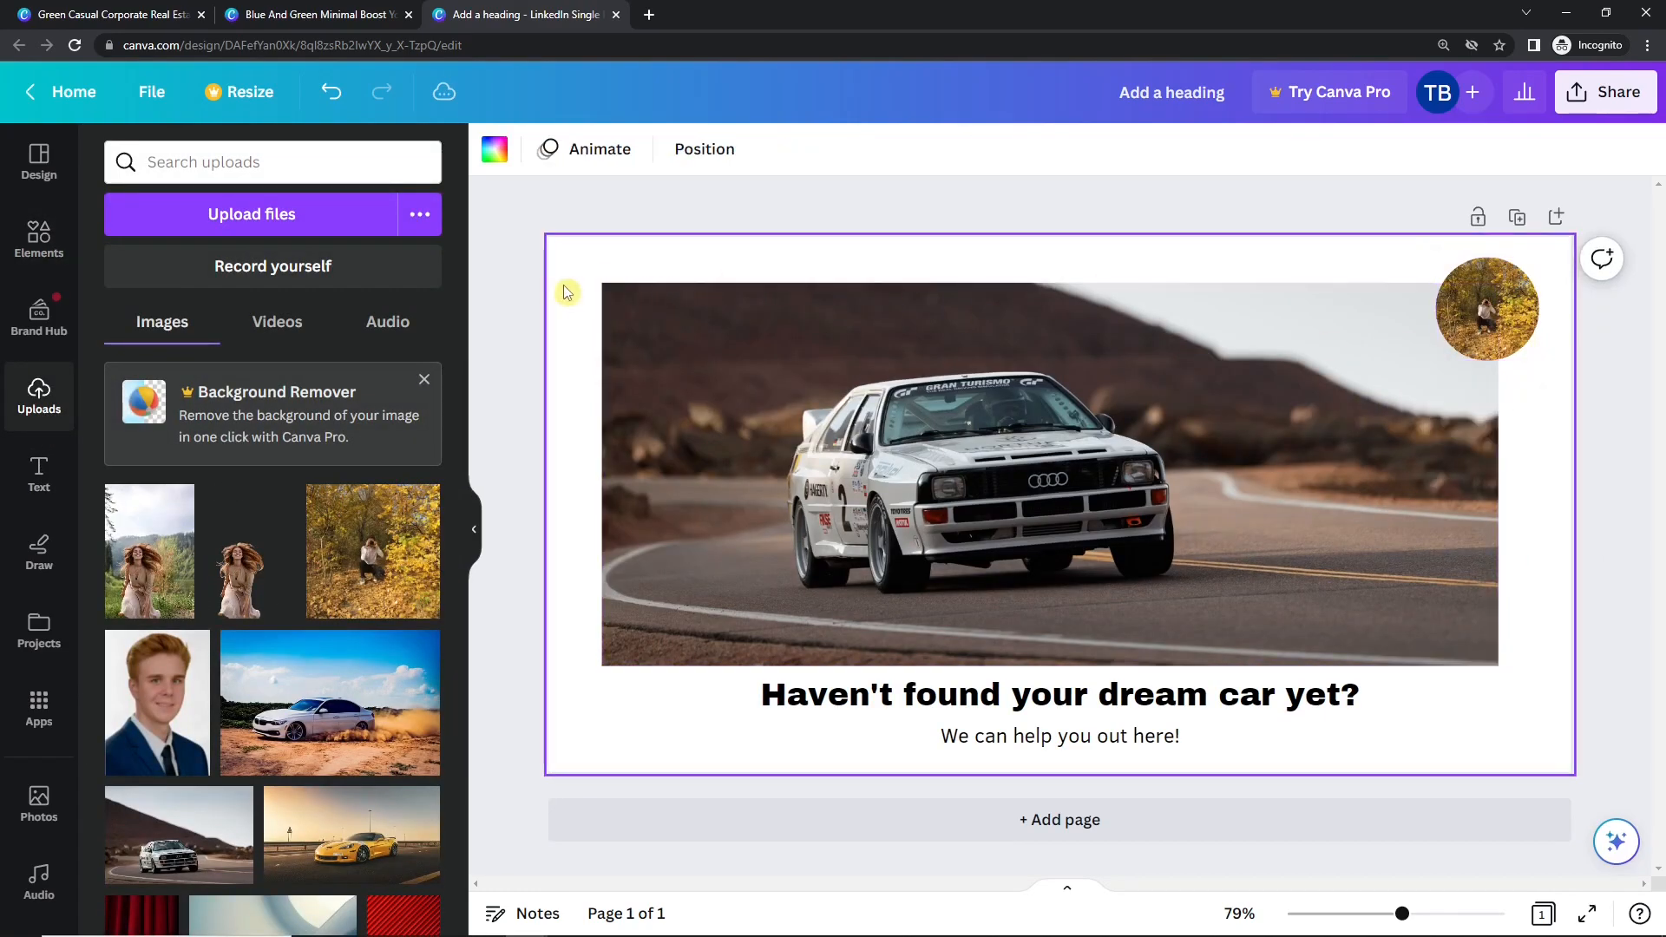
Try the white gradient background and the whitewashed wood-plank background on the car ad page
left_click(497, 155)
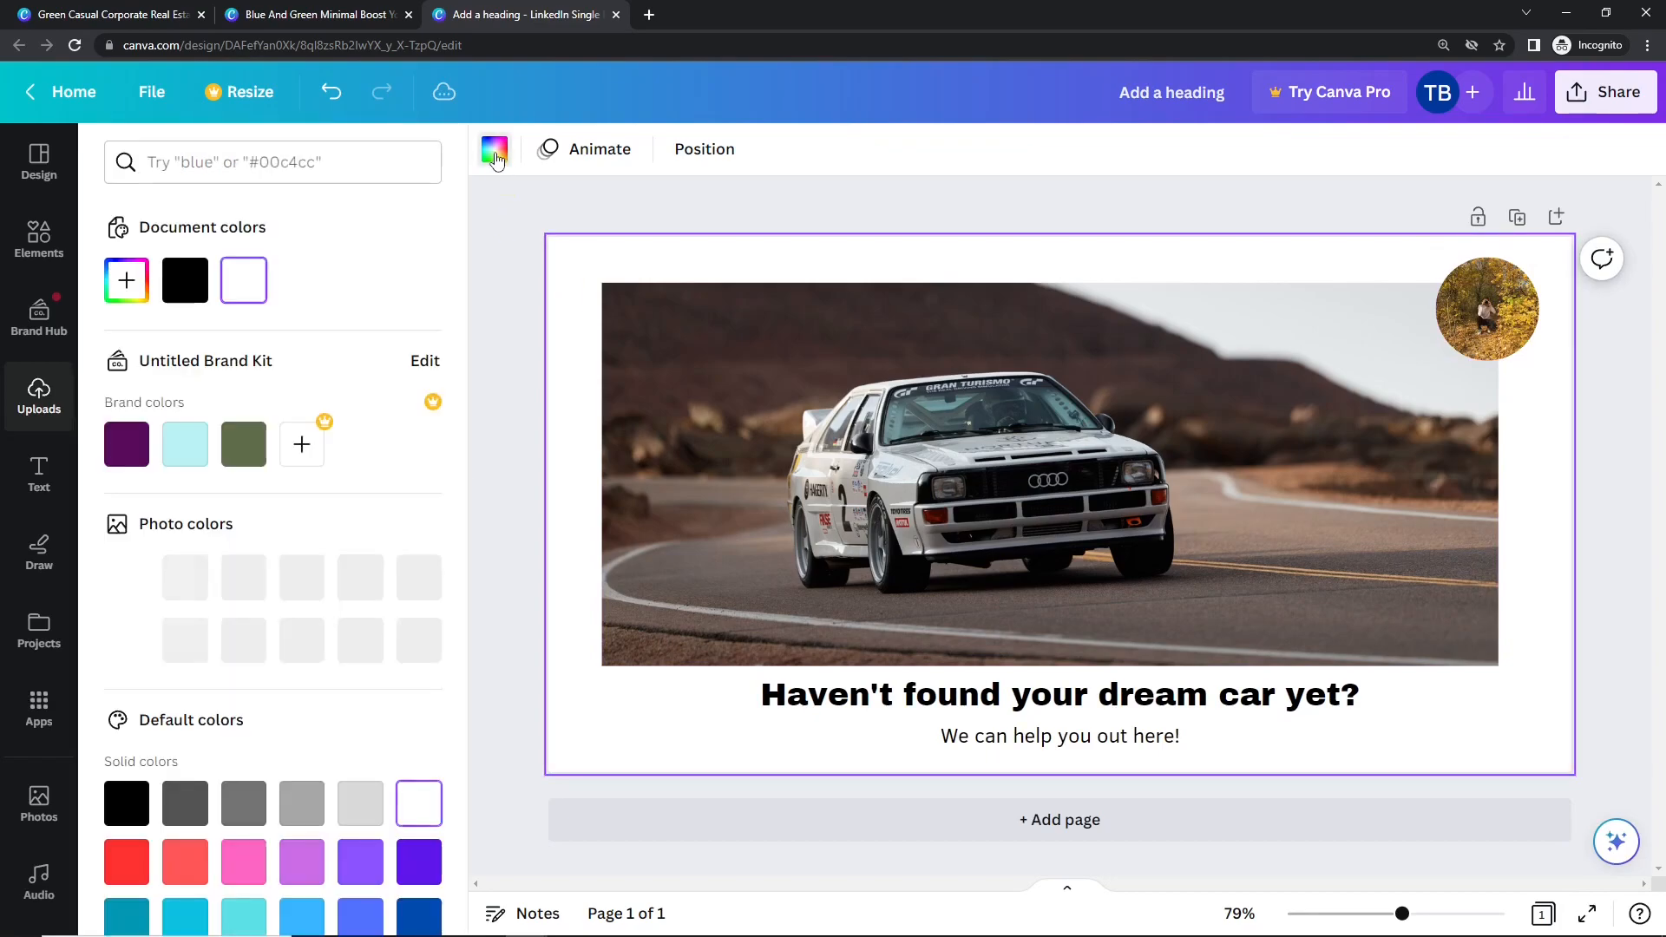
left_click(25, 813)
scroll(30, 816, "down", 3)
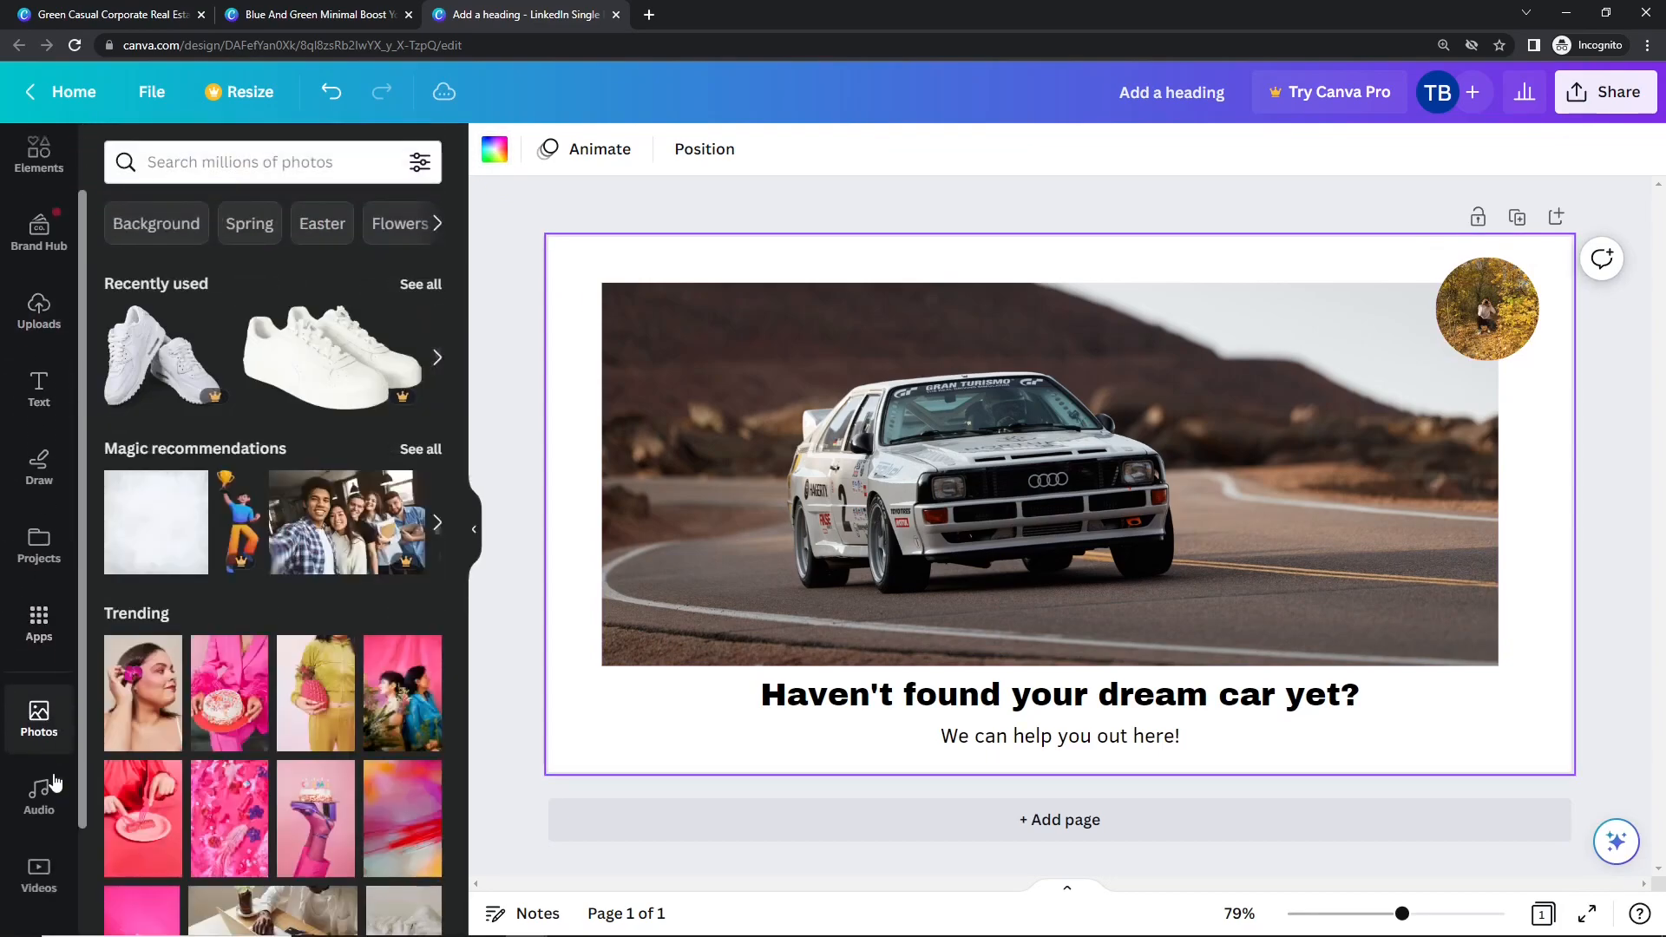
left_click(82, 818)
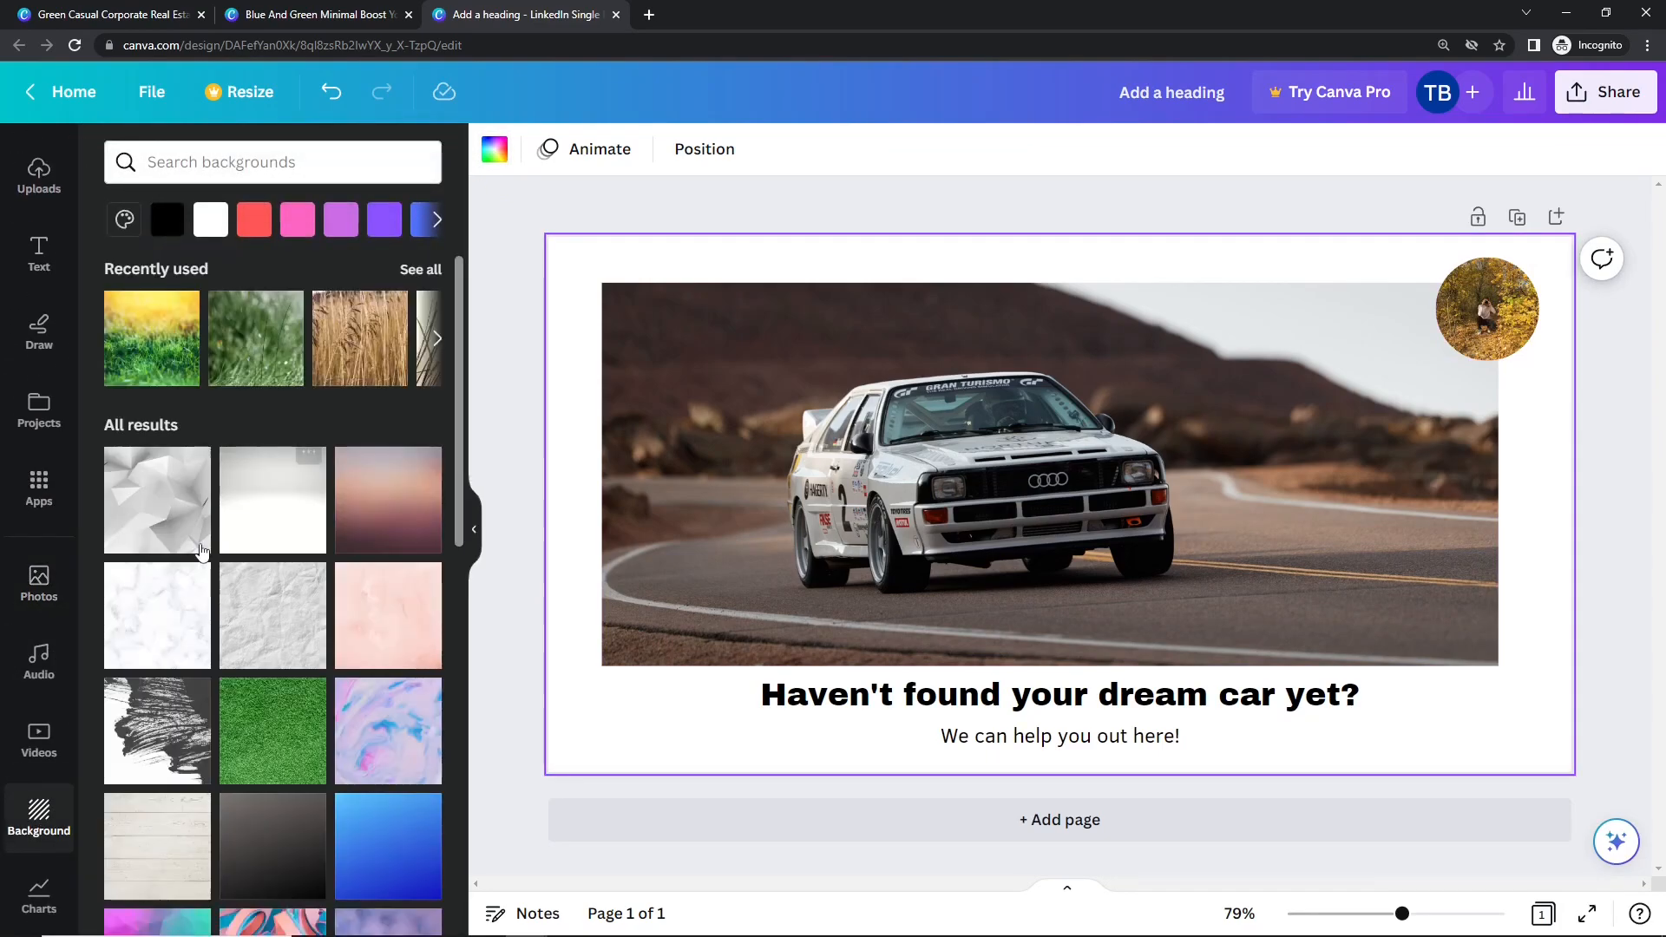
left_click(268, 525)
left_click(193, 461)
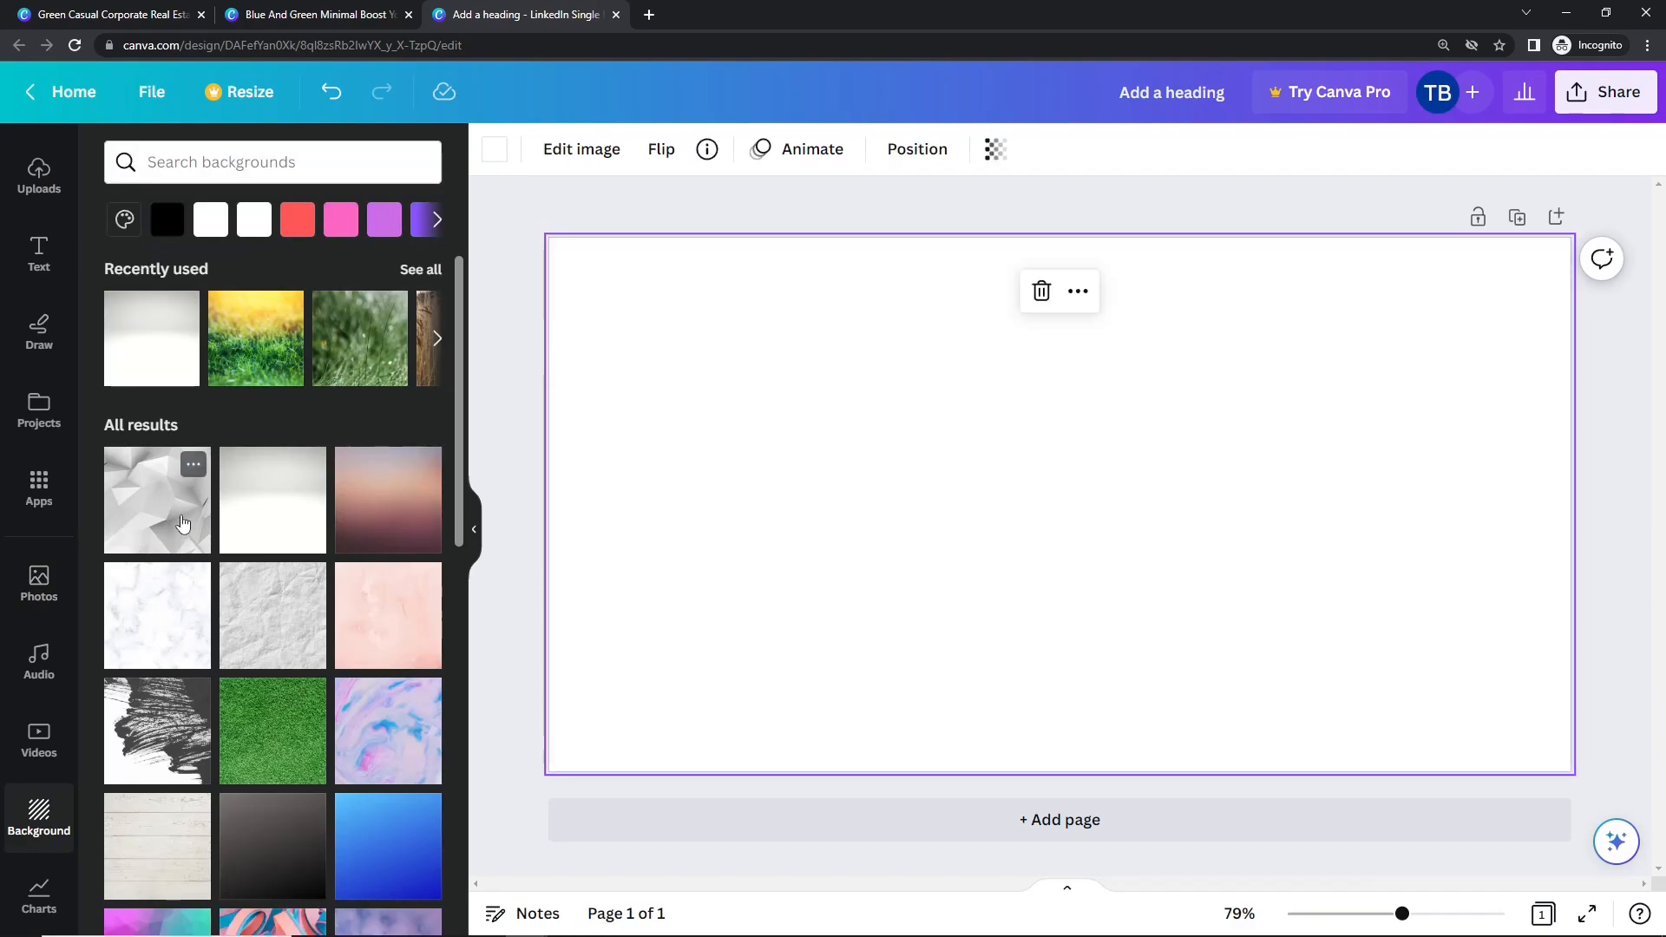
scroll(173, 568, "down", 2)
left_click(153, 676)
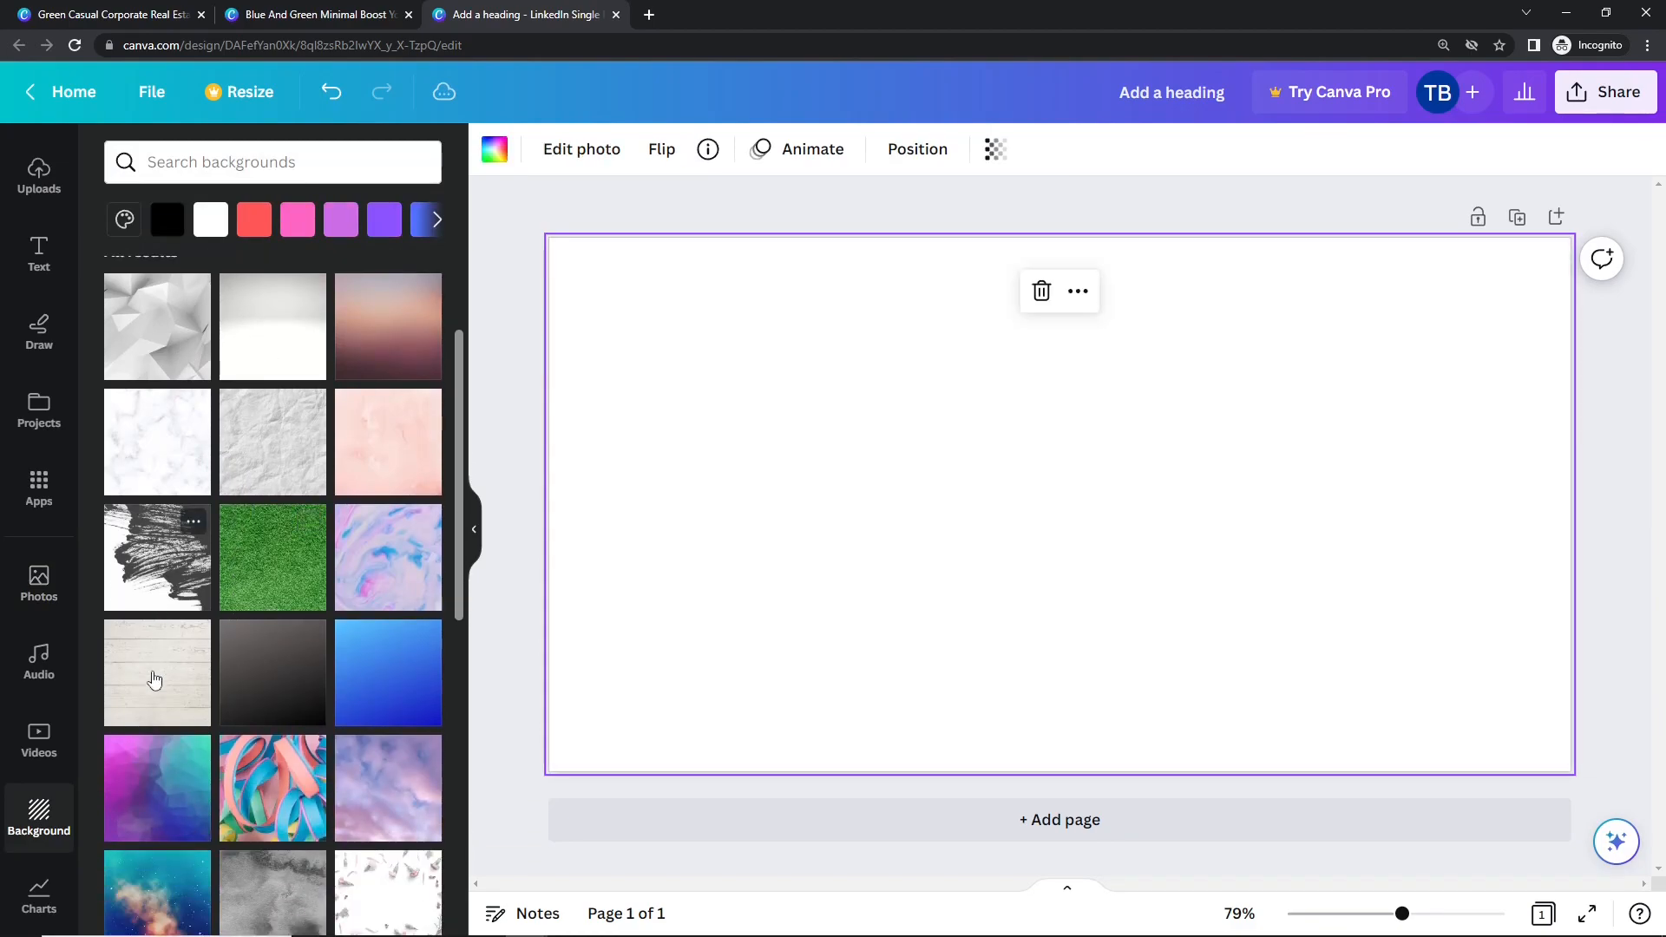
scroll(222, 707, "down", 2)
scroll(222, 708, "down", 1)
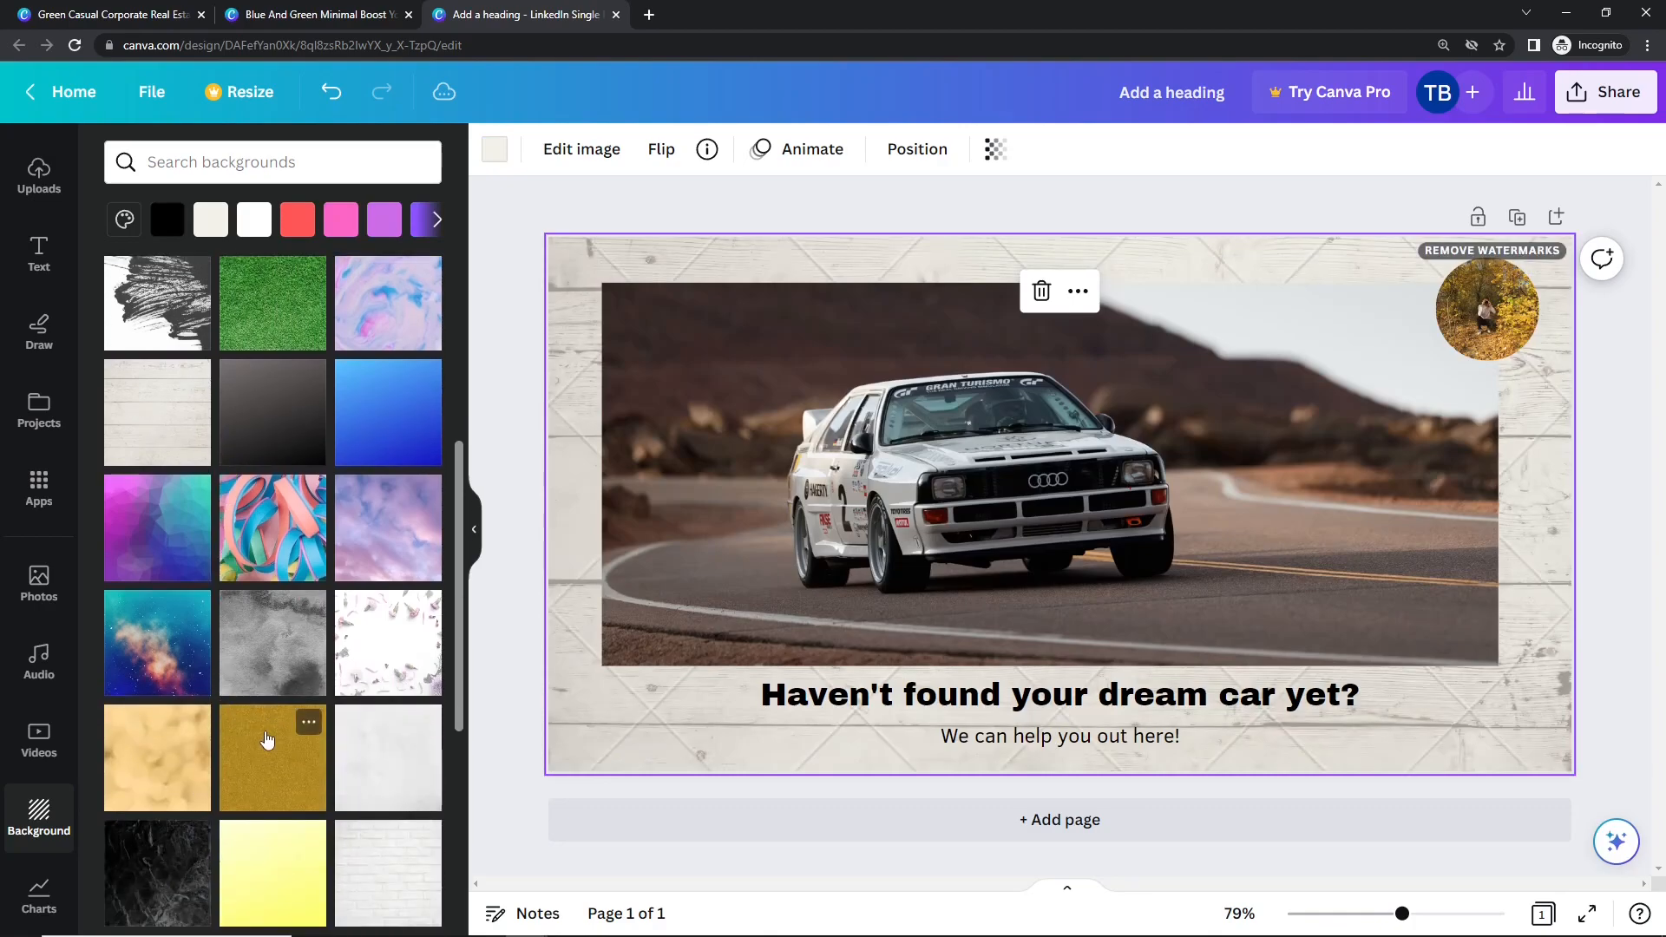
Try the light grey and golden textured backgrounds, and remove the background image along with its orange page colour
left_click(371, 783)
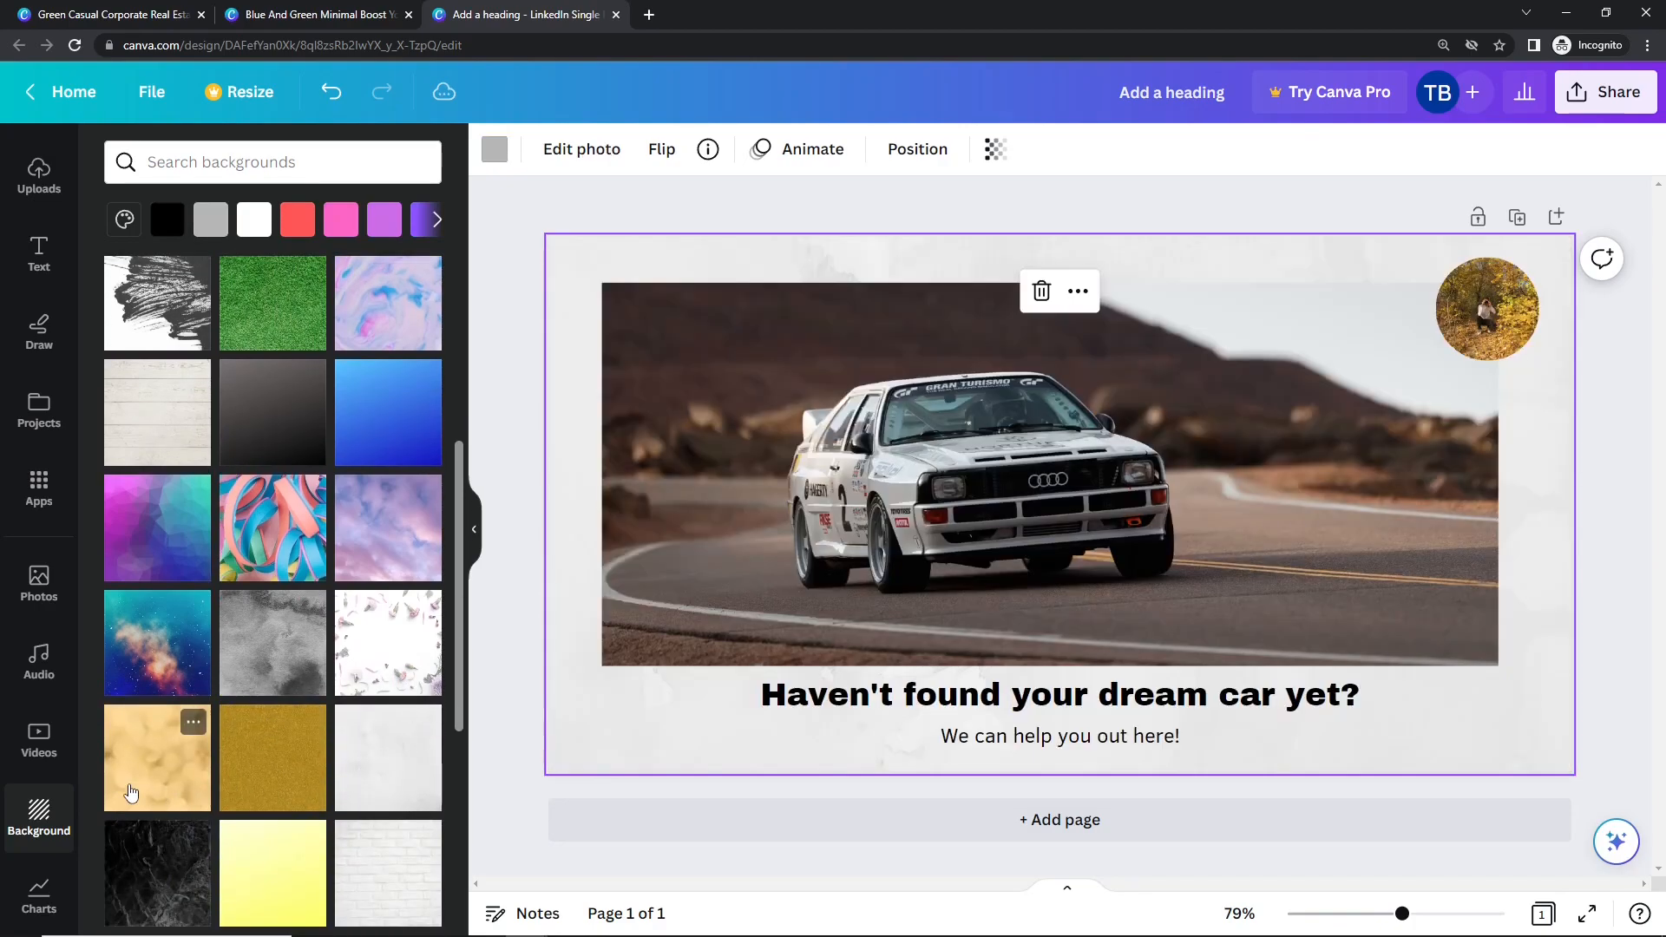
left_click(148, 788)
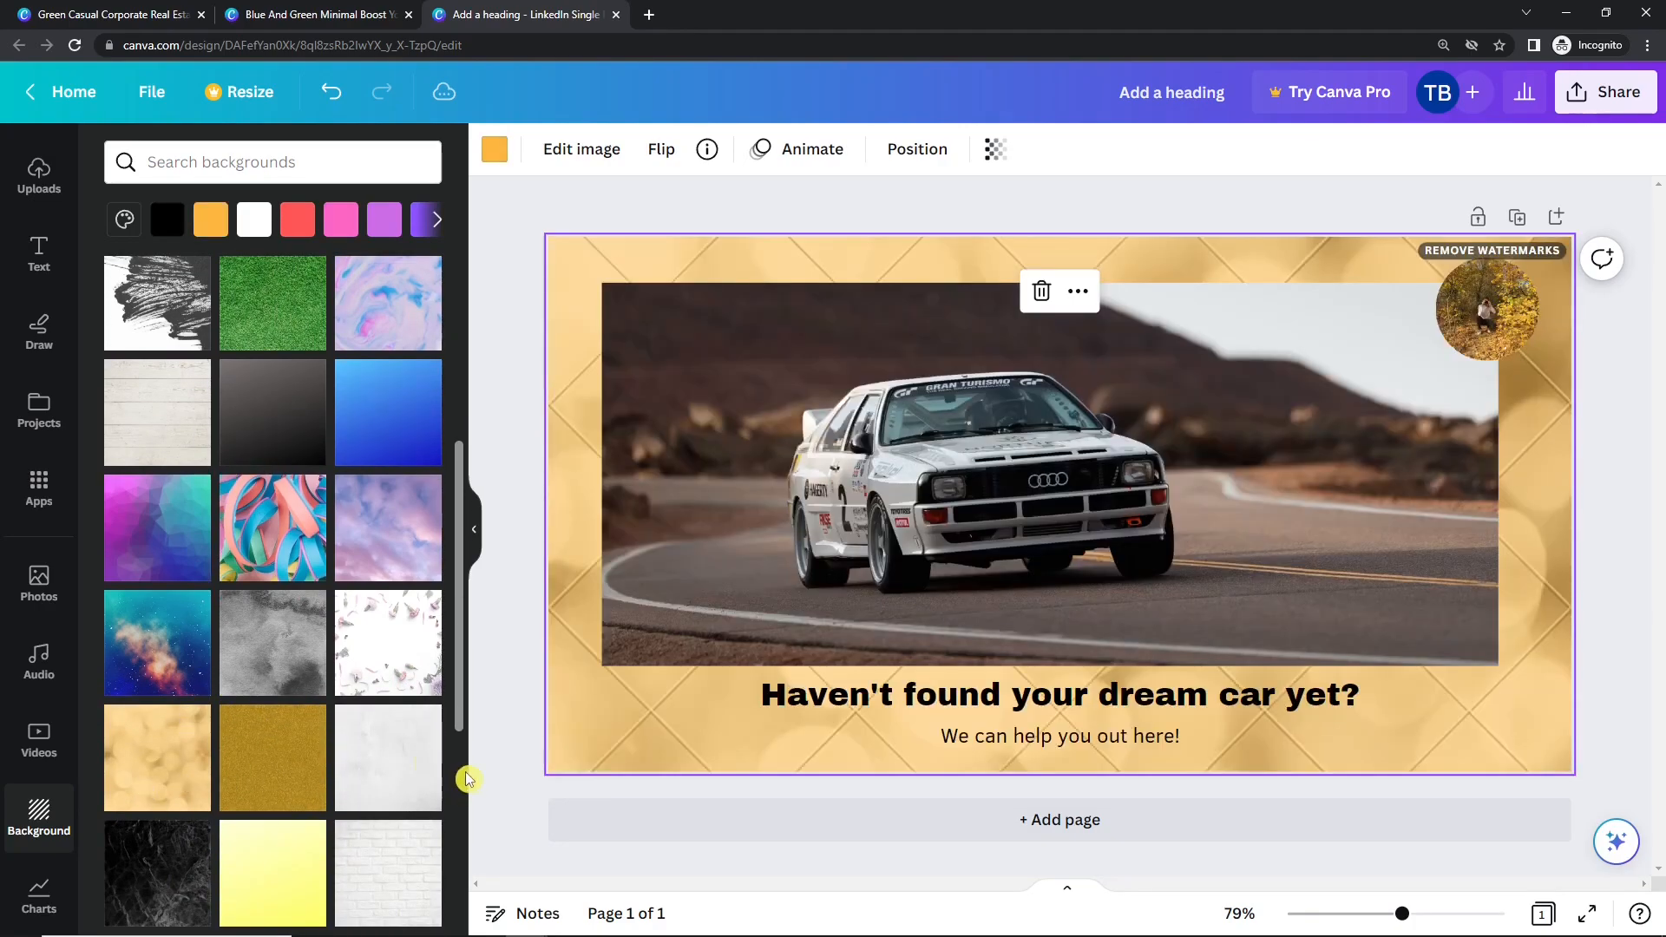
key("Delete")
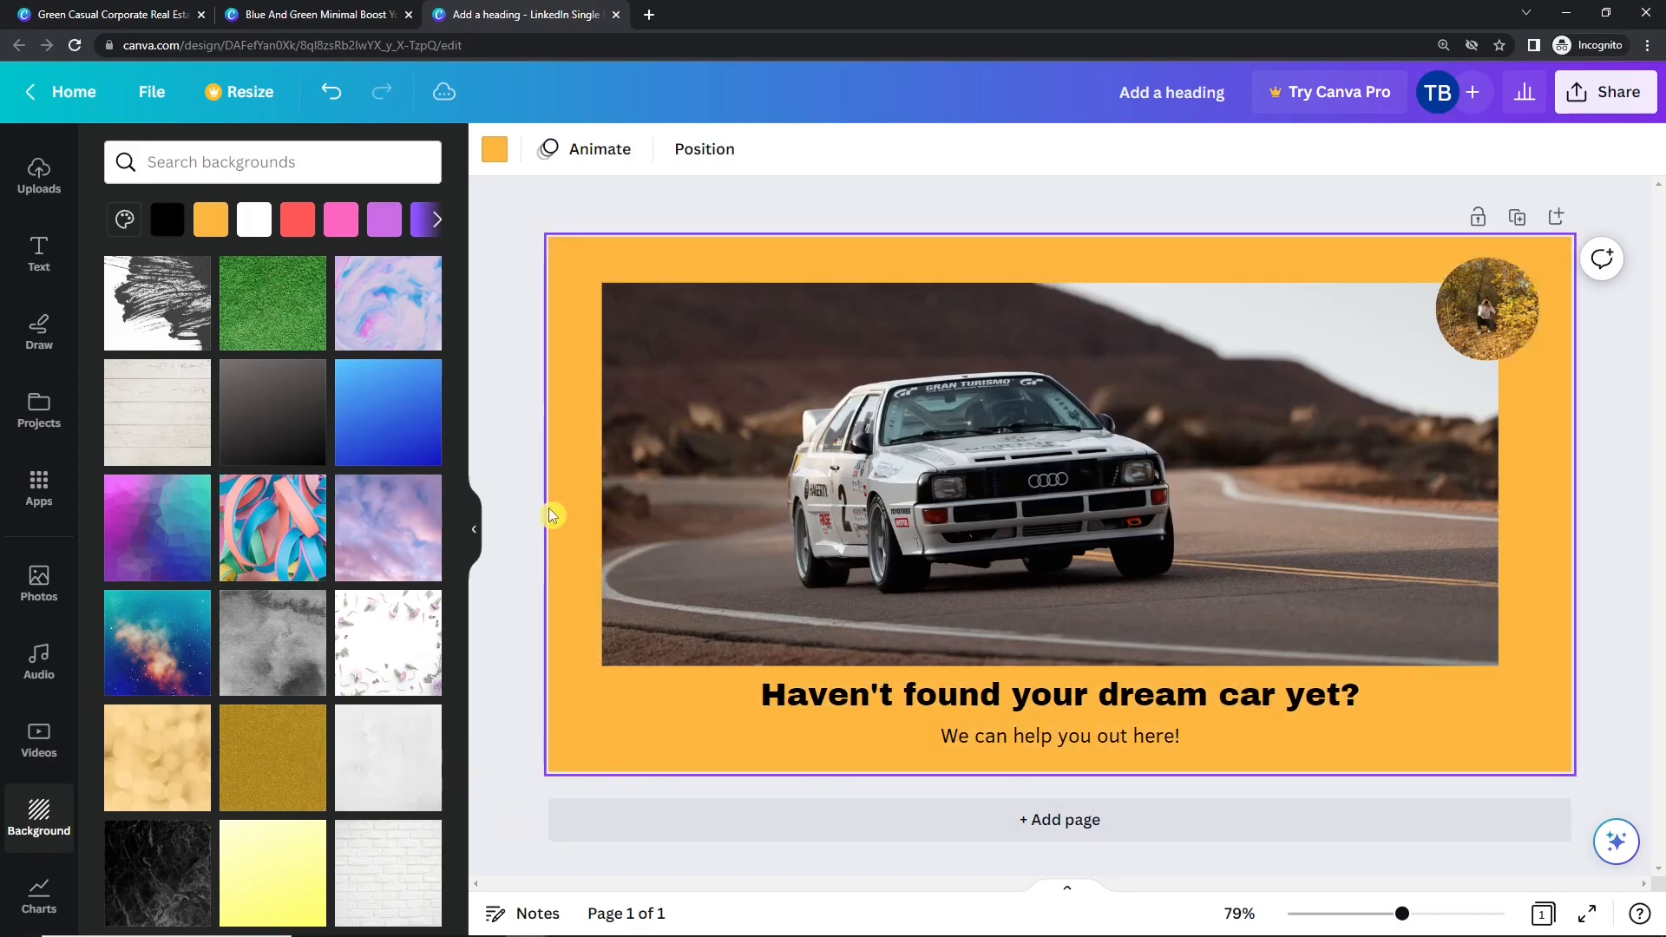
key("Delete")
Set the page background to the light blue brand colour
left_click(495, 149)
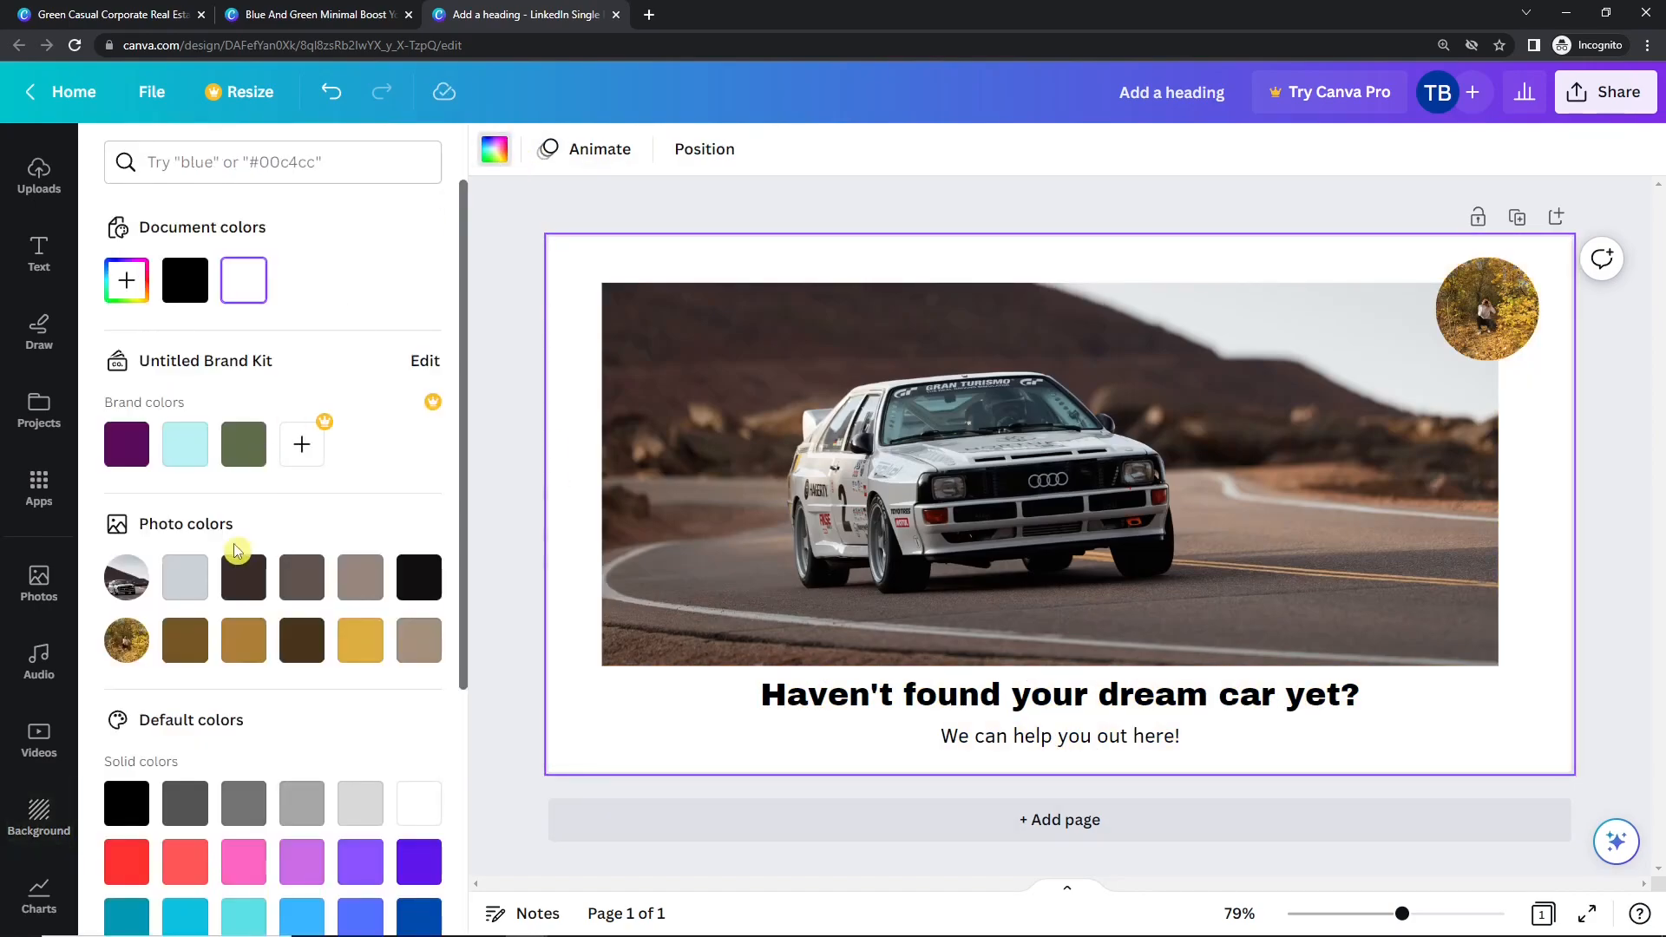
scroll(233, 547, "down", 1)
left_click(192, 349)
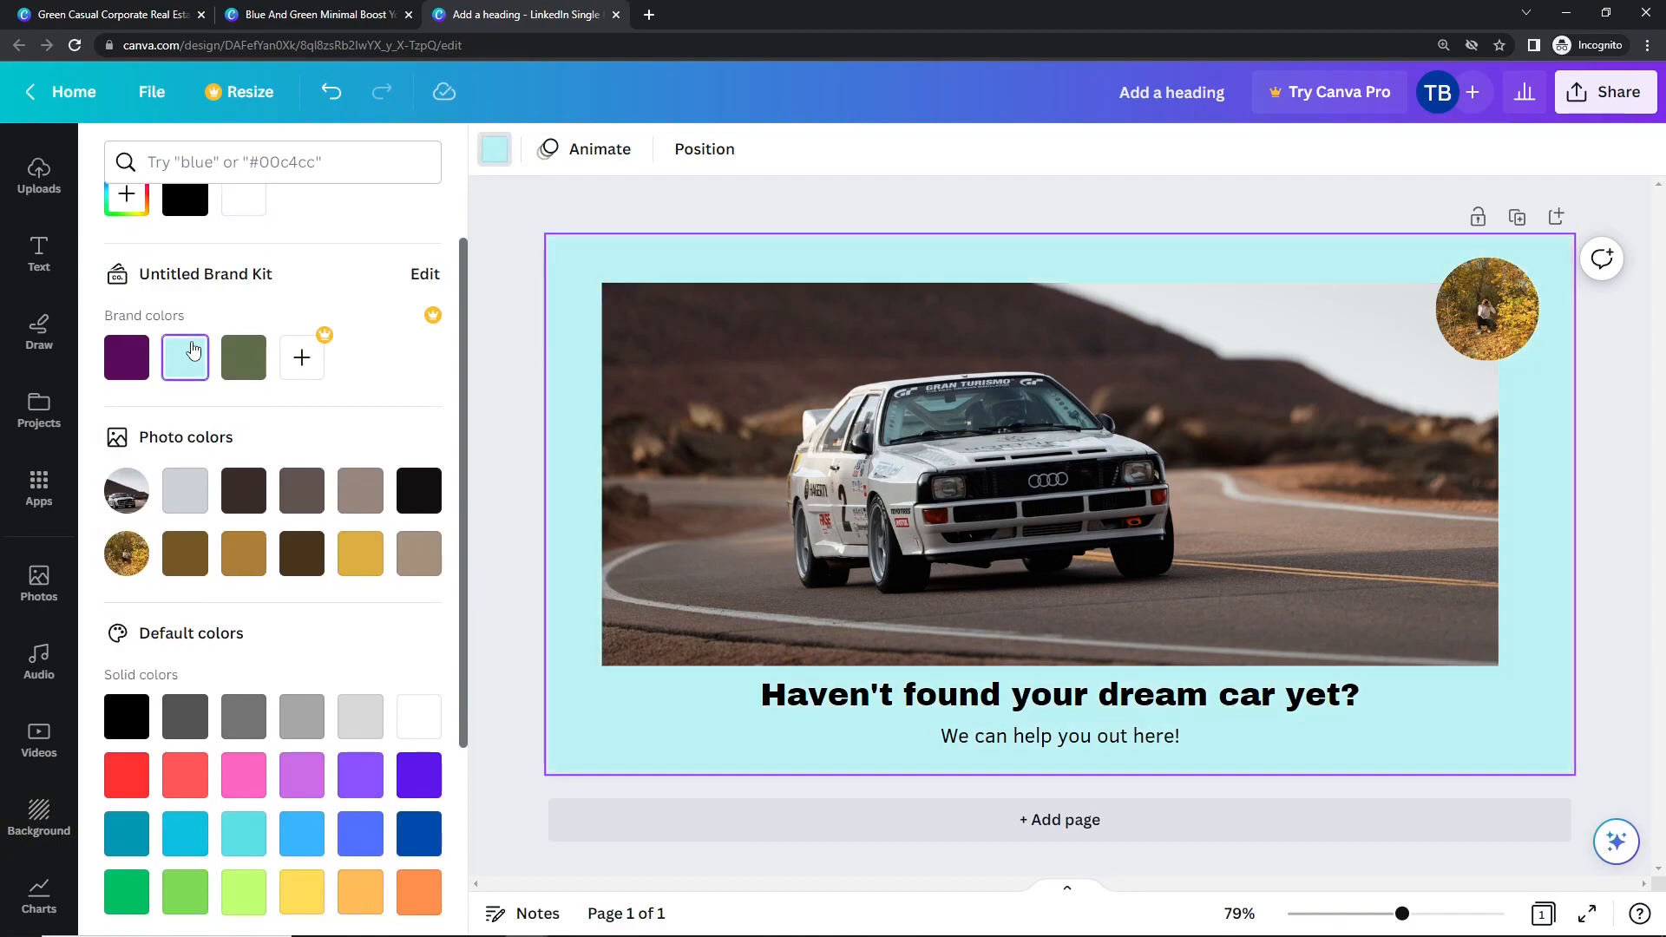
Search the elements for gradient and apply the dark blue-to-pink gradient photo as the page background
scroll(38, 337, "up", 3)
left_click(37, 243)
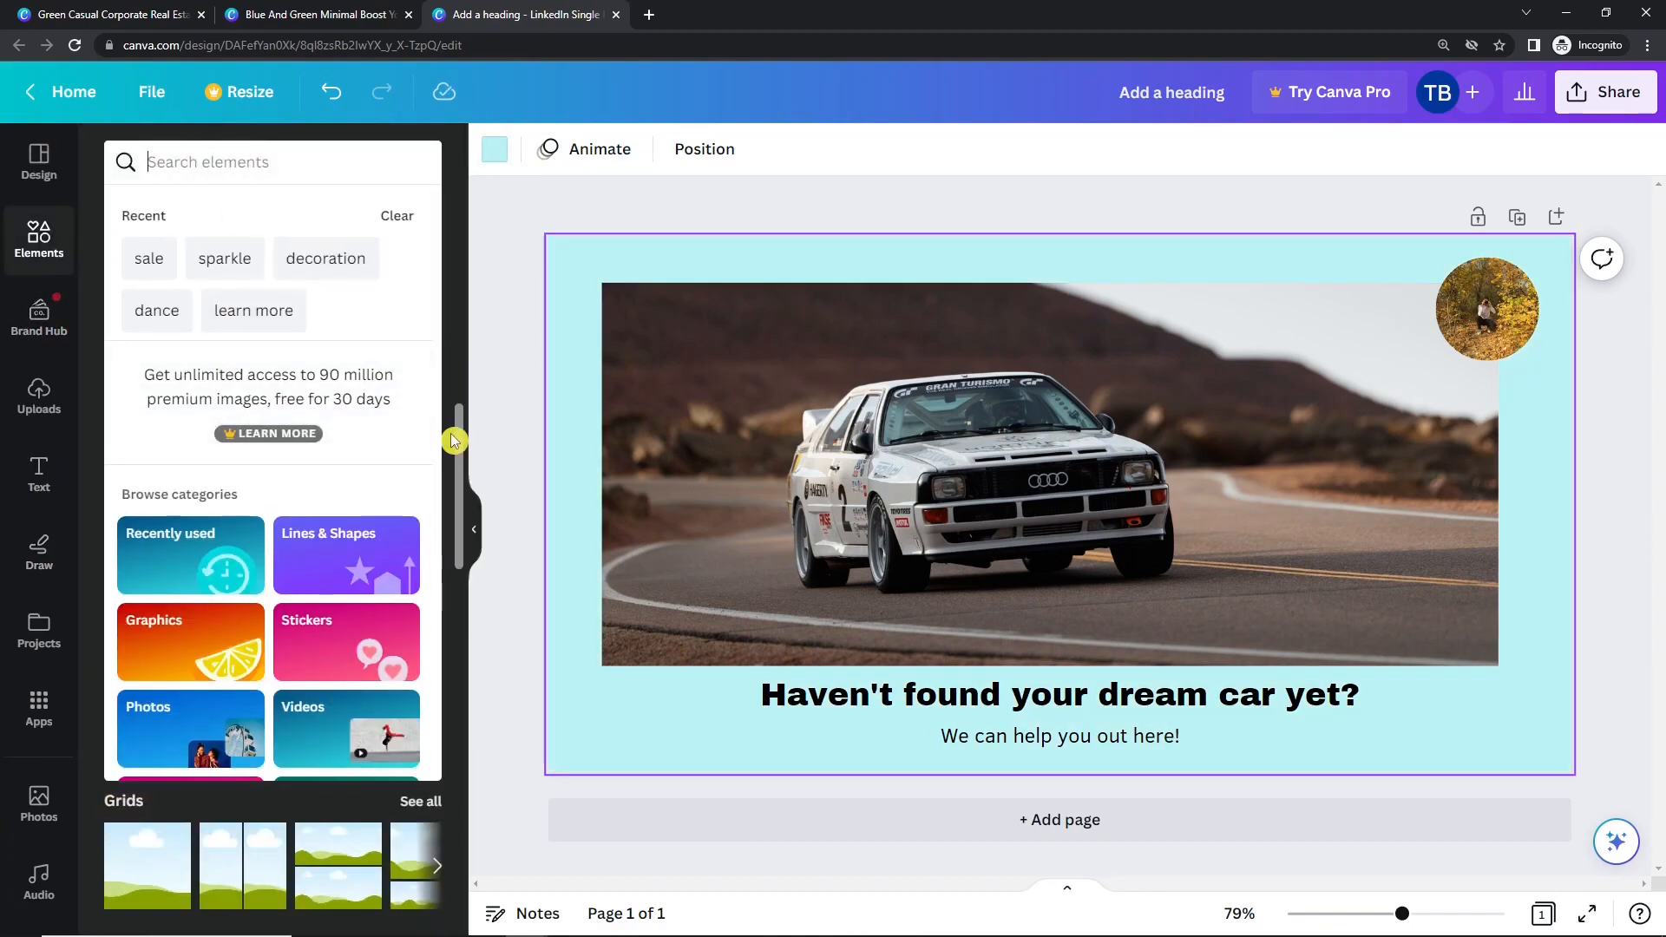
scroll(409, 439, "down", 10)
scroll(347, 347, "up", 4)
left_click(259, 164)
type("f")
key("BackSpace")
type("gradiwent")
key("Return")
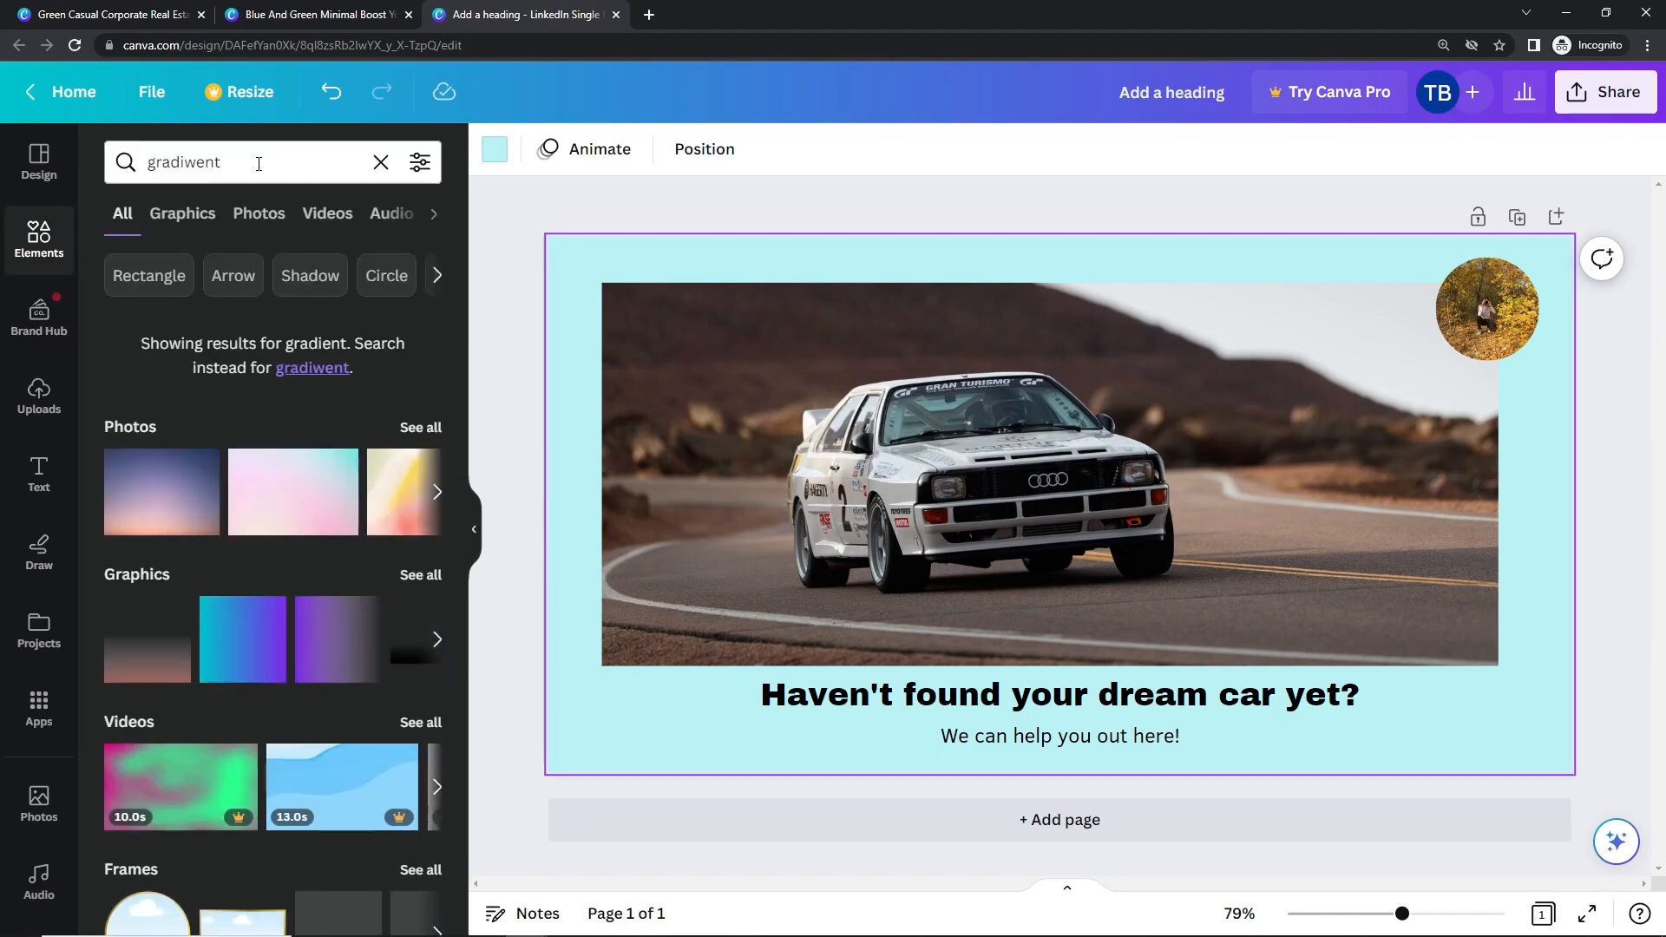
left_click_drag(194, 491, 555, 373)
Add the teal-to-purple gradient graphic and enlarge it to 1200 px wide so it covers the whole page
left_click_drag(263, 649, 627, 333)
left_click_drag(763, 452, 1645, 885)
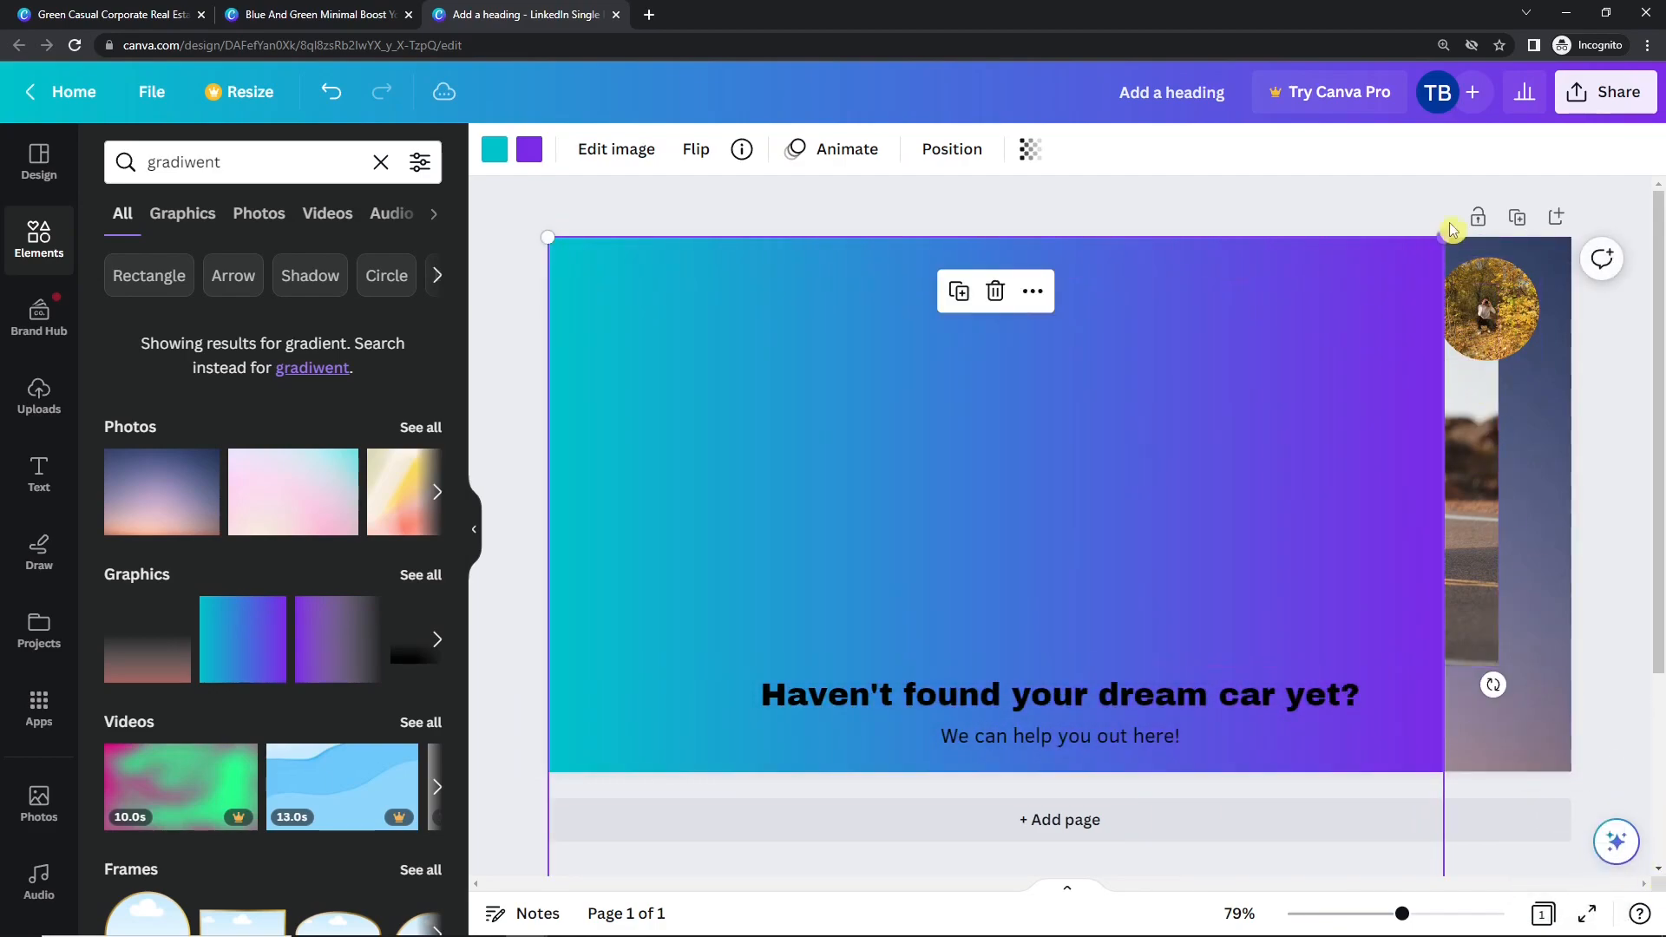
left_click_drag(1446, 227, 1639, 177)
Send the teal-to-purple gradient graphic behind the car photo, circular photo and text
left_click(950, 152)
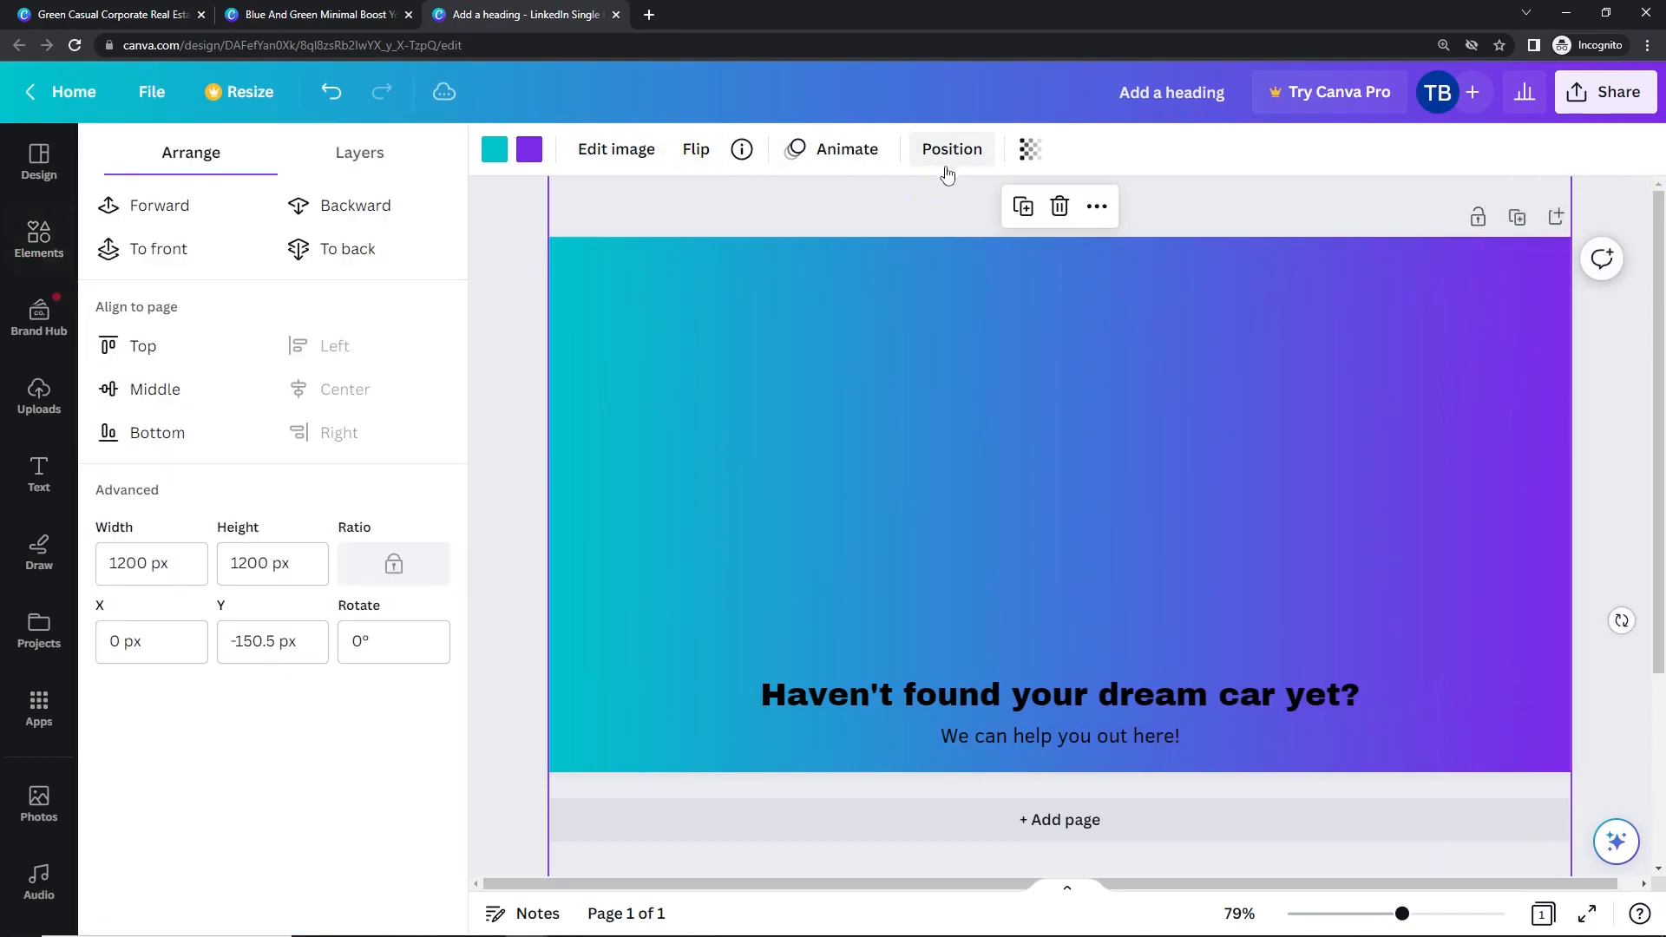
left_click(345, 228)
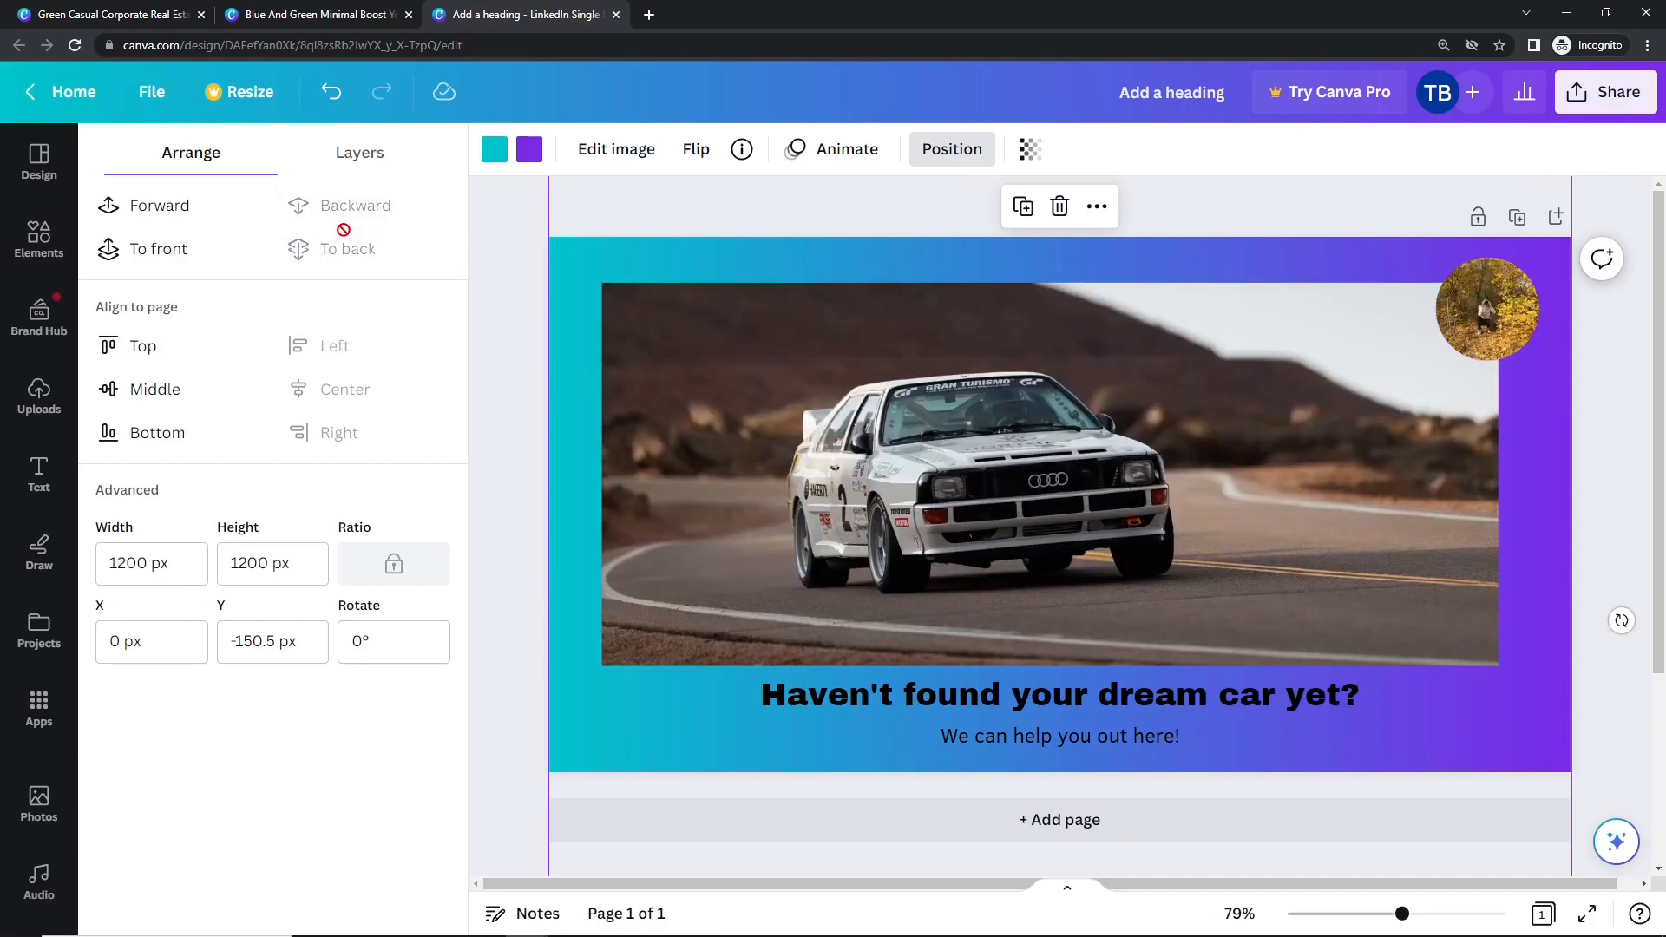
left_click(527, 683)
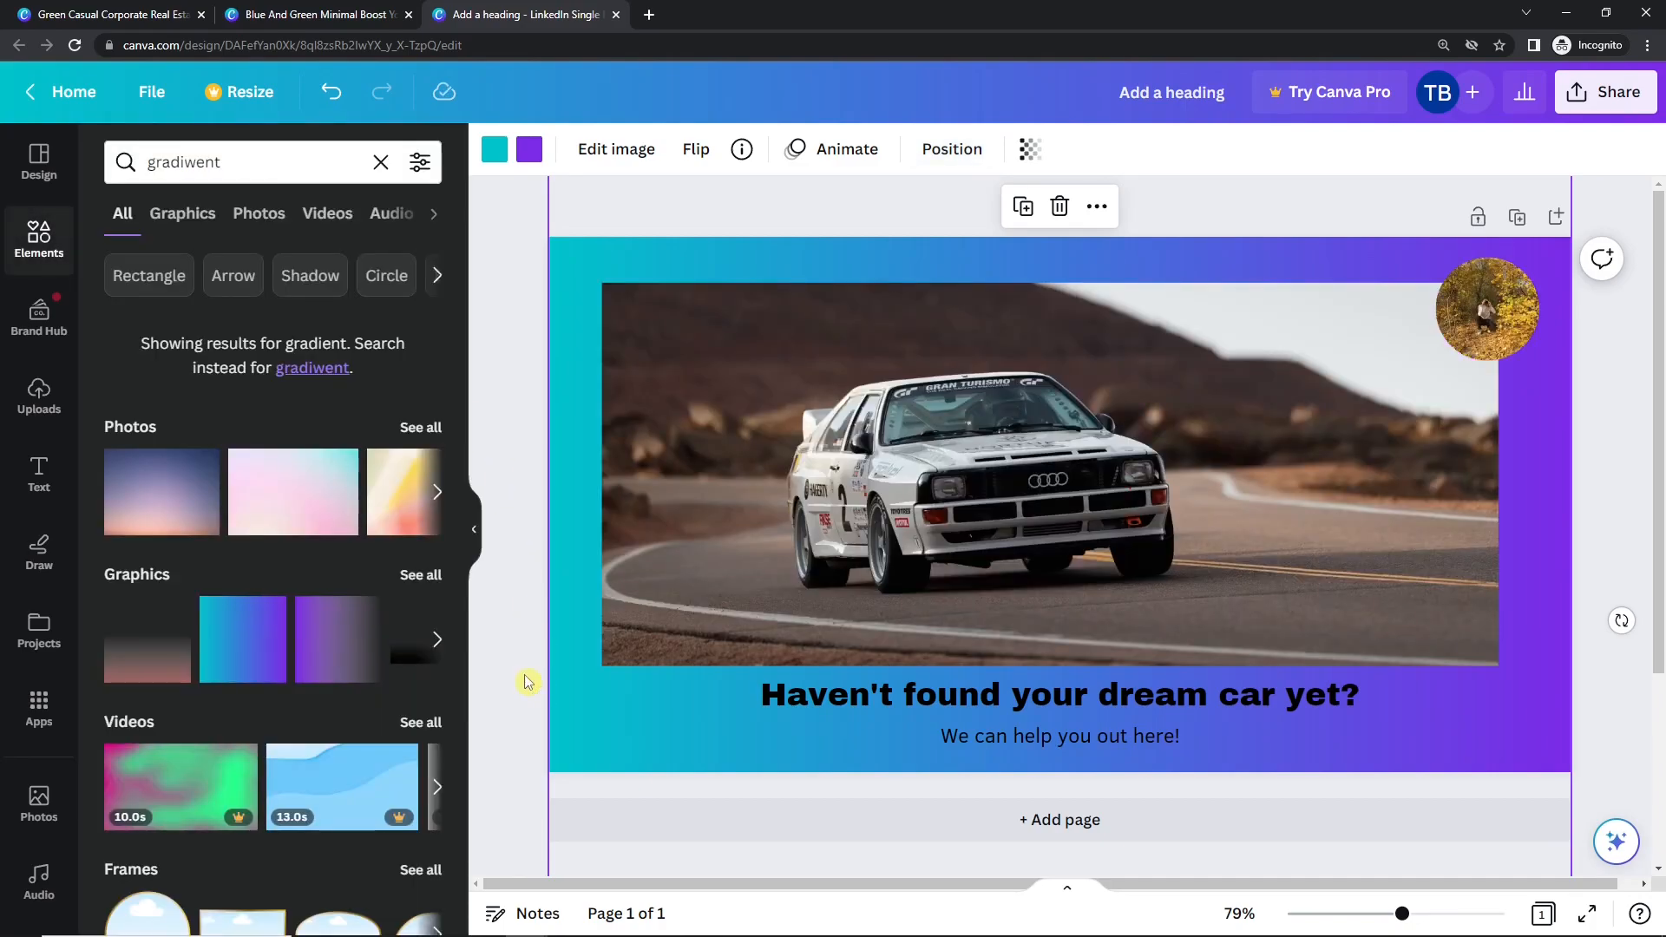
Change the text colour of the heading and the subheading below the car photo to white
left_click(830, 698)
left_click(824, 153)
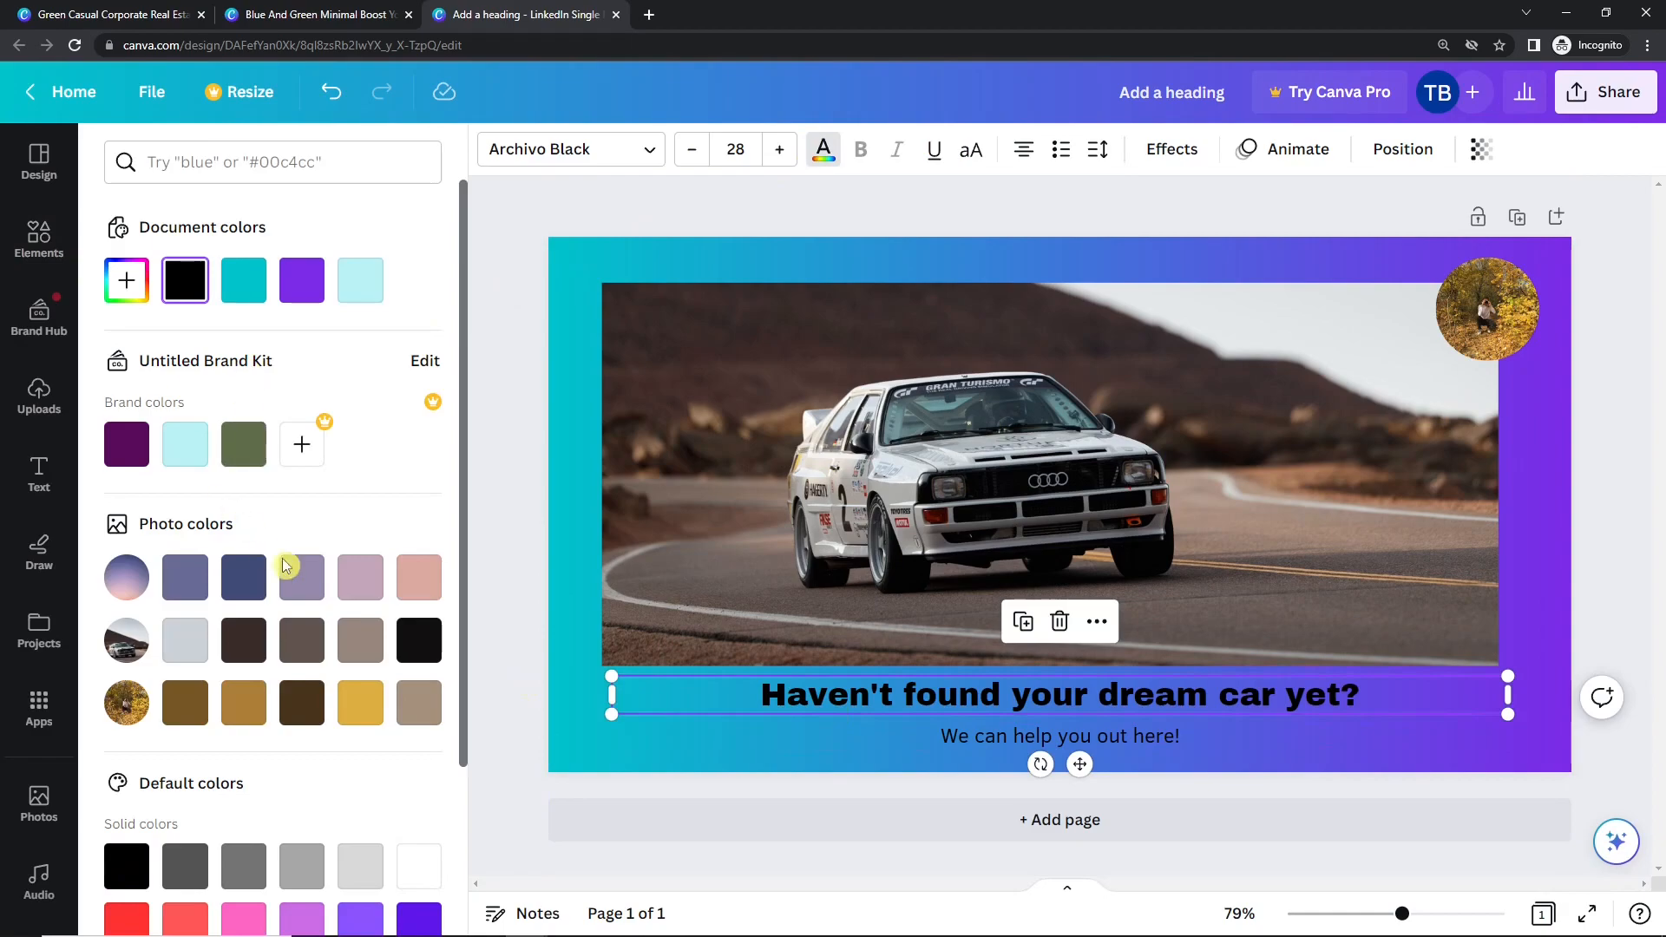
scroll(271, 555, "down", 3)
left_click(418, 651)
left_click(954, 738)
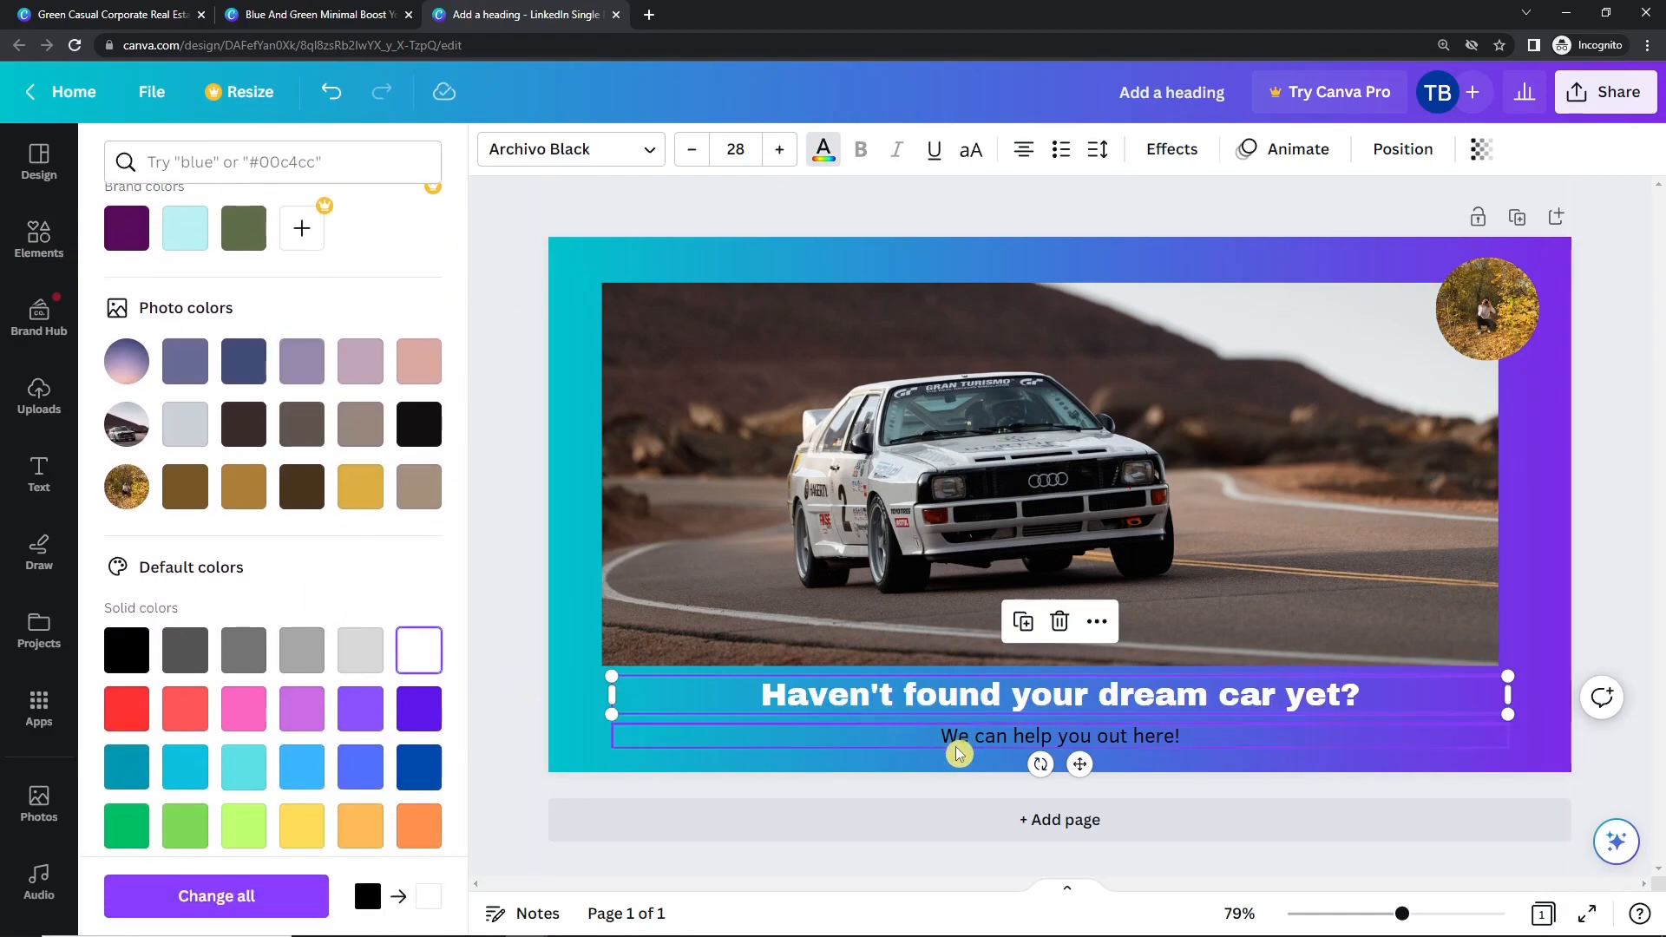
left_click(414, 664)
left_click(545, 624)
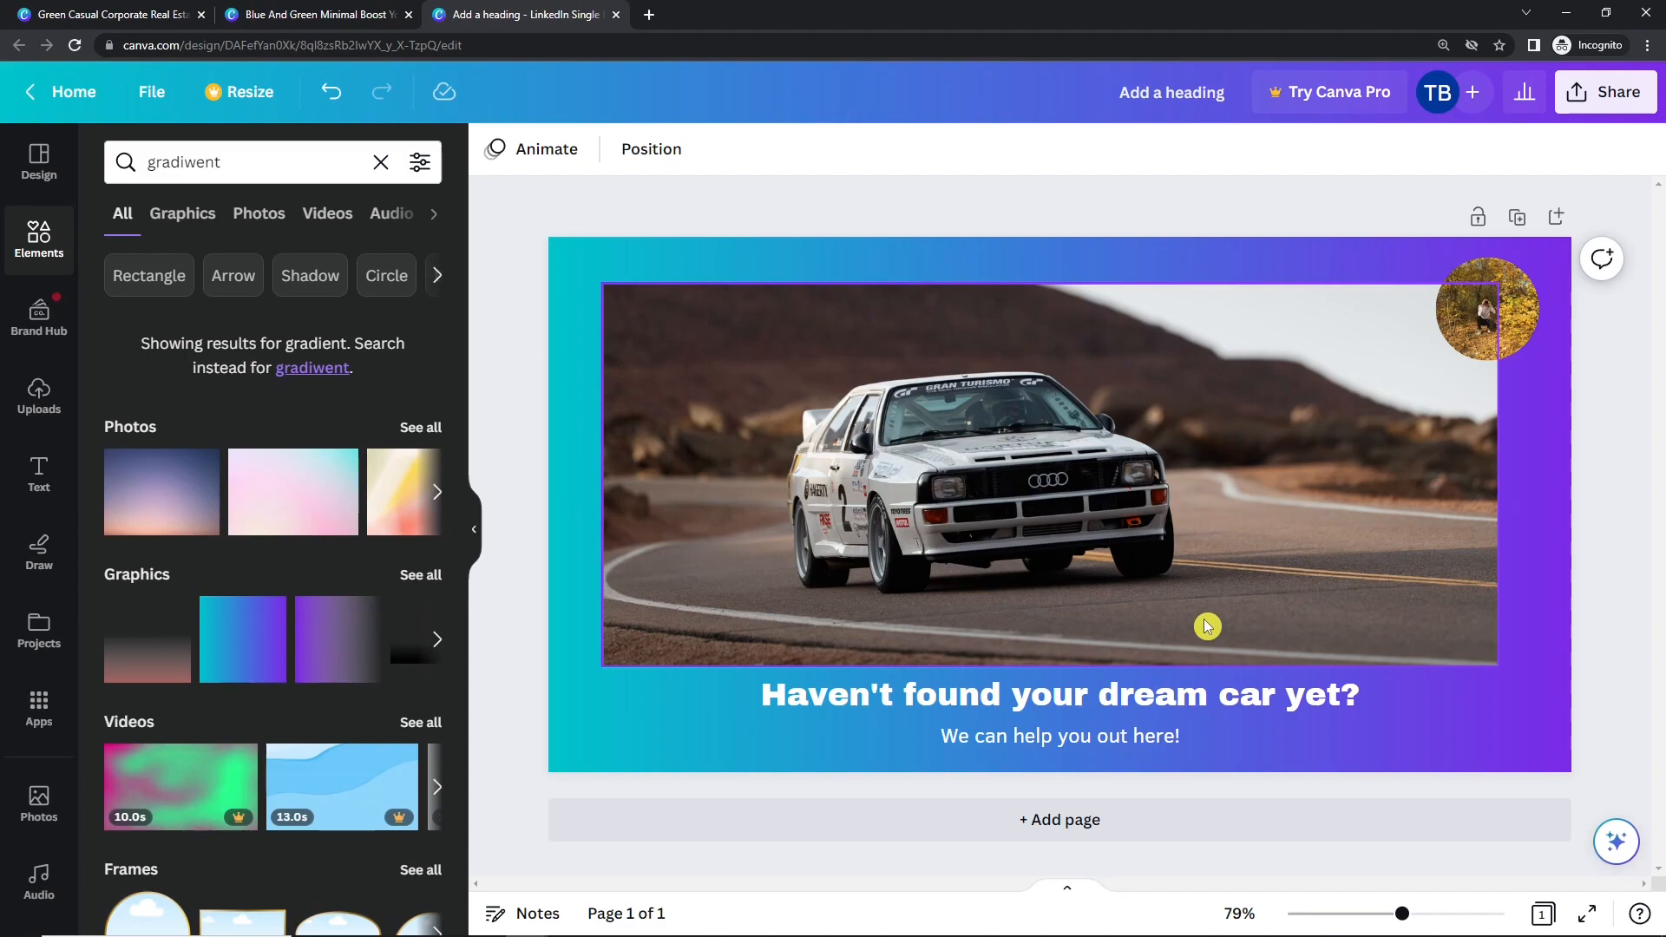
Switch to the green corporate real estate design and examine its text group, logo, background and photo
left_click(131, 14)
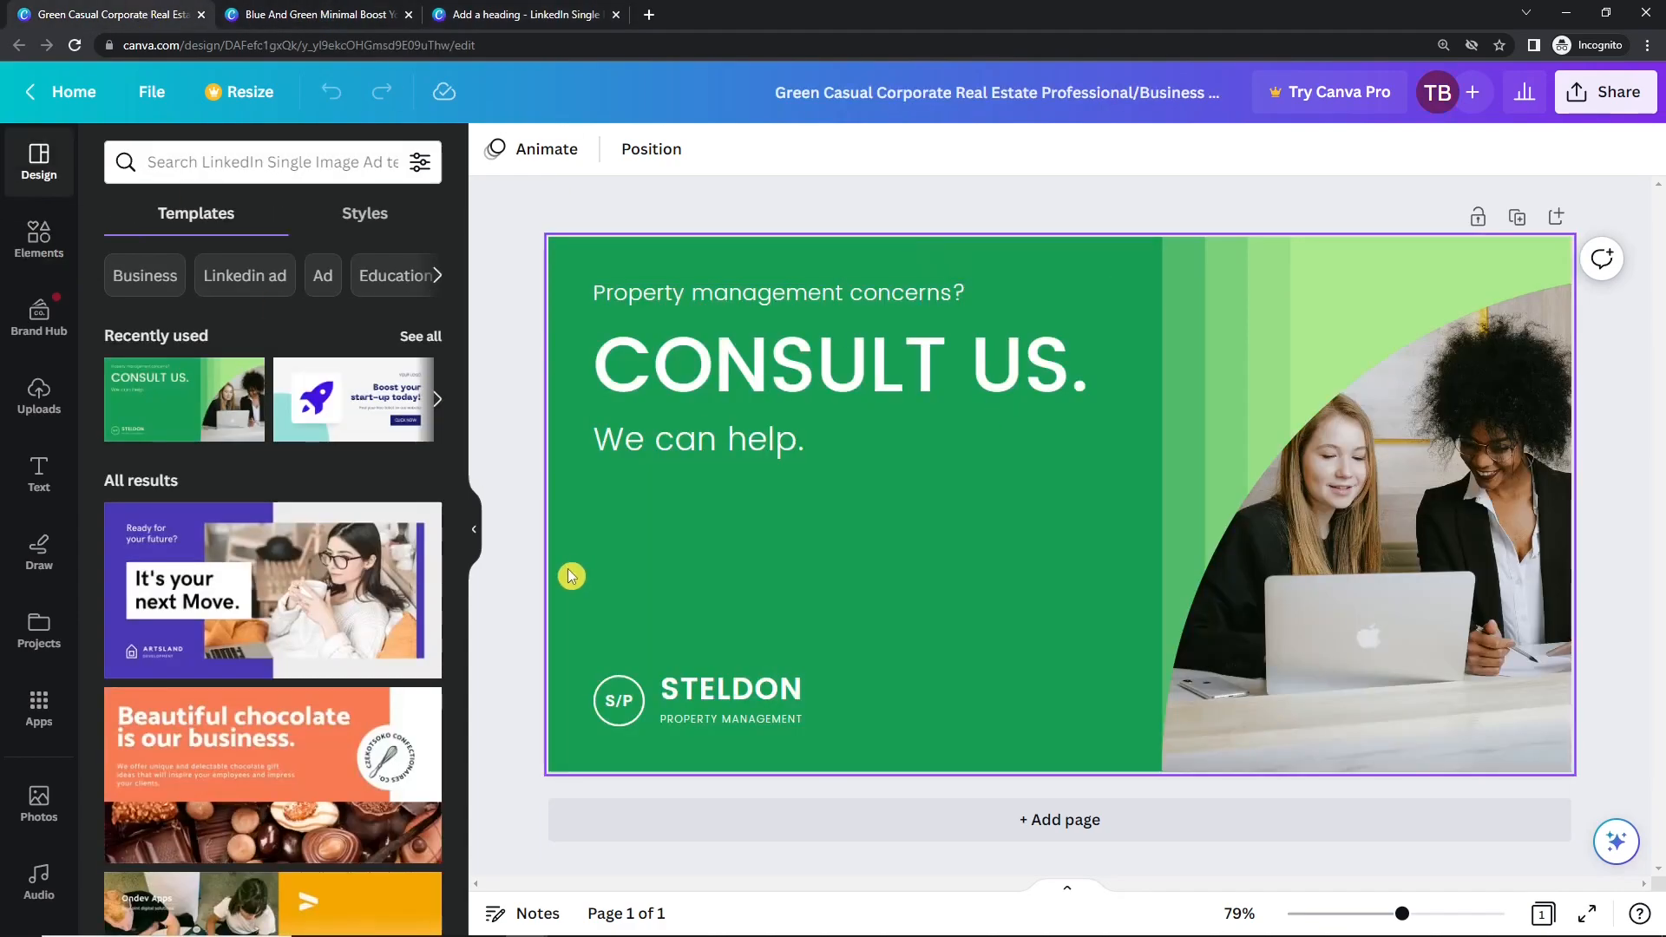
left_click(697, 702)
left_click(831, 548)
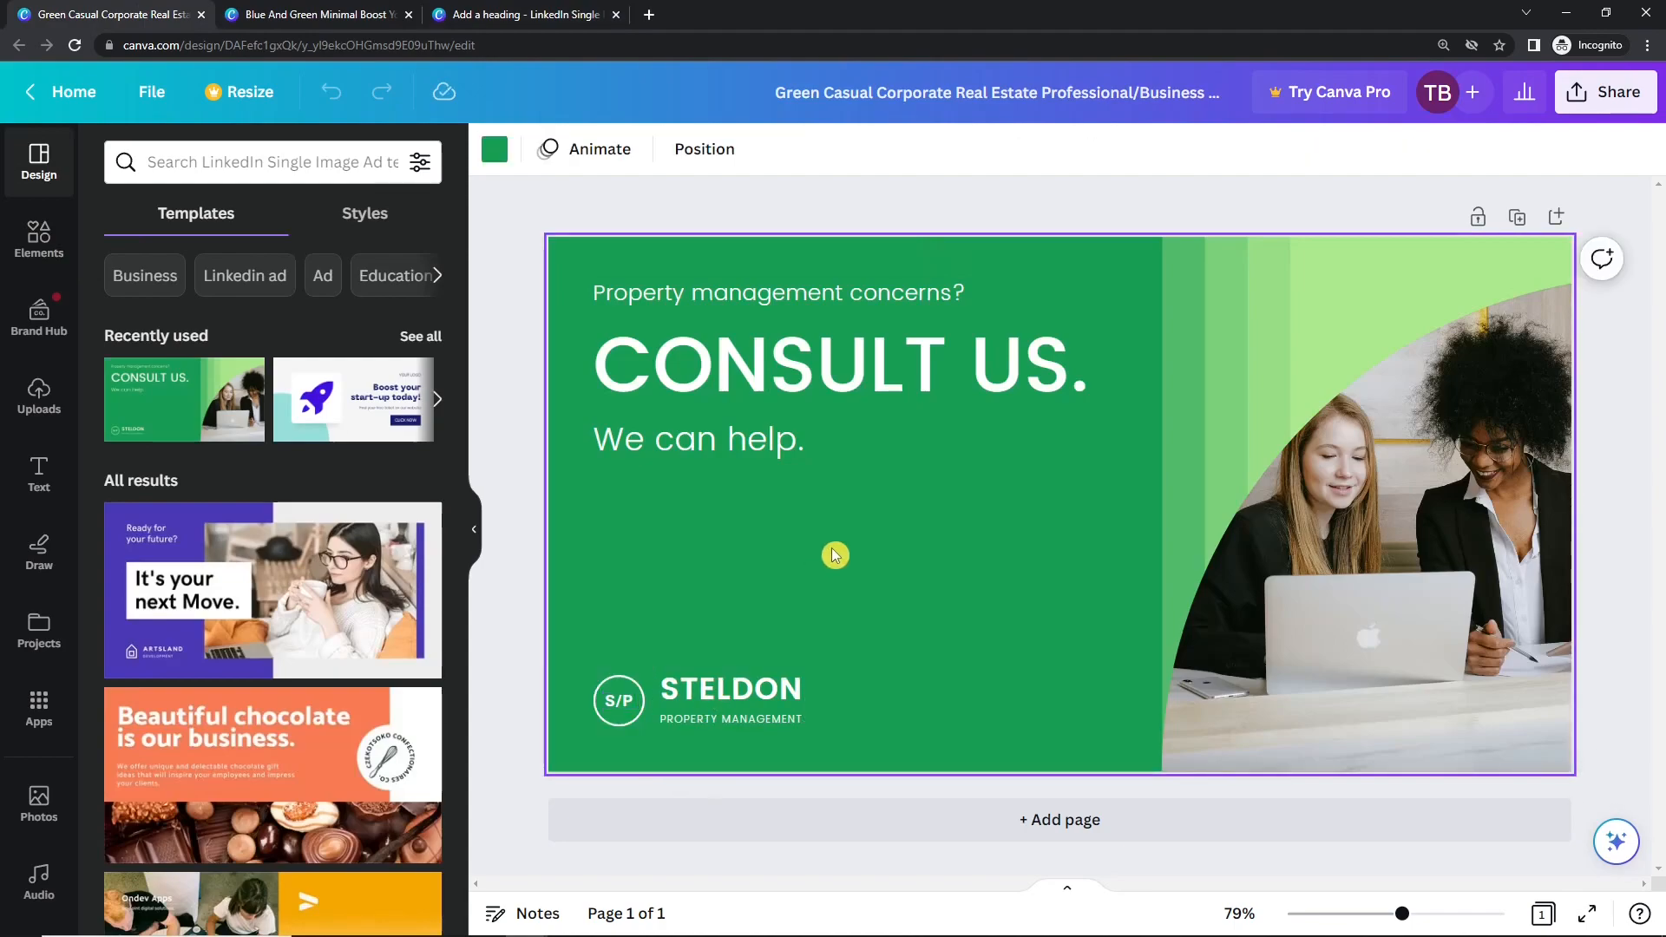
left_click(871, 387)
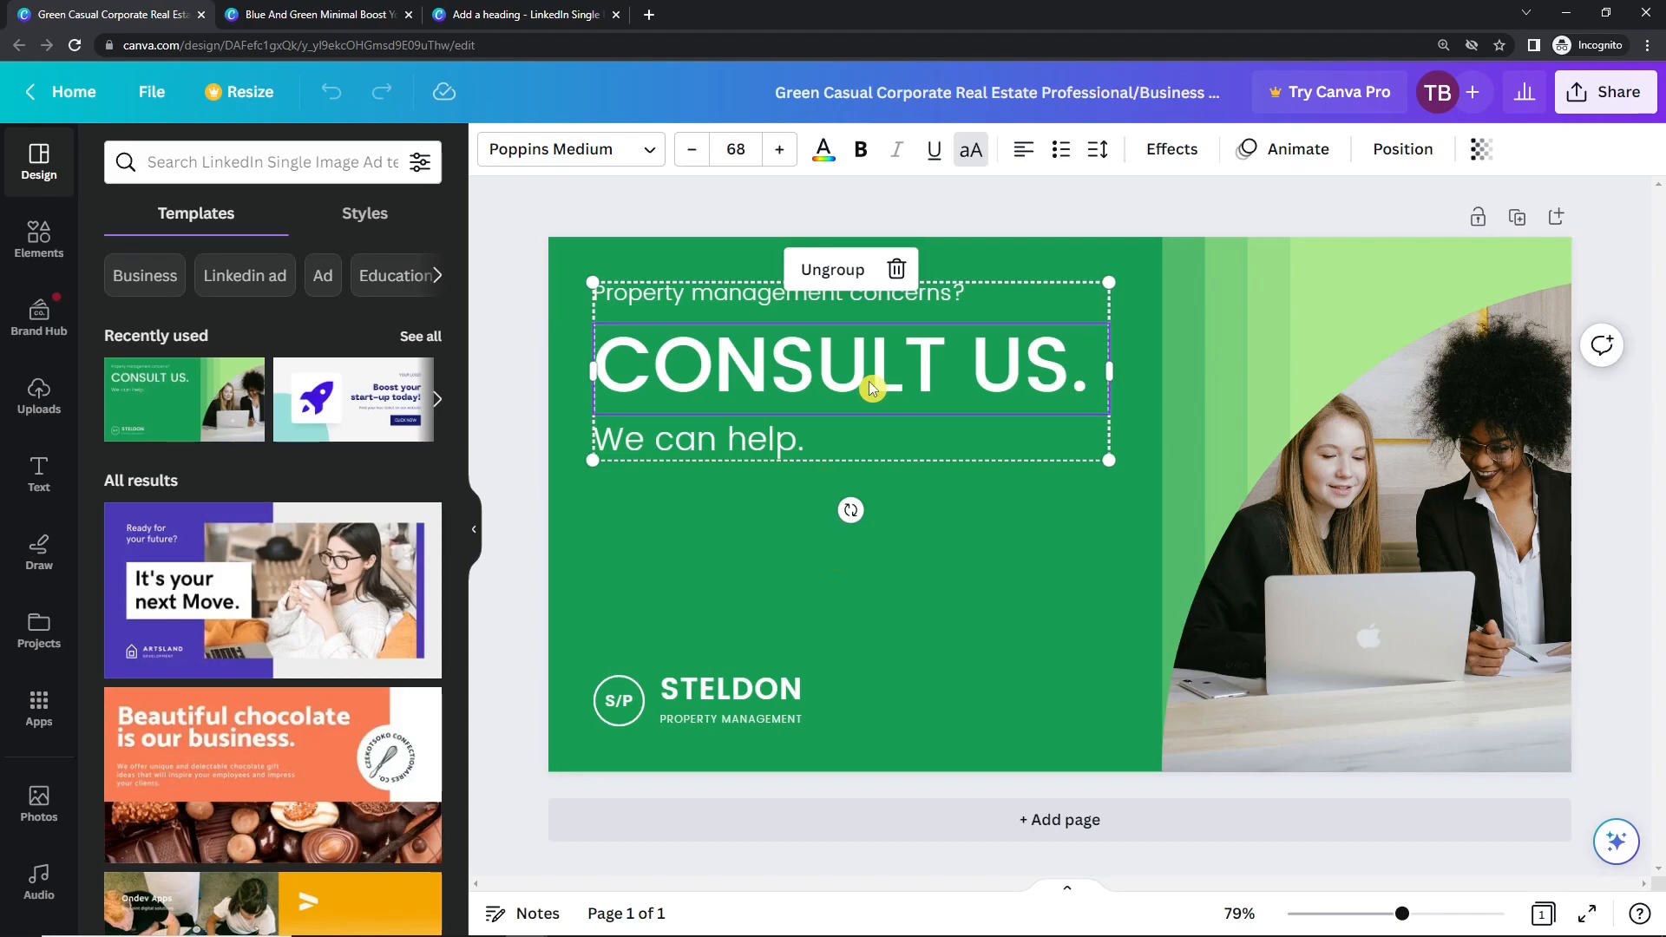
left_click(988, 600)
left_click(757, 346)
left_click(662, 707)
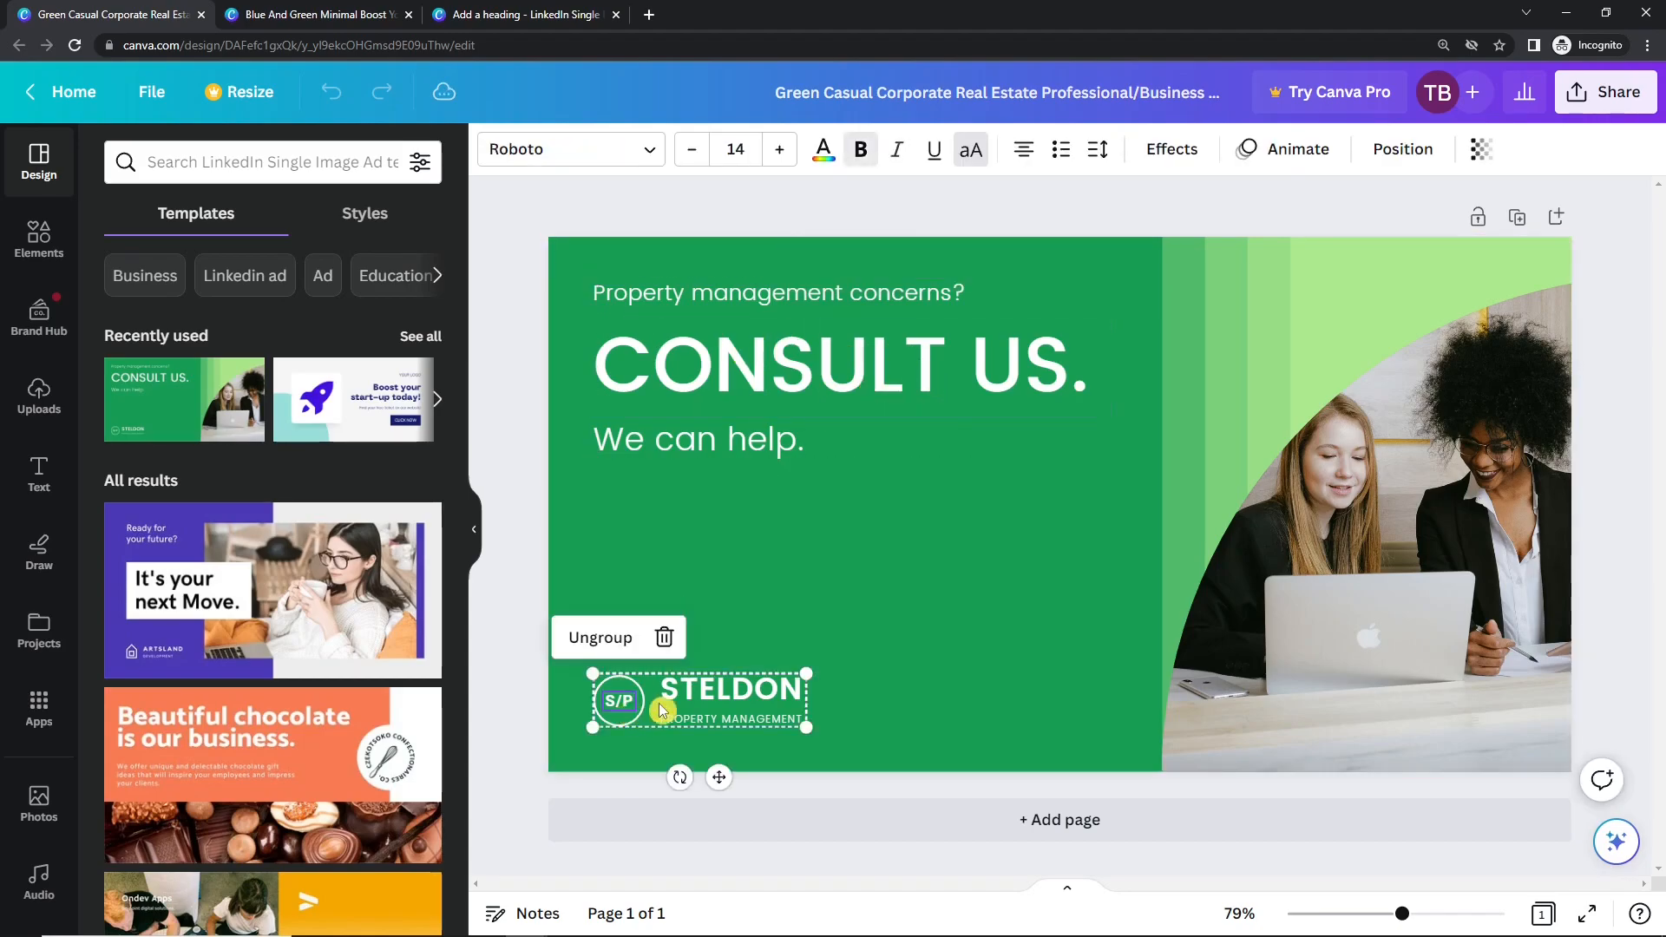
left_click(966, 613)
left_click(1247, 658)
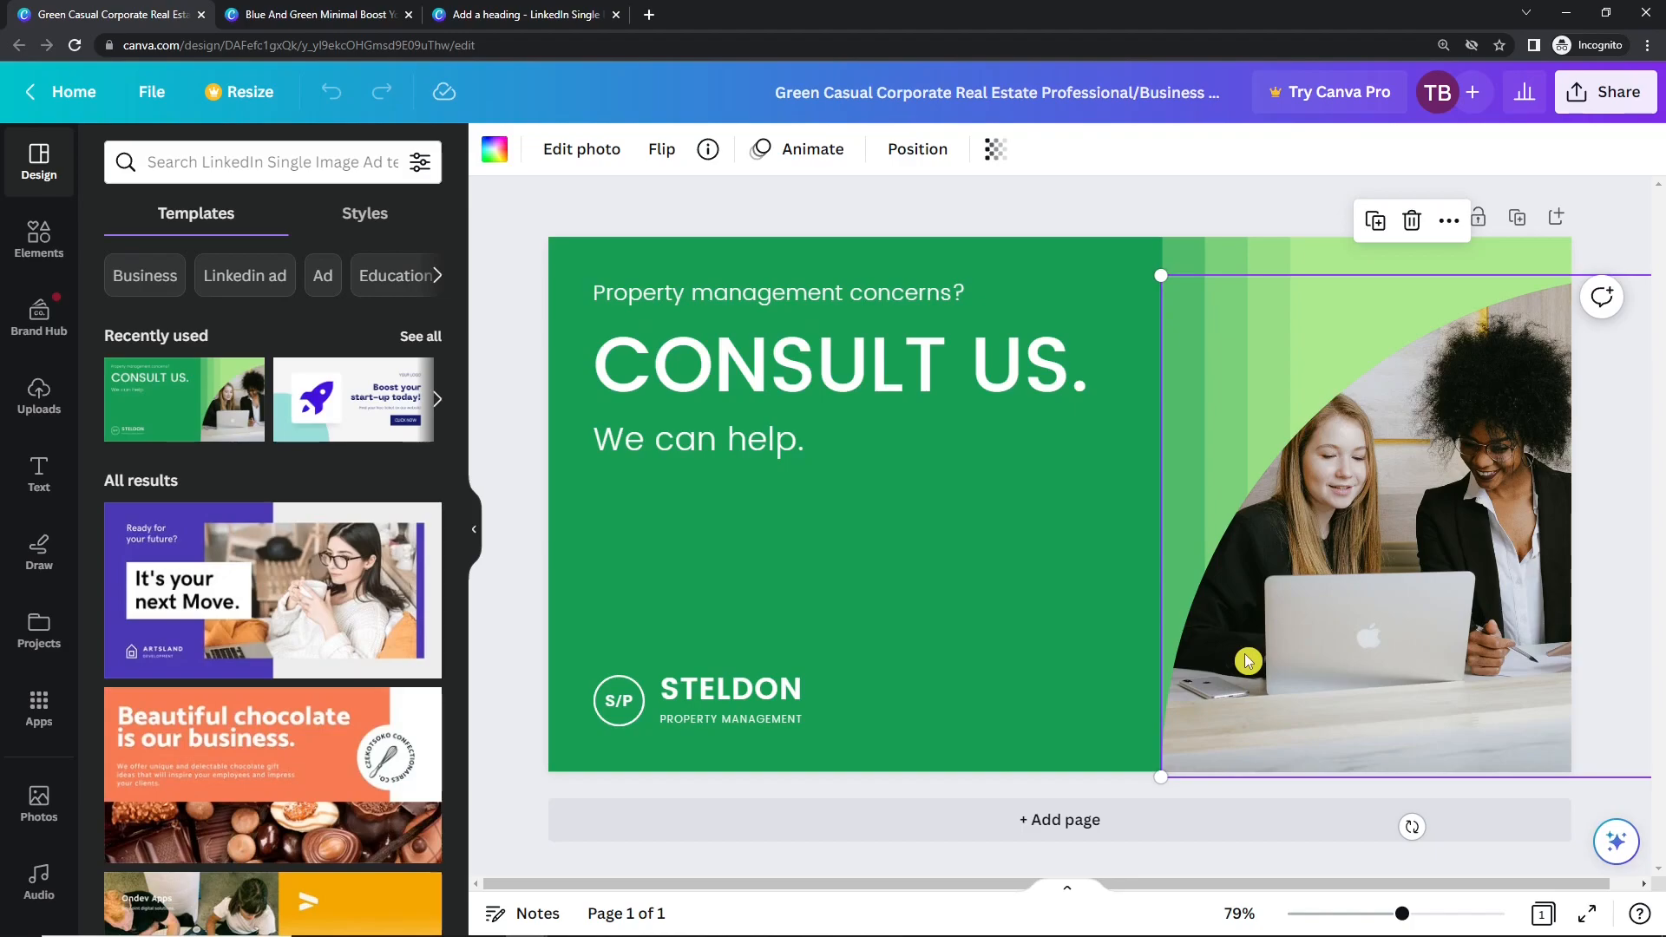
left_click(1112, 551)
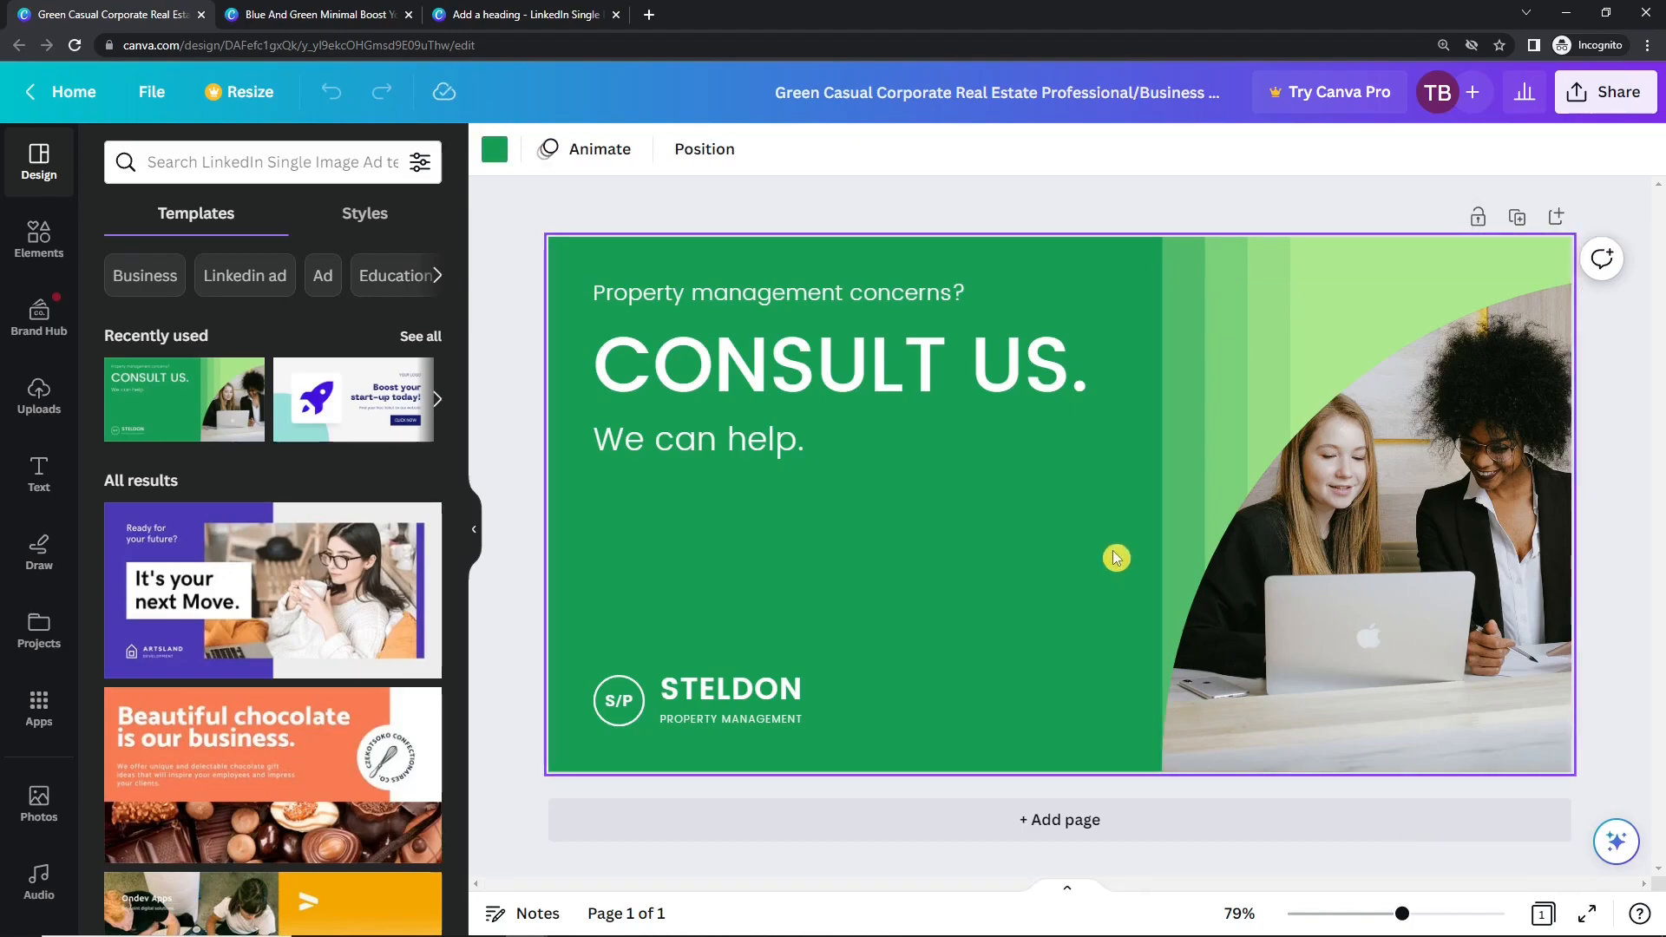
left_click(711, 309)
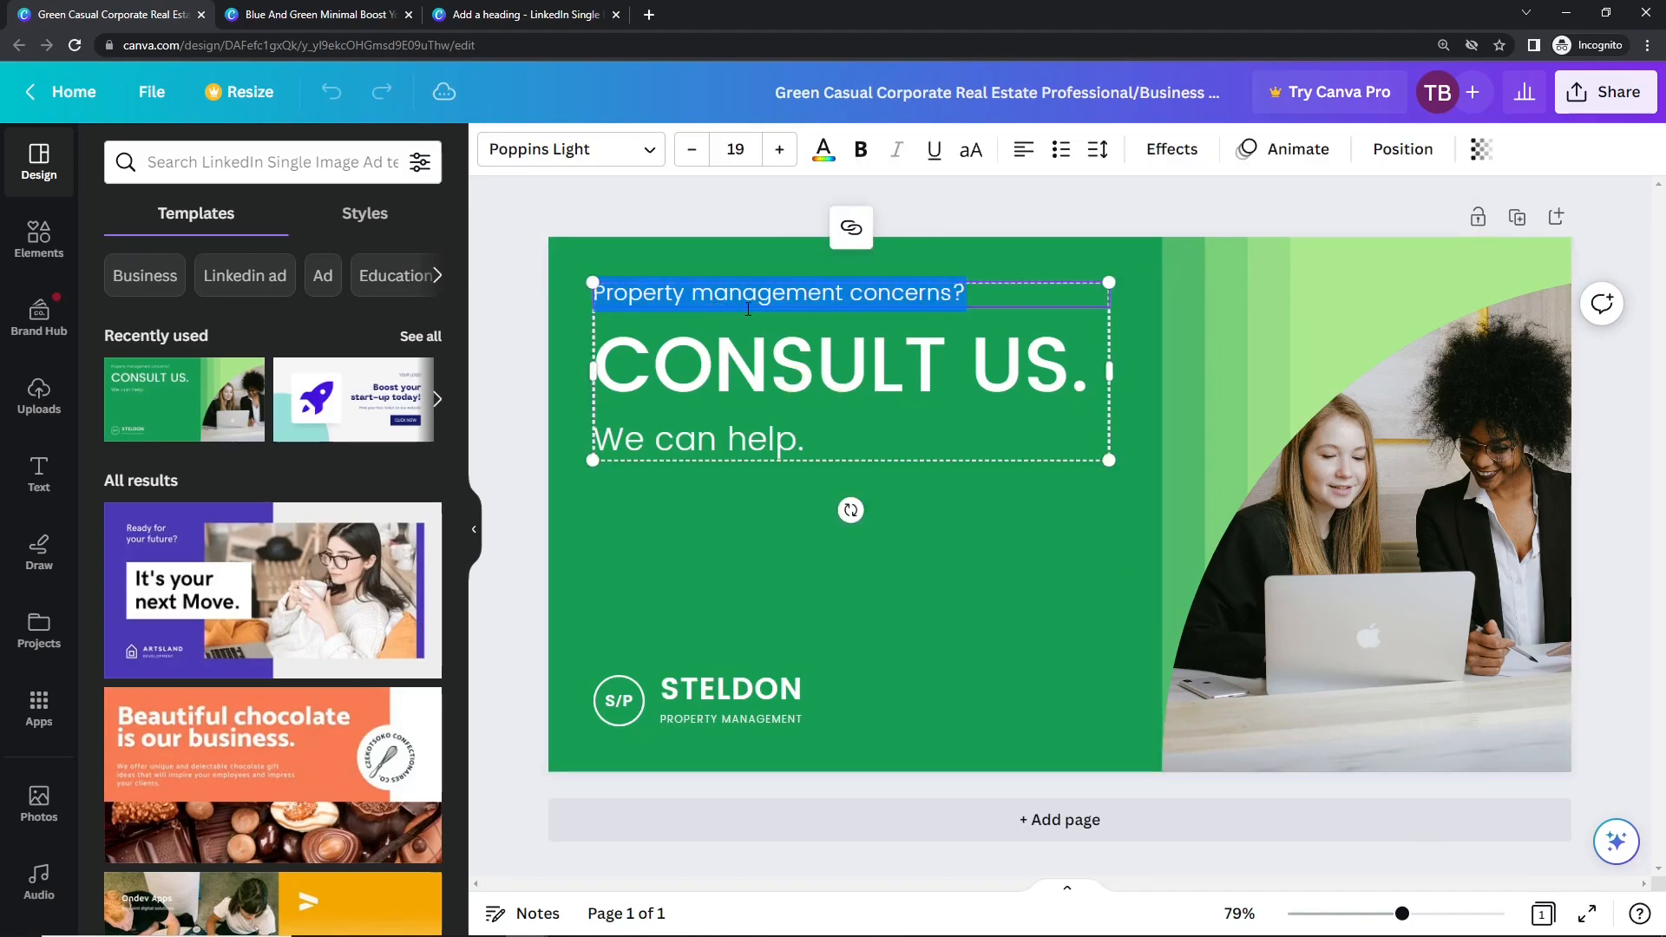
left_click(731, 487)
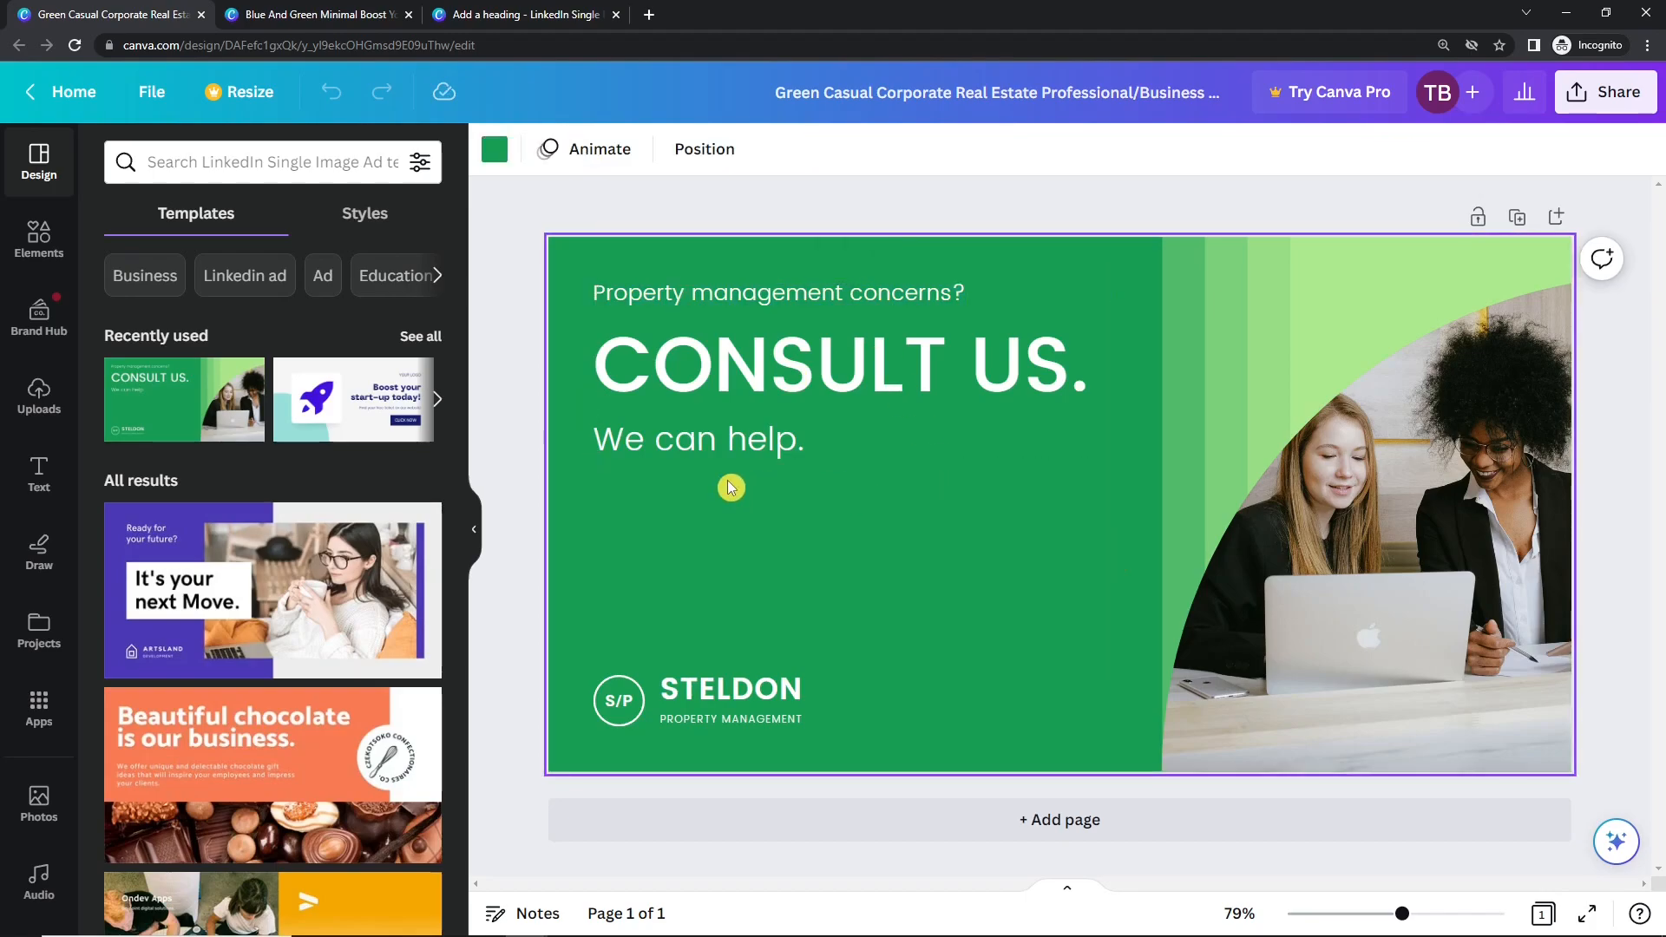
left_click(1163, 699)
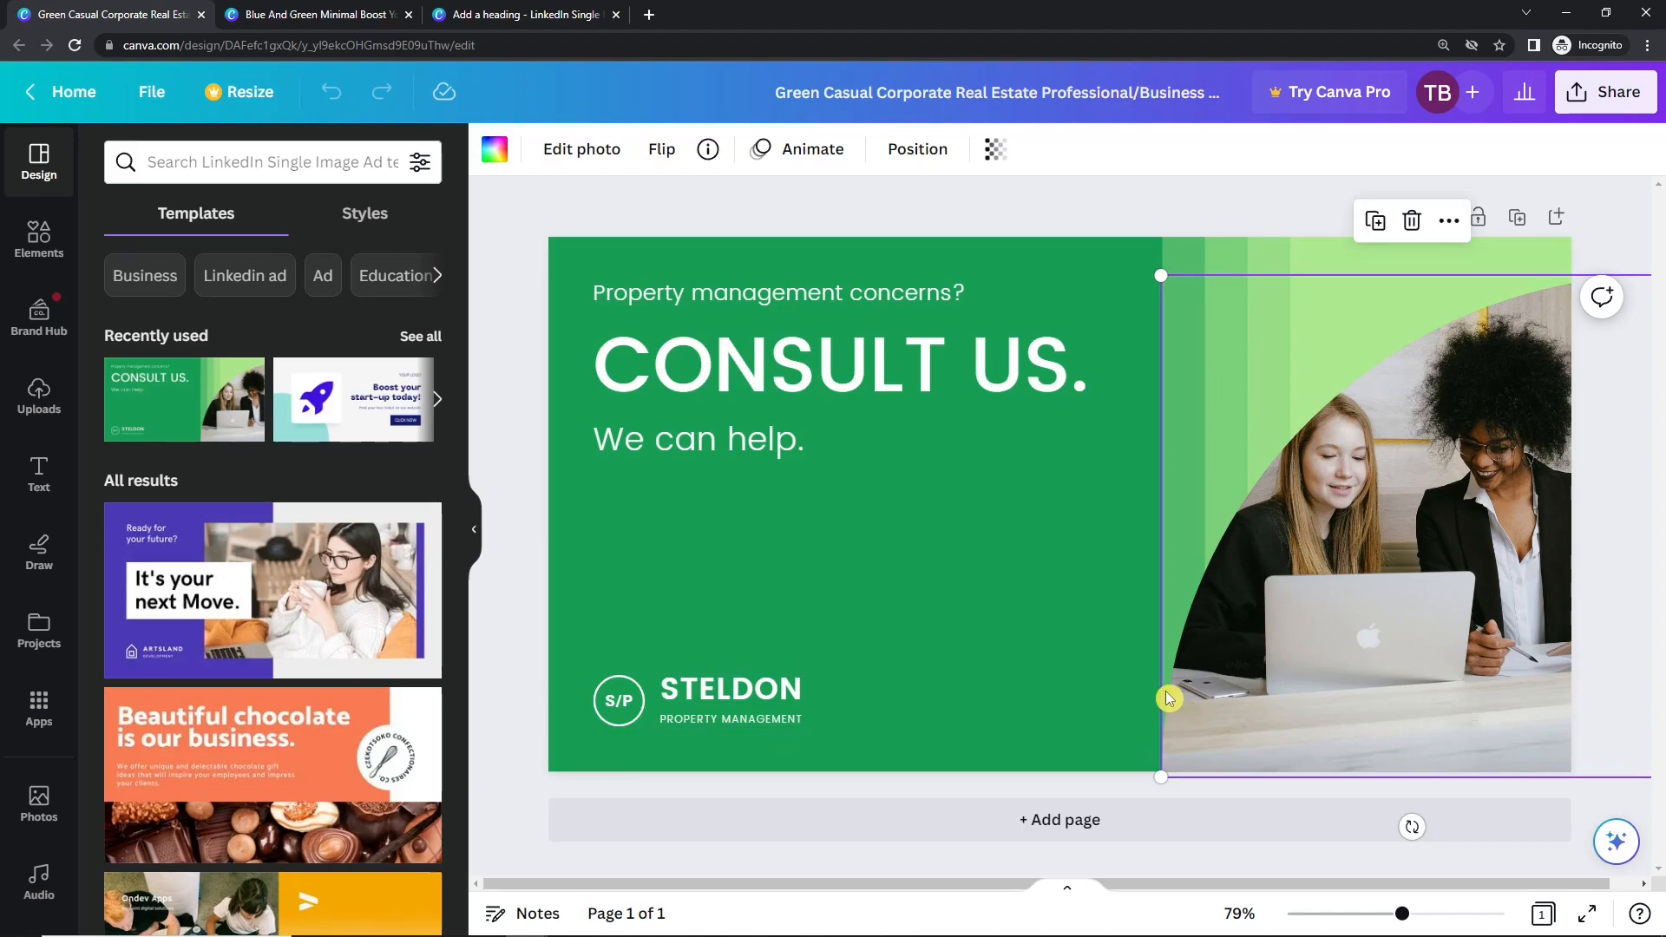
Apply the purple "It's your next Move." template to the page and inspect its logo, headline box and photo
left_click(345, 614)
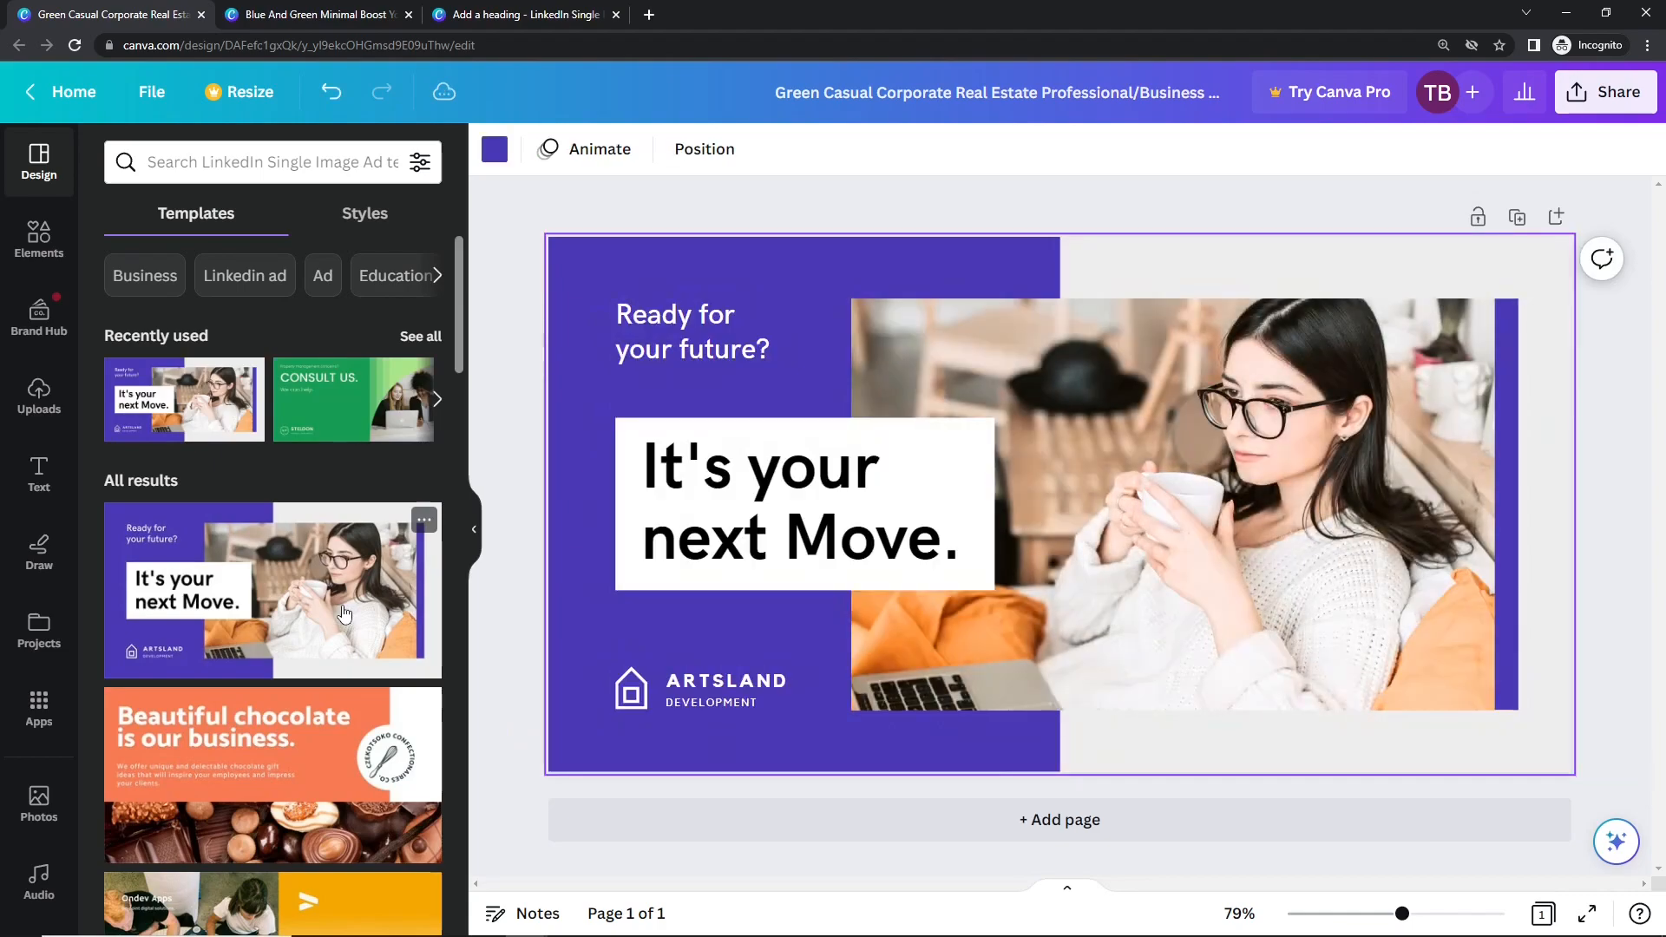
left_click(691, 711)
left_click(595, 622)
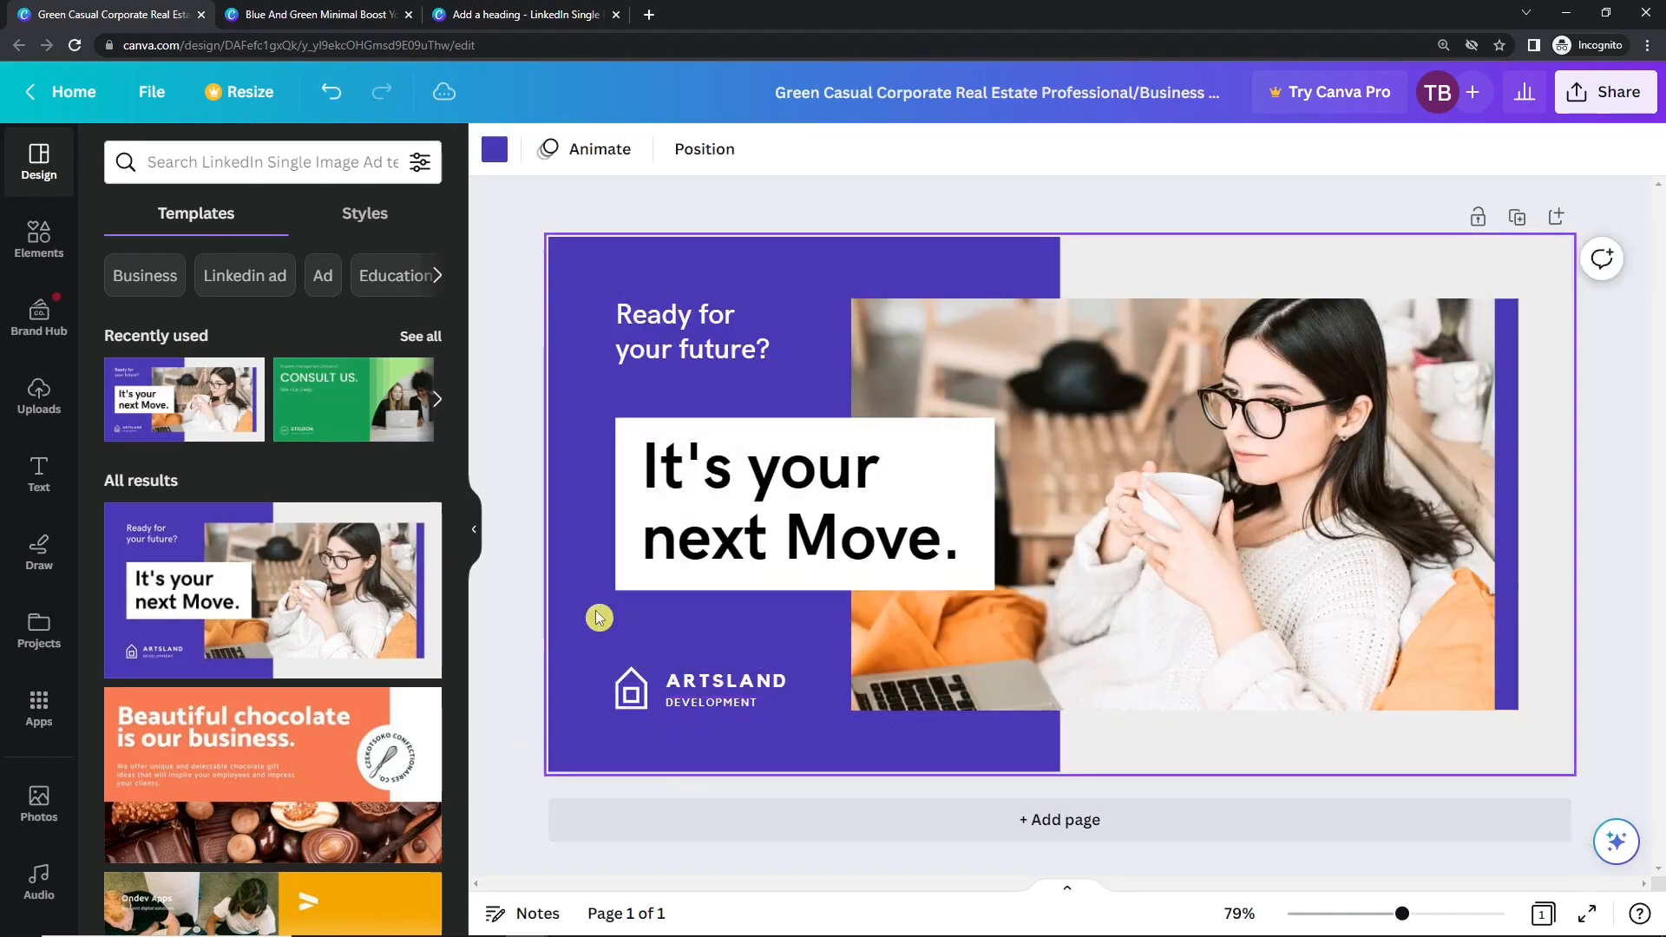
left_click(751, 540)
left_click(1098, 480)
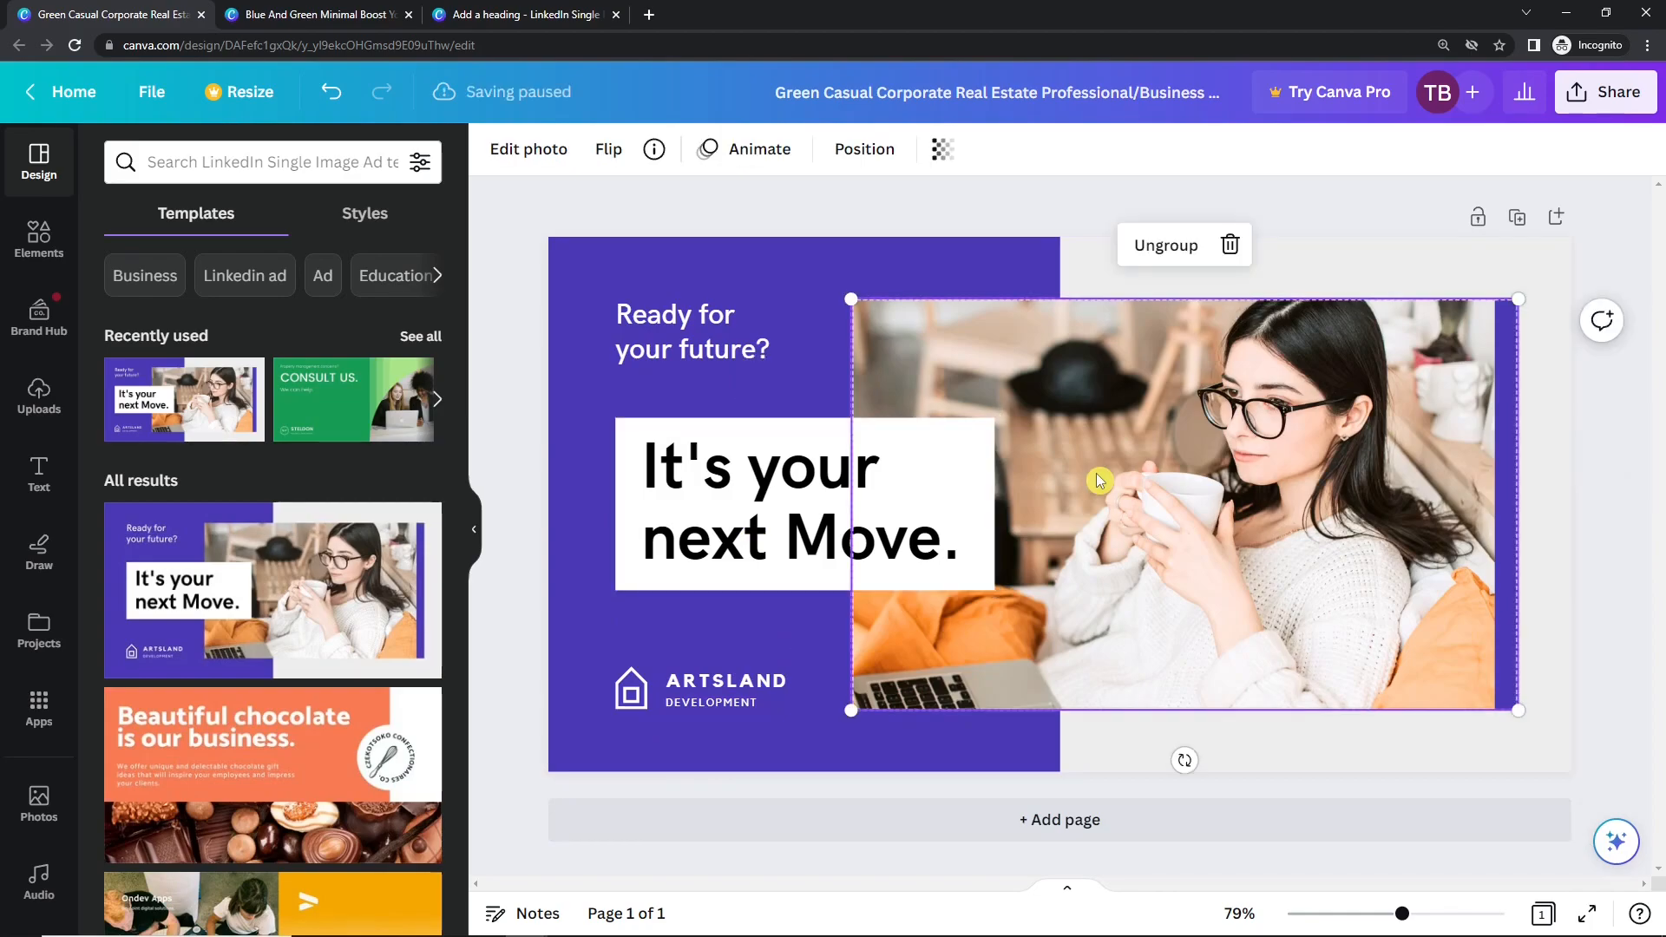
left_click(901, 263)
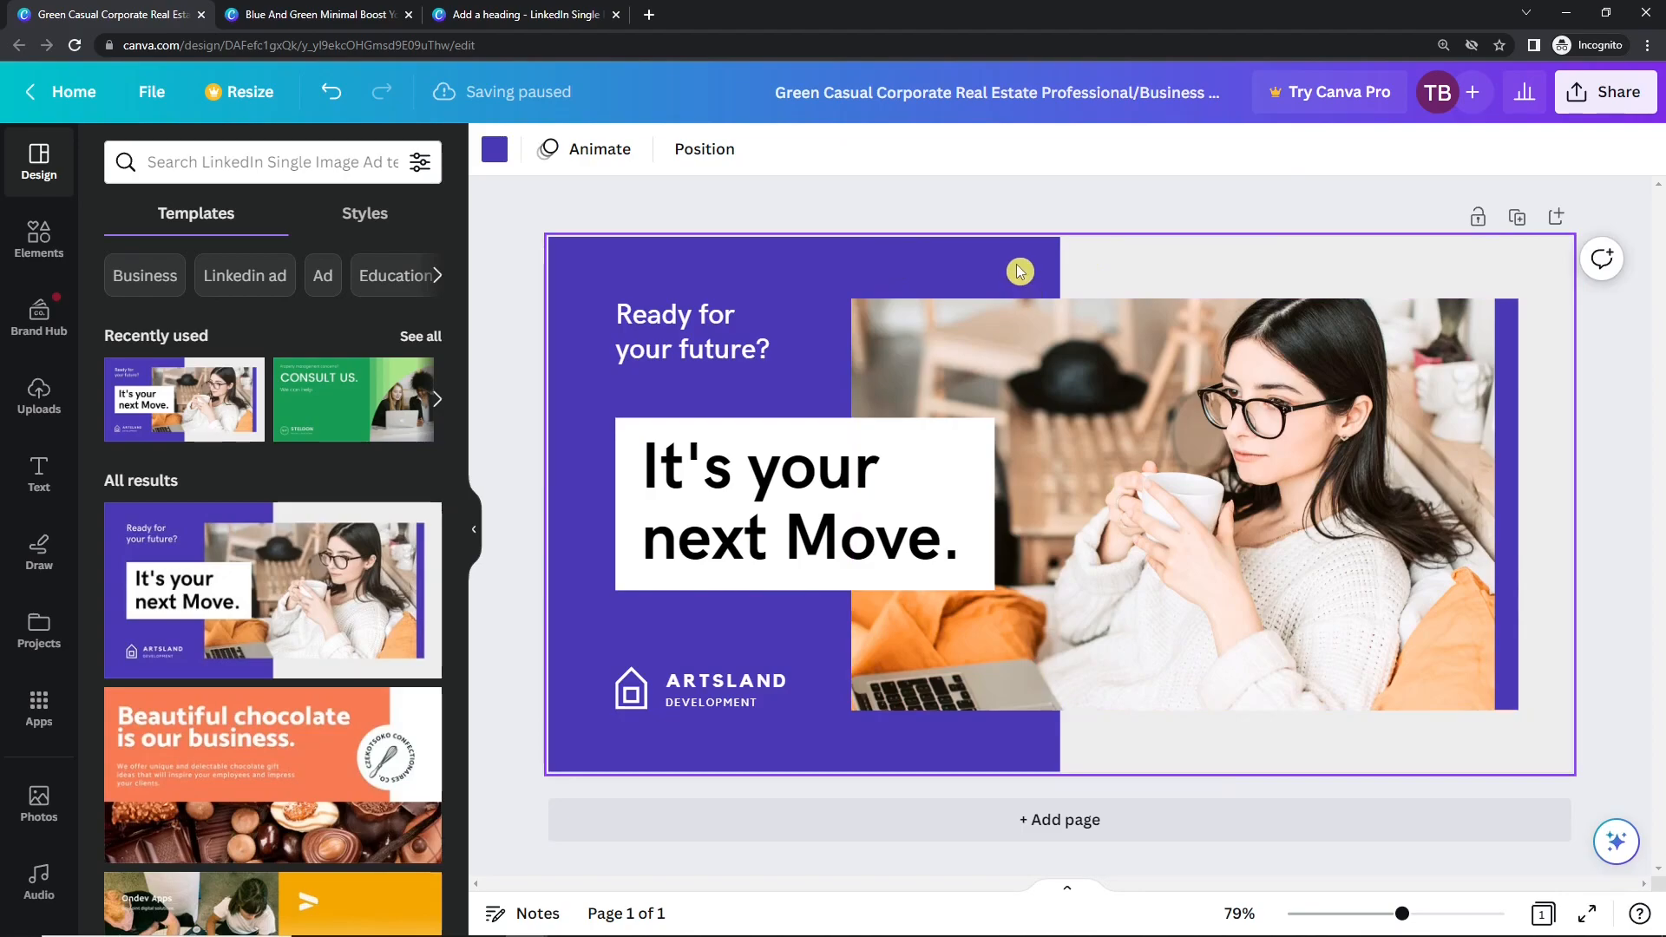
mouse_move(730, 470)
left_mouse_down()
mouse_move(748, 470)
mouse_move(713, 482)
mouse_move(731, 473)
left_mouse_up()
left_click(555, 432)
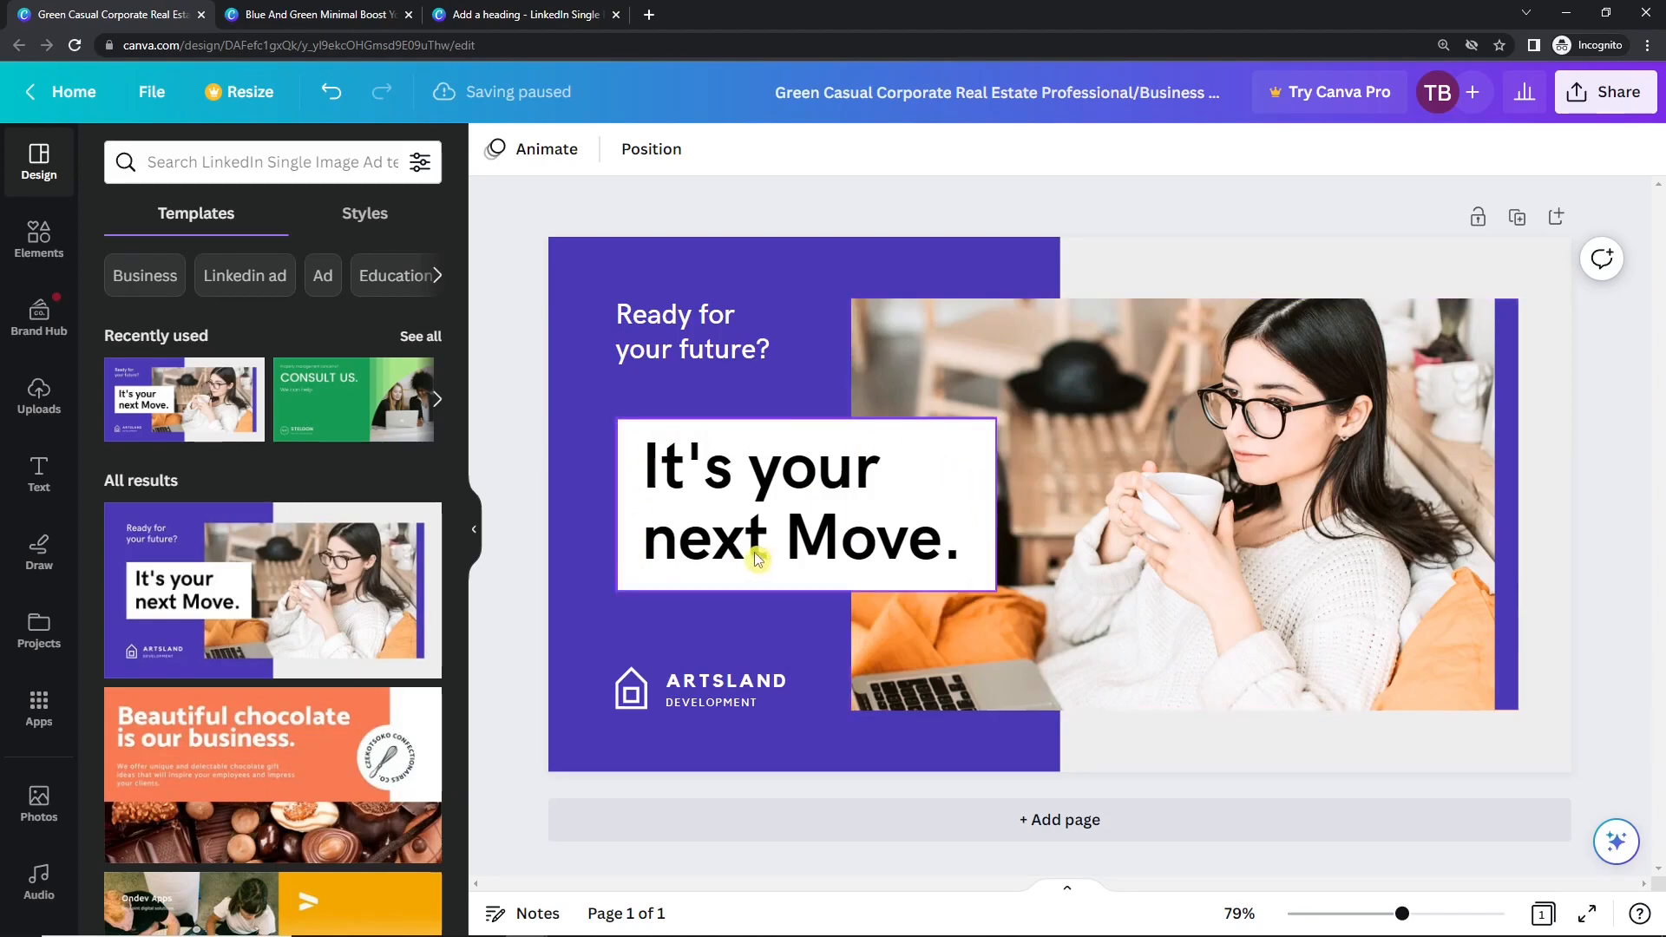
Switch back to the blue and green start-up ad design with the social media icons
left_click(534, 12)
left_click(334, 12)
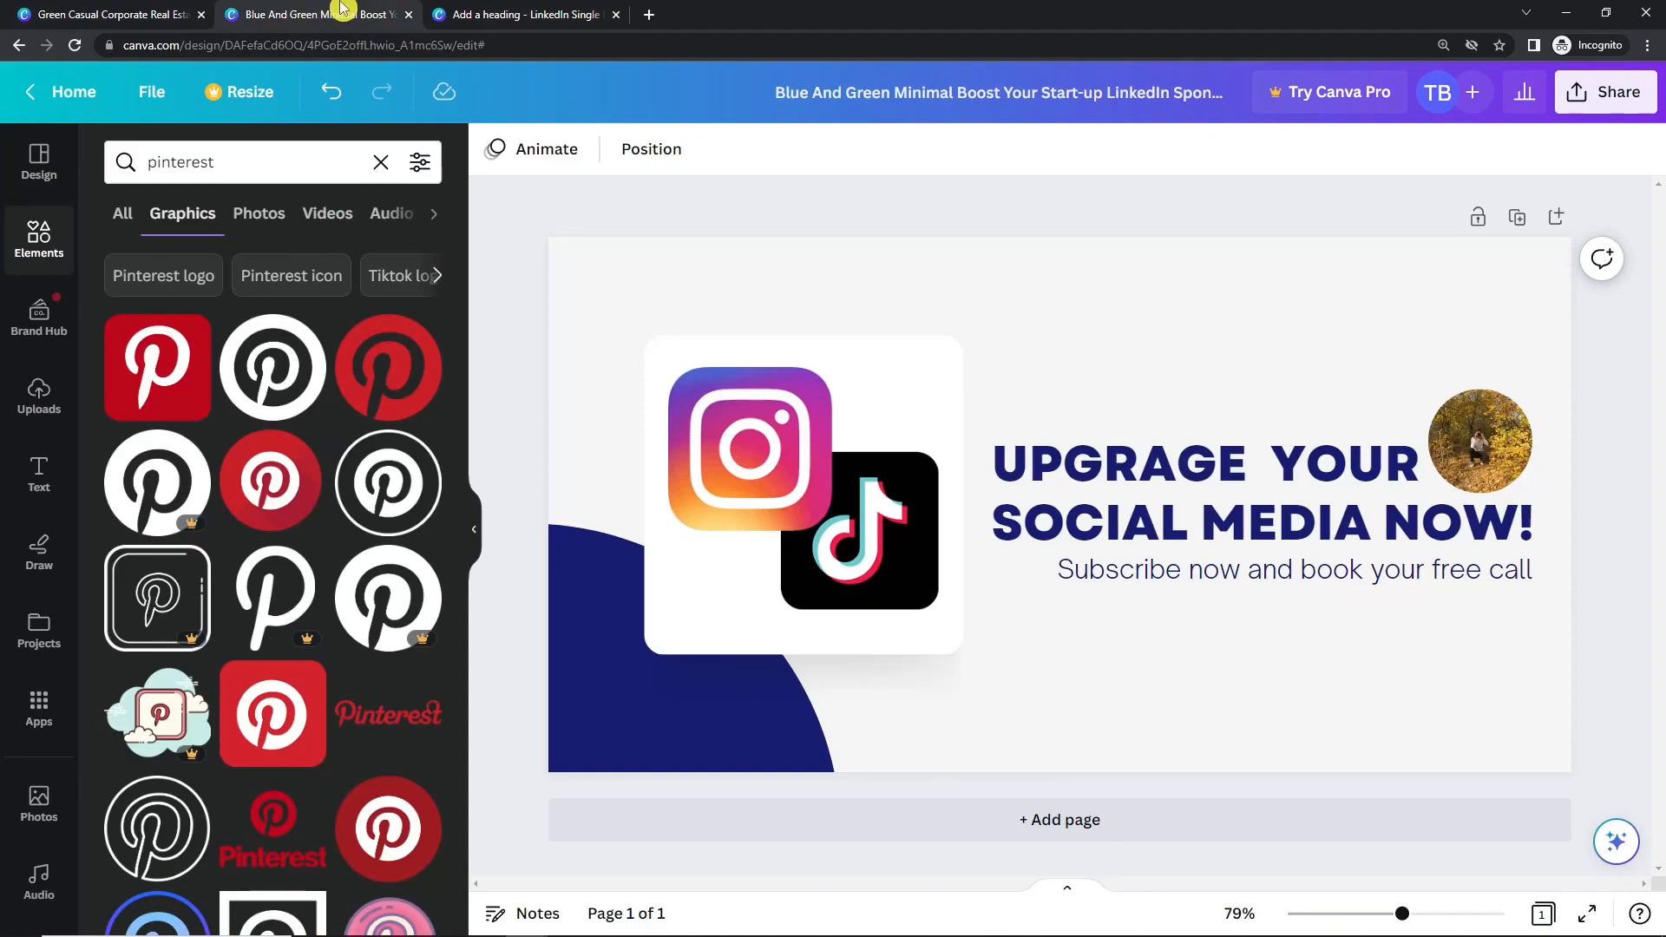
Compare the social media ad with the other open heading design and examine its blue circle, text, background and round photo
left_click(537, 12)
left_click(348, 12)
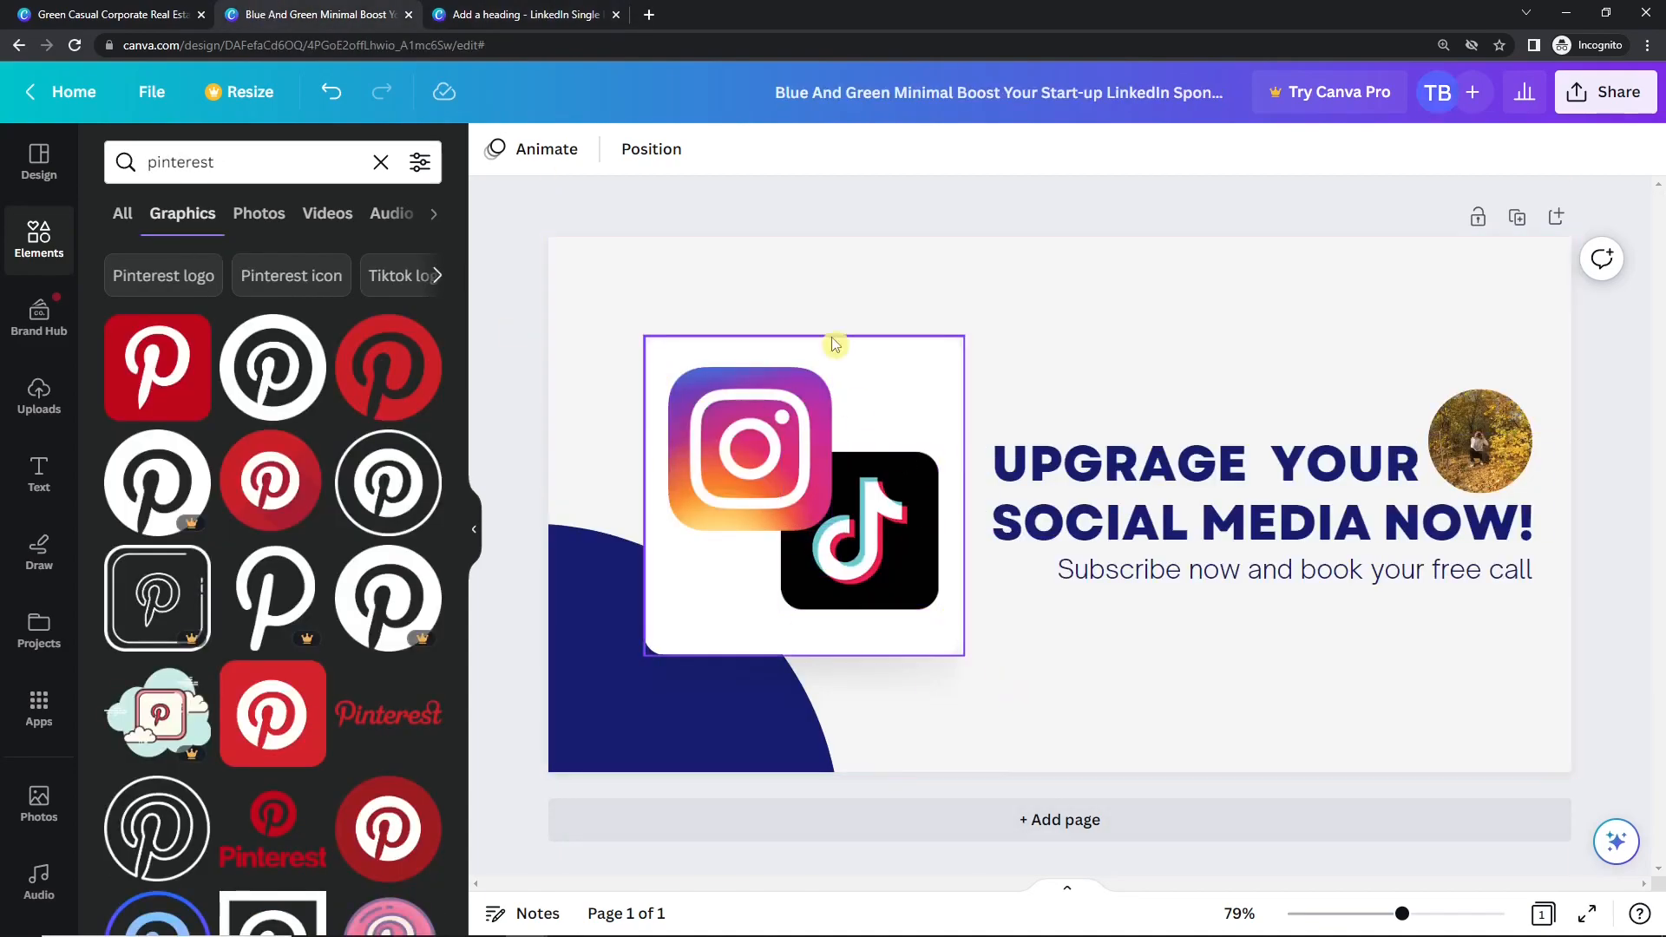
left_click(555, 14)
left_click(364, 14)
left_click(718, 747)
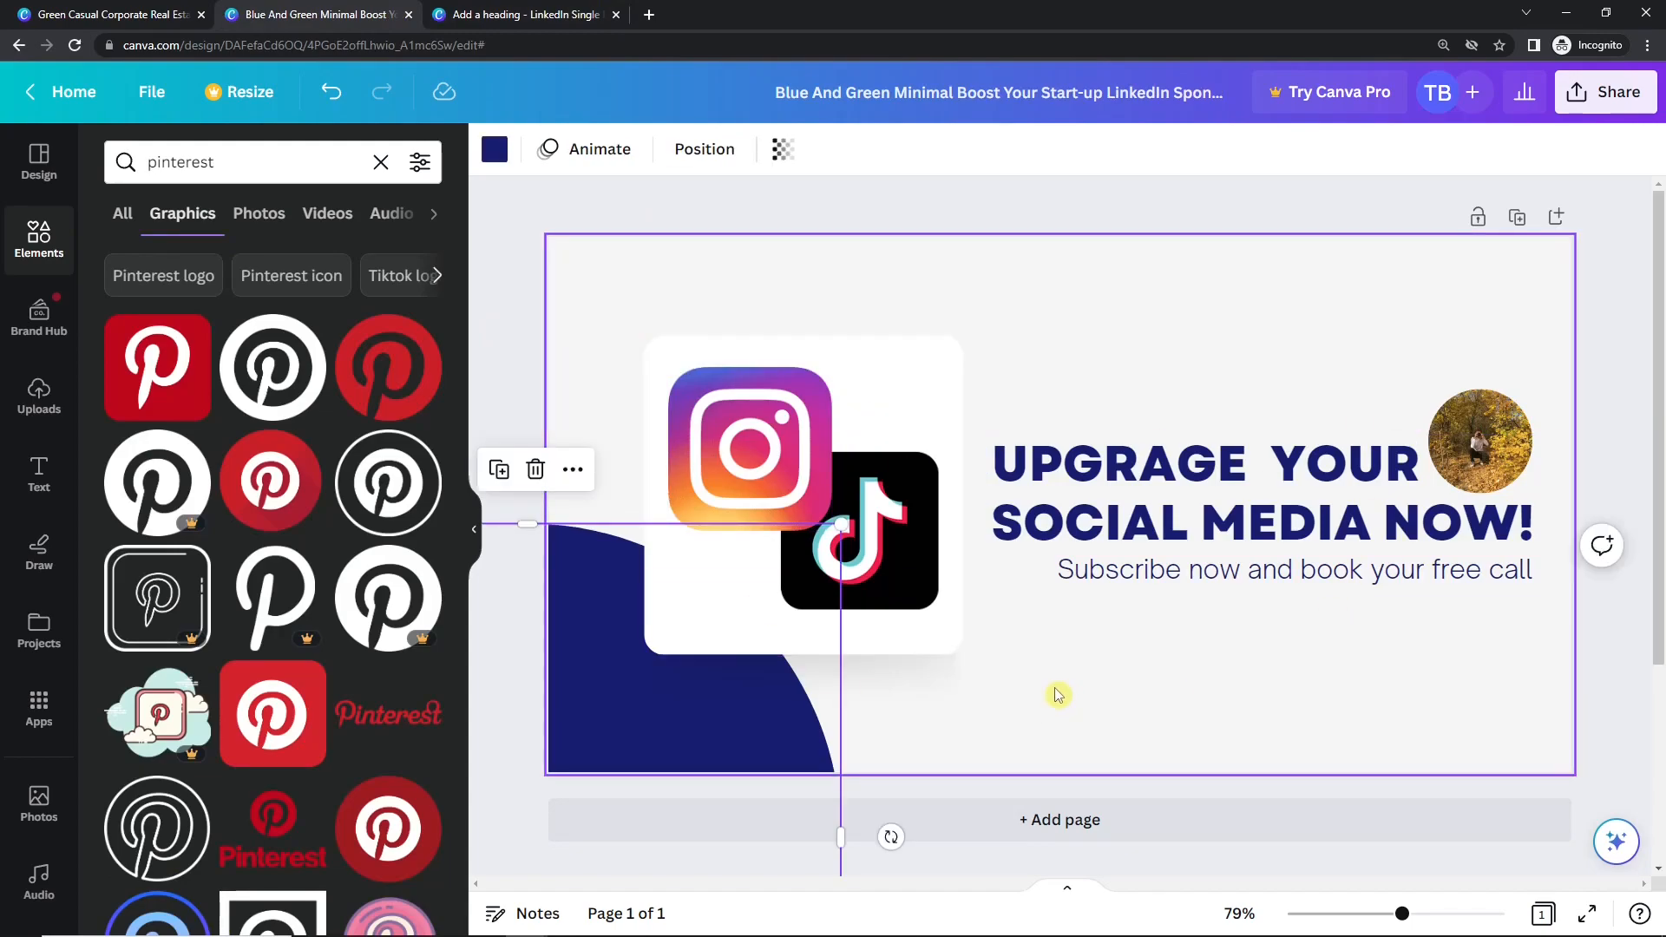
left_click(1097, 531)
left_click(1104, 697)
left_click(1486, 453)
left_click(1475, 420)
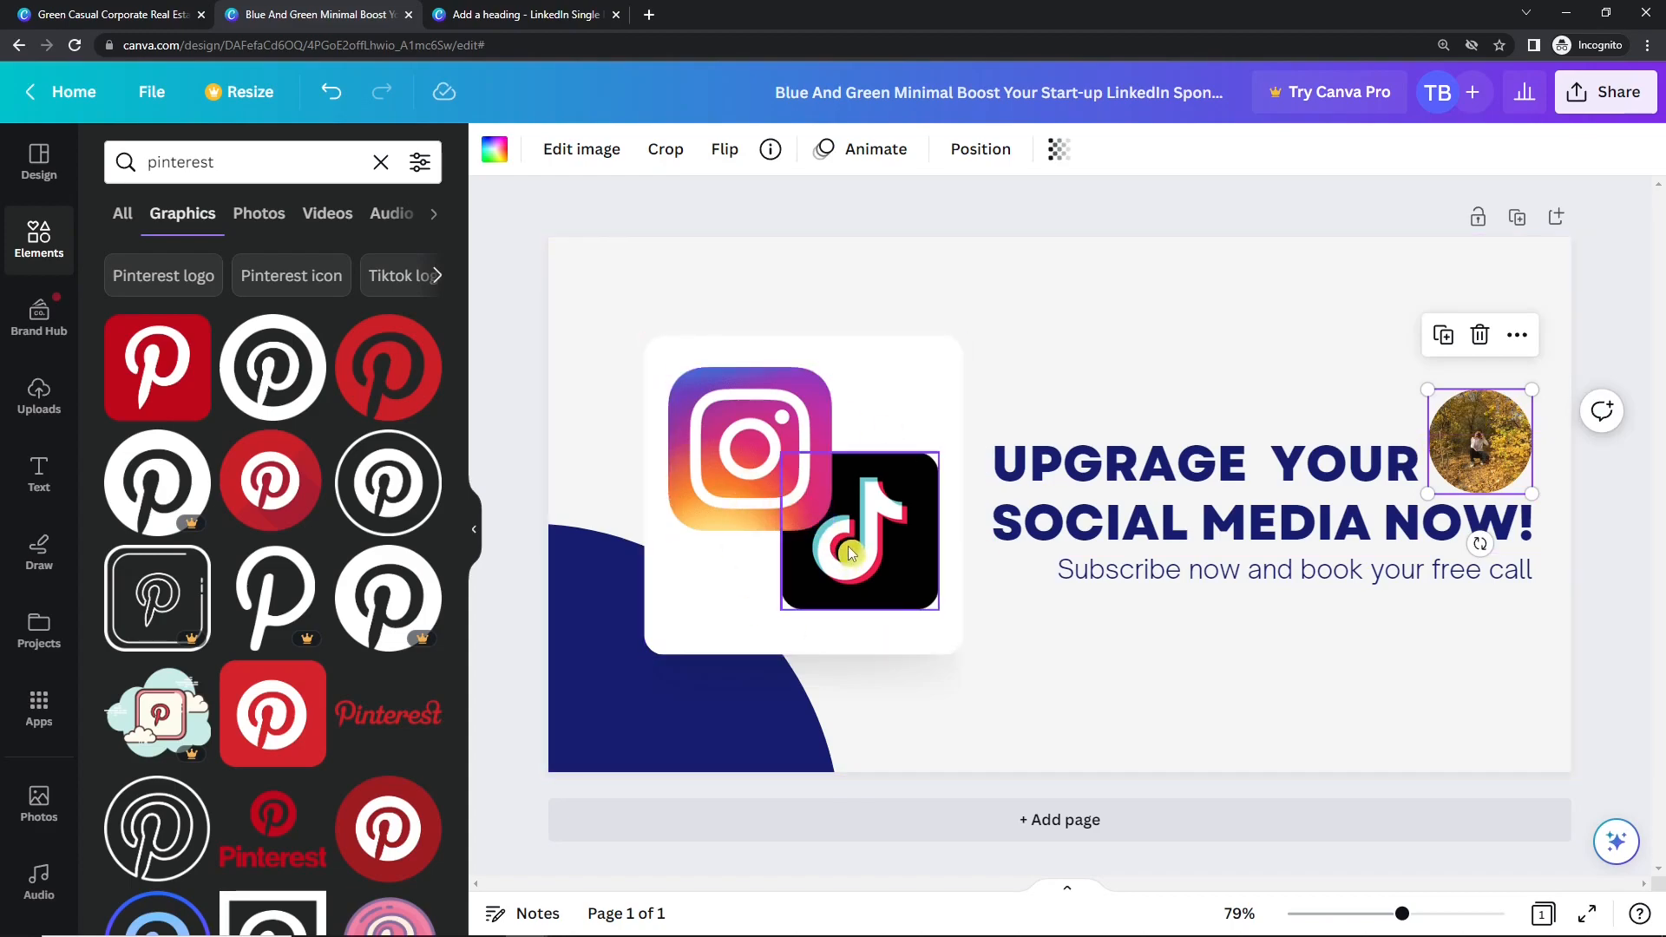
Rename the design as Social Media_Ad V1
double_click(992, 96)
type("S")
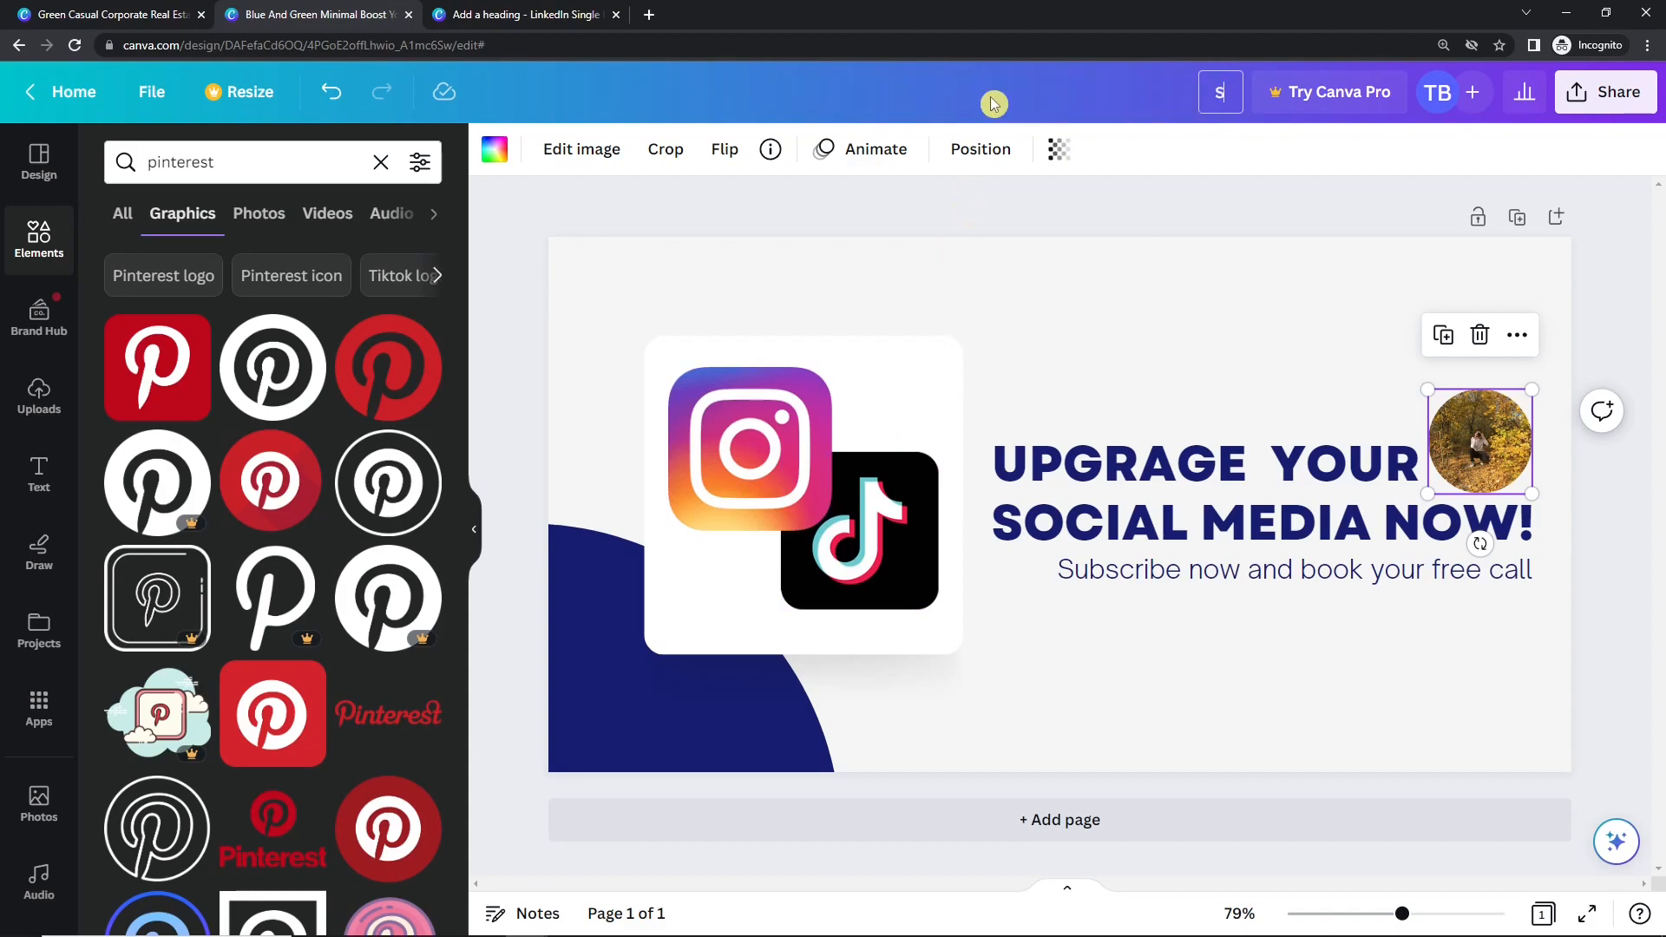
type("ocial Media_Ad V1")
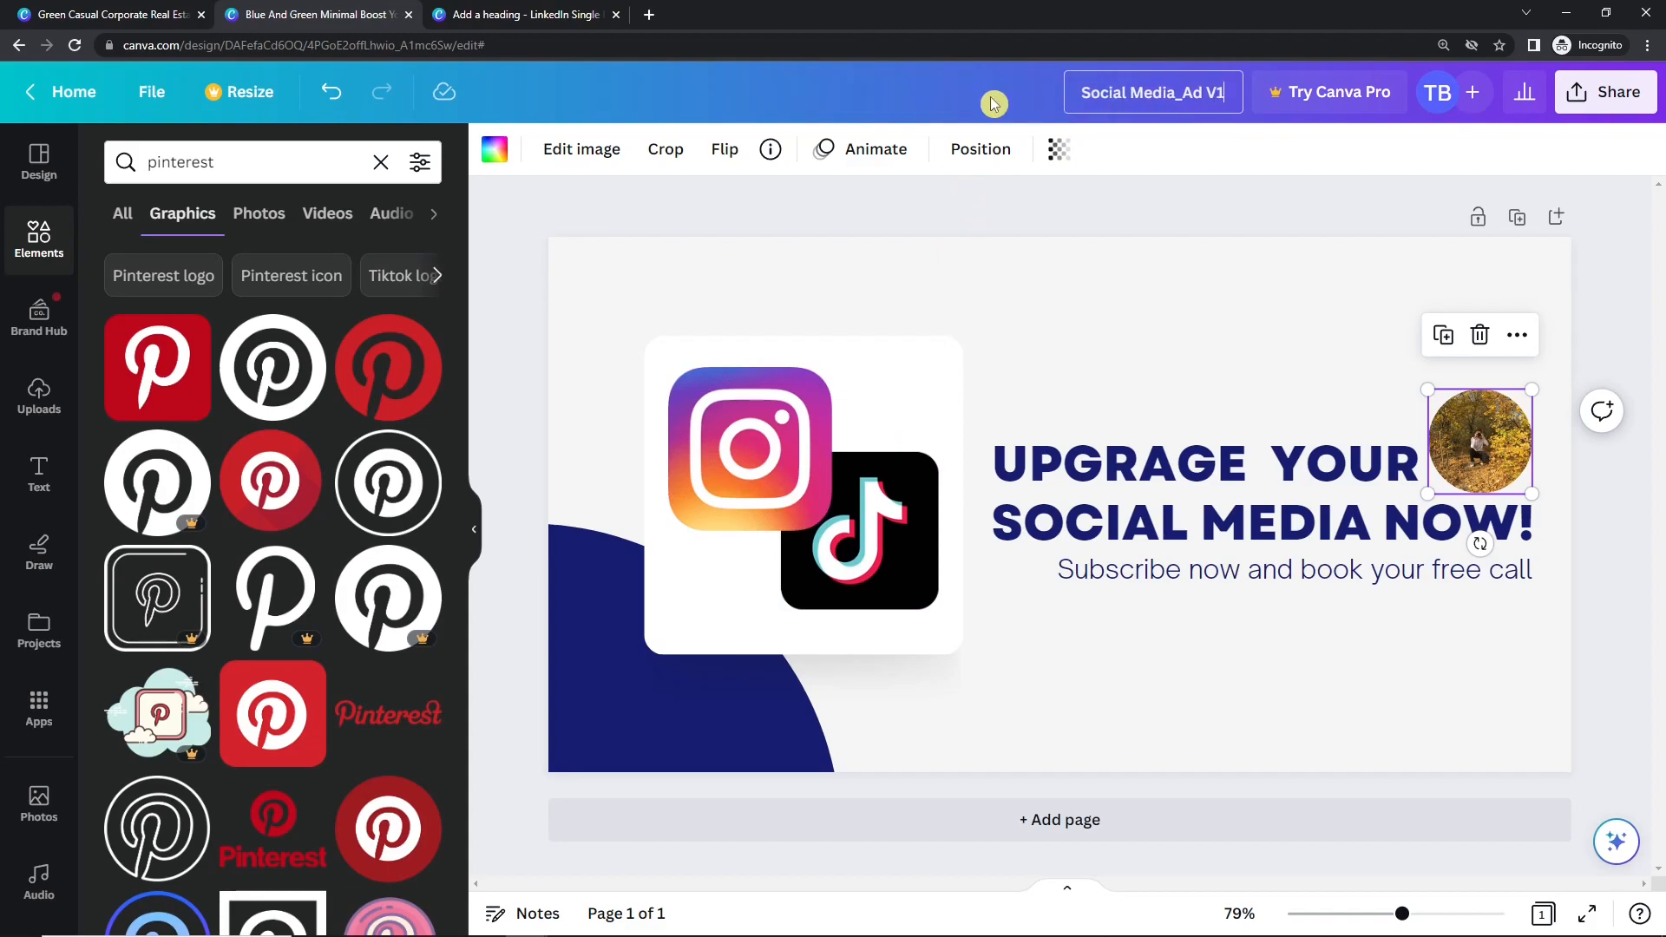
key("Return")
Download the social media ad as a PNG at 1,200 × 627 px
left_click(1608, 92)
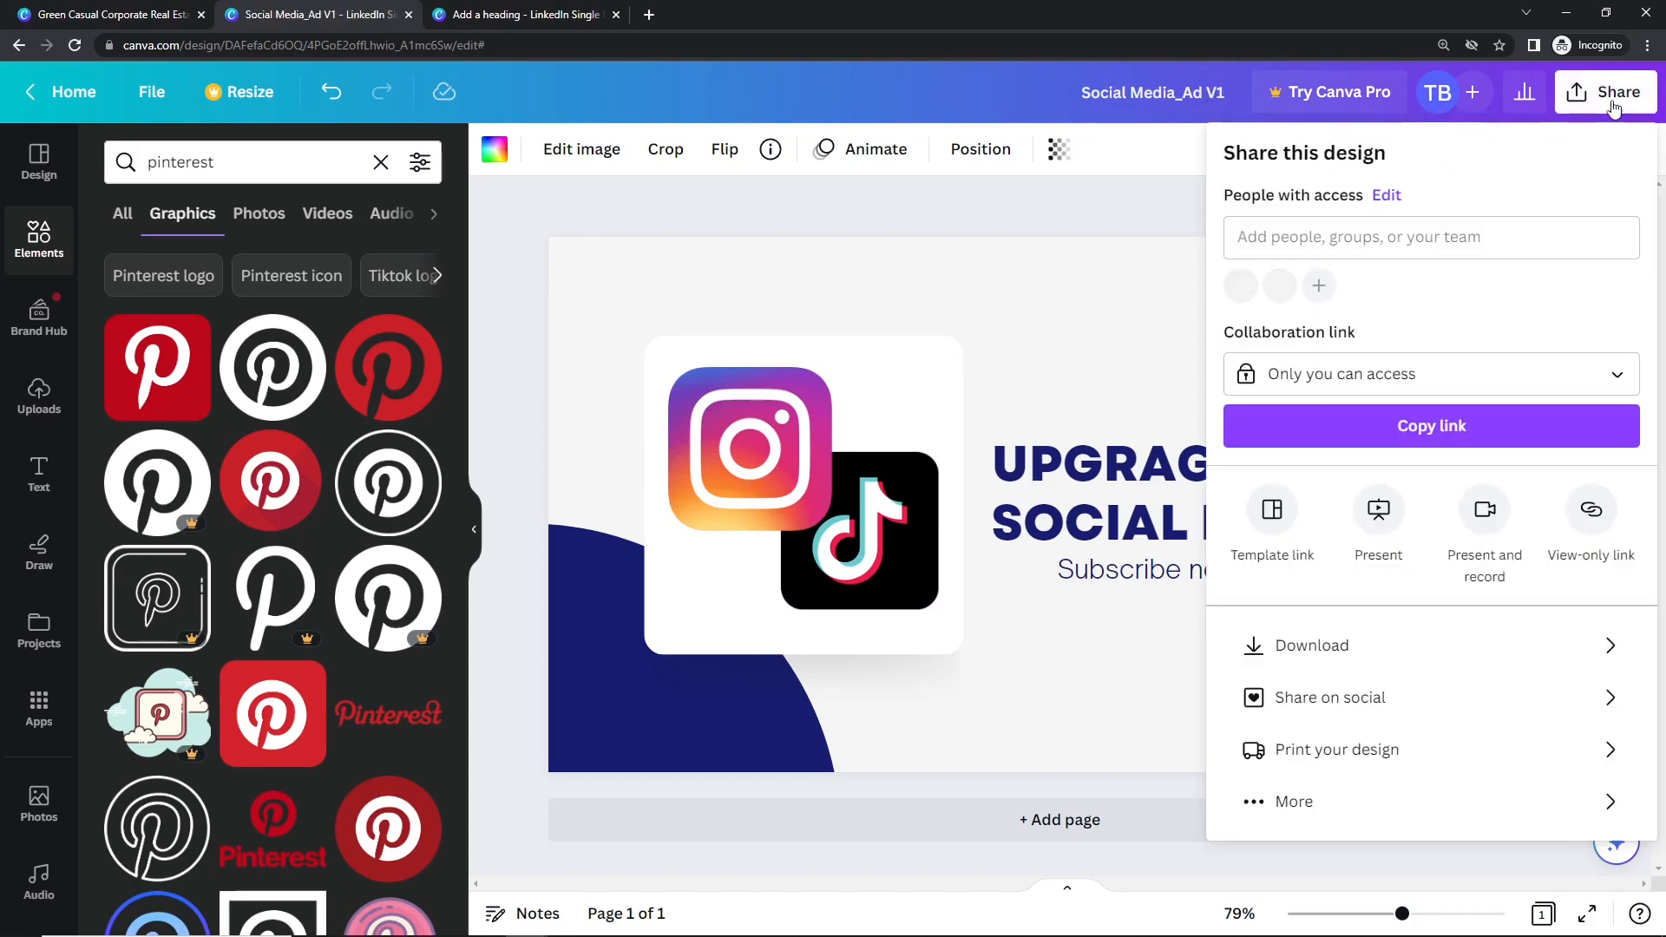
left_click(1389, 645)
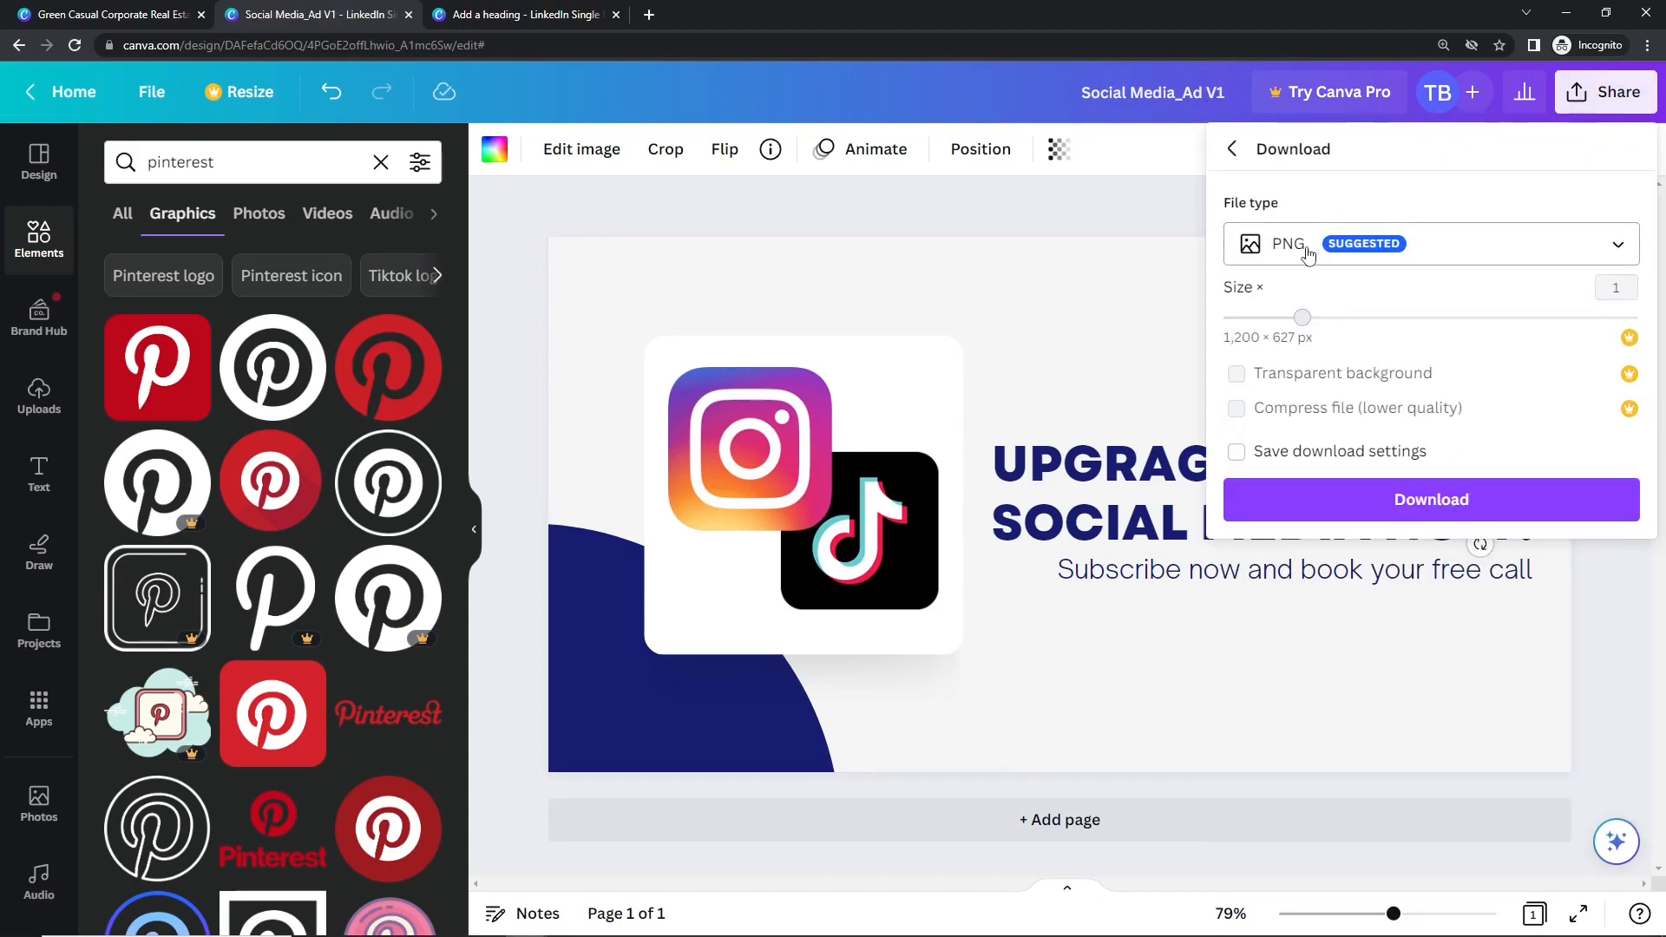
left_click(1331, 511)
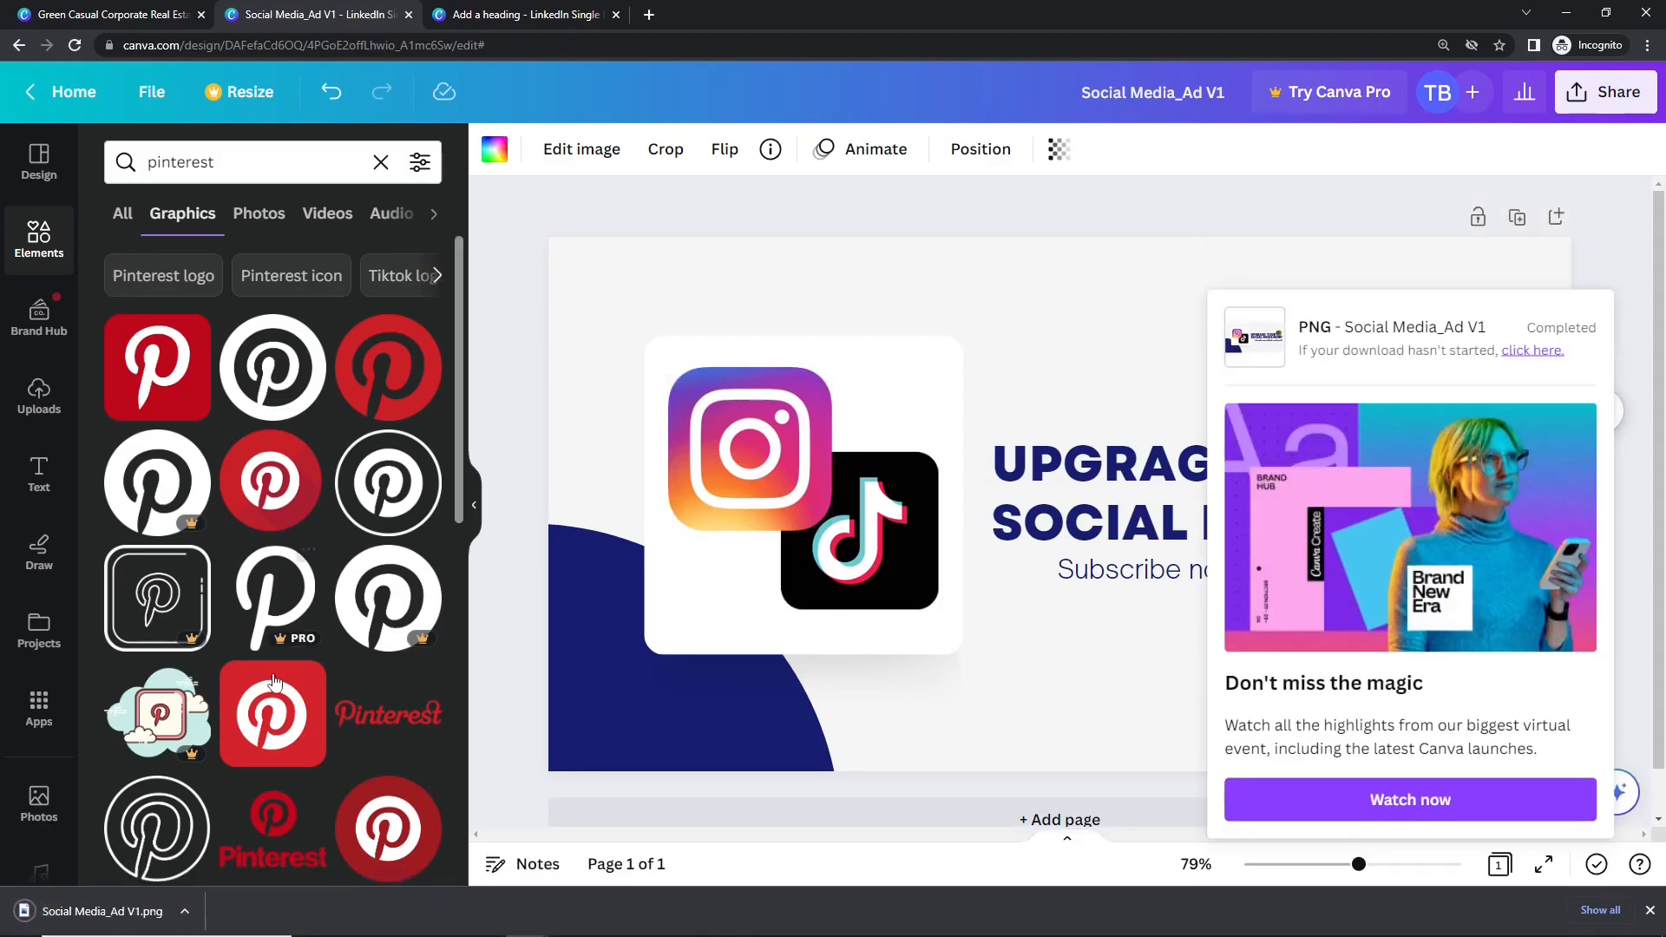
Open the downloaded Social Media_Ad V1.png in the image viewer and inspect the ad up close and at full view
left_click(119, 894)
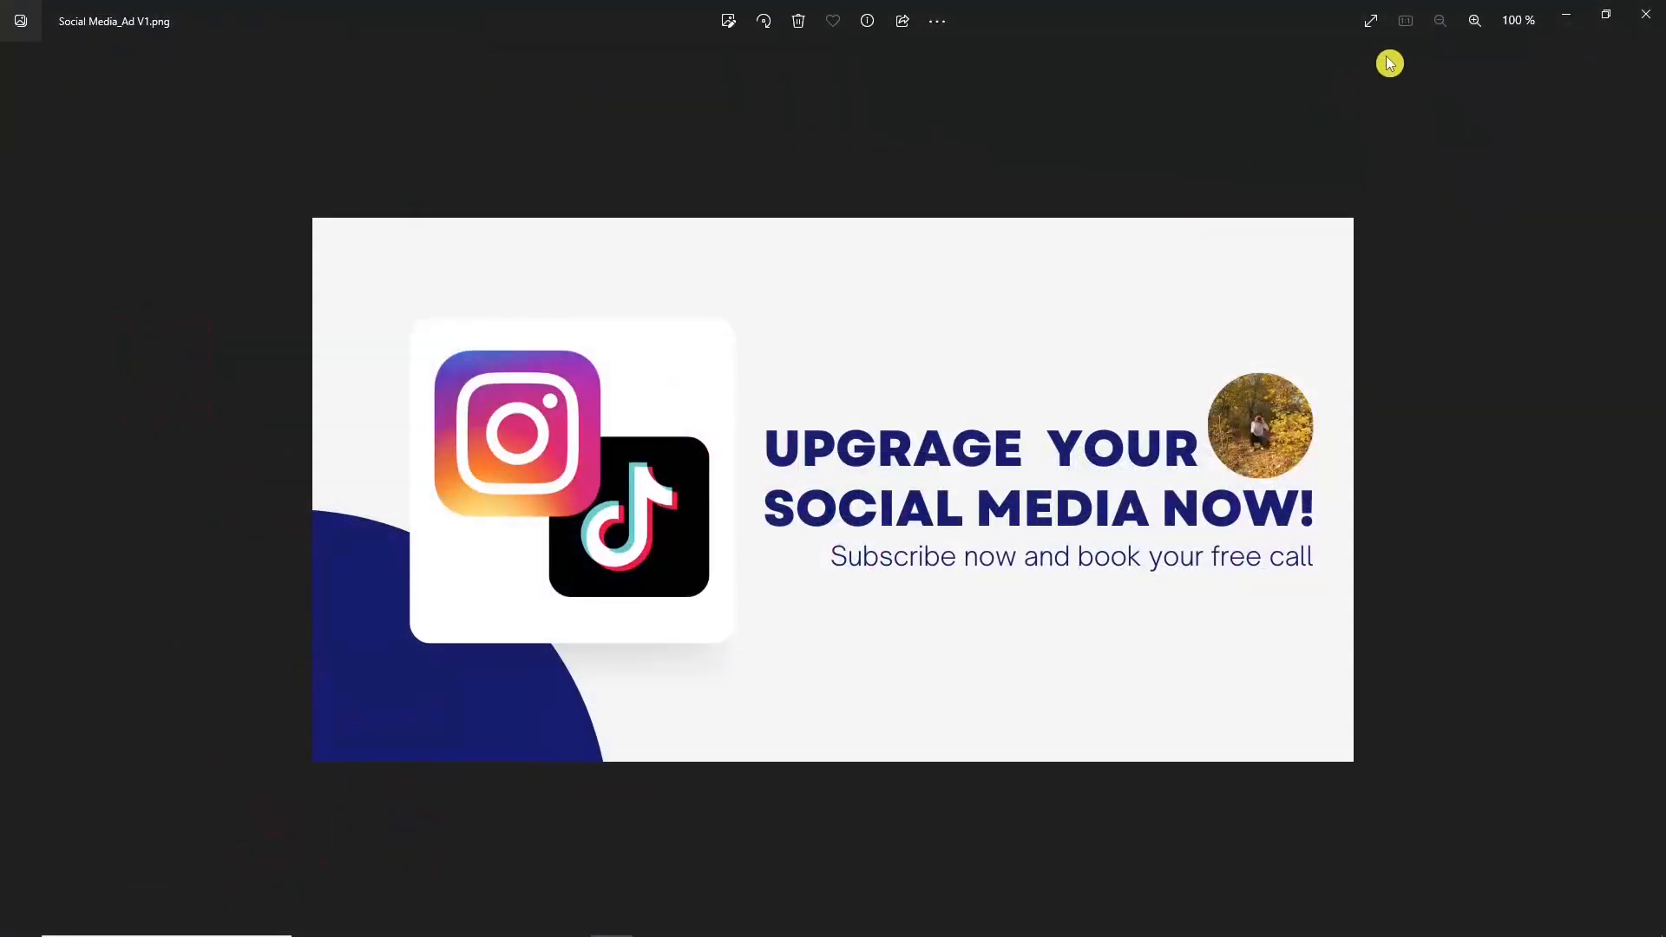
scroll(1217, 377, "up", 4)
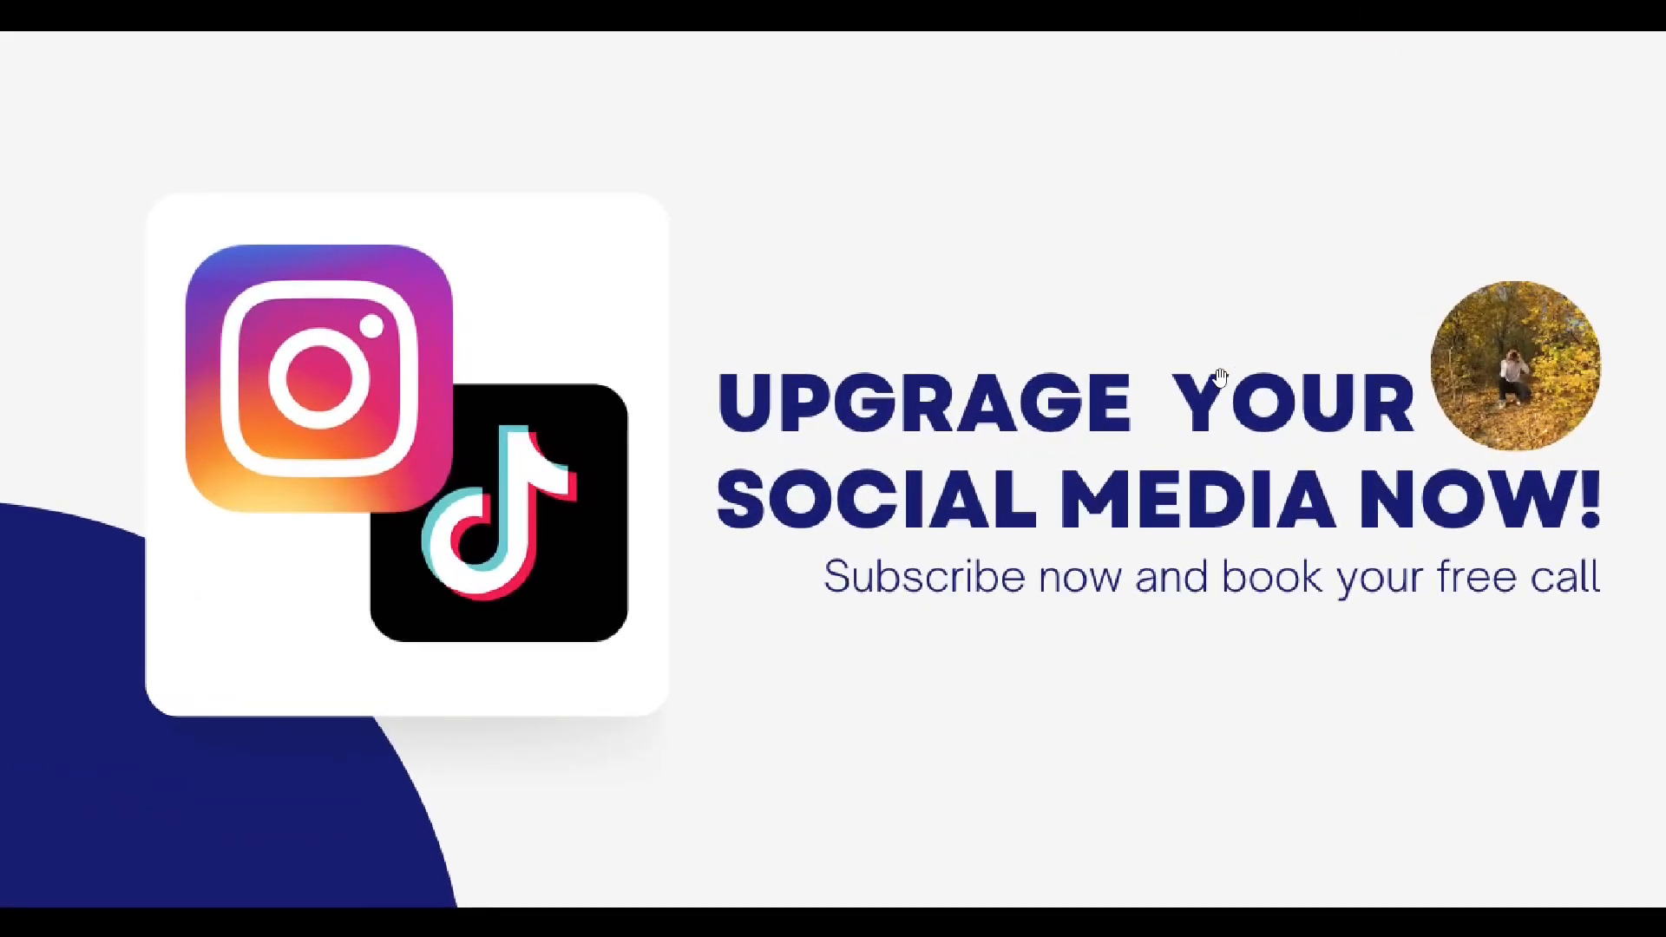
scroll(1220, 377, "down", 2)
scroll(1219, 378, "down", 3)
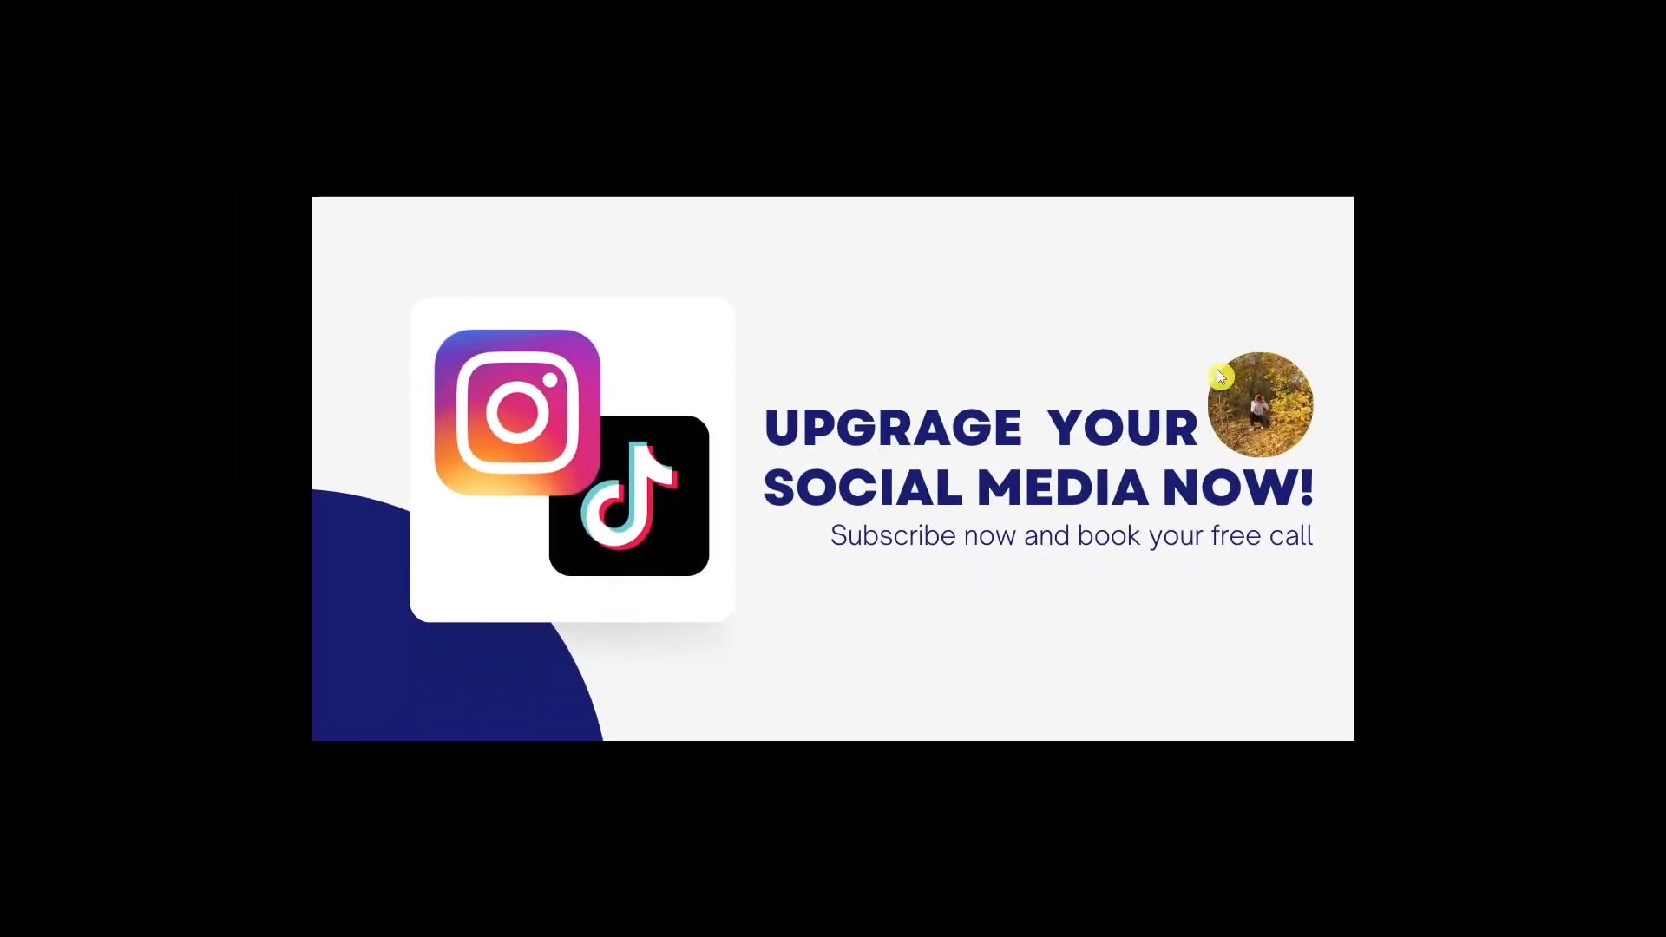